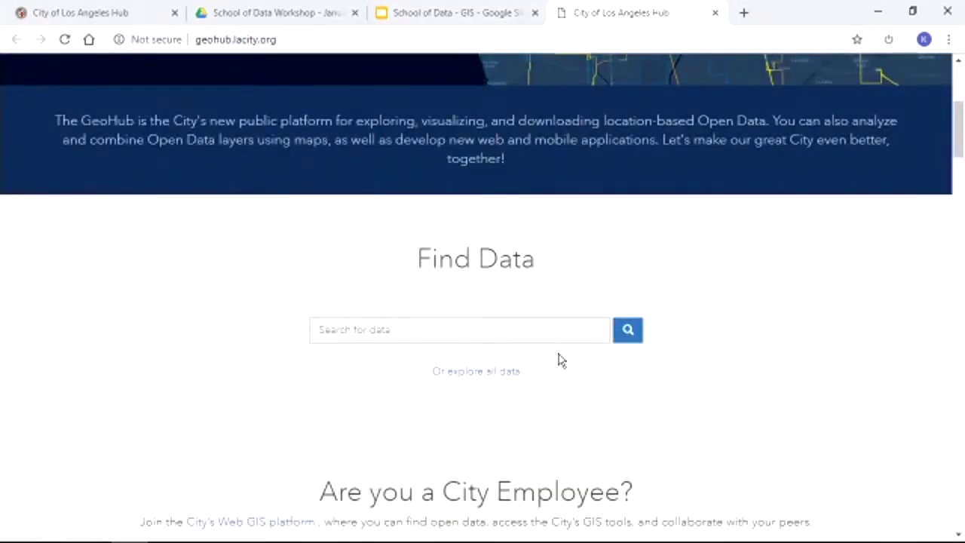
- Search the Los Angeles GeoHub open data for "school"
{"action": "left_click", "coordinate": [559, 337]}
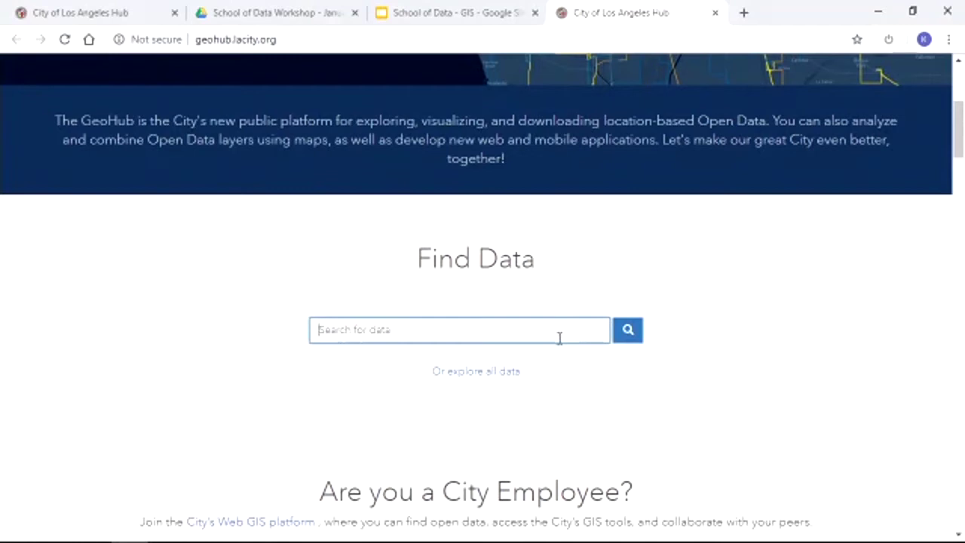
{"action": "type", "text": "schoo"}
{"action": "key", "text": "BackSpace"}
{"action": "key", "text": "BackSpace"}
{"action": "key", "text": "BackSpace"}
{"action": "type", "text": "hool"}
{"action": "key", "text": "Return"}
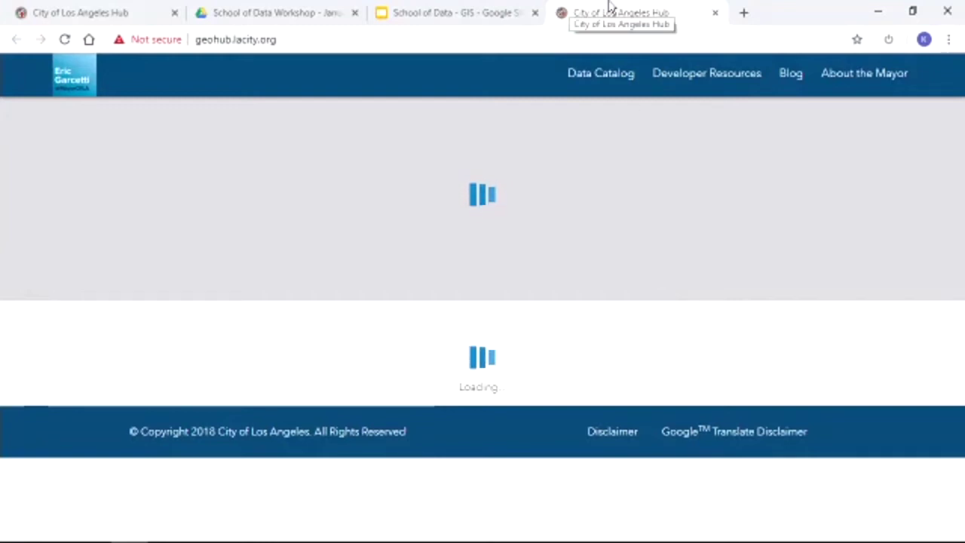
- View the contents of the "GIS DATA for School of Data 2018" folder in Google Drive and return to the GeoHub page
{"action": "left_click", "coordinate": [502, 8]}
{"action": "left_click", "coordinate": [596, 9]}
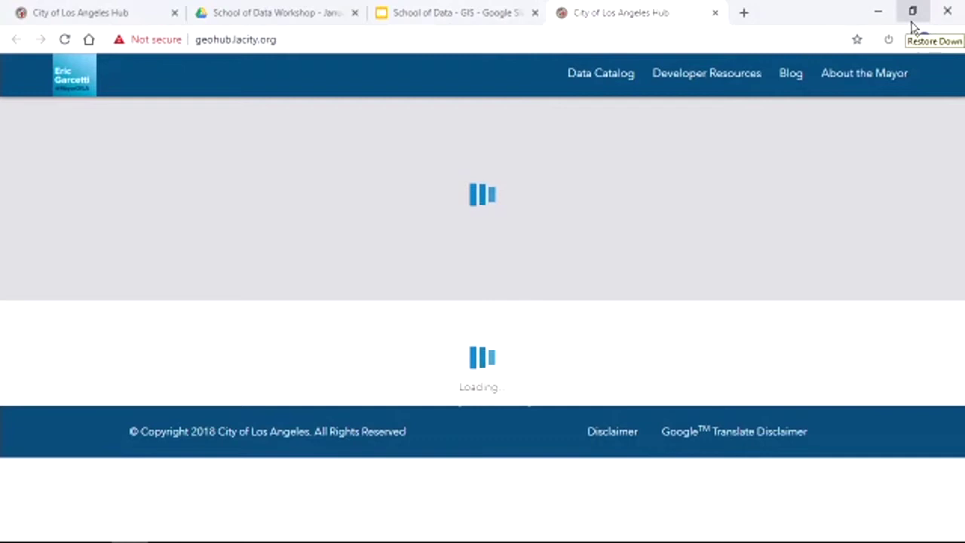
{"action": "left_click", "coordinate": [315, 7]}
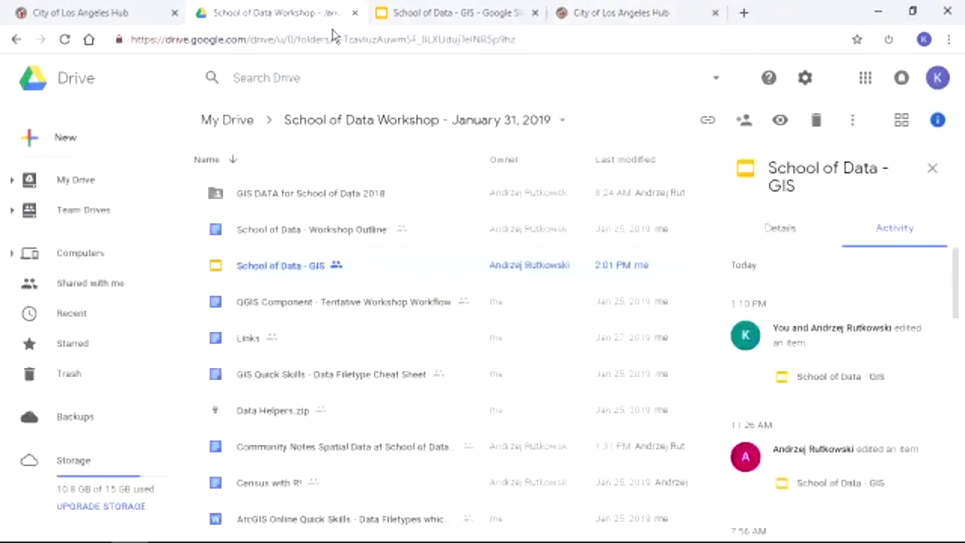
{"action": "left_click", "coordinate": [370, 196]}
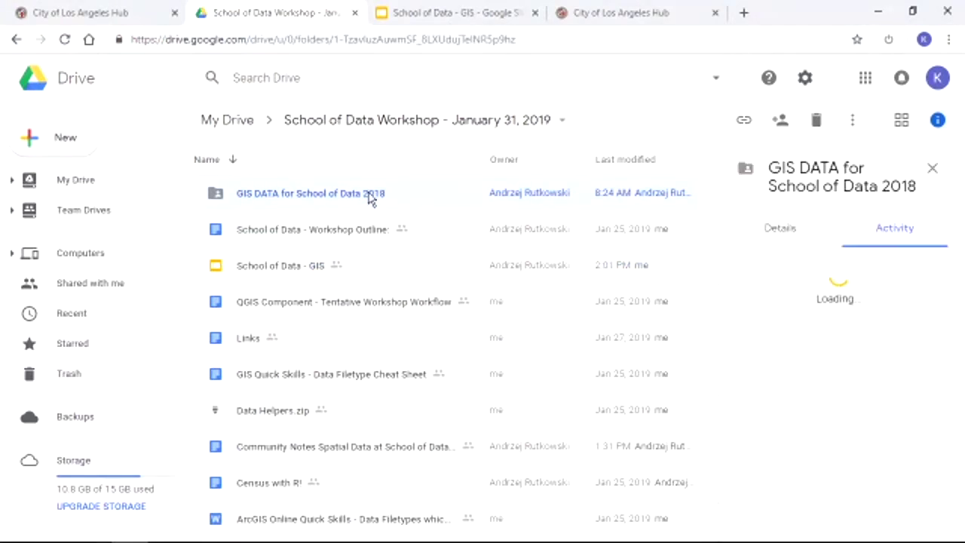
{"action": "double_click", "coordinate": [370, 196]}
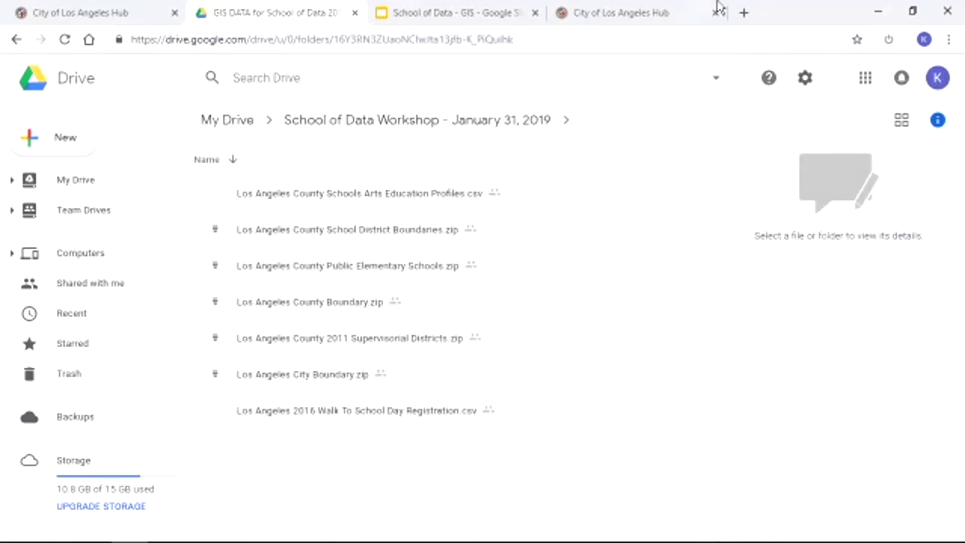
{"action": "left_click", "coordinate": [666, 9]}
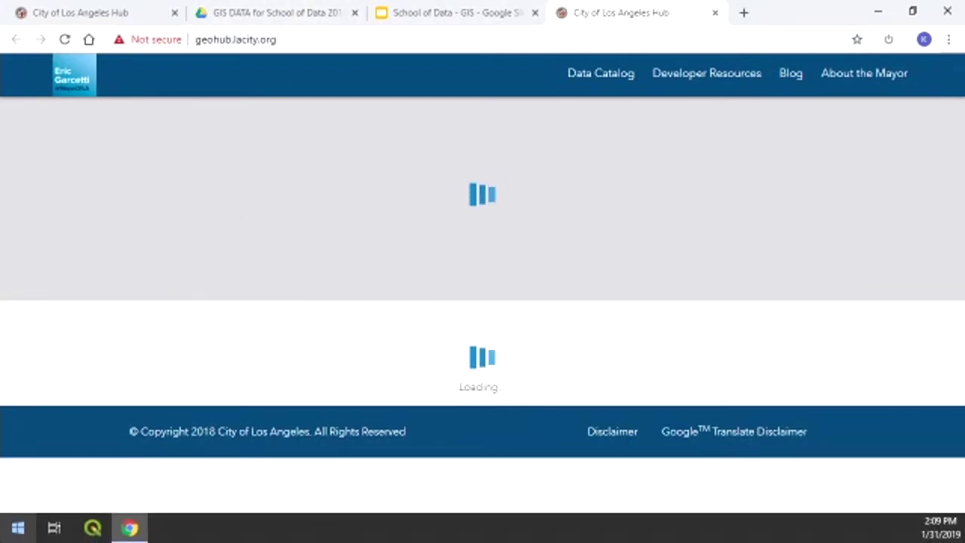
- Minimize the browser window and change the display's projection mode
{"action": "left_click", "coordinate": [879, 13]}
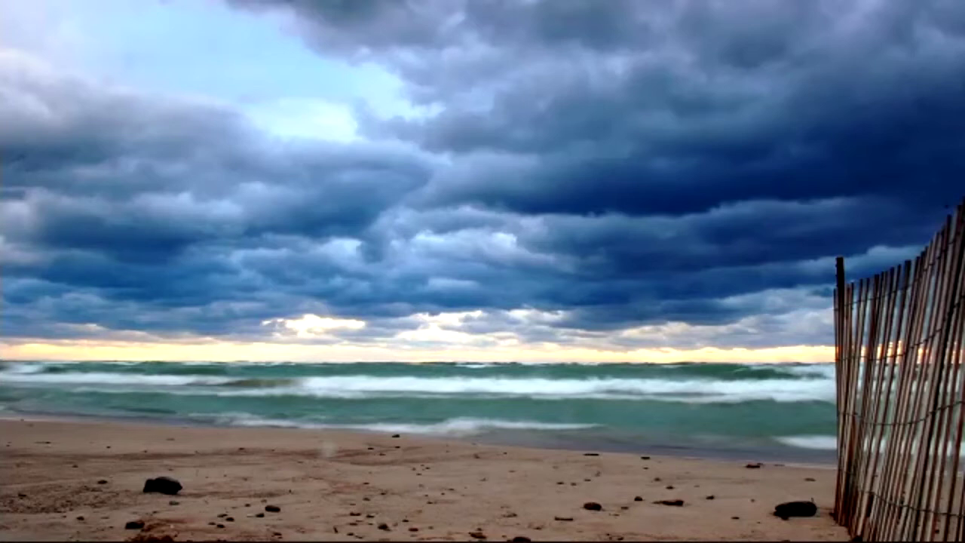
{"action": "key", "text": "super+p"}
{"action": "key", "text": "Up"}
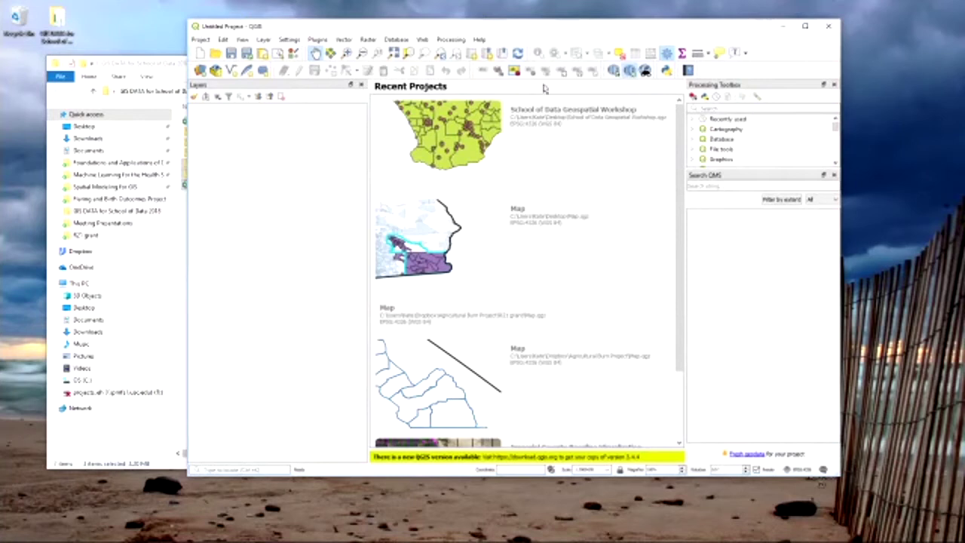
- Maximize the QGIS window and start a new empty project
{"action": "double_click", "coordinate": [386, 27]}
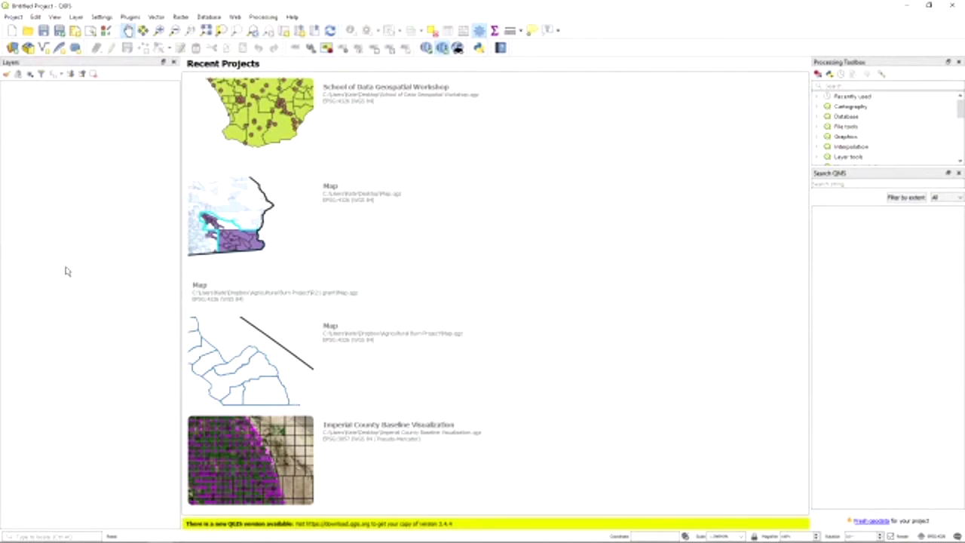
{"action": "left_click", "coordinate": [15, 32]}
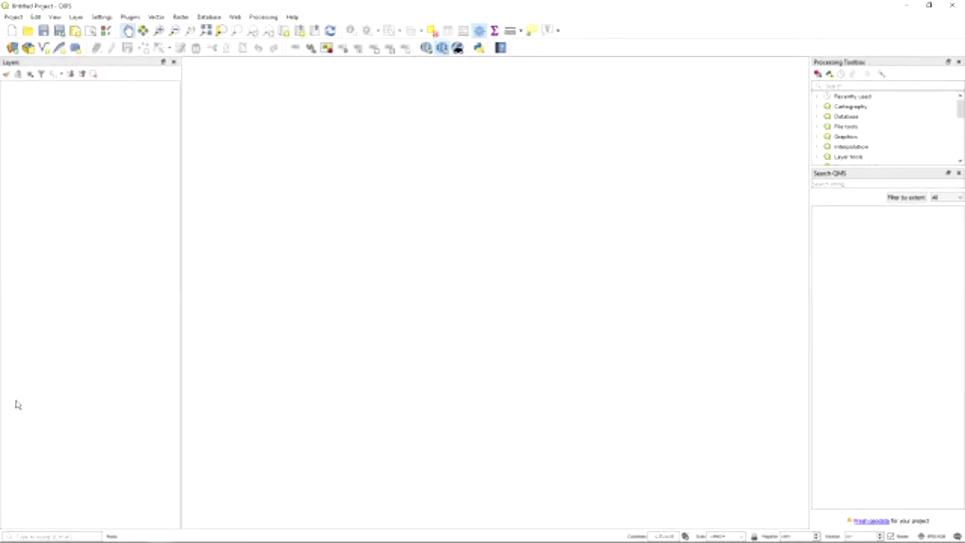
- Close the Search QMS panel and widen the Processing Toolbox panel slightly
{"action": "left_click", "coordinate": [958, 173]}
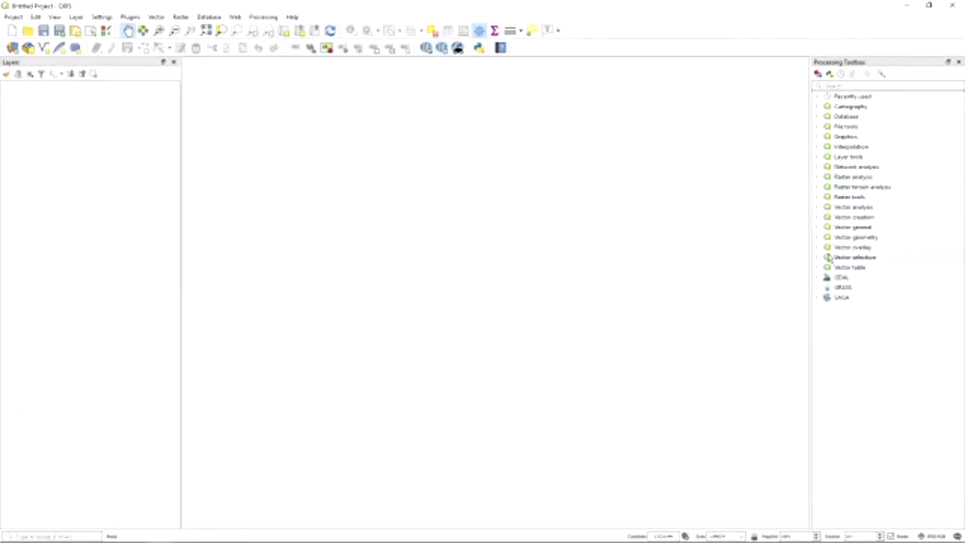
{"action": "left_click_drag", "start_coordinate": [782, 245], "coordinate": [774, 246]}
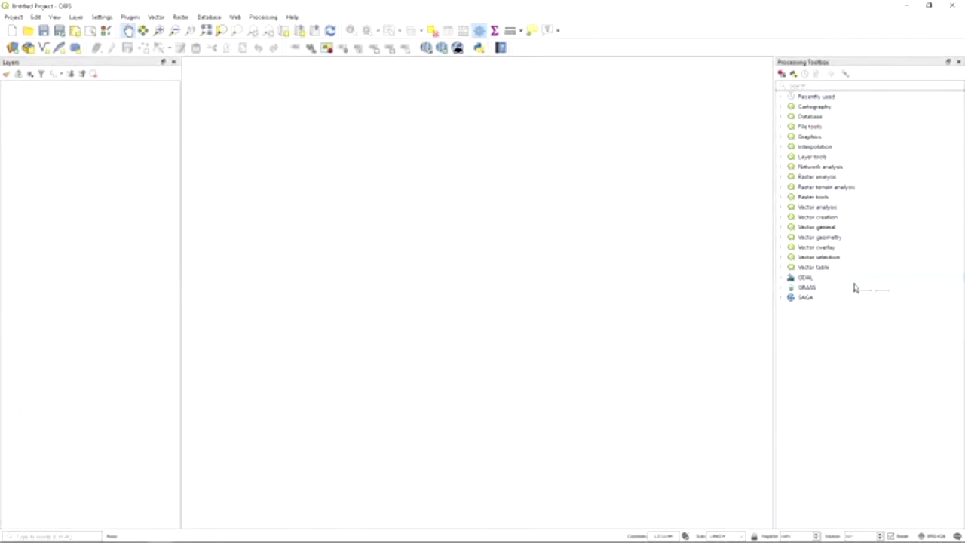
- Look through the list of available QGIS panels and toolbars without changing any of them
{"action": "right_click", "coordinate": [668, 31]}
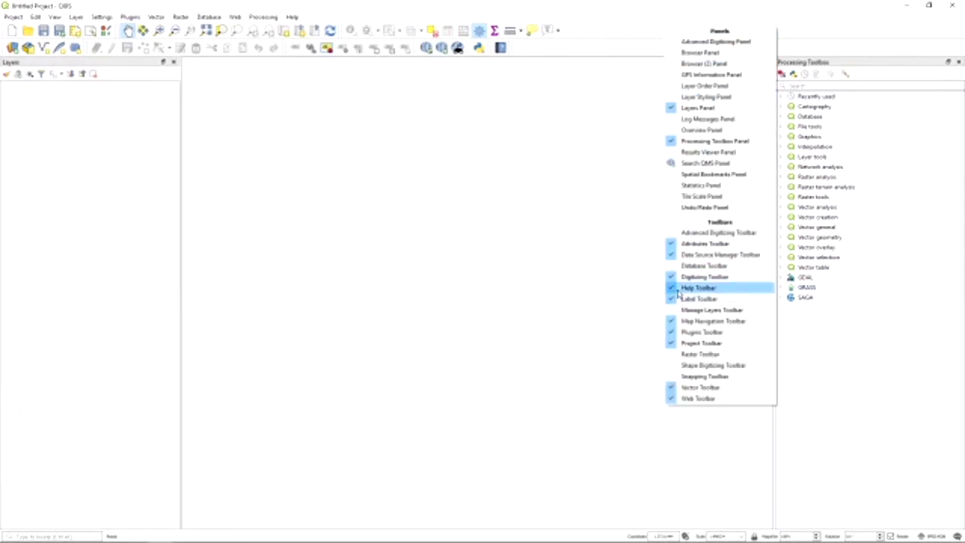
{"action": "right_click", "coordinate": [629, 48]}
{"action": "right_click", "coordinate": [626, 47]}
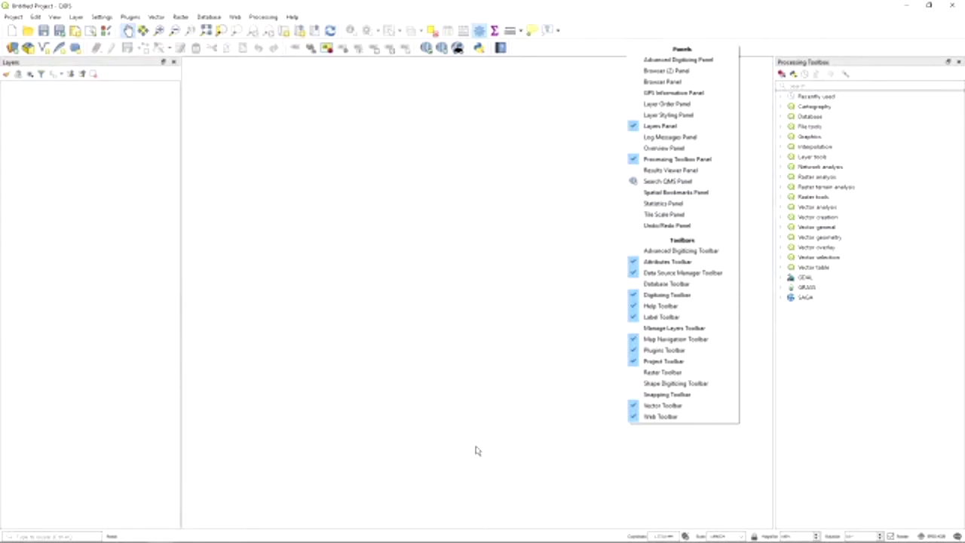
{"action": "left_click", "coordinate": [443, 274]}
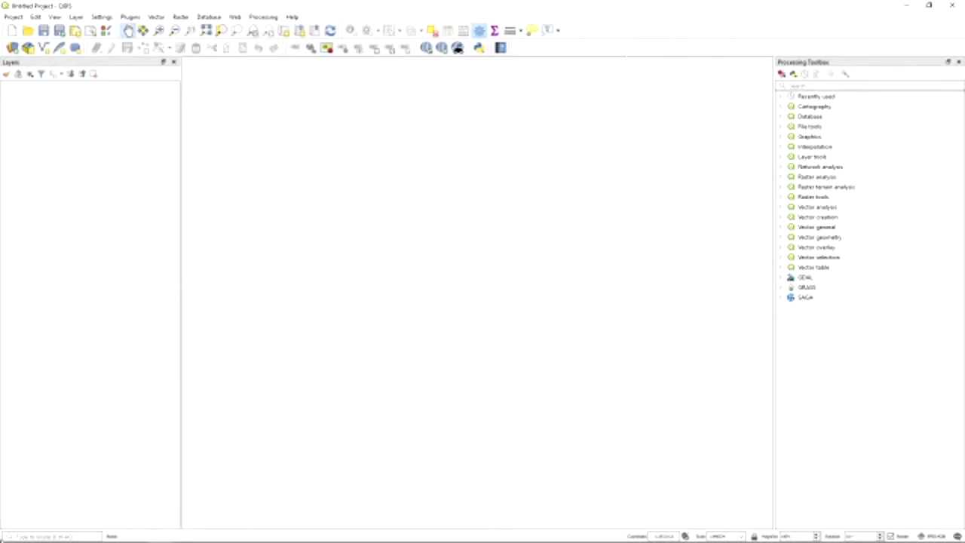
- Switch to Chrome and open the data table of the Public Elementary Schools dataset from the "school" search results
{"action": "mouse_move", "coordinate": [68, 539]}
{"action": "mouse_move", "coordinate": [113, 533]}
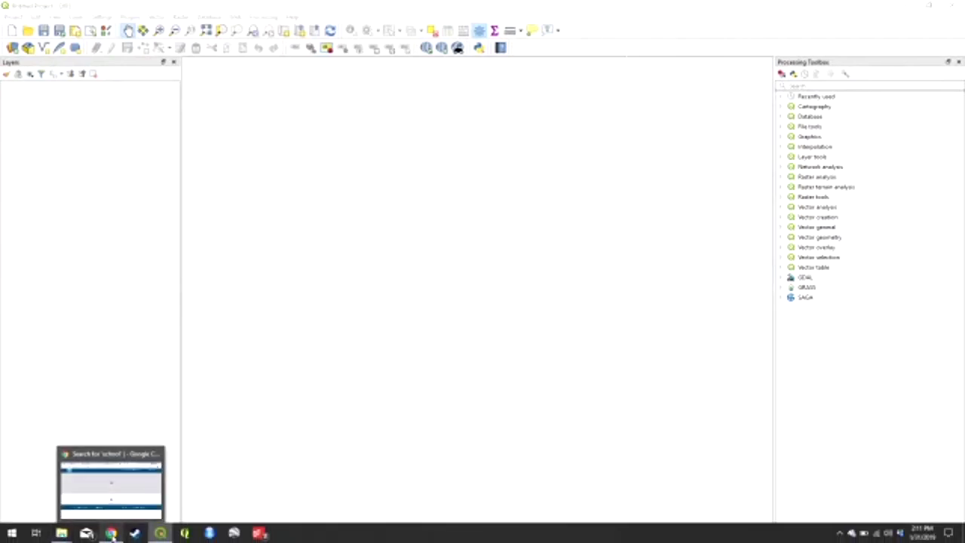
{"action": "left_click", "coordinate": [113, 482]}
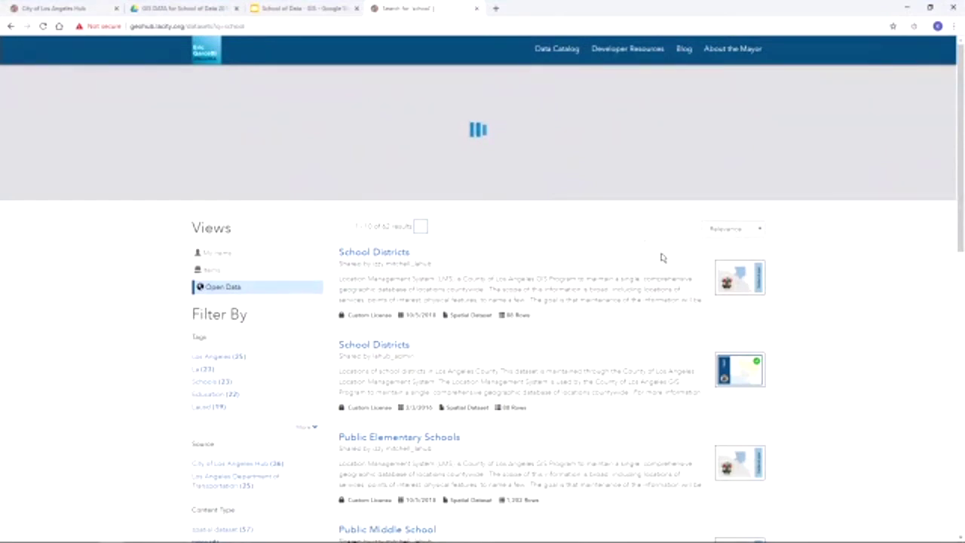
{"action": "scroll", "coordinate": [622, 274], "scroll_direction": "down", "scroll_amount": 2}
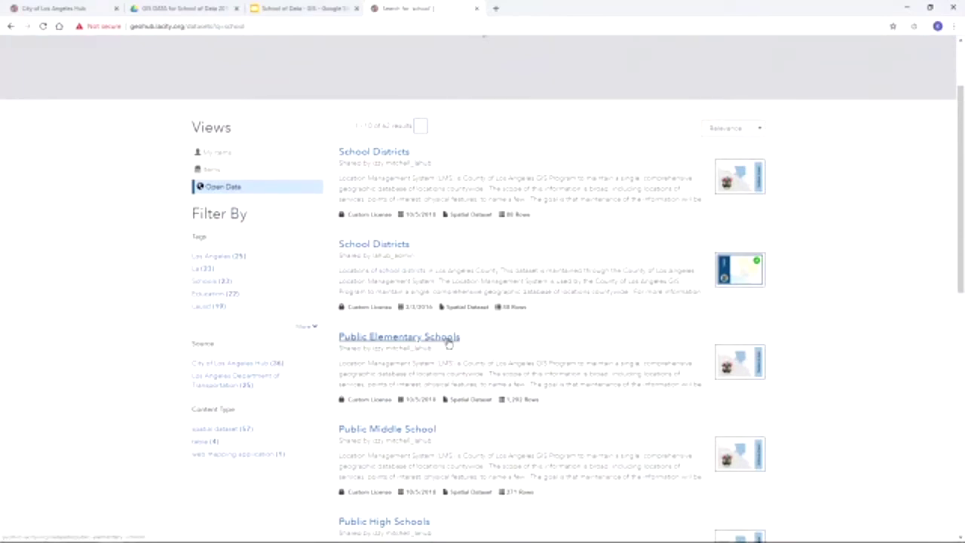
{"action": "left_click", "coordinate": [448, 343]}
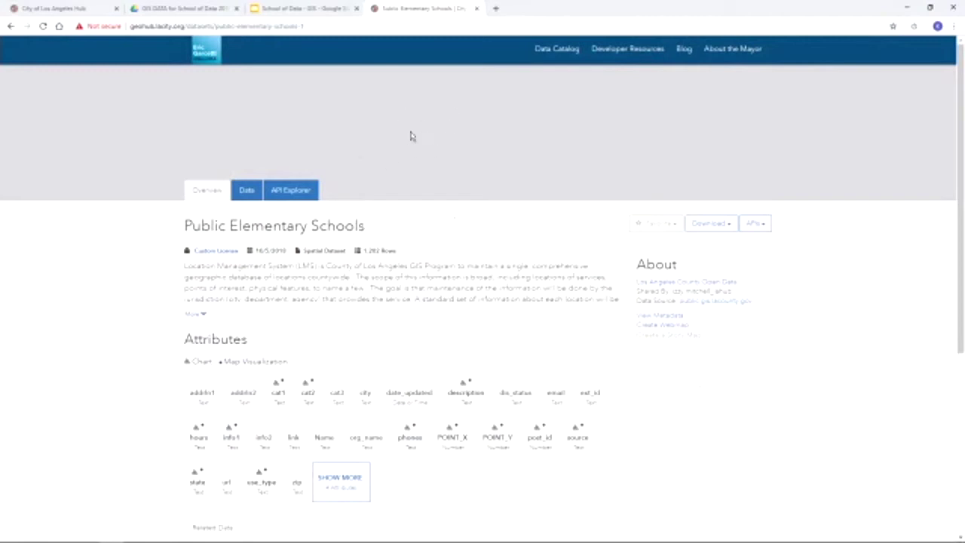
{"action": "left_click", "coordinate": [248, 192]}
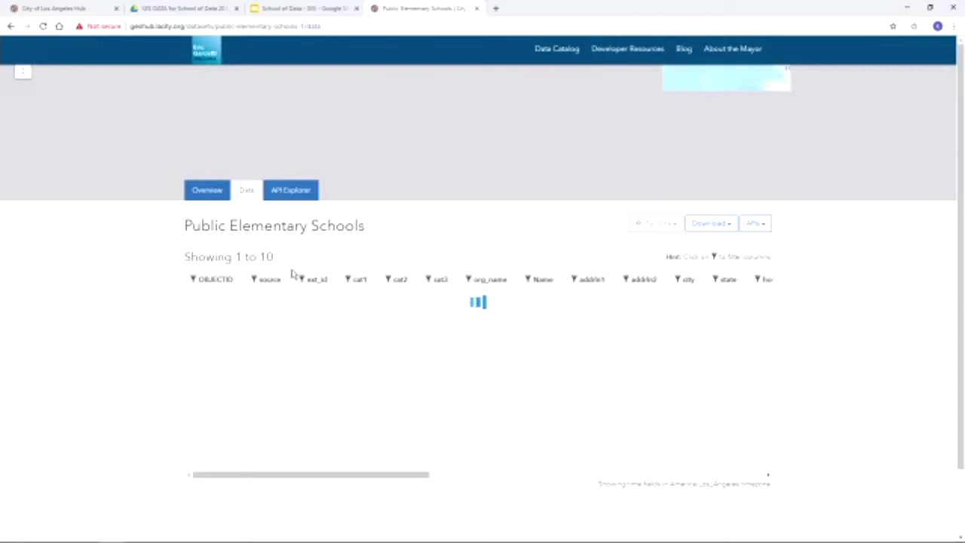
- Go back through the visited pages to the GeoHub home page and return to the Public Elementary Schools data table
{"action": "left_click", "coordinate": [728, 223]}
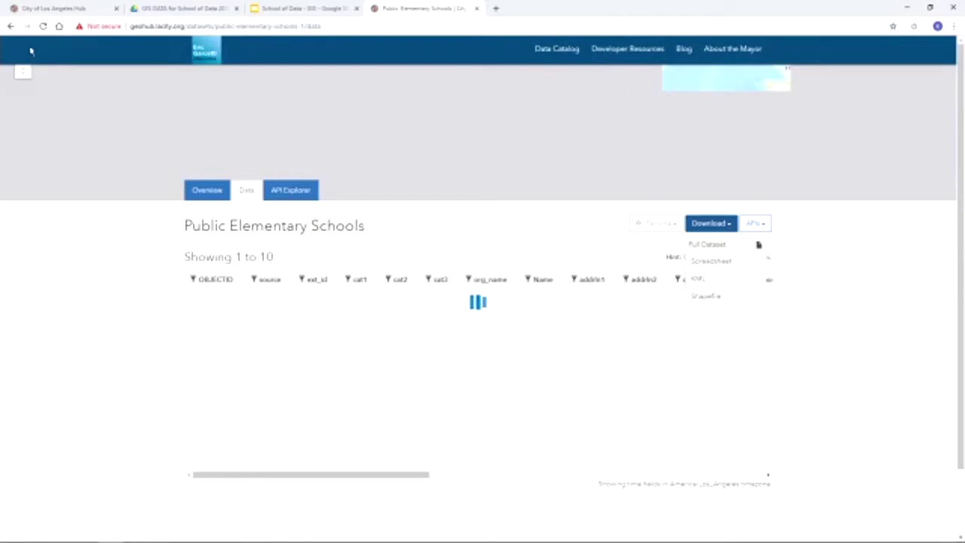
{"action": "left_click", "coordinate": [9, 27]}
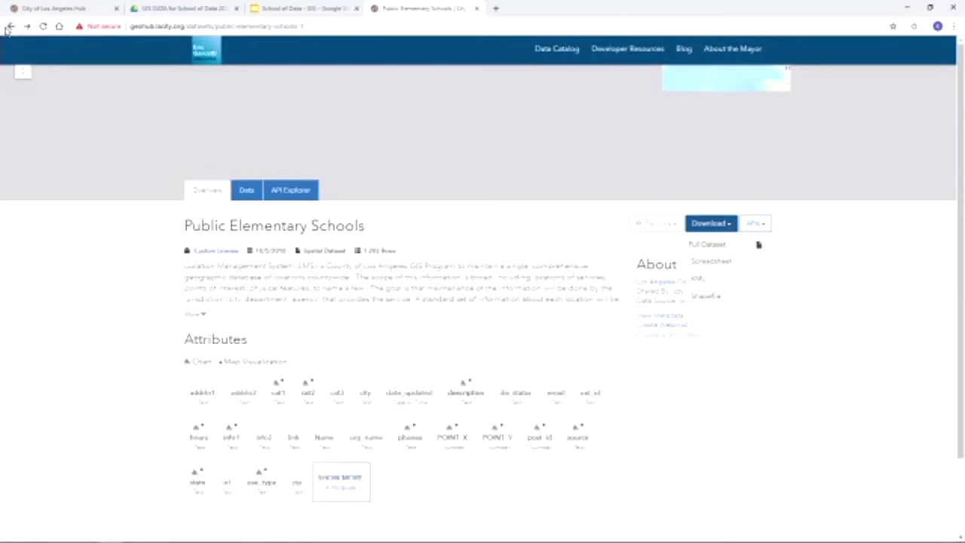
{"action": "left_click", "coordinate": [10, 28]}
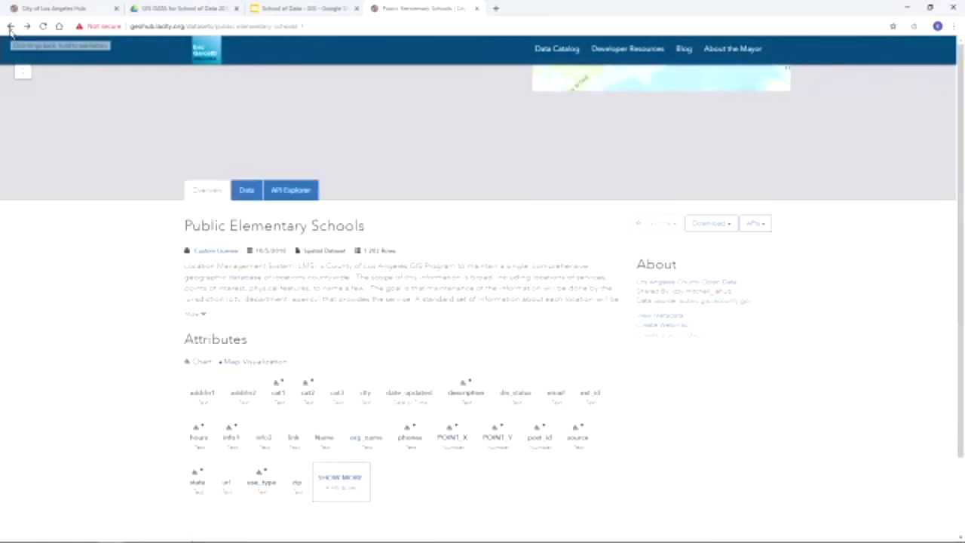
{"action": "left_click", "coordinate": [12, 27]}
{"action": "left_click", "coordinate": [11, 27]}
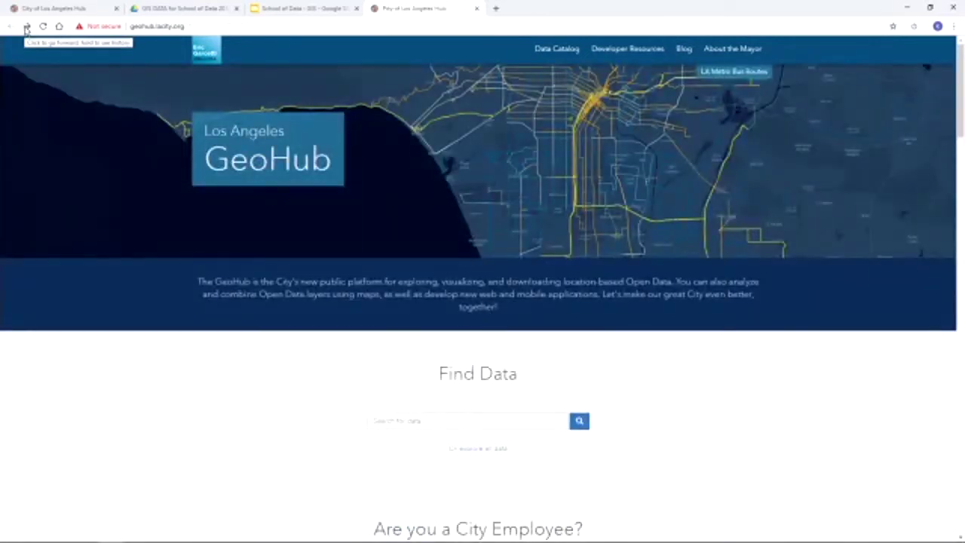
{"action": "left_click", "coordinate": [26, 28]}
{"action": "left_click", "coordinate": [26, 27]}
{"action": "left_click", "coordinate": [26, 27]}
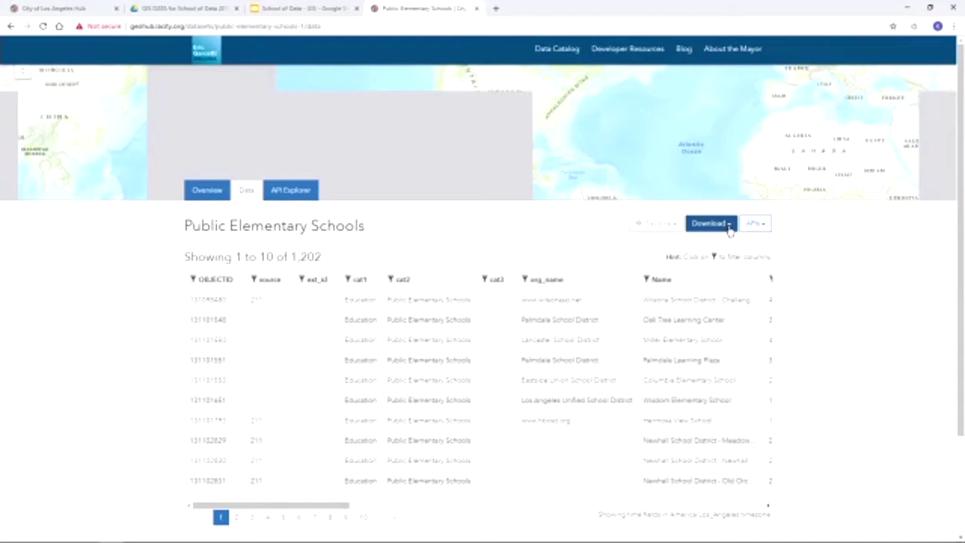
- Download the Public Elementary Schools dataset as a shapefile
{"action": "left_click", "coordinate": [729, 231]}
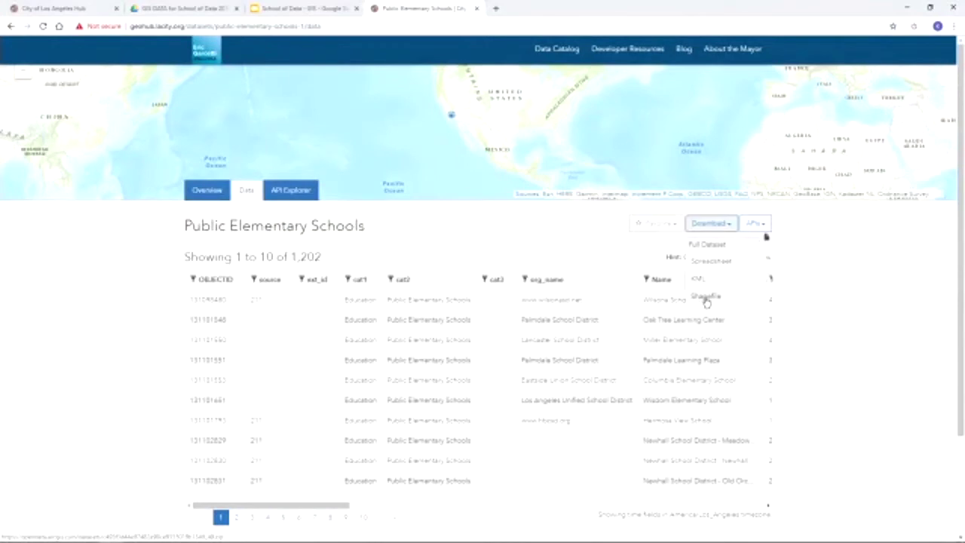
{"action": "left_click", "coordinate": [712, 296]}
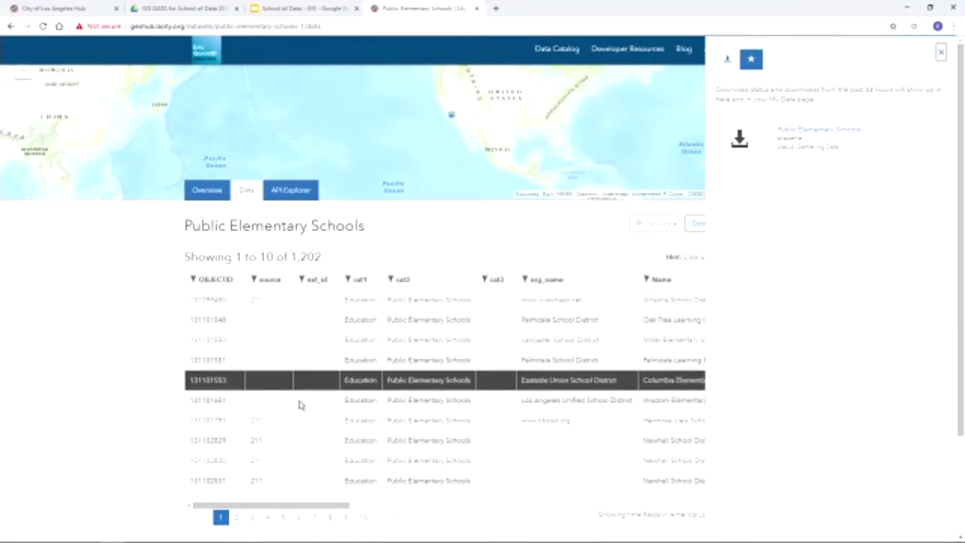
{"action": "left_click", "coordinate": [741, 150]}
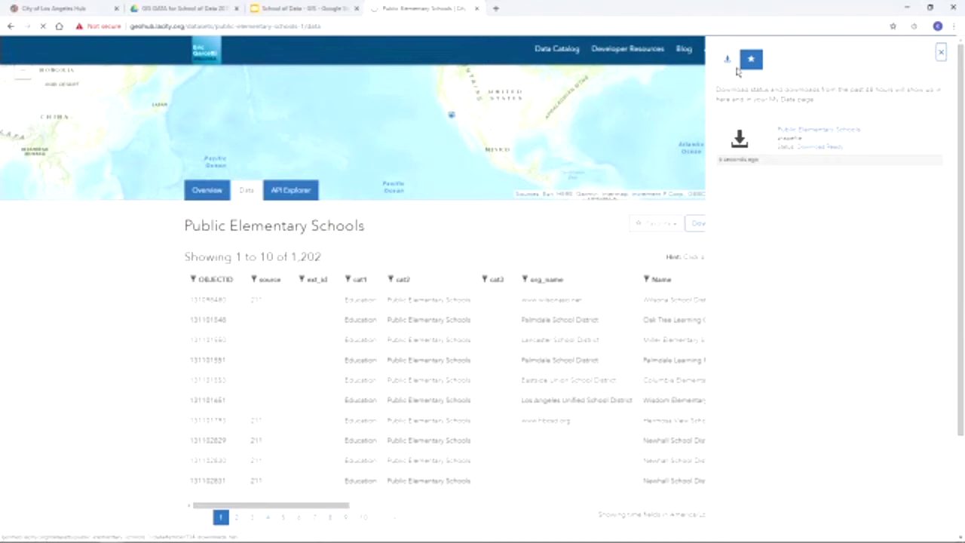
- Restore the browser to a smaller window and show the Downloads folder in File Explorer beside it
{"action": "double_click", "coordinate": [774, 6]}
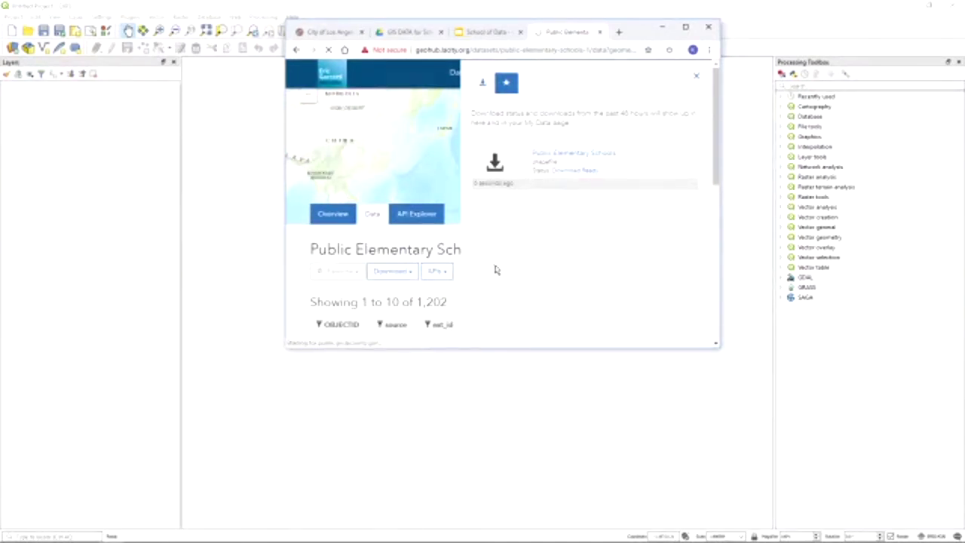
{"action": "mouse_move", "coordinate": [12, 534]}
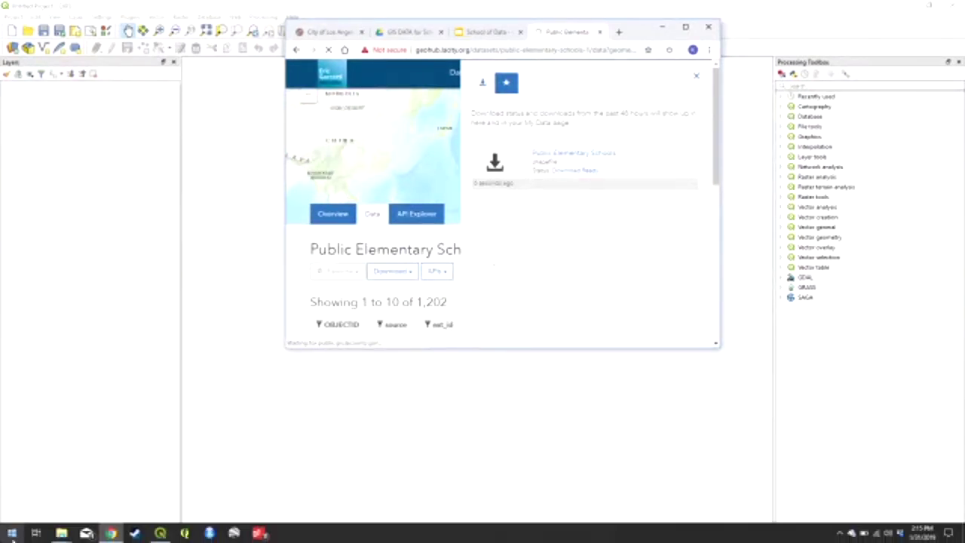
{"action": "left_click", "coordinate": [60, 533]}
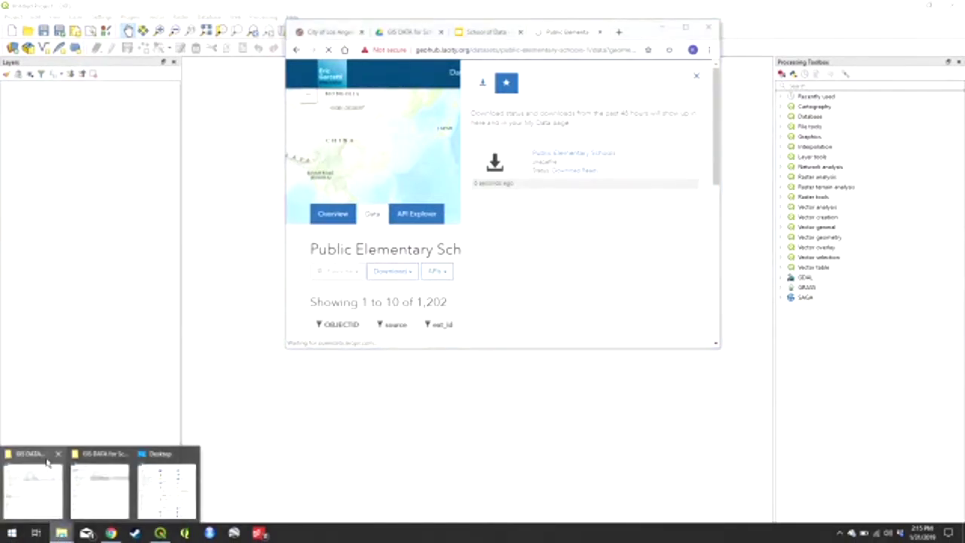
{"action": "left_click", "coordinate": [150, 475]}
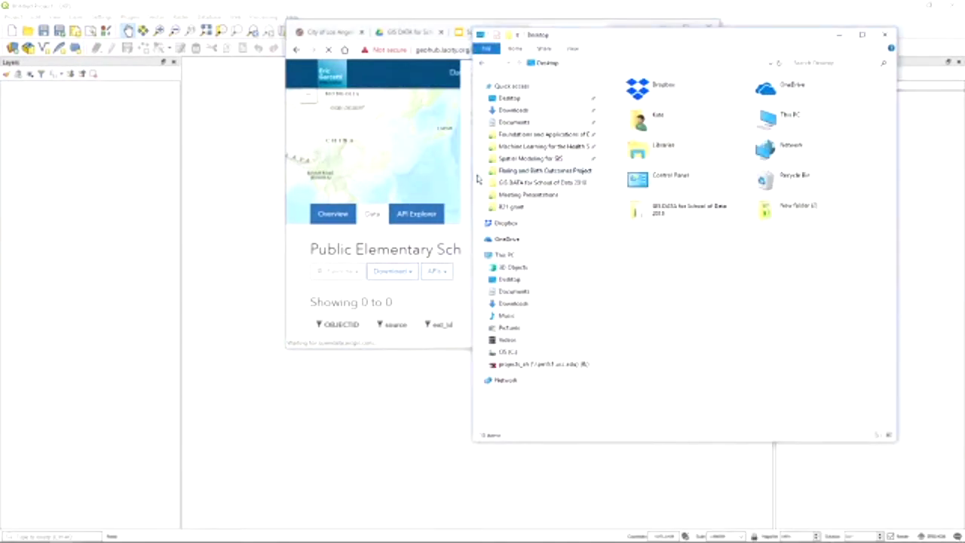
{"action": "left_click", "coordinate": [520, 110]}
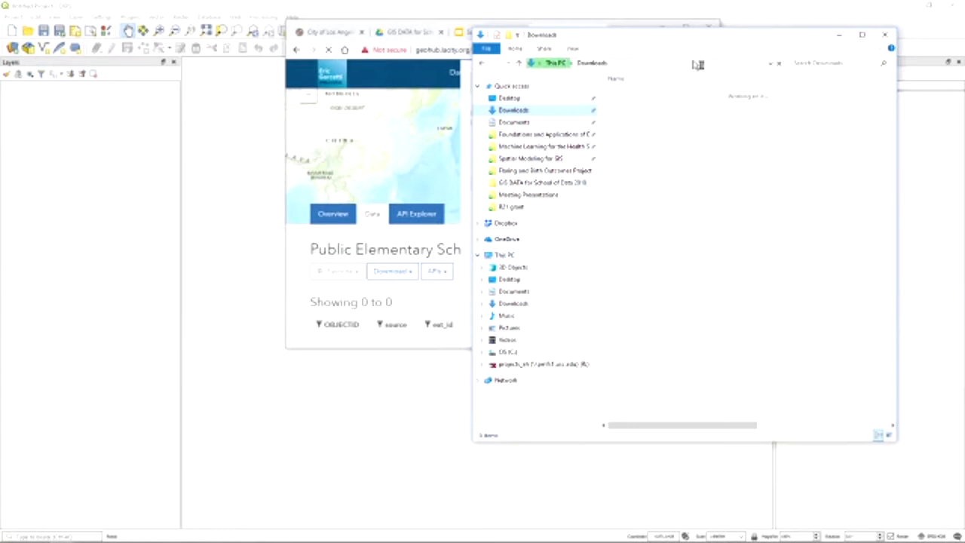
{"action": "left_click_drag", "start_coordinate": [700, 39], "coordinate": [679, 35]}
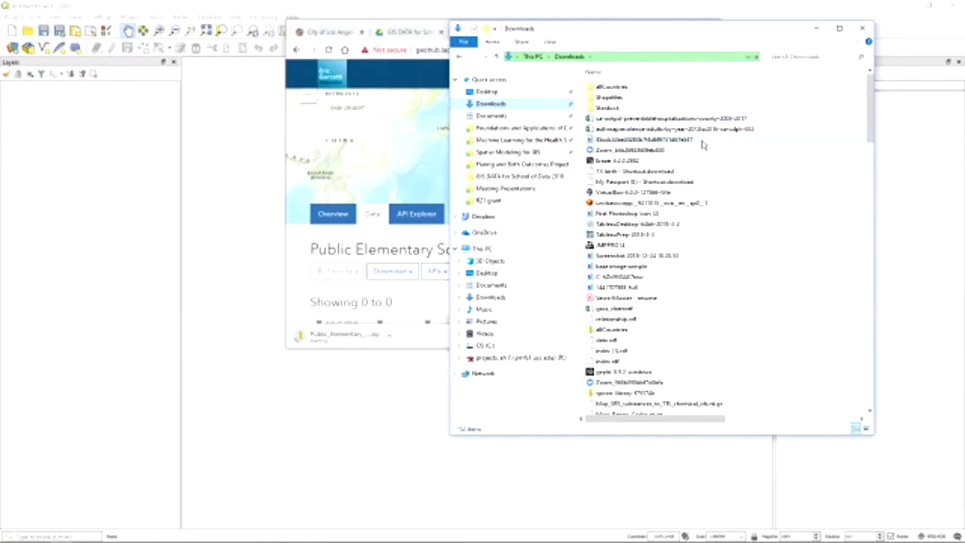
- Look for the downloading Public Elementary Schools file in Downloads by showing it in its folder from the browser
{"action": "scroll", "coordinate": [725, 301], "scroll_direction": "down", "scroll_amount": 4}
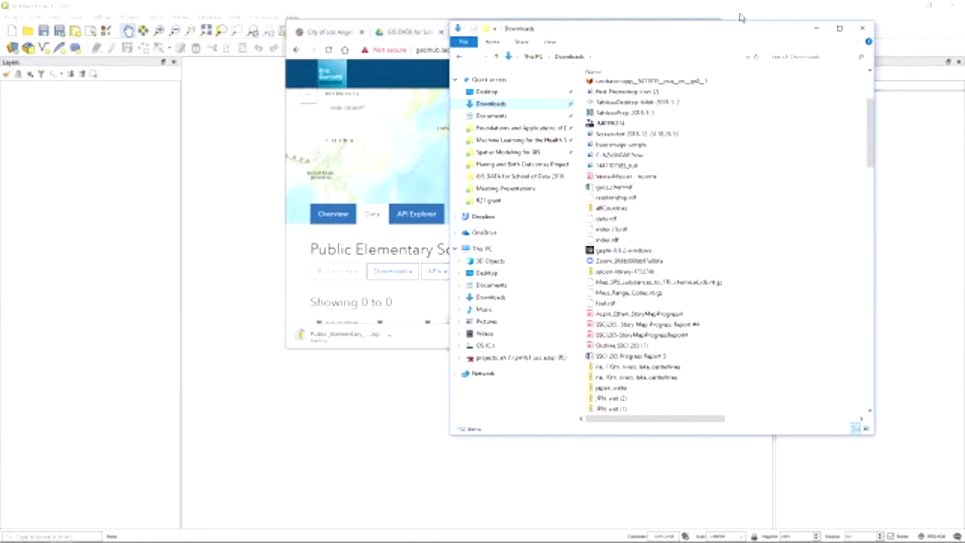
{"action": "left_click", "coordinate": [391, 340]}
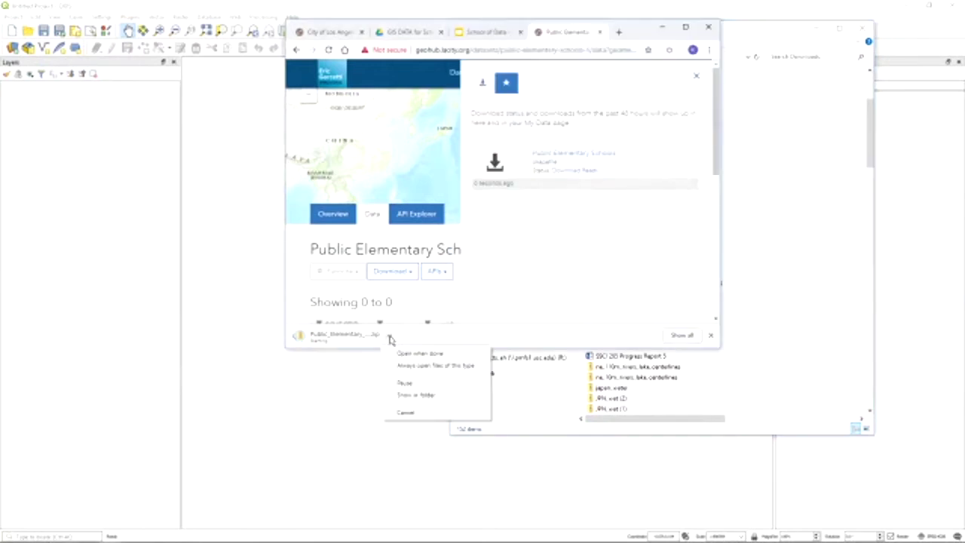
{"action": "left_click", "coordinate": [419, 397]}
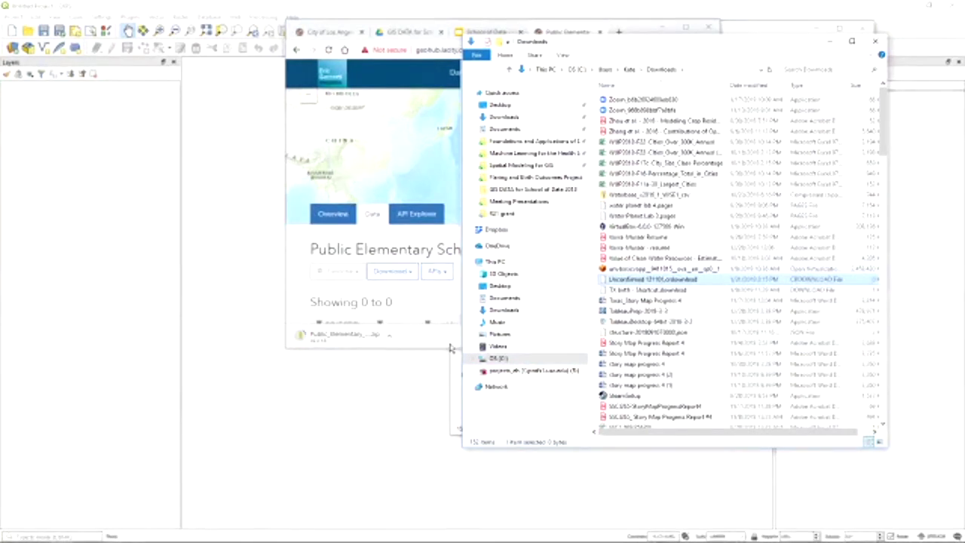
- Switch to QGIS, restore it to a smaller window beside the GIS DATA for School of Data 2018 folder, and select Los Angeles County Public Elementary Schools there
{"action": "left_click", "coordinate": [600, 5]}
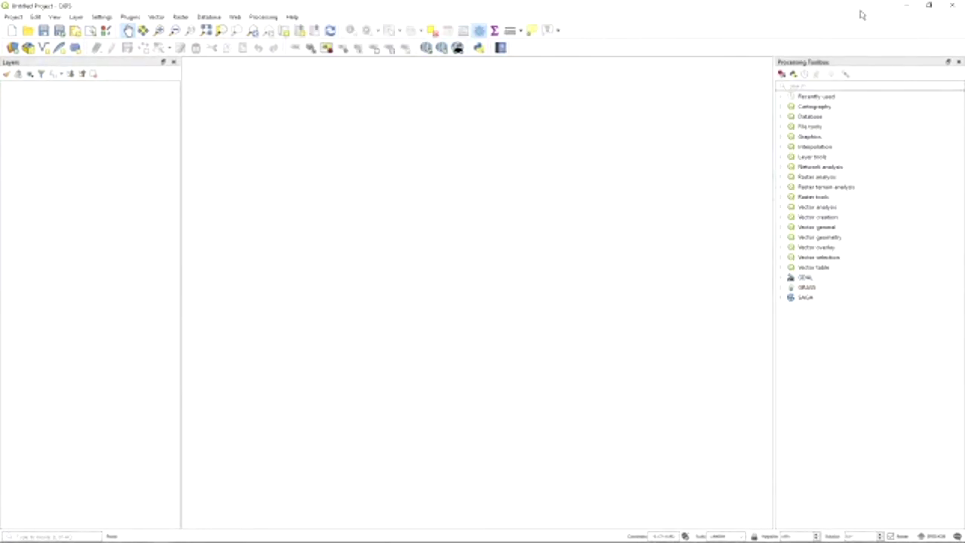
{"action": "left_click", "coordinate": [928, 6]}
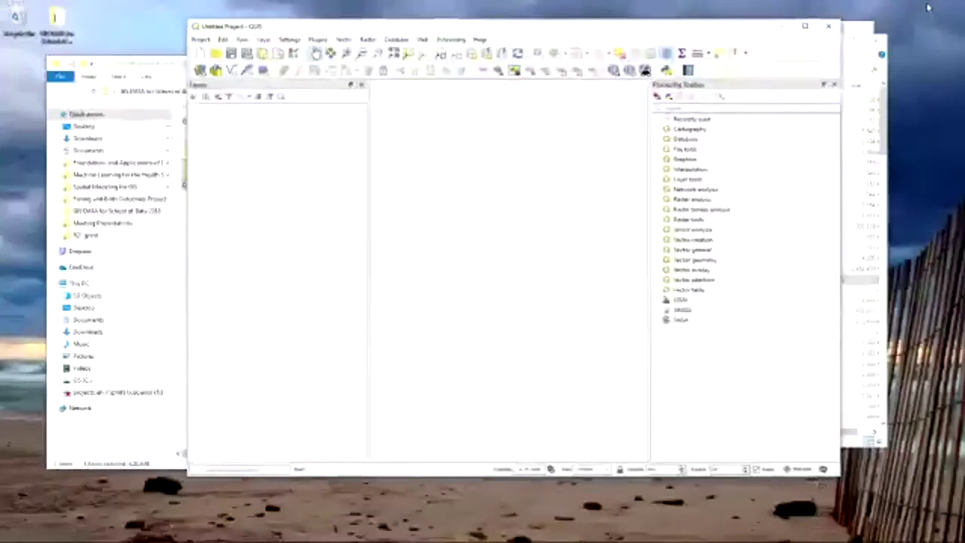
{"action": "left_click_drag", "start_coordinate": [665, 33], "coordinate": [729, 45]}
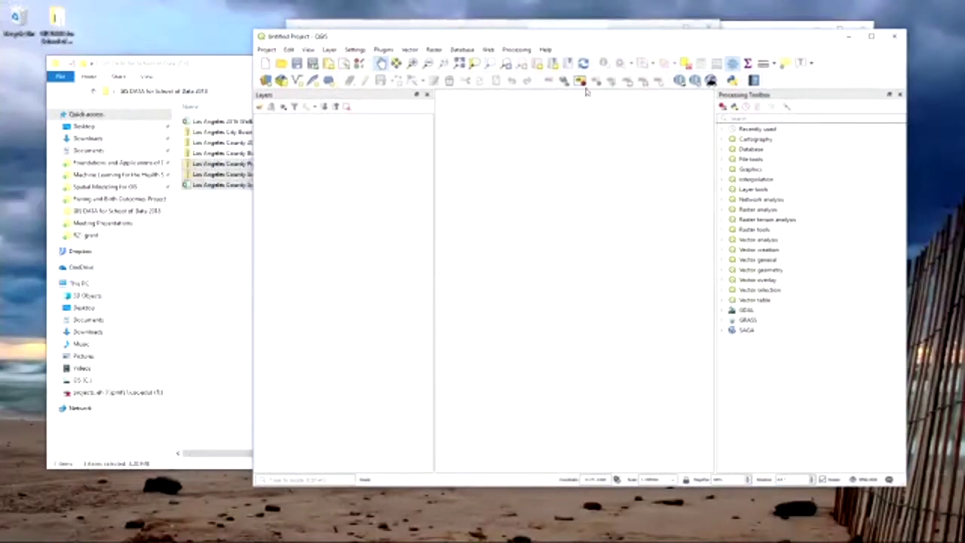
{"action": "left_click", "coordinate": [221, 70]}
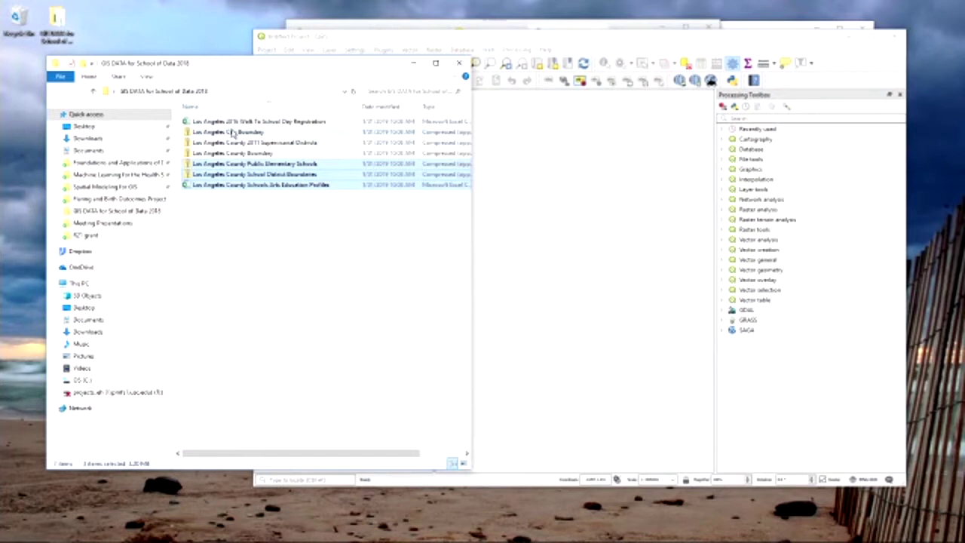
{"action": "left_click", "coordinate": [265, 165]}
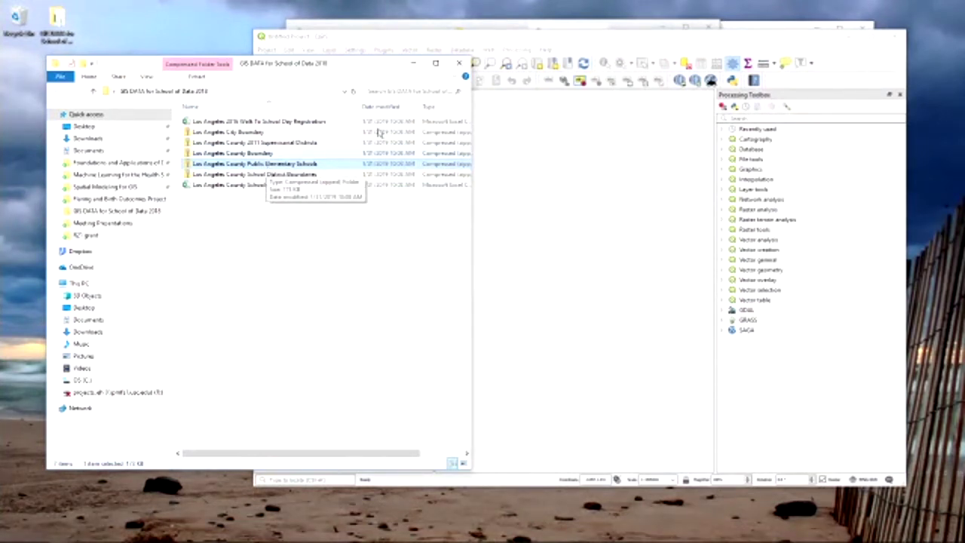
{"action": "left_click", "coordinate": [523, 130]}
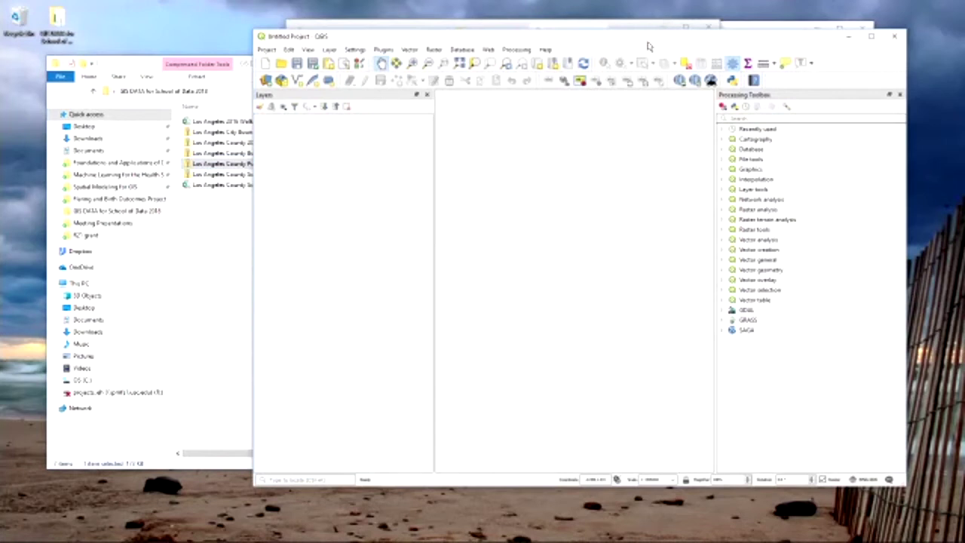
{"action": "double_click", "coordinate": [652, 38]}
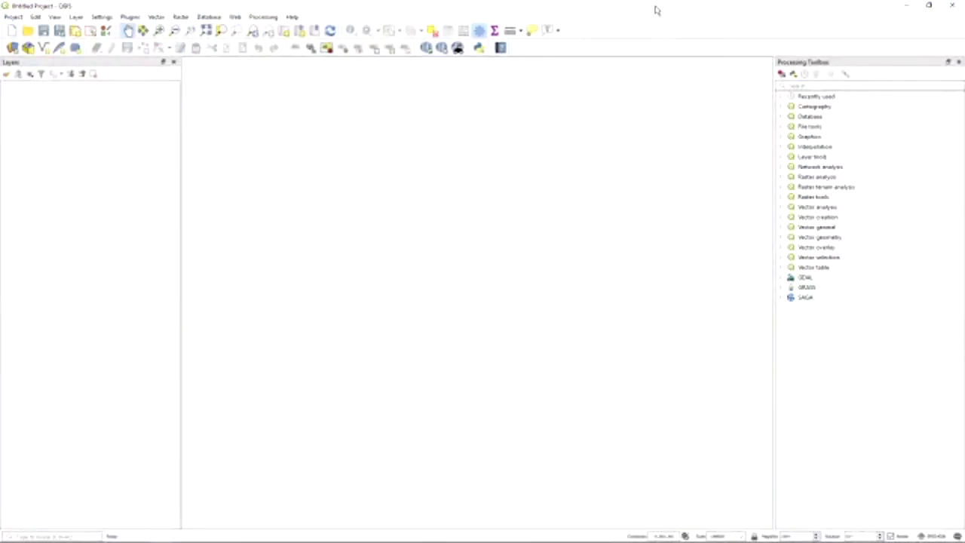
{"action": "double_click", "coordinate": [656, 10]}
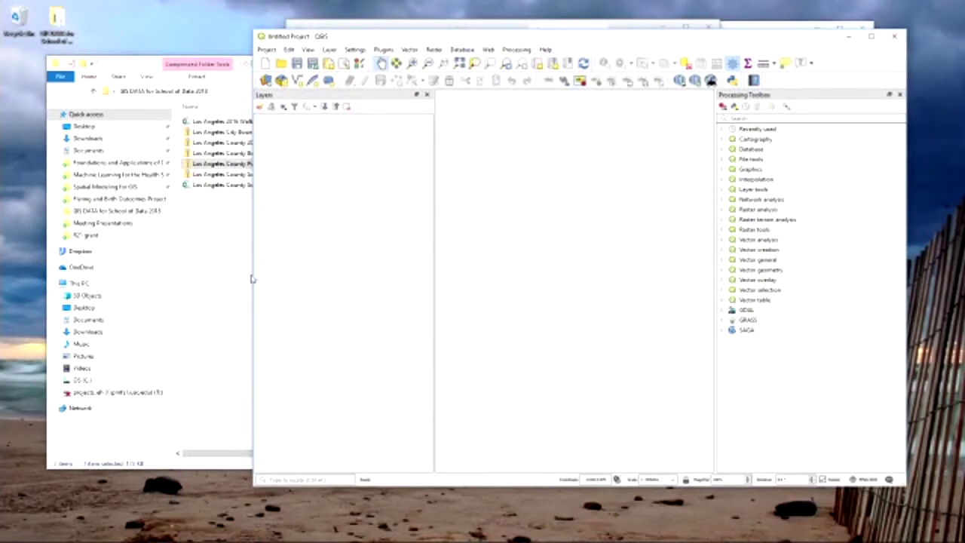
{"action": "left_click", "coordinate": [196, 282]}
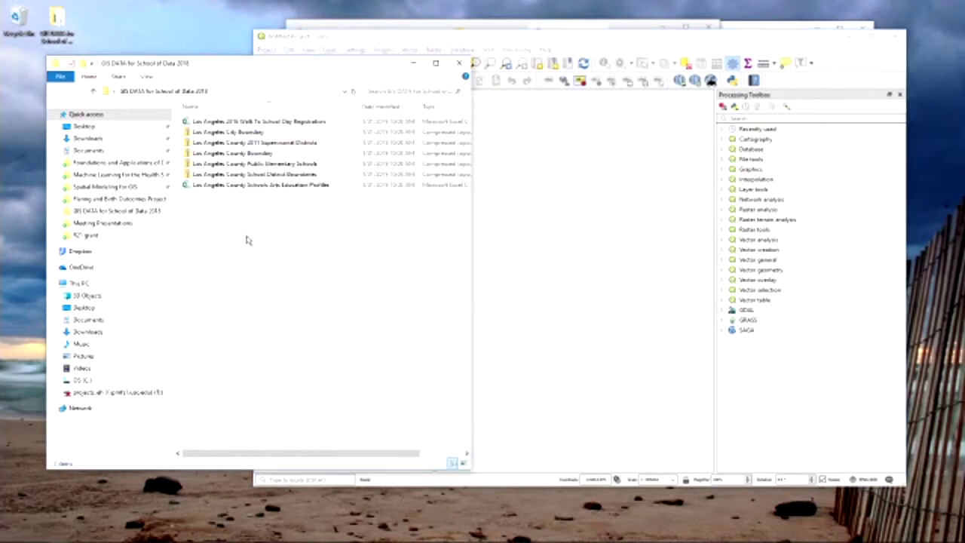
{"action": "left_click", "coordinate": [539, 173]}
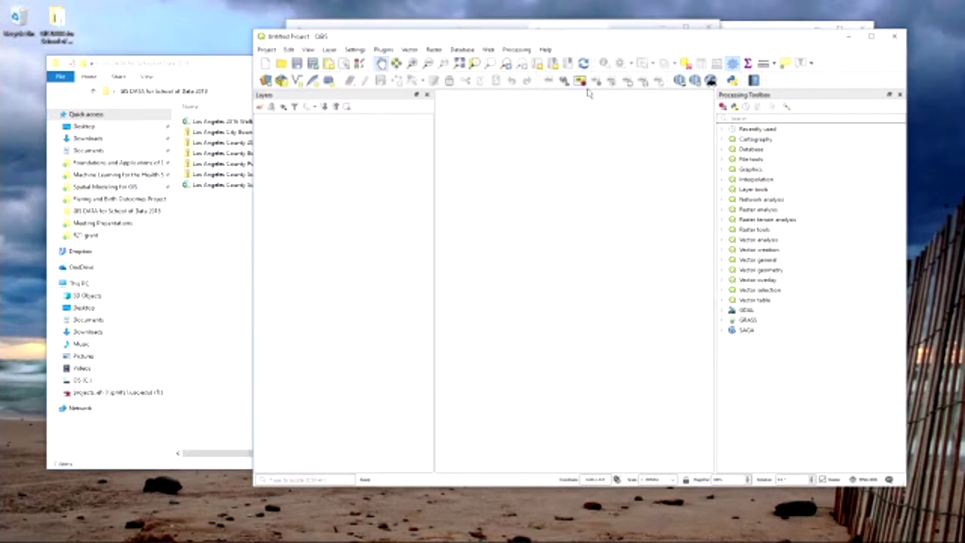
- Maximize QGIS and open the Data Source Manager for adding a vector layer, placing it over the middle of the map
{"action": "double_click", "coordinate": [610, 41]}
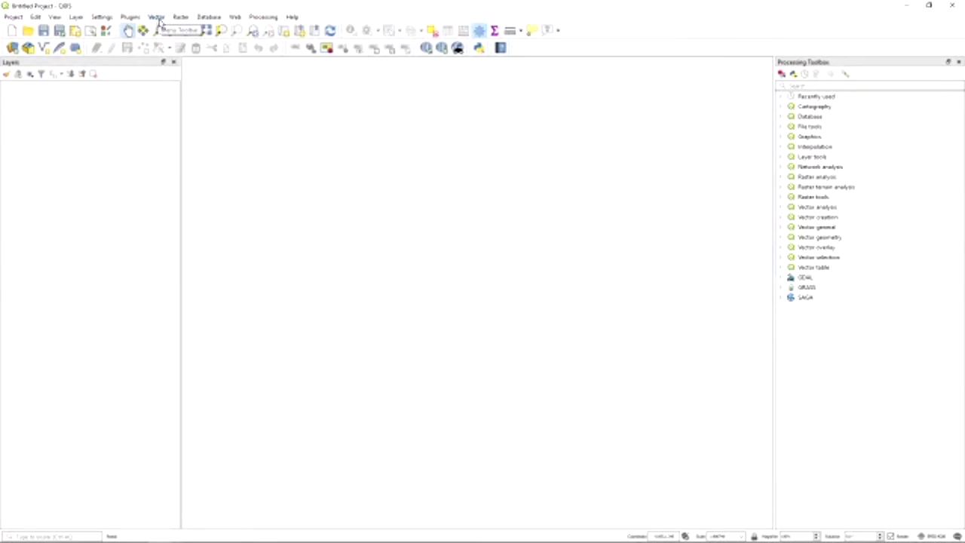
{"action": "left_click", "coordinate": [76, 18]}
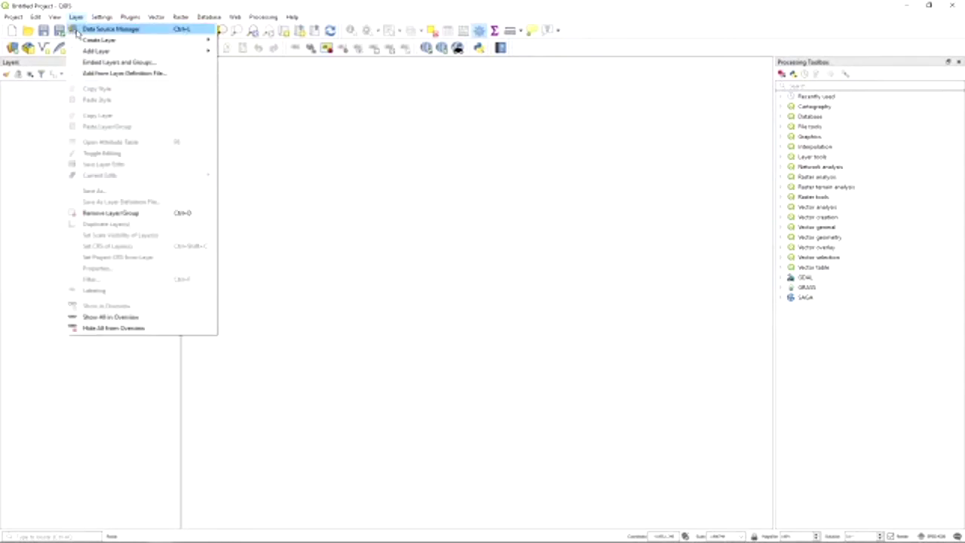
{"action": "mouse_move", "coordinate": [97, 53]}
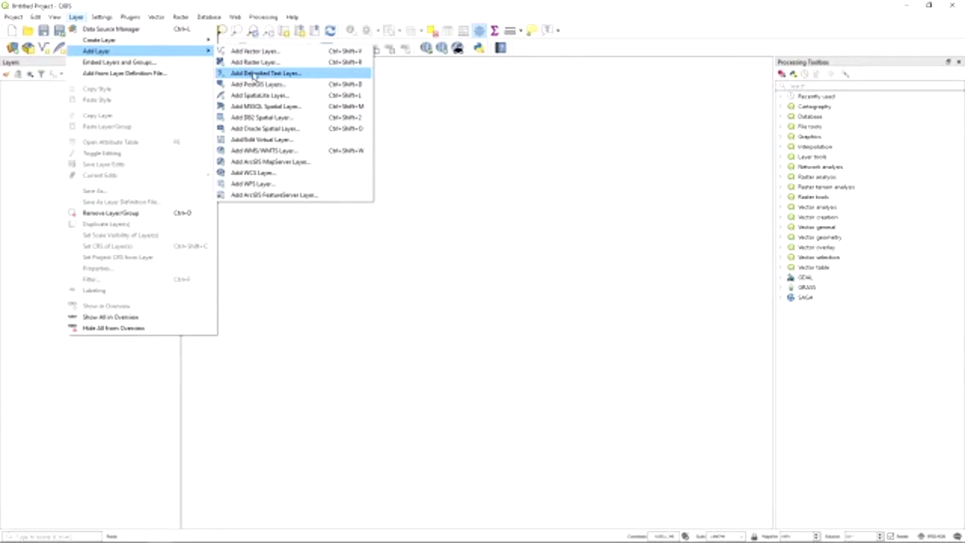
{"action": "left_click", "coordinate": [255, 51]}
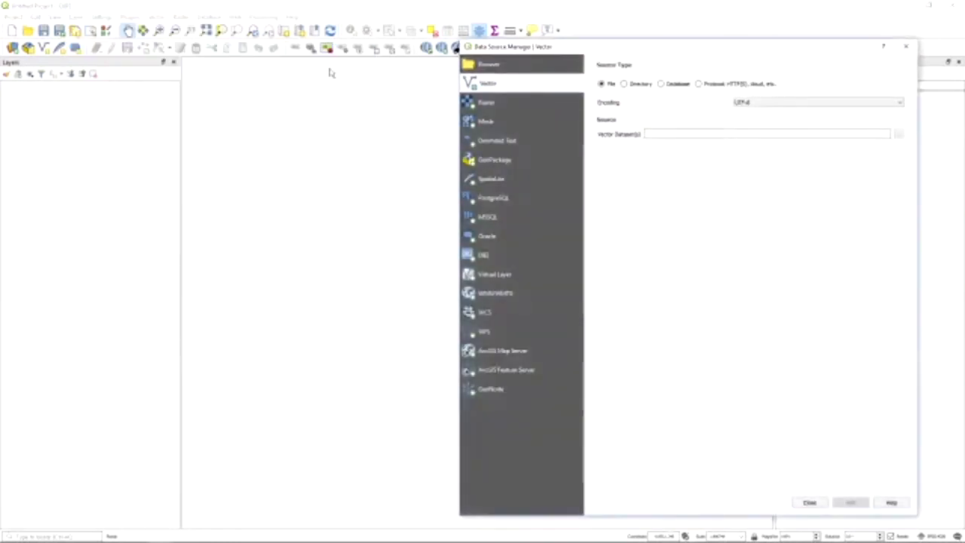
{"action": "left_click_drag", "start_coordinate": [725, 47], "coordinate": [578, 24]}
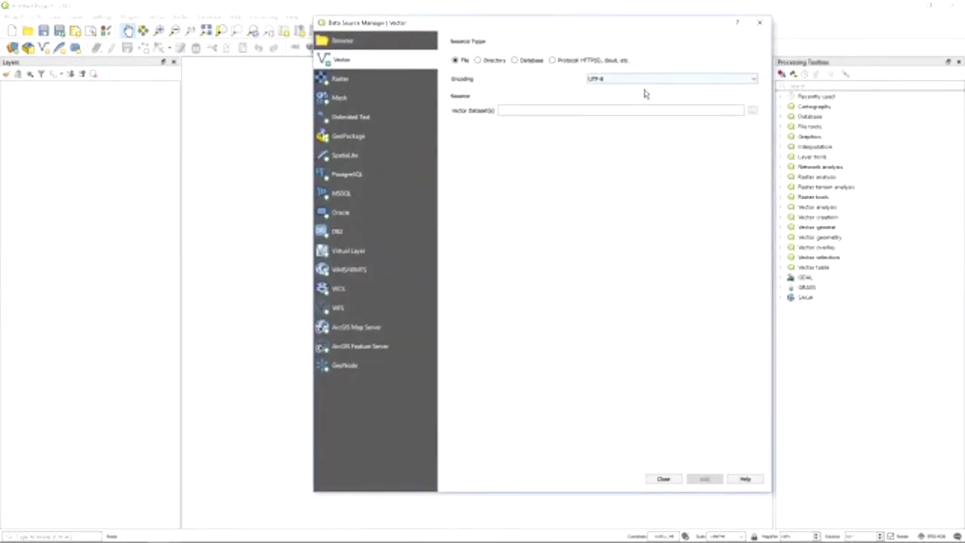
- Add Los Angeles County Public Elementary Schools from the GIS DATA for School of Data 2018 folder as a vector layer and close the Data Source Manager
{"action": "left_click", "coordinate": [753, 111]}
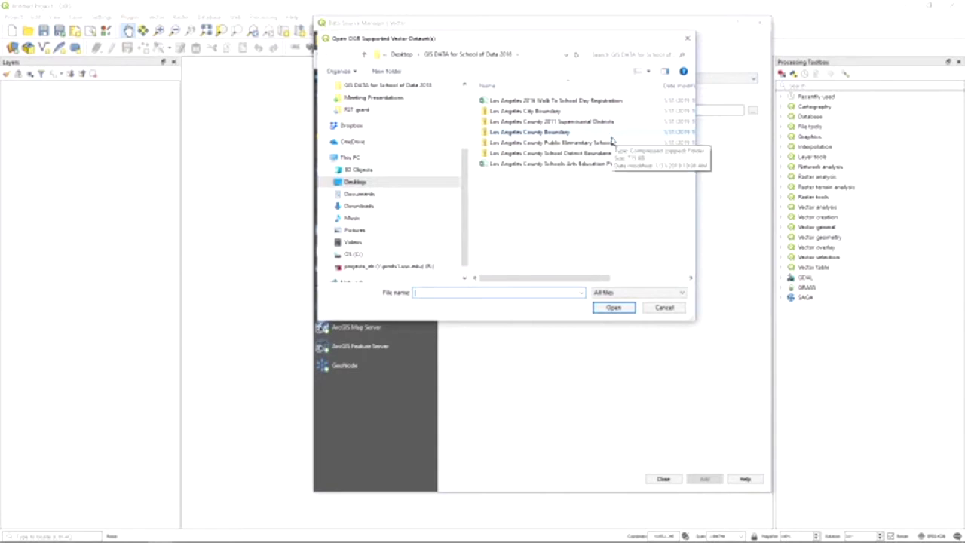
{"action": "left_click", "coordinate": [600, 144]}
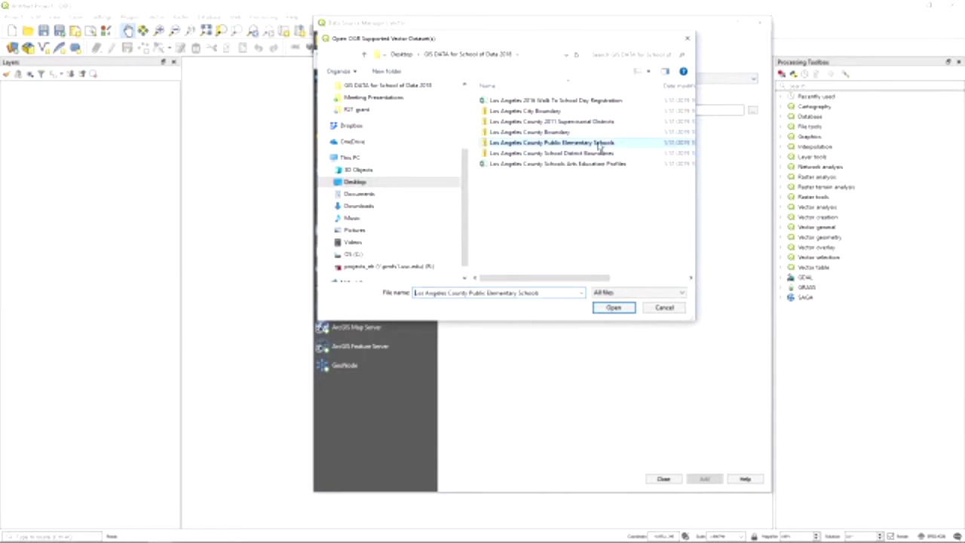
{"action": "double_click", "coordinate": [600, 144]}
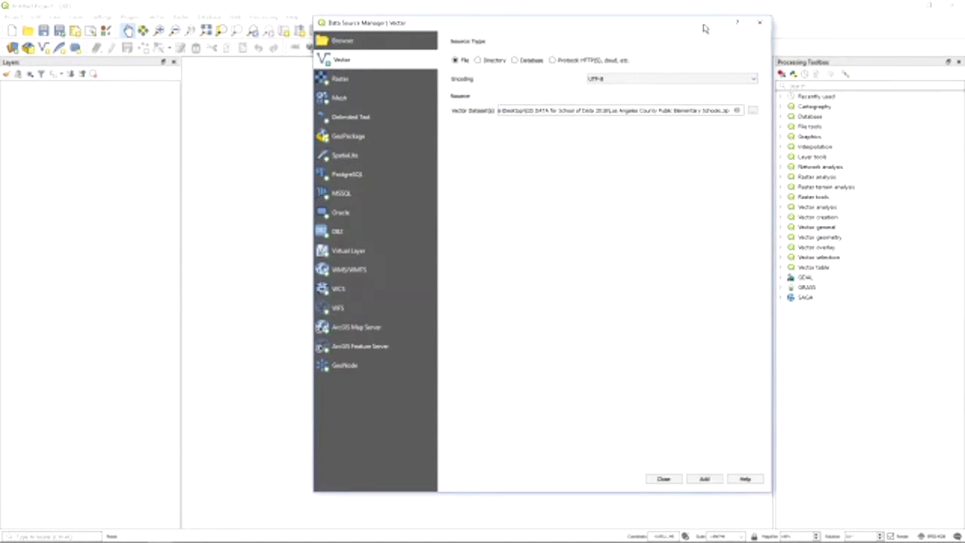
{"action": "left_click_drag", "start_coordinate": [699, 28], "coordinate": [832, 14]}
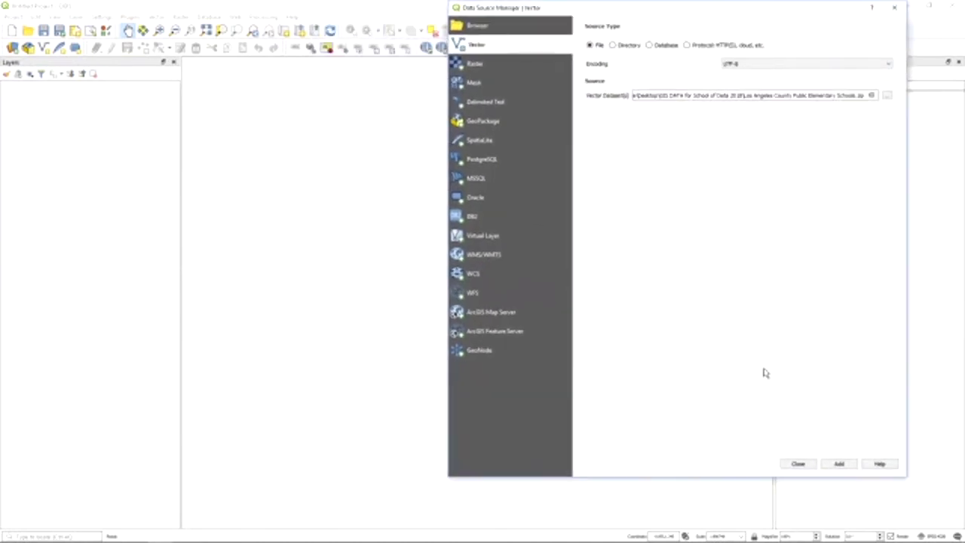
{"action": "left_click", "coordinate": [839, 465]}
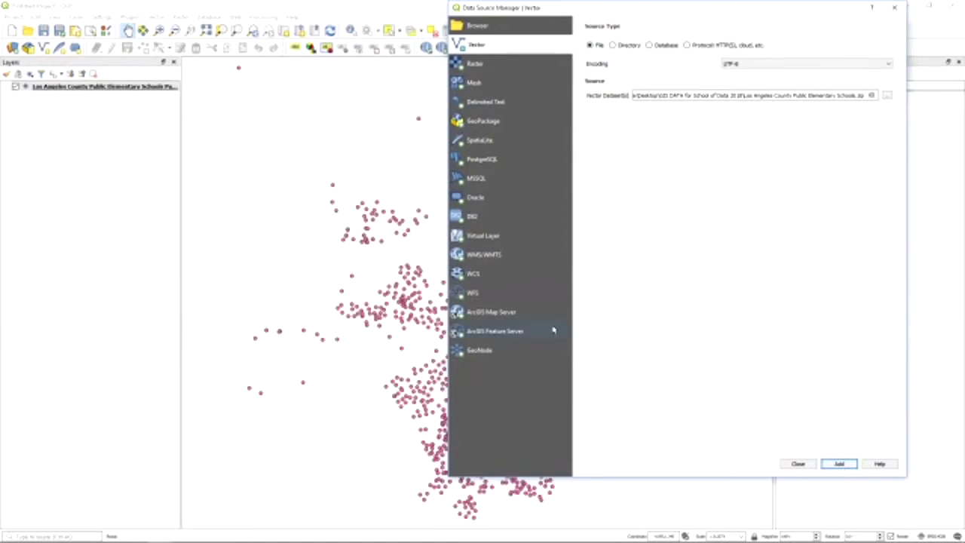
{"action": "left_click_drag", "start_coordinate": [683, 15], "coordinate": [737, 25]}
{"action": "left_click", "coordinate": [948, 13]}
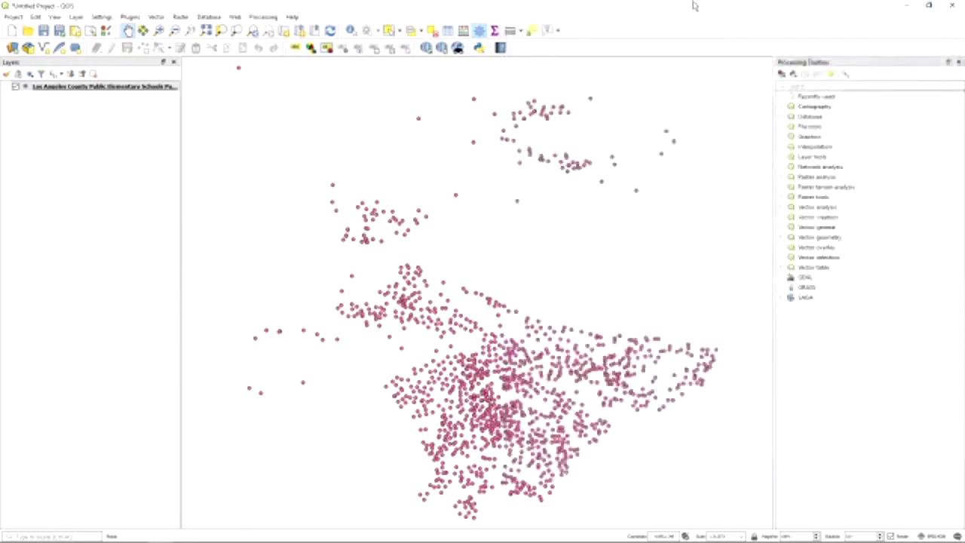
- Restore QGIS to a smaller window and review the layer types that can be added, without adding one
{"action": "double_click", "coordinate": [689, 5]}
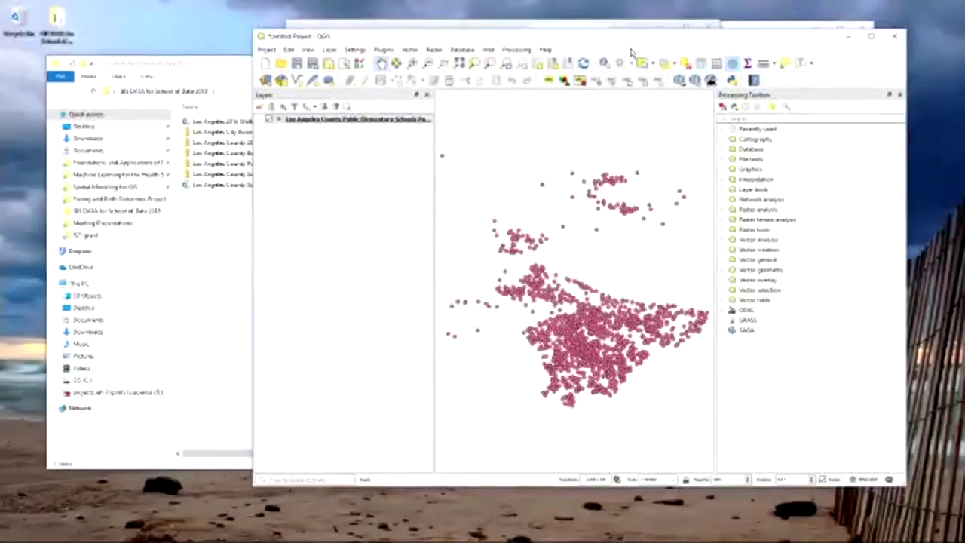
{"action": "left_click", "coordinate": [334, 50]}
{"action": "mouse_move", "coordinate": [341, 83]}
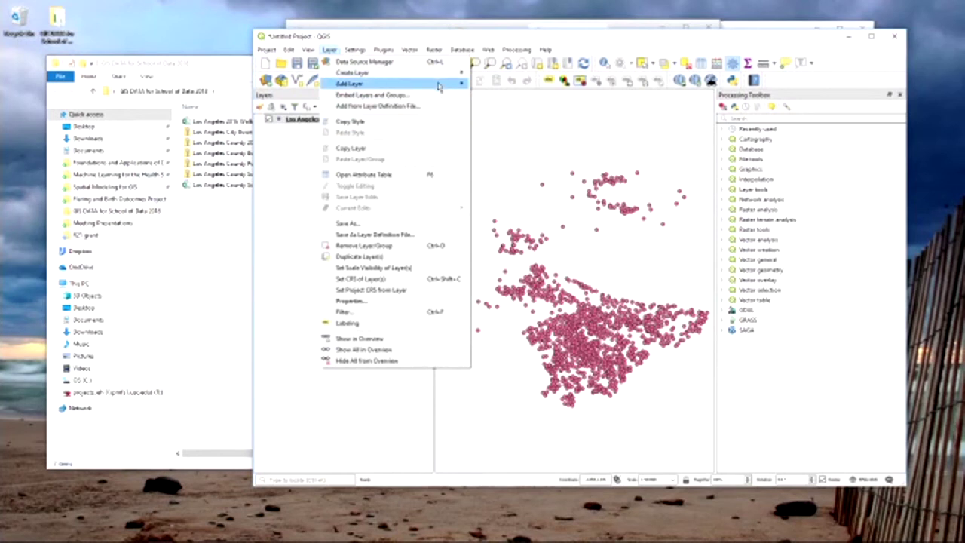
{"action": "mouse_move", "coordinate": [440, 85]}
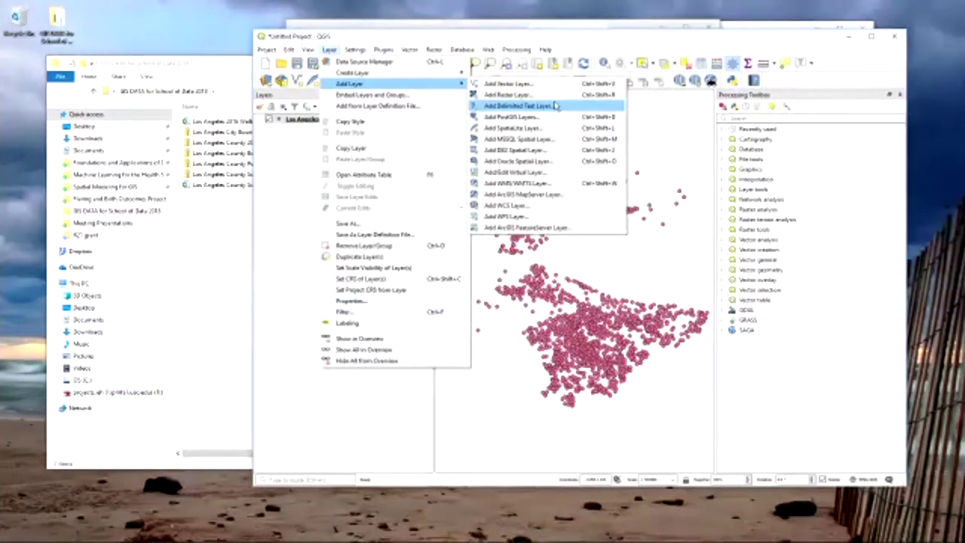
{"action": "left_click", "coordinate": [586, 43]}
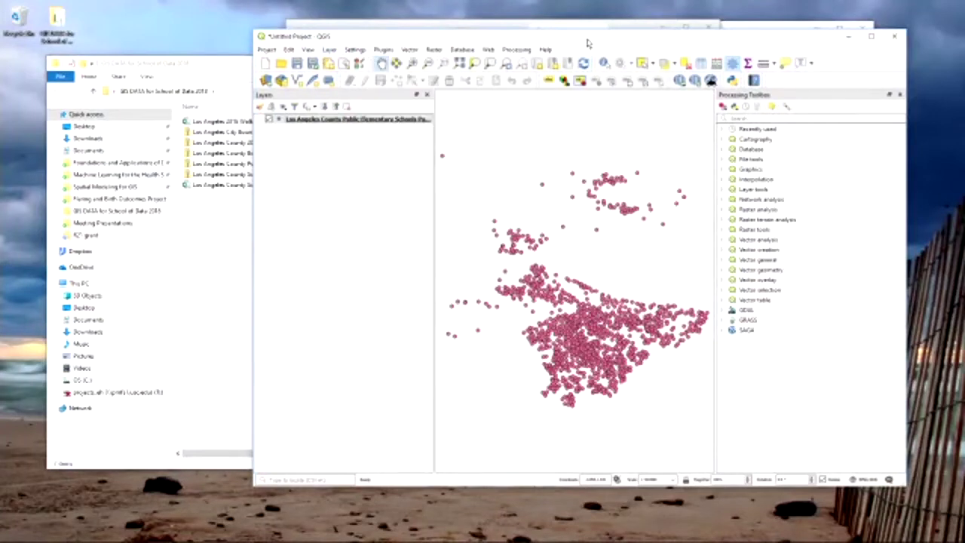
- Move the data folder window beside QGIS and add Los Angeles County Boundary and Los Angeles County School District Boundaries from it as map layers
{"action": "left_click", "coordinate": [235, 257]}
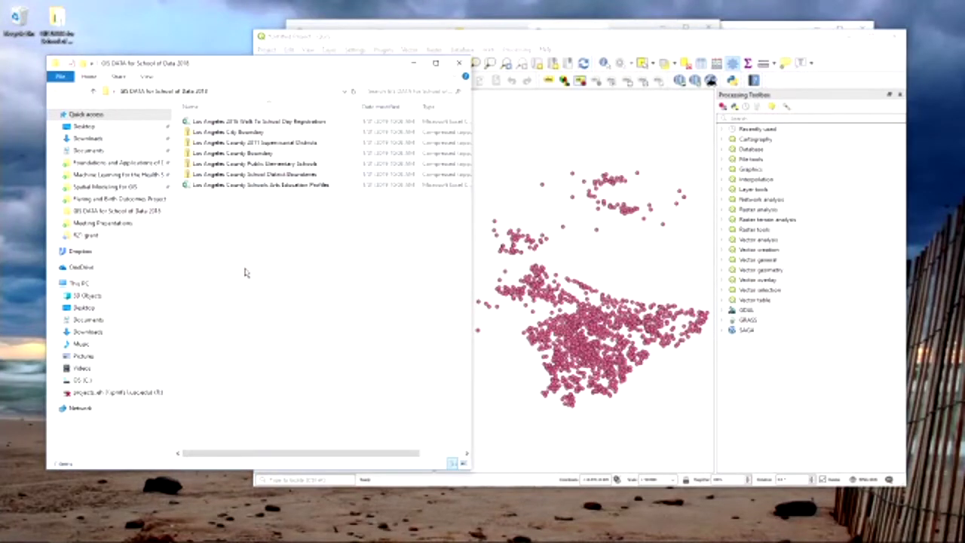
{"action": "left_click_drag", "start_coordinate": [380, 68], "coordinate": [350, 20]}
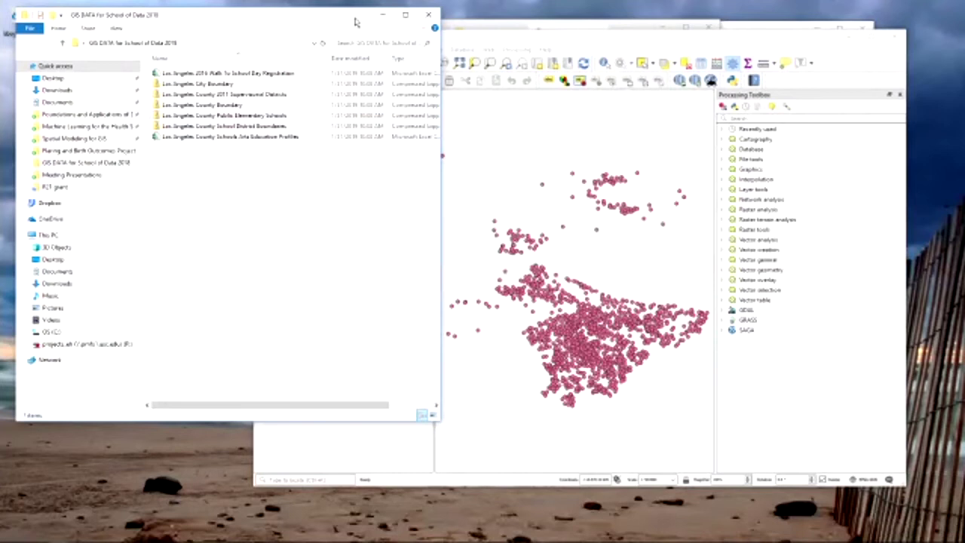
{"action": "left_click", "coordinate": [229, 110]}
{"action": "left_click_drag", "start_coordinate": [366, 149], "coordinate": [535, 146]}
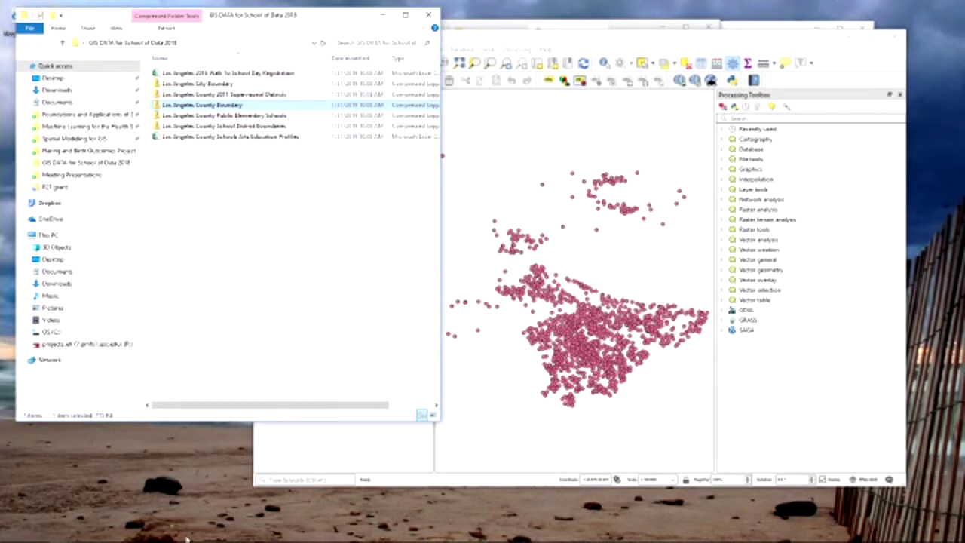
{"action": "left_click", "coordinate": [520, 424]}
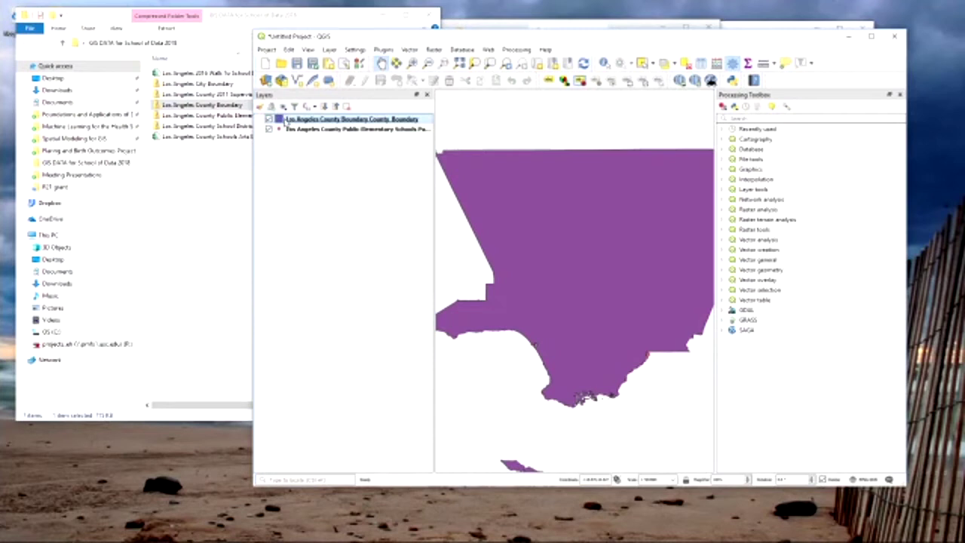
{"action": "left_click_drag", "start_coordinate": [200, 126], "coordinate": [497, 138]}
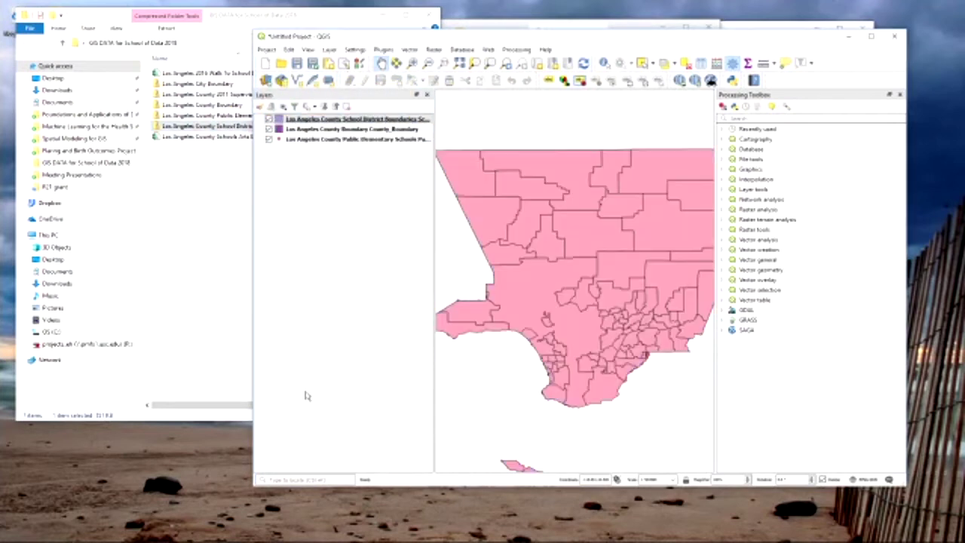
- Bring the GIS DATA for School of Data 2018 folder to the front and maximize its window
{"action": "left_click", "coordinate": [218, 359]}
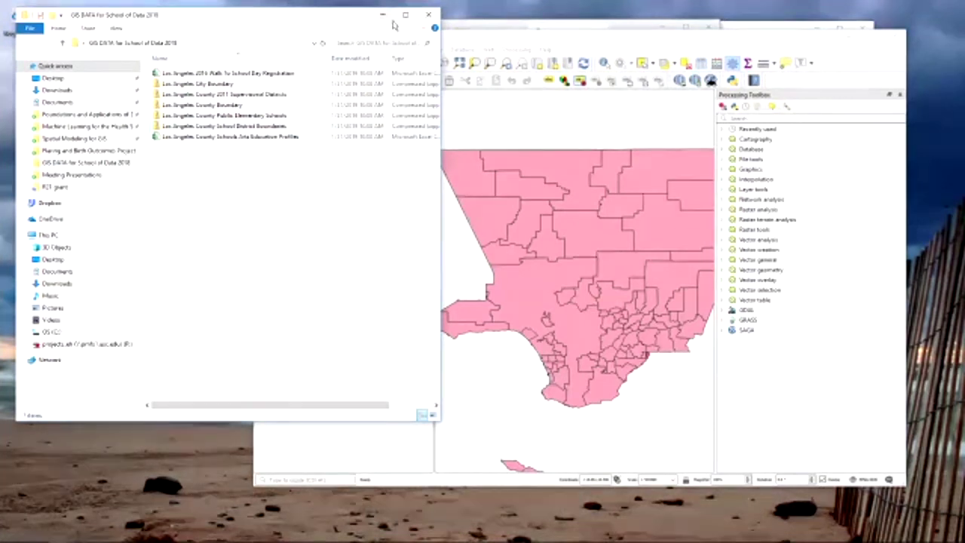
{"action": "left_click", "coordinate": [405, 14]}
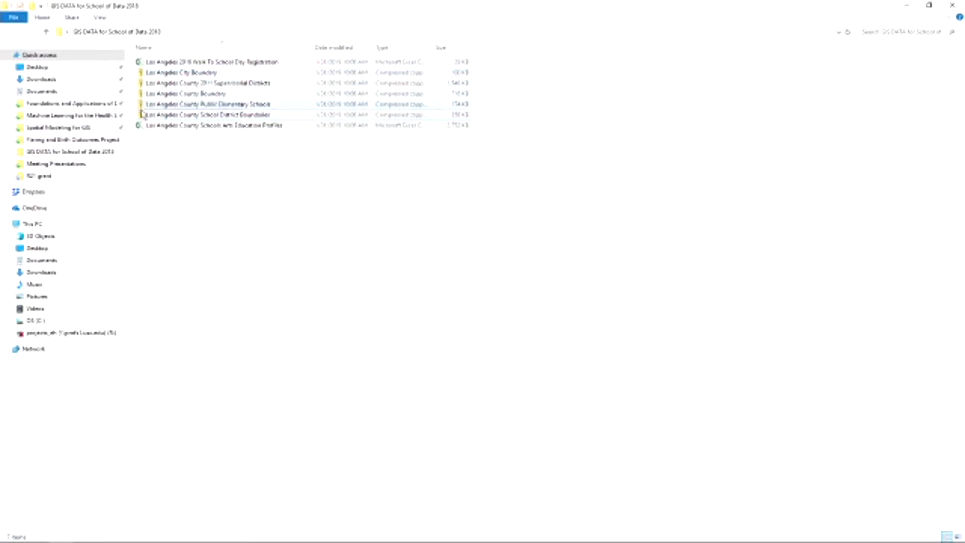
- Restore the data folder window and inspect the files inside the Los Angeles County Public Elementary Schools and Los Angeles City Boundary archives
{"action": "double_click", "coordinate": [419, 5]}
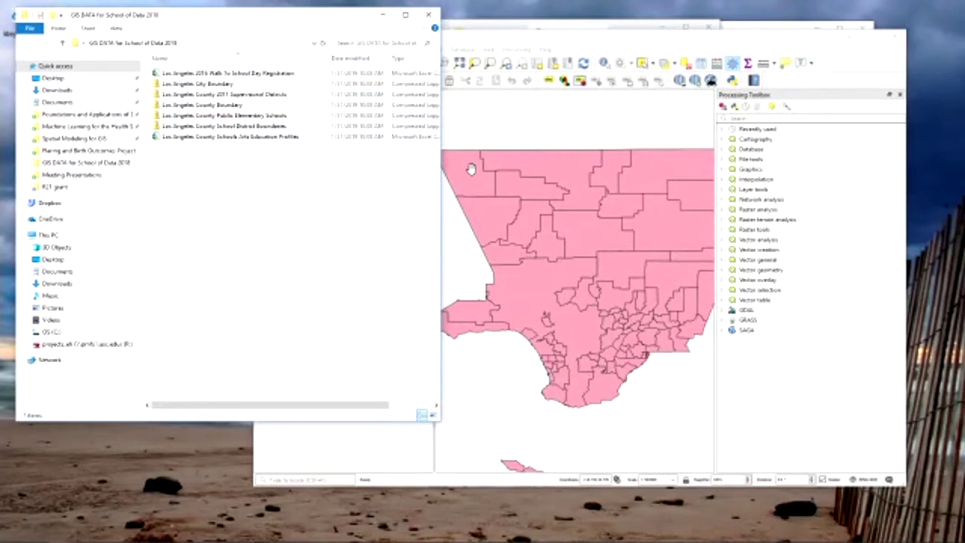
{"action": "double_click", "coordinate": [256, 119]}
{"action": "left_click_drag", "start_coordinate": [229, 158], "coordinate": [193, 72]}
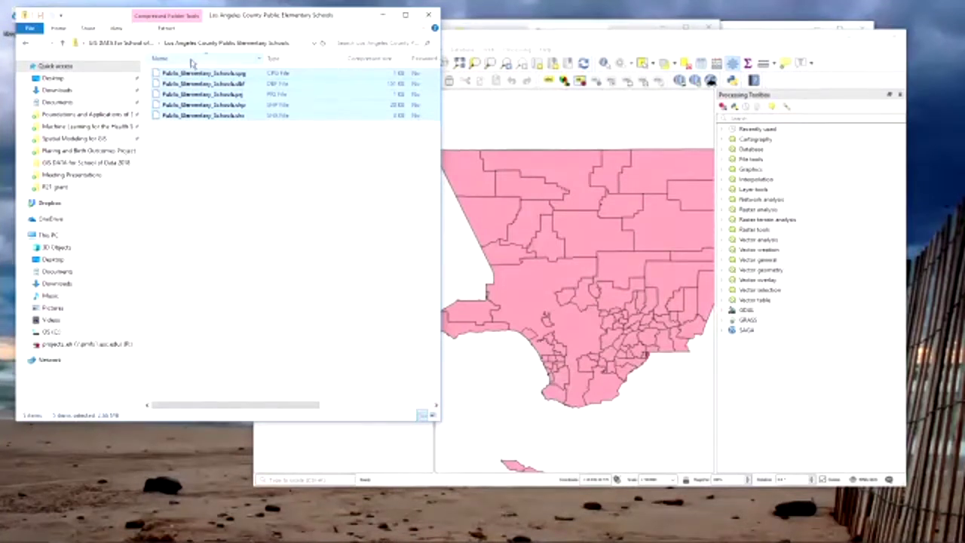
{"action": "left_click", "coordinate": [147, 43]}
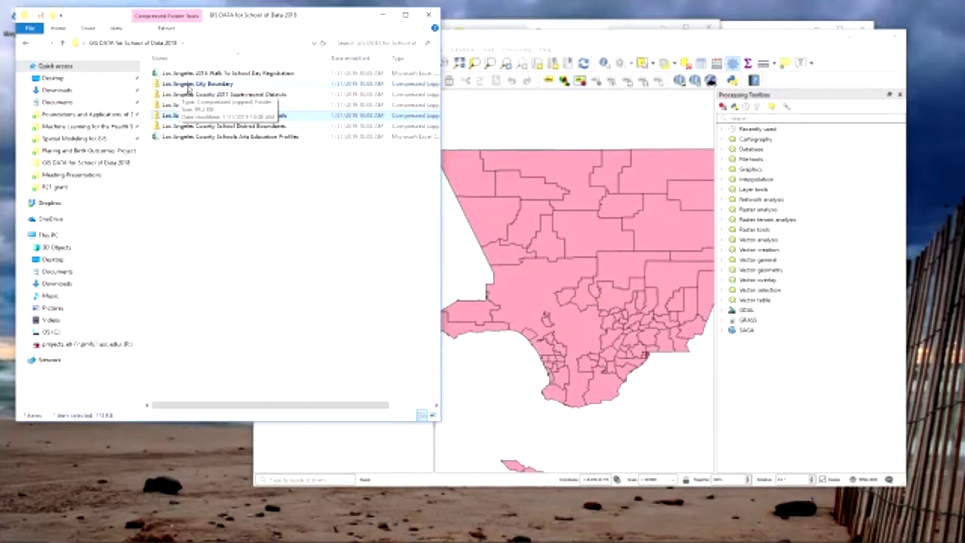
{"action": "double_click", "coordinate": [188, 85]}
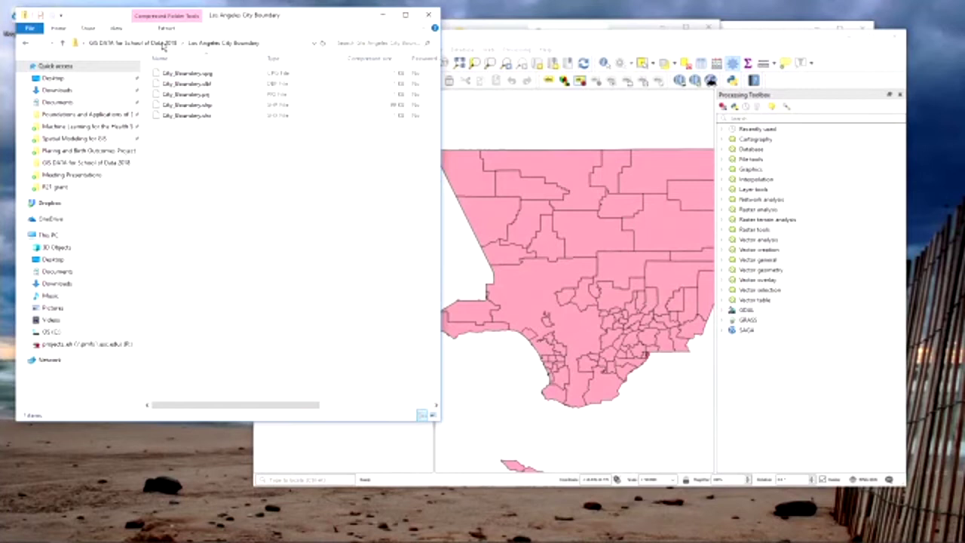
{"action": "left_click", "coordinate": [162, 43]}
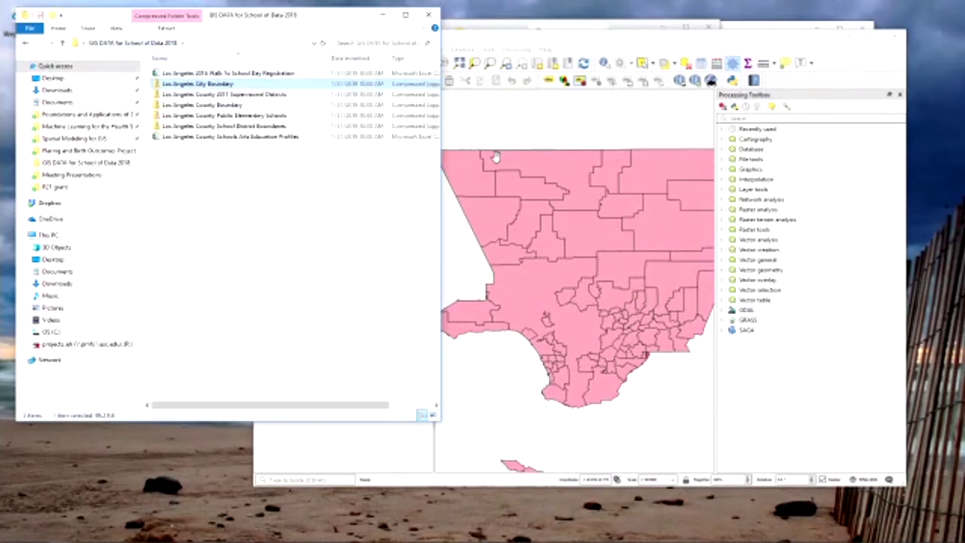
- Maximize the QGIS window and review the county map and the actions available for the School District Boundaries layer
{"action": "double_click", "coordinate": [539, 43]}
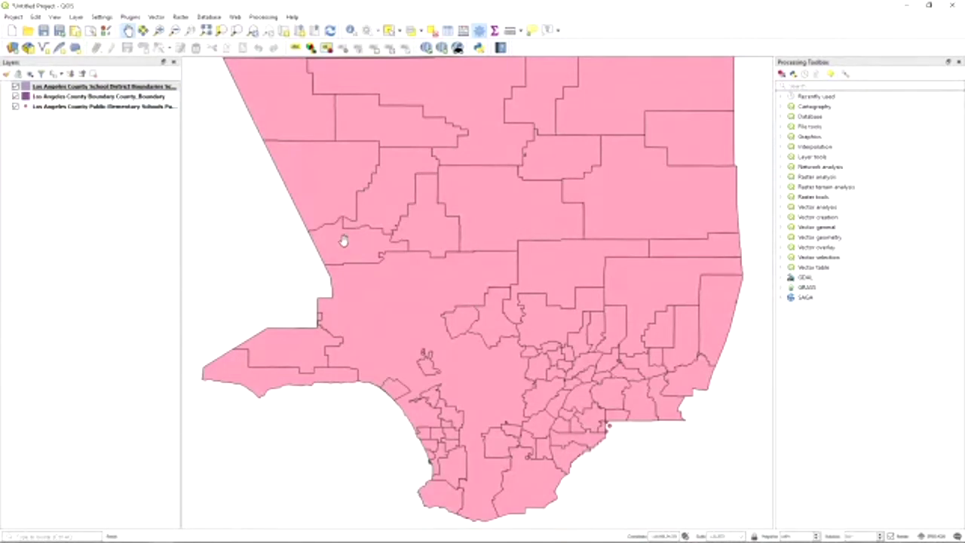
{"action": "scroll", "coordinate": [370, 226], "scroll_direction": "down", "scroll_amount": 1}
{"action": "left_click_drag", "start_coordinate": [440, 223], "coordinate": [512, 182]}
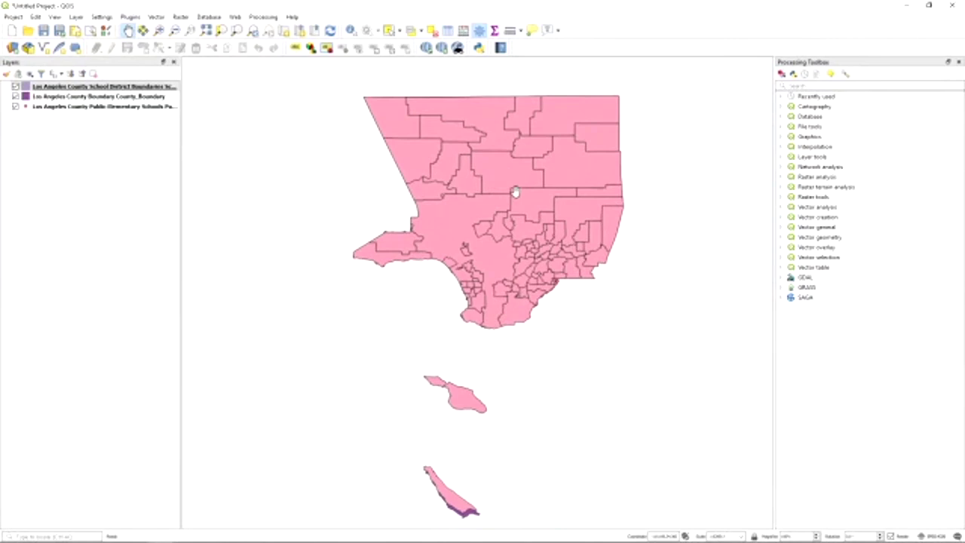
{"action": "mouse_move", "coordinate": [352, 540]}
{"action": "scroll", "coordinate": [351, 140], "scroll_direction": "up", "scroll_amount": 5}
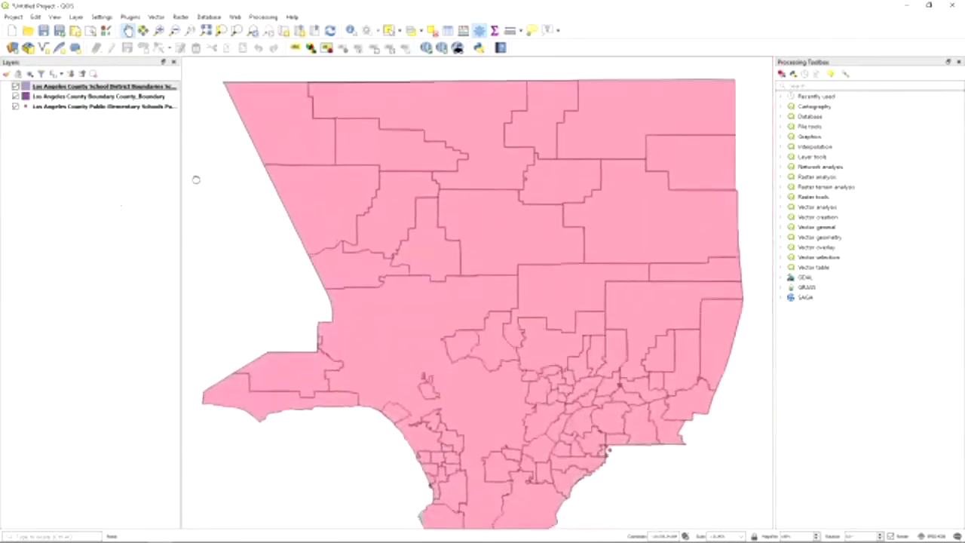
{"action": "left_click_drag", "start_coordinate": [195, 180], "coordinate": [193, 167]}
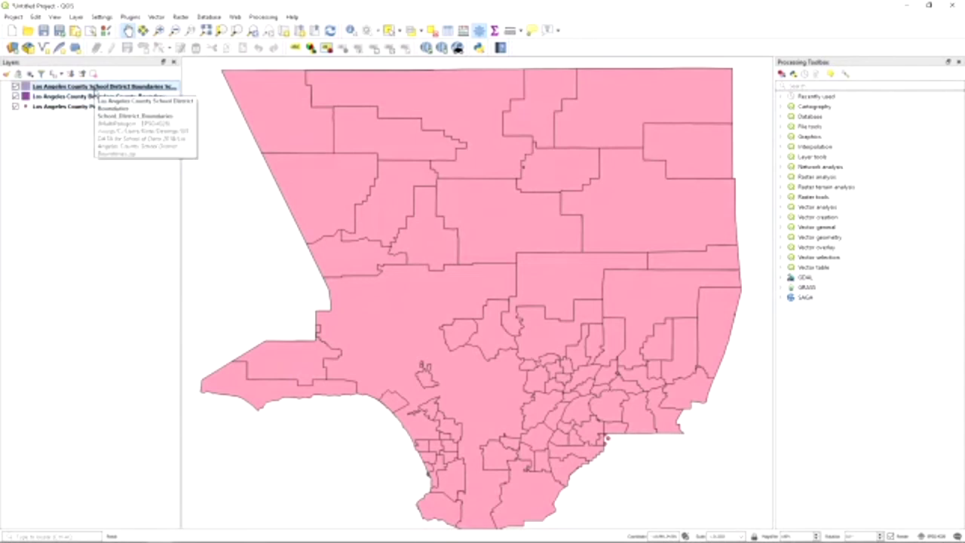
{"action": "right_click", "coordinate": [95, 89]}
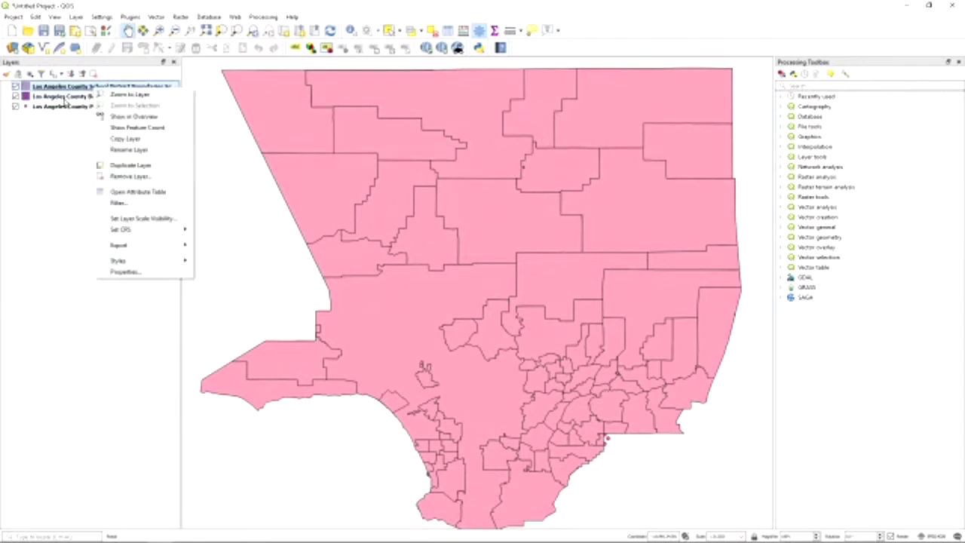
{"action": "left_click", "coordinate": [38, 164]}
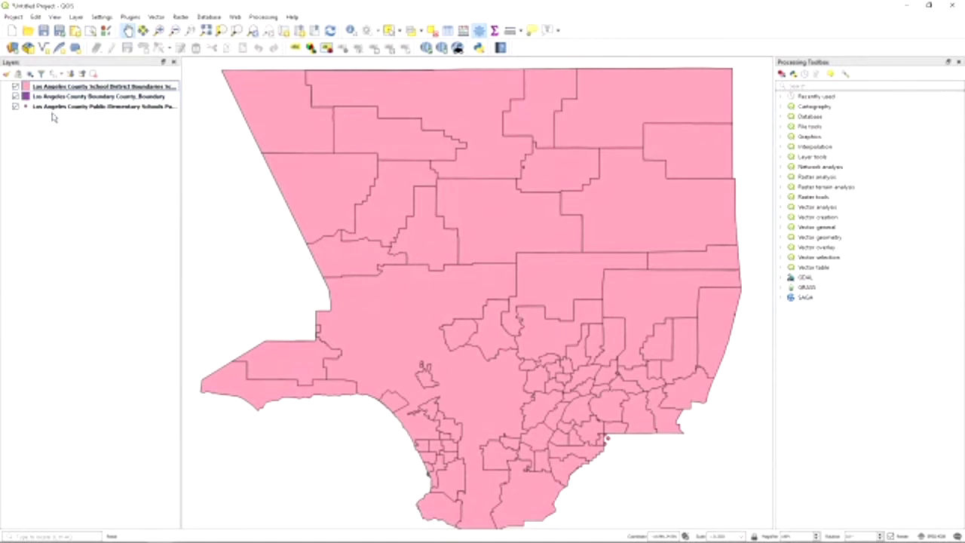
- Move the Los Angeles County Public Elementary Schools layer to the top of the layer order
{"action": "left_click", "coordinate": [155, 108]}
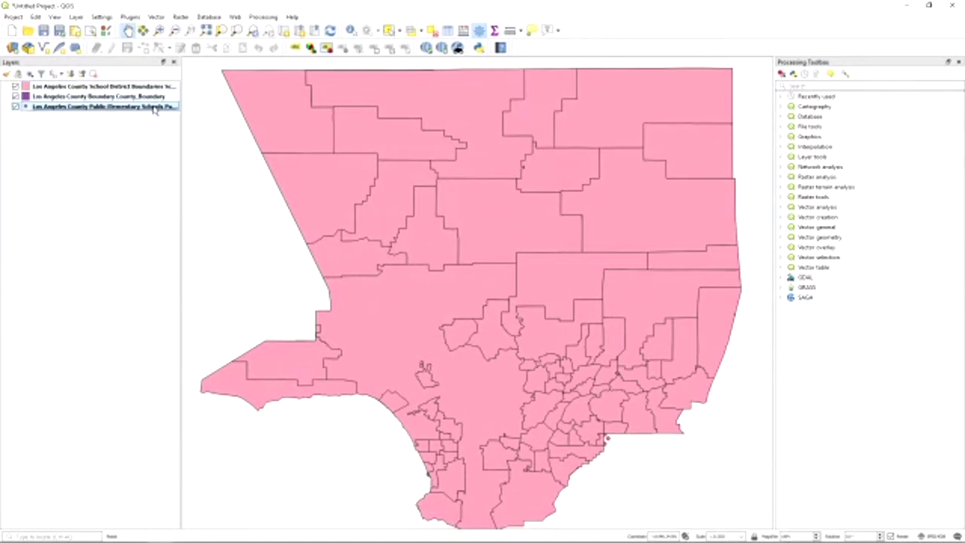
{"action": "left_click_drag", "start_coordinate": [154, 110], "coordinate": [155, 86]}
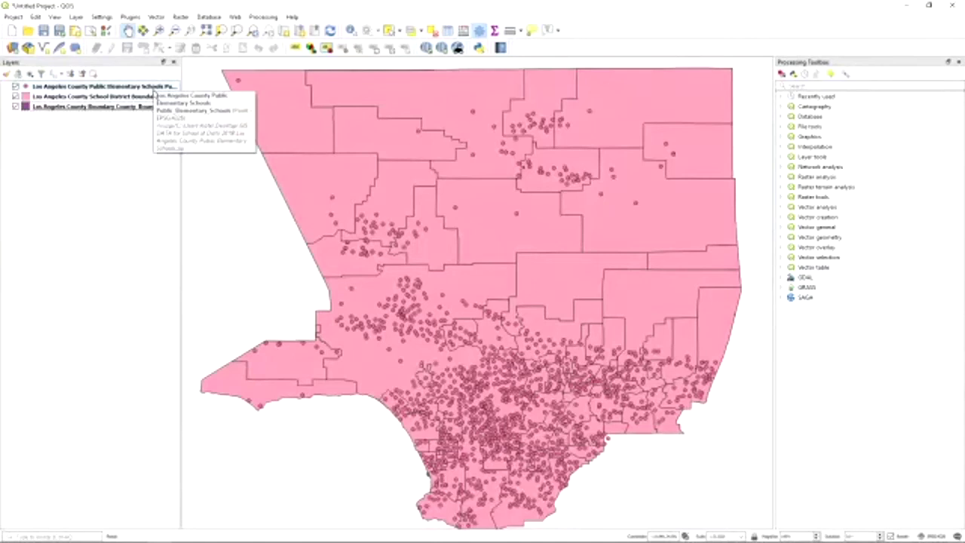
{"action": "scroll", "coordinate": [306, 194], "scroll_direction": "down", "scroll_amount": 1}
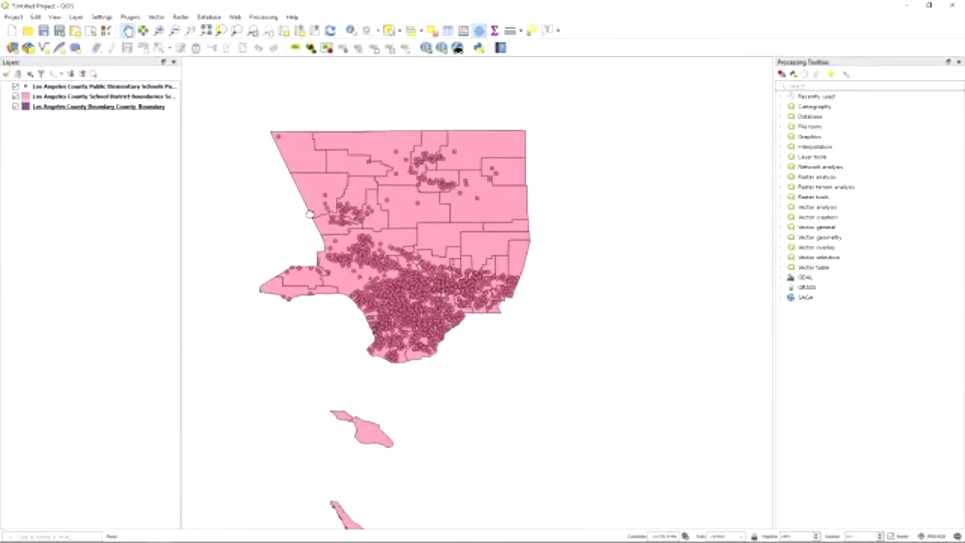
{"action": "left_click_drag", "start_coordinate": [306, 194], "coordinate": [319, 220]}
- Review the list of panels and toolbars that can be shown, without changing any
{"action": "left_click", "coordinate": [113, 97]}
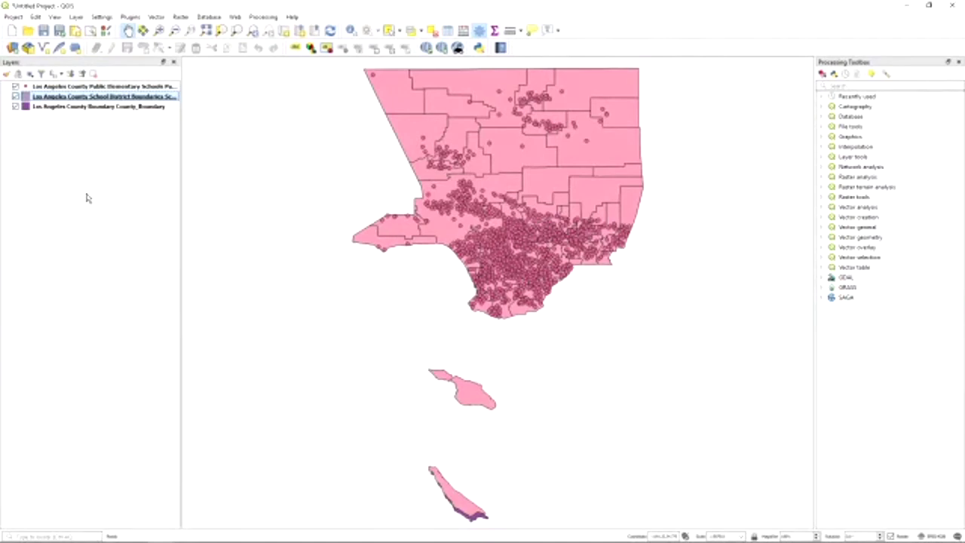
{"action": "right_click", "coordinate": [611, 33]}
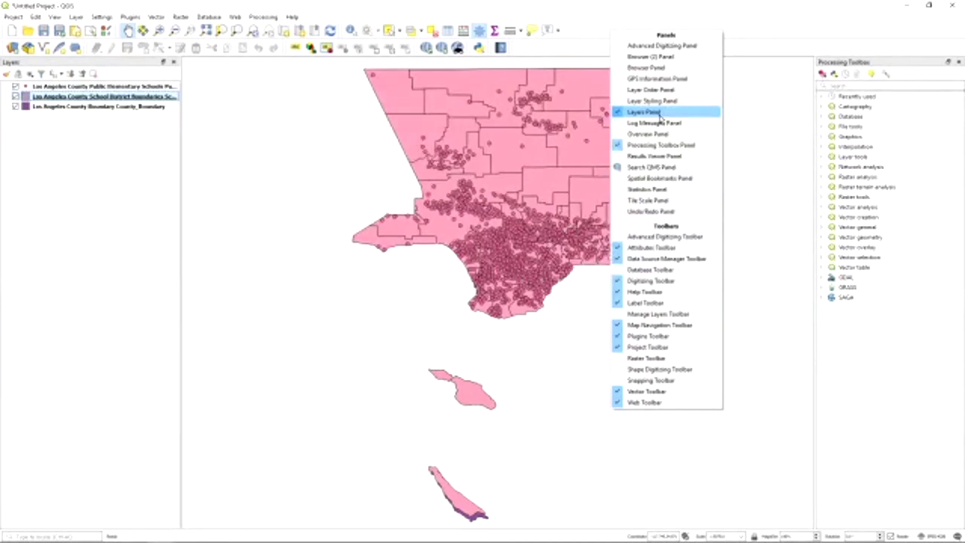
{"action": "left_click", "coordinate": [305, 224]}
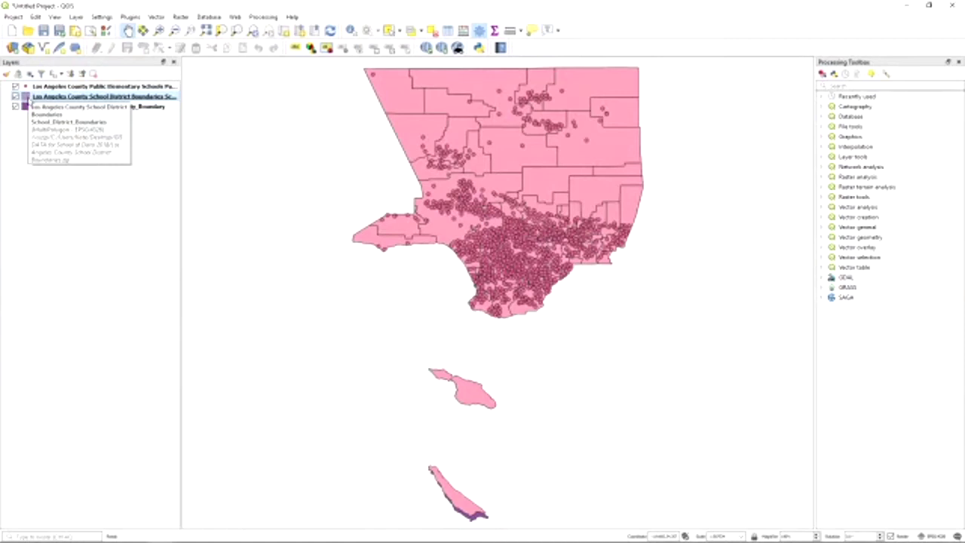
- Apply the outline blue symbol to the Los Angeles County School District Boundaries layer and close its properties
{"action": "double_click", "coordinate": [25, 100]}
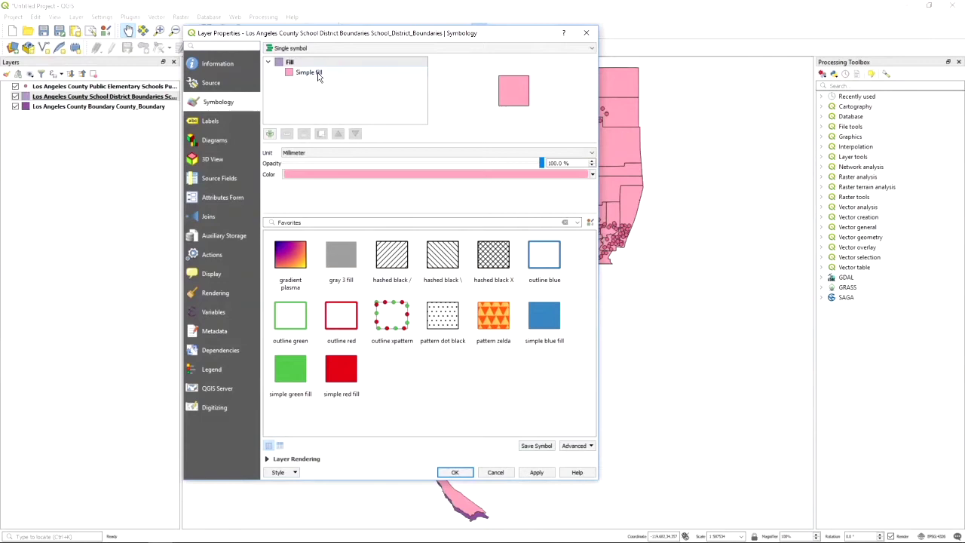
{"action": "left_click_drag", "start_coordinate": [441, 33], "coordinate": [279, 26]}
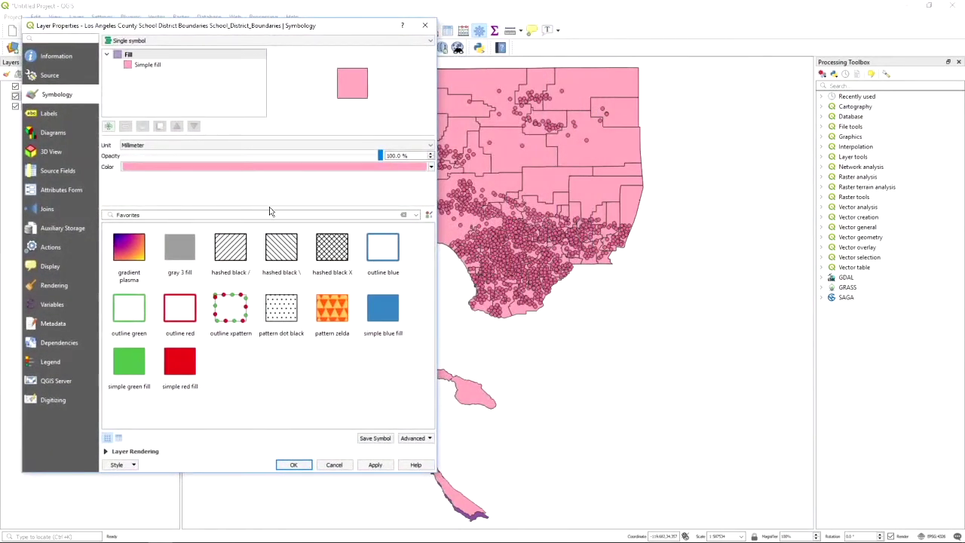
{"action": "left_click", "coordinate": [393, 246]}
{"action": "left_click", "coordinate": [373, 465]}
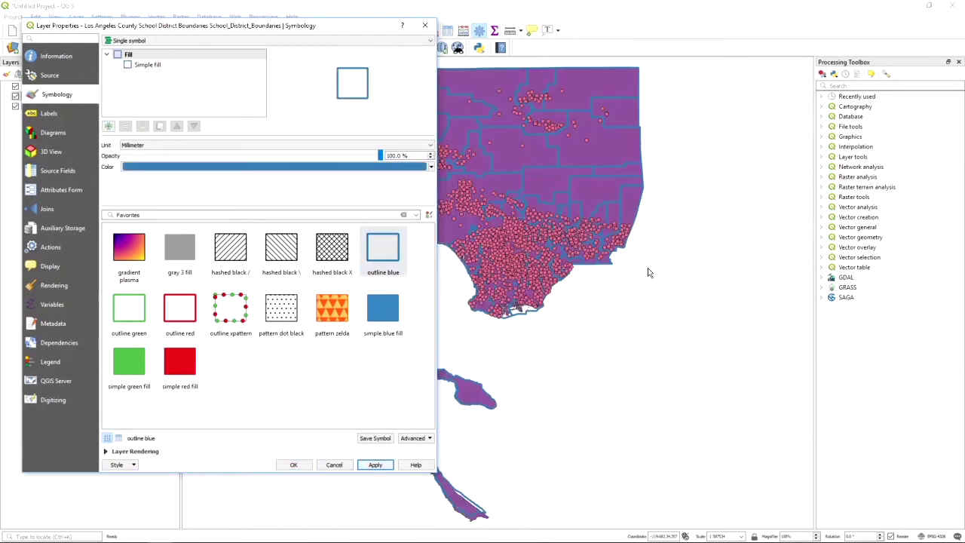
{"action": "left_click", "coordinate": [425, 25]}
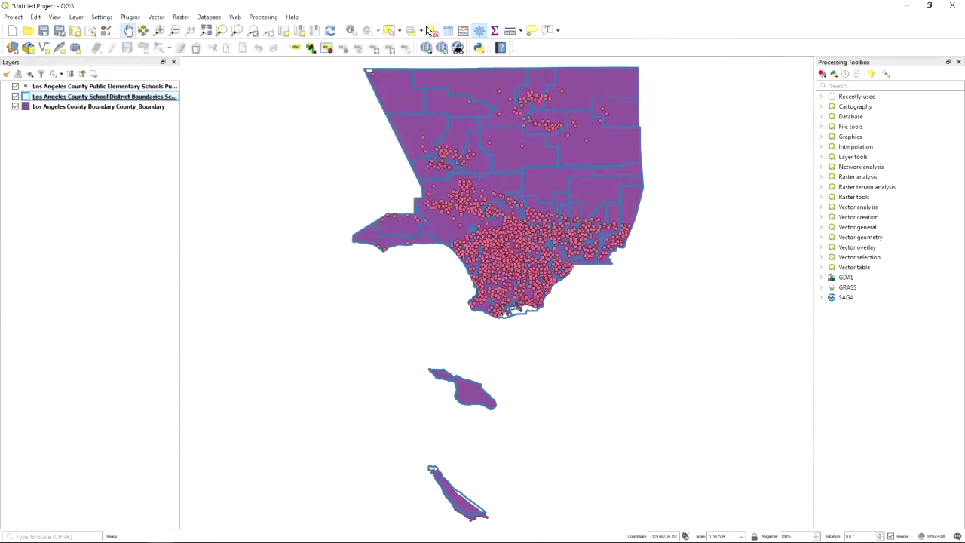
- Hide the Los Angeles County Boundary layer and move School District Boundaries above Public Elementary Schools in the layer order
{"action": "left_click", "coordinate": [15, 107]}
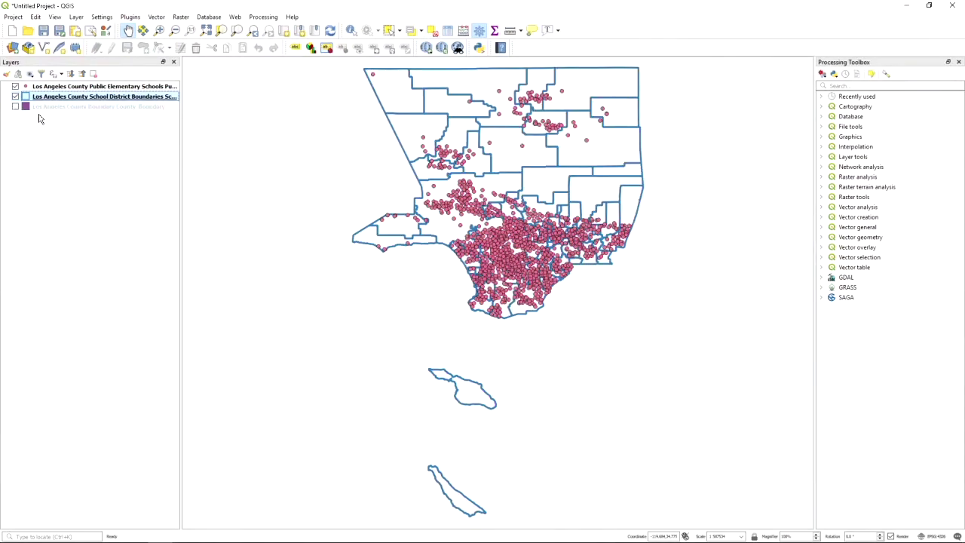
{"action": "double_click", "coordinate": [33, 100]}
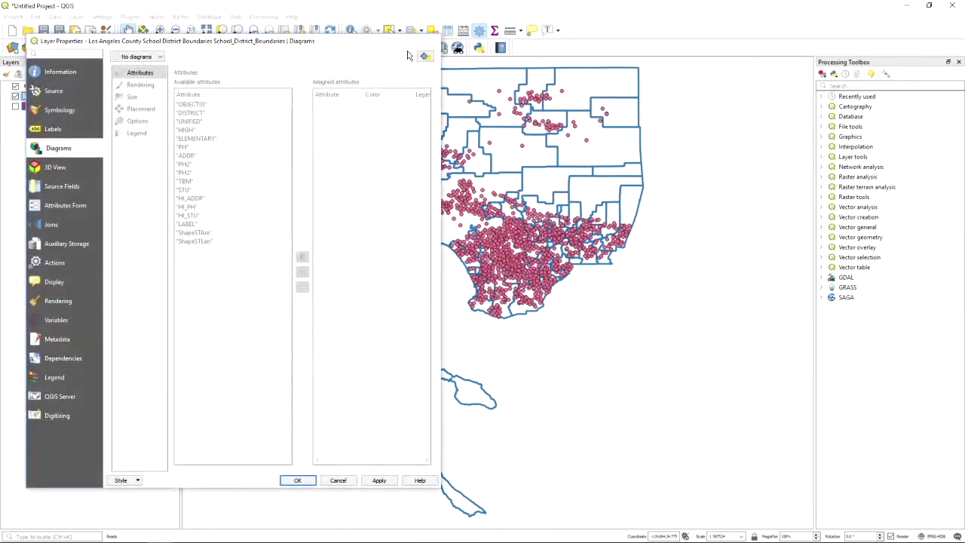
{"action": "left_click", "coordinate": [429, 41]}
{"action": "mouse_move", "coordinate": [72, 91]}
{"action": "left_mouse_down"}
{"action": "mouse_move", "coordinate": [75, 112]}
{"action": "mouse_move", "coordinate": [71, 86]}
{"action": "left_mouse_up"}
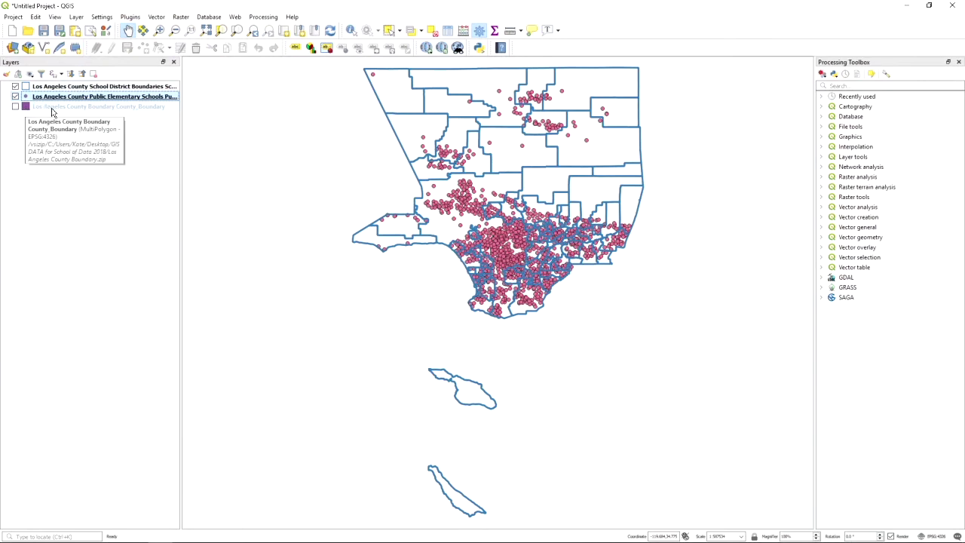
- Toggle the visibility of the Los Angeles County Boundary layer to compare the map with and without it, ending with it hidden
{"action": "left_click", "coordinate": [52, 110]}
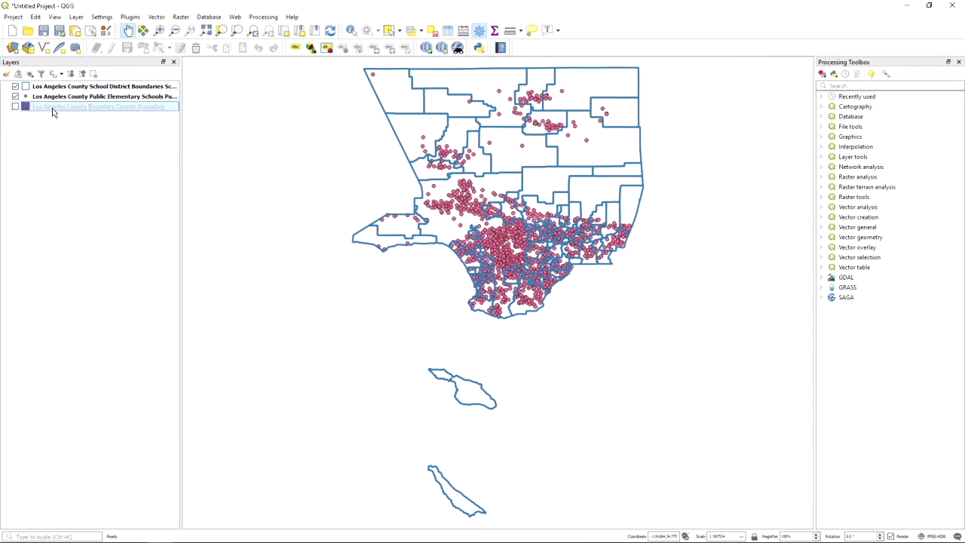
{"action": "left_click", "coordinate": [15, 106]}
{"action": "left_click", "coordinate": [15, 106]}
{"action": "left_click", "coordinate": [15, 106]}
{"action": "left_click", "coordinate": [15, 107]}
{"action": "left_click", "coordinate": [15, 107]}
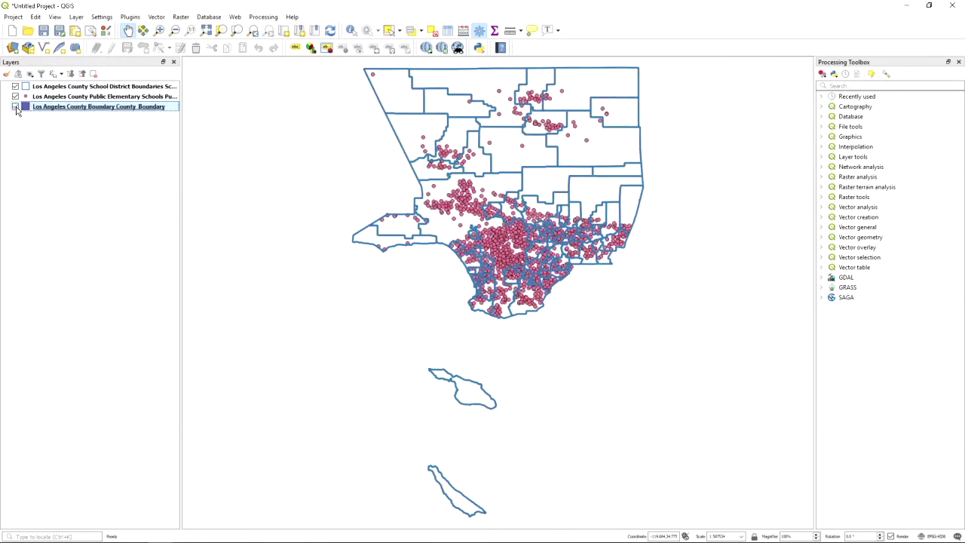
{"action": "left_click", "coordinate": [16, 108]}
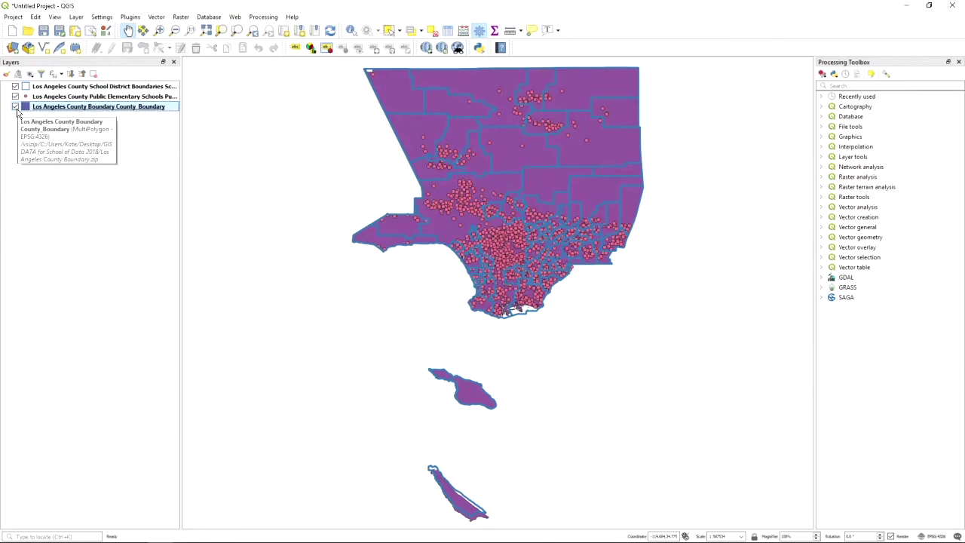
{"action": "left_click", "coordinate": [16, 107]}
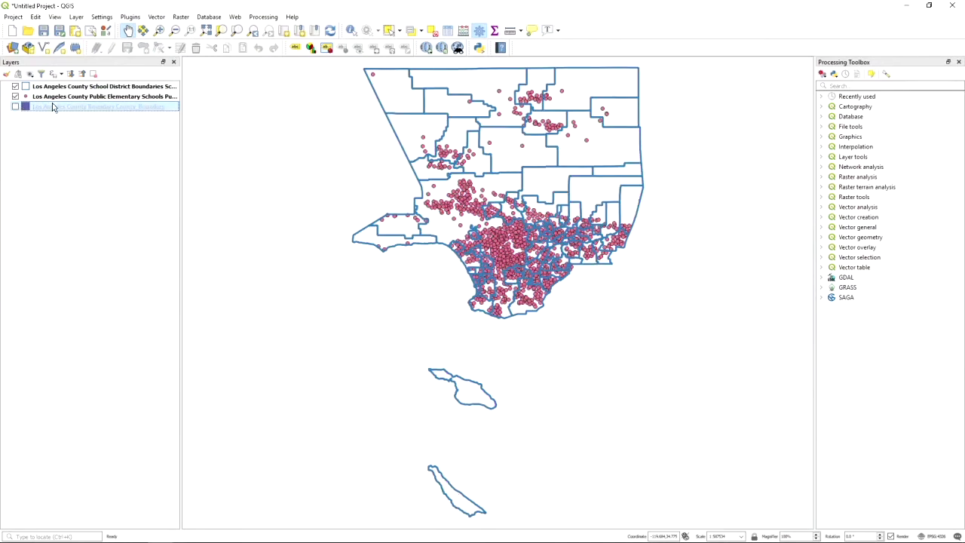
- Examine the attribute table of the Los Angeles County School District Boundaries layer with its records sorted by STU, and close it
{"action": "left_click", "coordinate": [26, 88]}
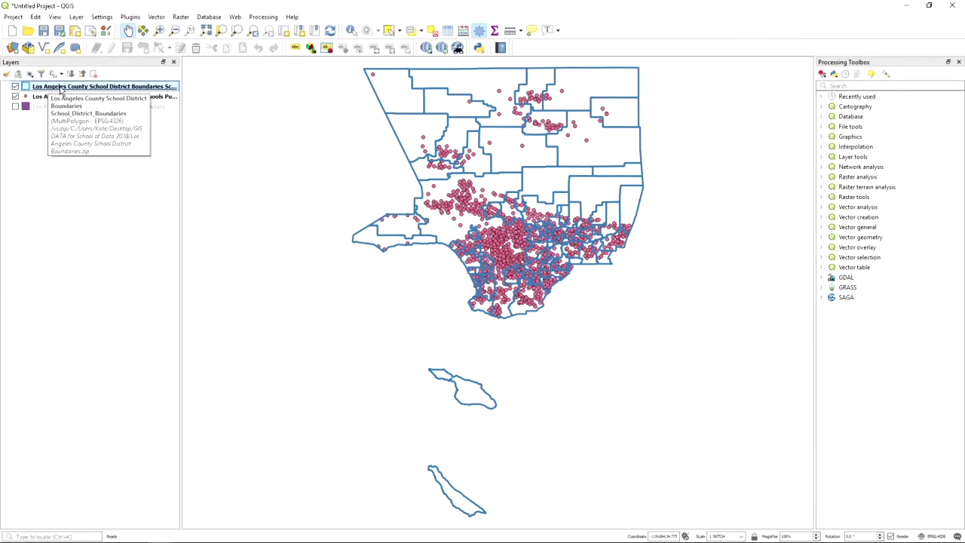
{"action": "right_click", "coordinate": [62, 91]}
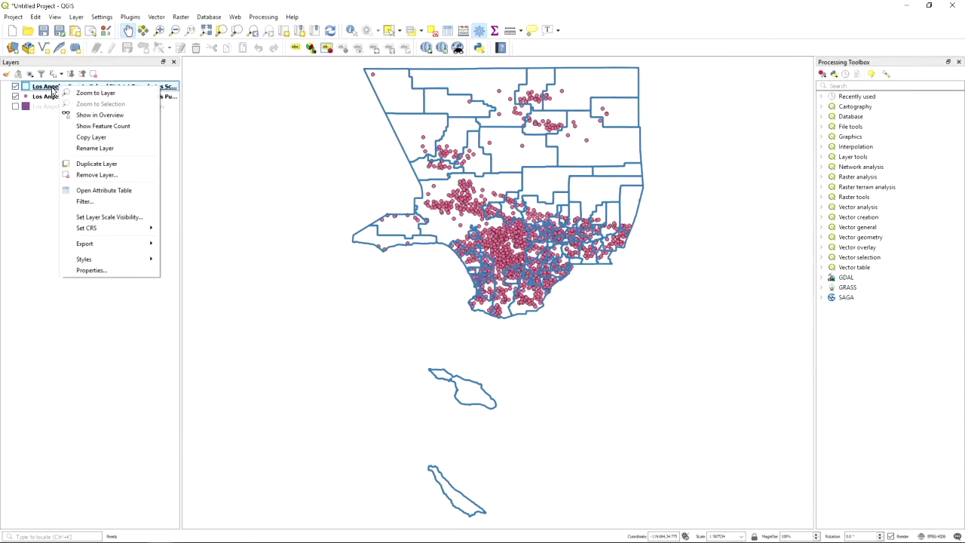
{"action": "left_click", "coordinate": [92, 191]}
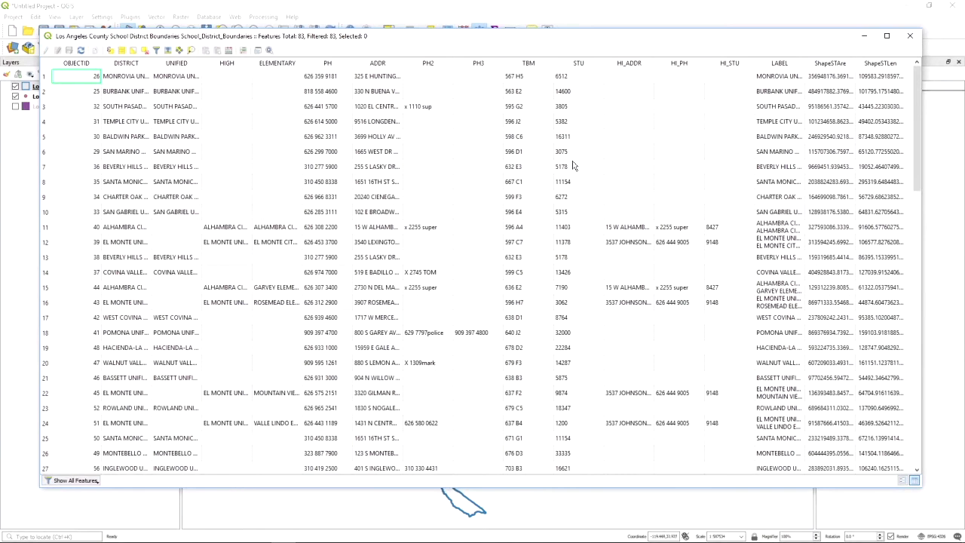
{"action": "left_click", "coordinate": [578, 64]}
{"action": "left_click", "coordinate": [570, 93]}
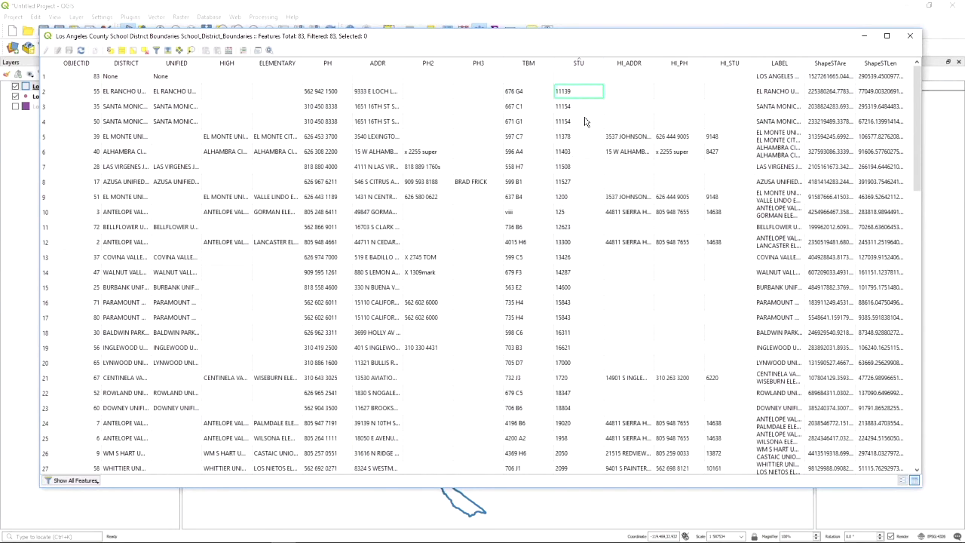
{"action": "scroll", "coordinate": [587, 130], "scroll_direction": "down", "scroll_amount": 18}
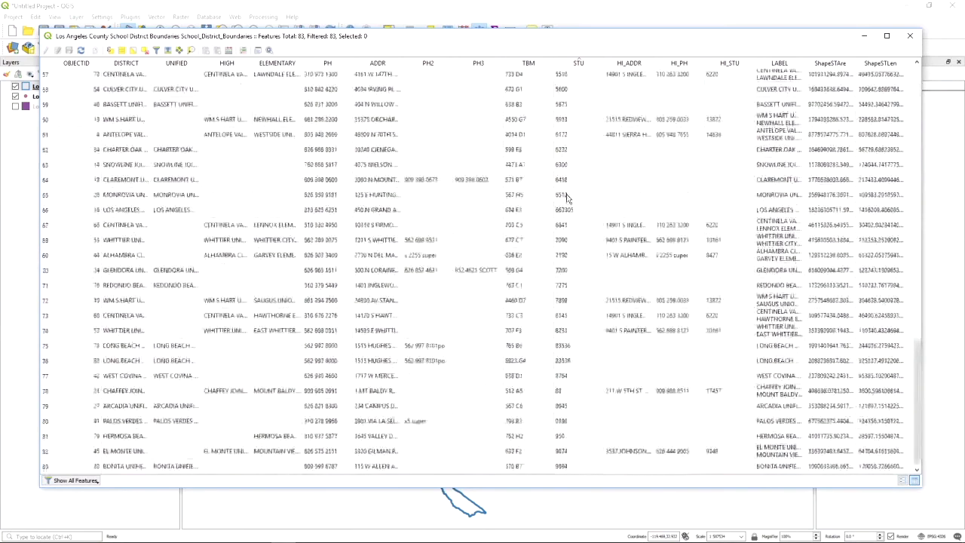
{"action": "scroll", "coordinate": [607, 178], "scroll_direction": "up", "scroll_amount": 18}
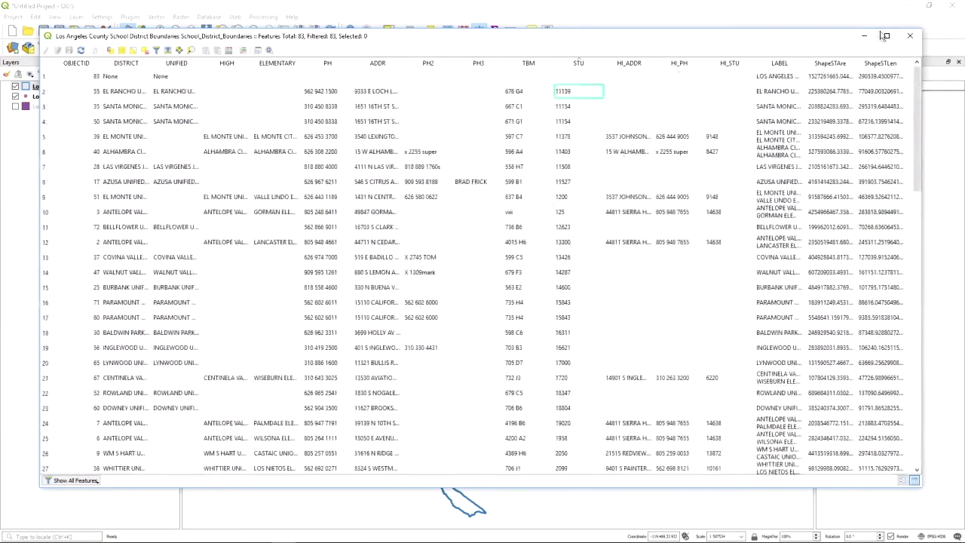
{"action": "left_click", "coordinate": [909, 37]}
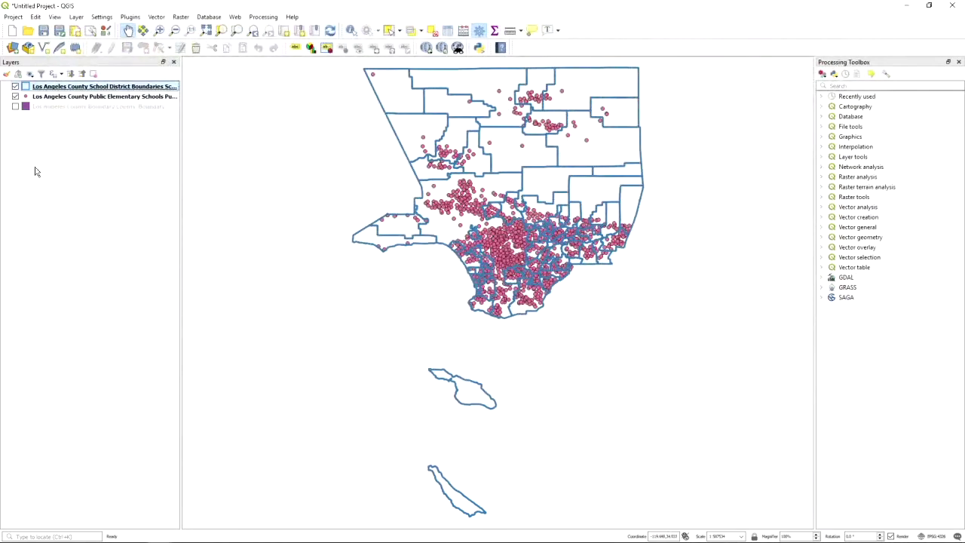
- Hide the Los Angeles County Public Elementary Schools layer on the map
{"action": "left_click", "coordinate": [15, 97]}
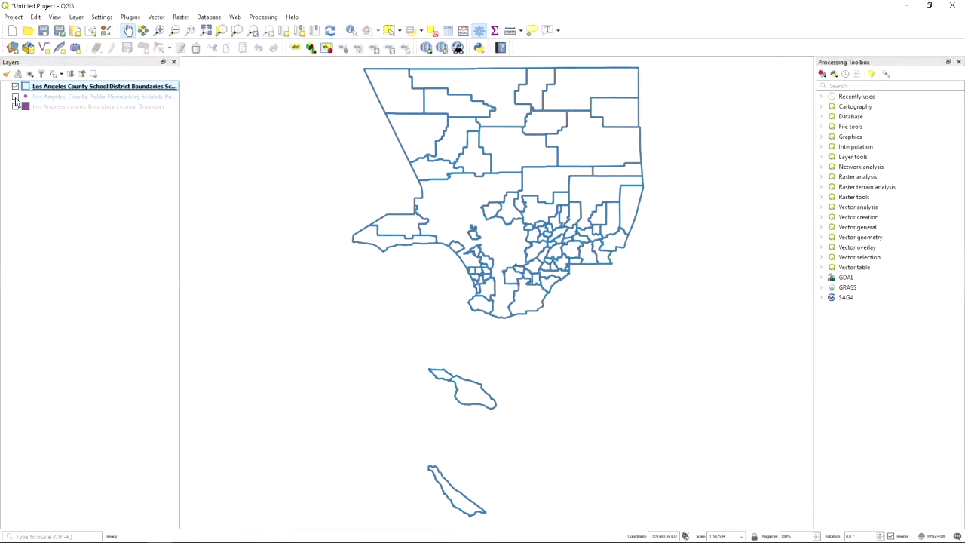
{"action": "left_click_drag", "start_coordinate": [291, 179], "coordinate": [279, 220]}
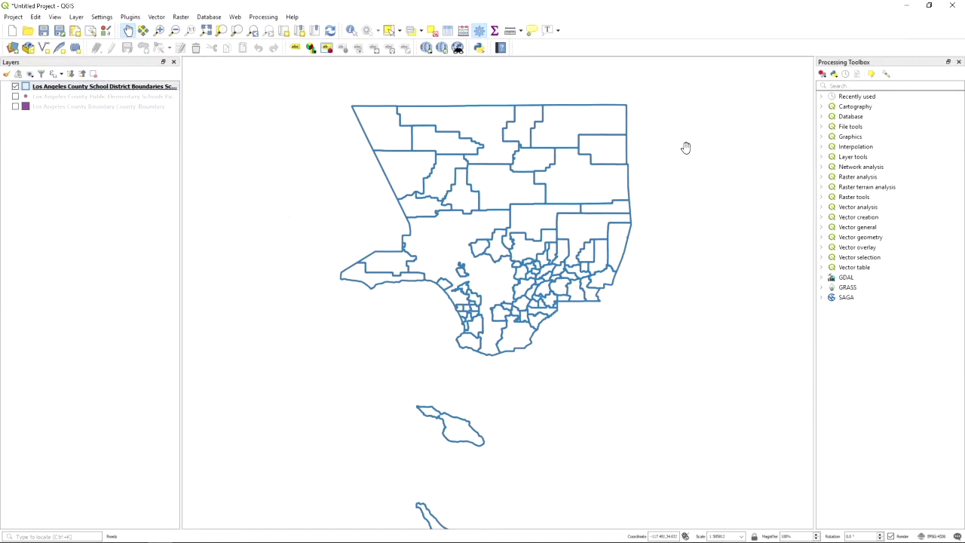
- Check which fields Graduated symbology offers as its column for the School District Boundaries layer, and close the properties without applying
{"action": "left_click", "coordinate": [29, 88]}
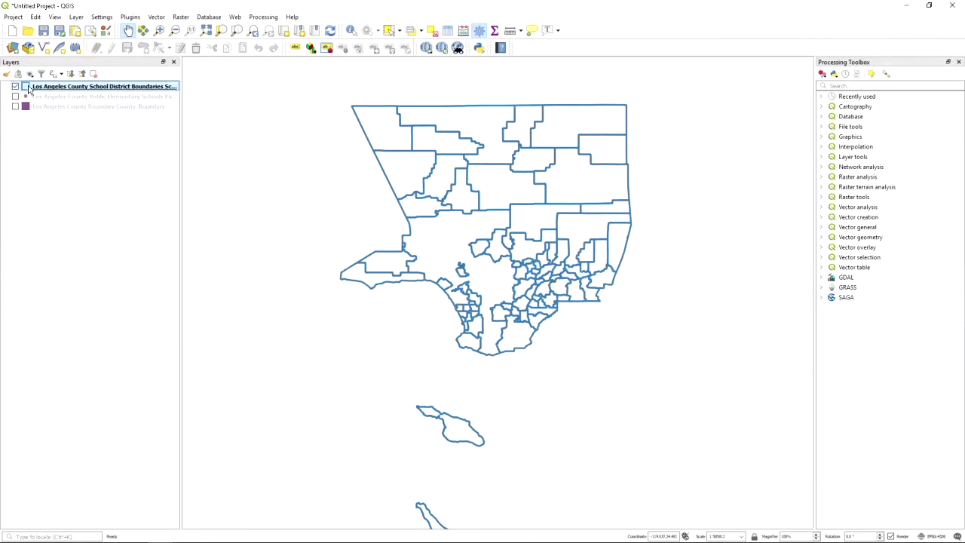
{"action": "double_click", "coordinate": [39, 91]}
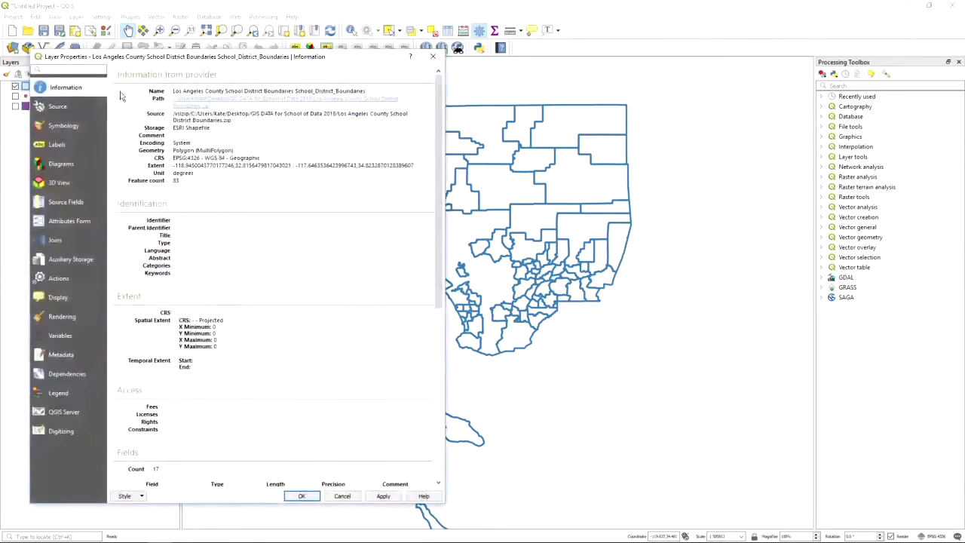
{"action": "left_click", "coordinate": [66, 126]}
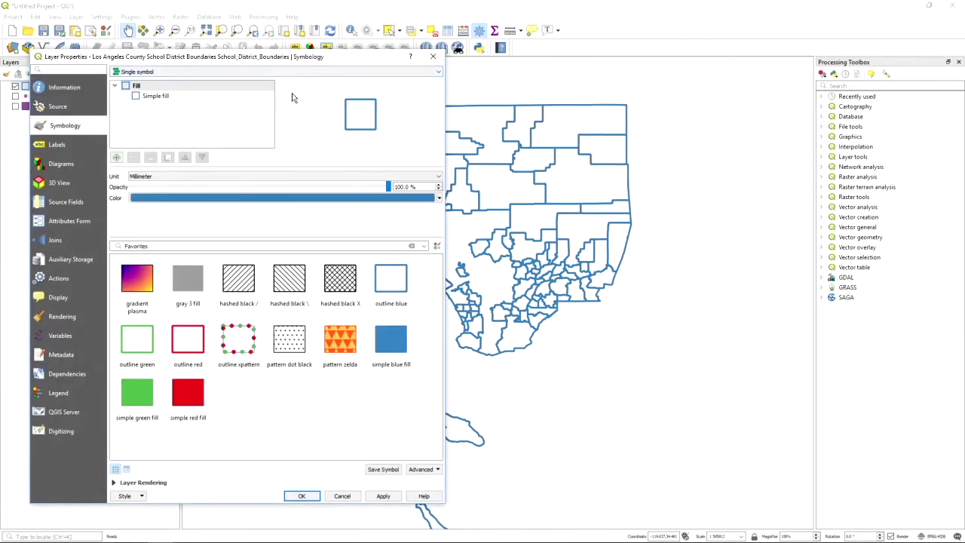
{"action": "left_click", "coordinate": [134, 74]}
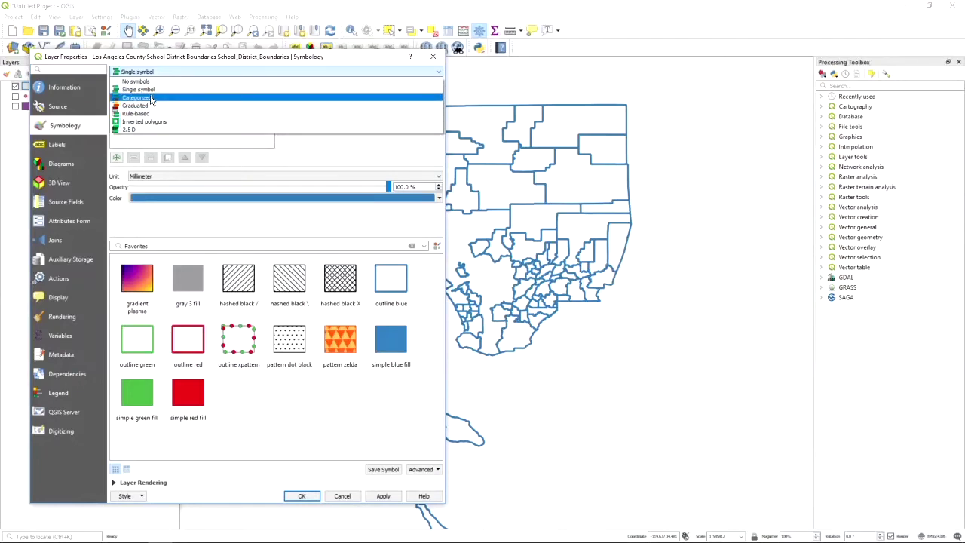
{"action": "left_click", "coordinate": [152, 105]}
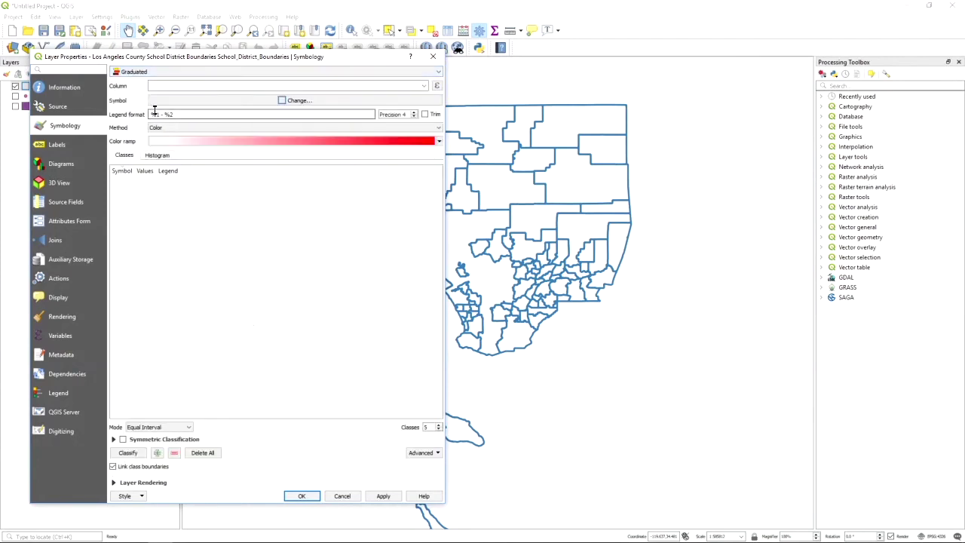
{"action": "left_click", "coordinate": [104, 88]}
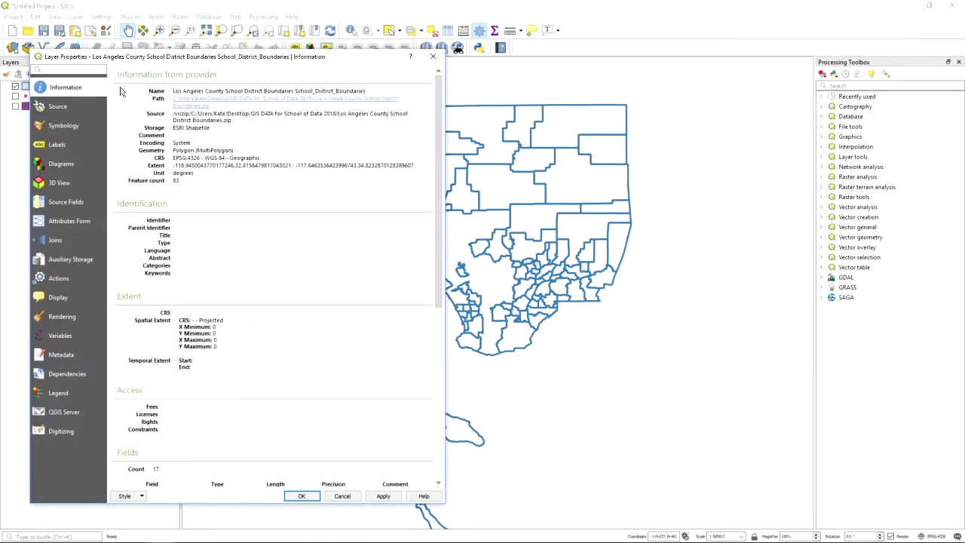
{"action": "left_click", "coordinate": [75, 128]}
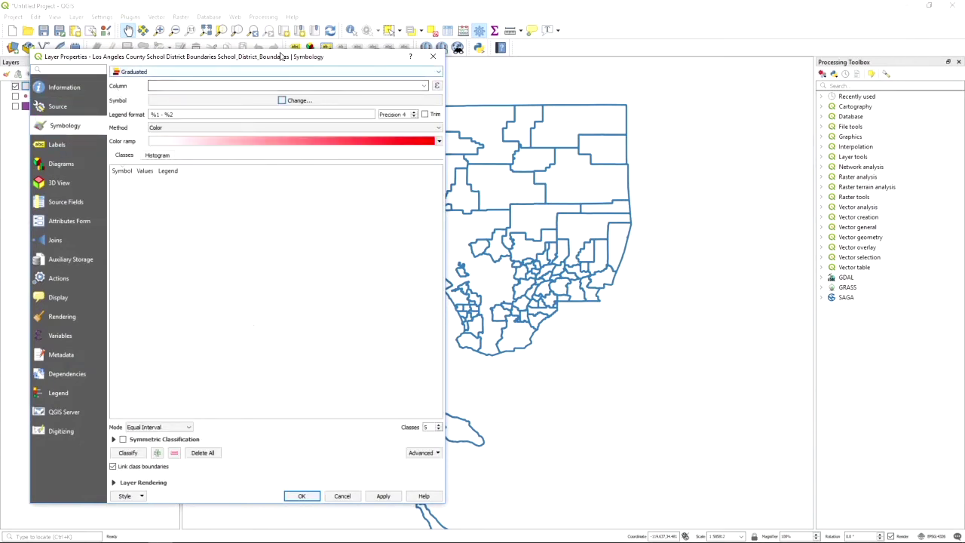
{"action": "left_click", "coordinate": [424, 88]}
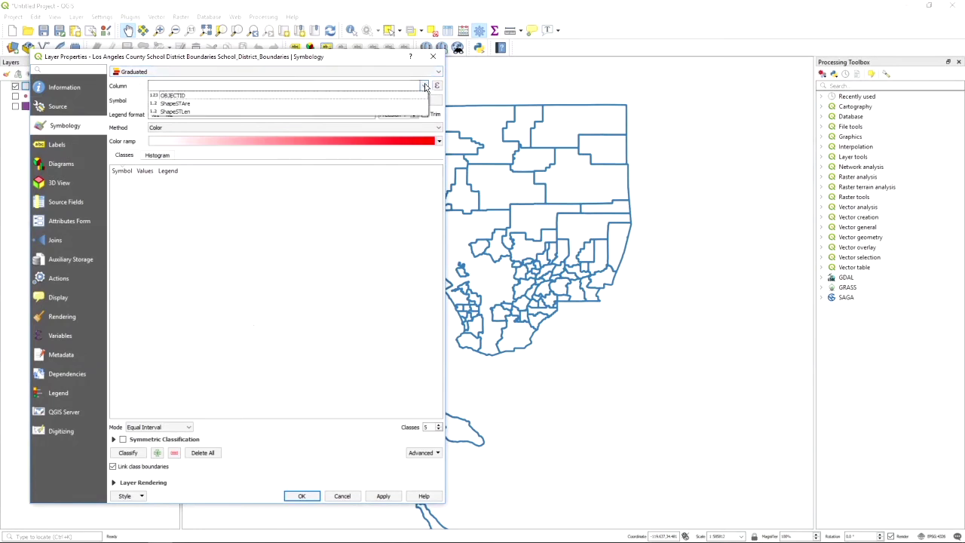
{"action": "left_click", "coordinate": [413, 123]}
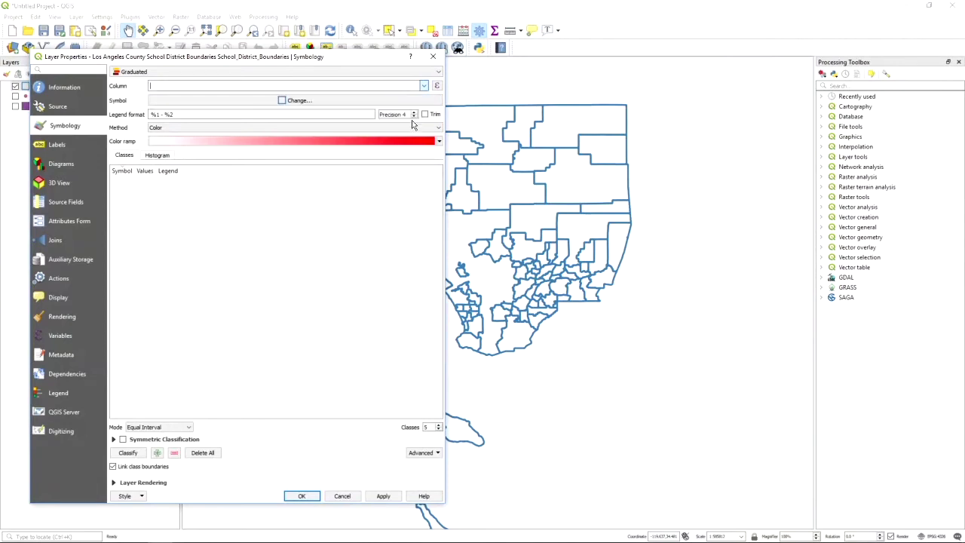
{"action": "left_click", "coordinate": [434, 58]}
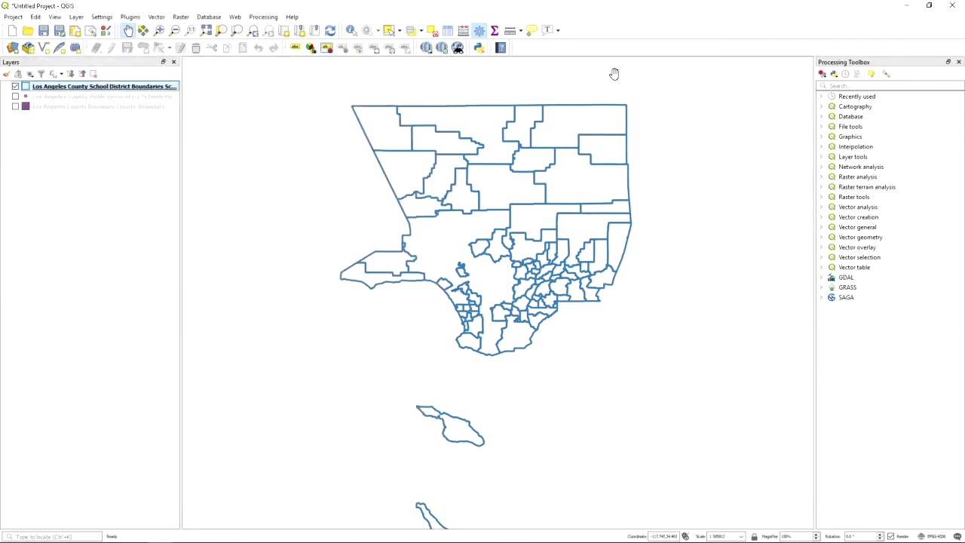
{"action": "left_click_drag", "start_coordinate": [689, 129], "coordinate": [673, 102]}
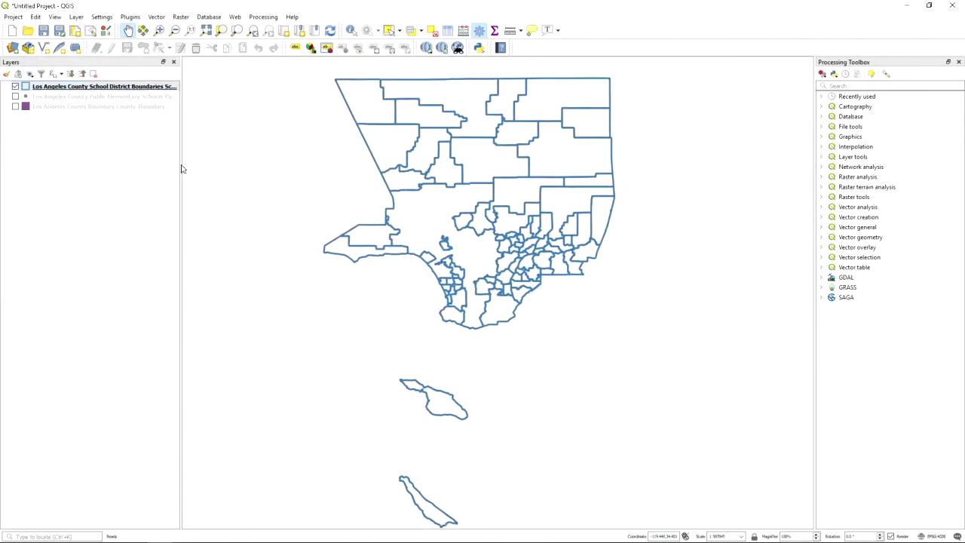
{"action": "left_click", "coordinate": [847, 85]}
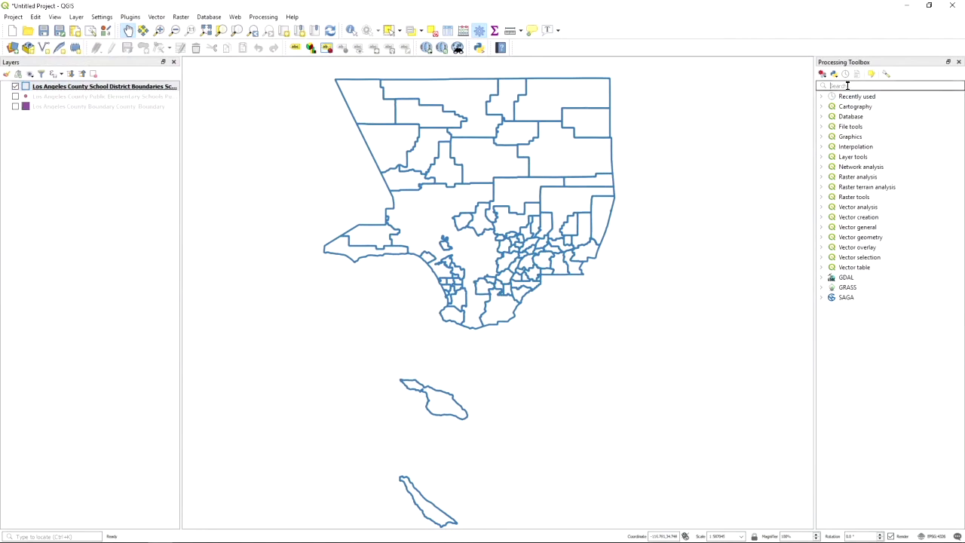
{"action": "type", "text": "c"}
{"action": "key", "text": "BackSpace"}
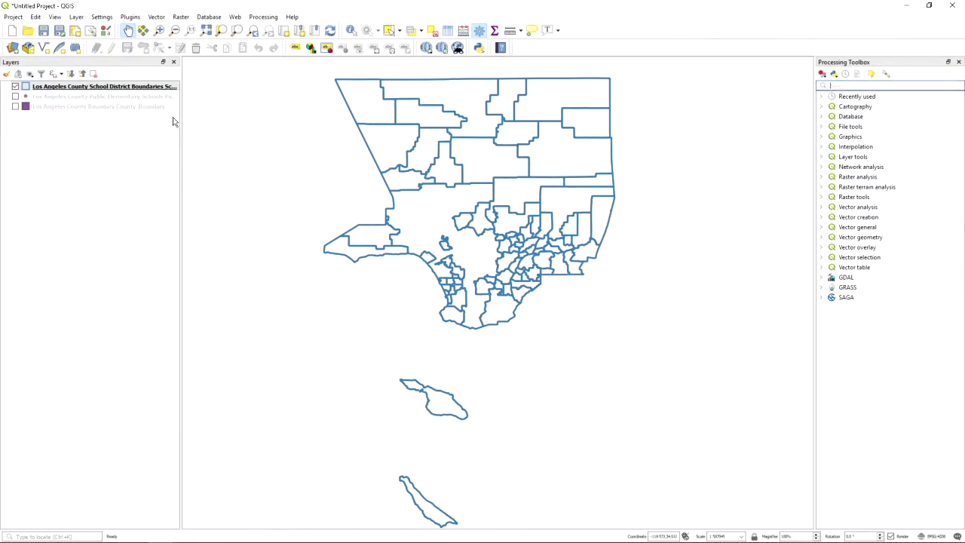
- In the general Processing options, set invalid features filtering to Ignore features with invalid geometries and accept the options
{"action": "left_click", "coordinate": [103, 16]}
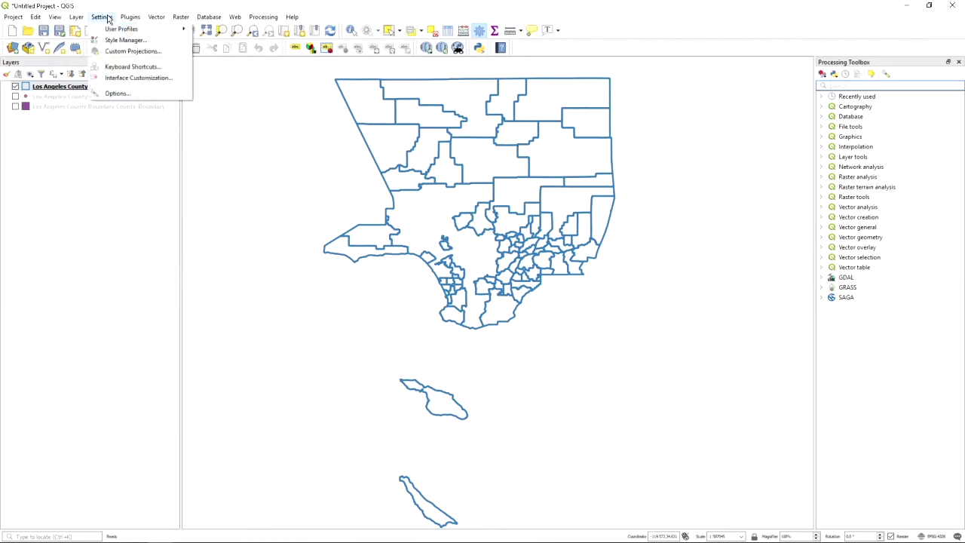
{"action": "left_click", "coordinate": [122, 96]}
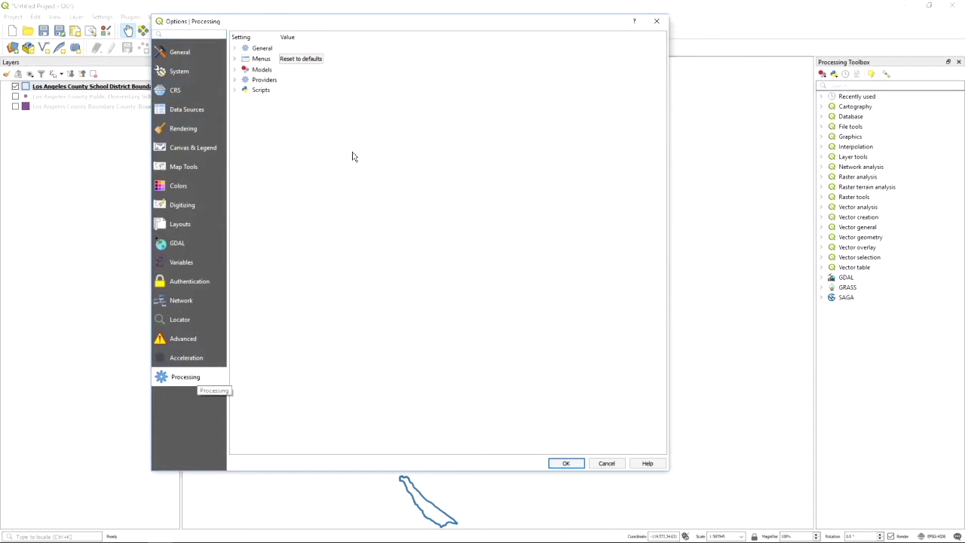
{"action": "left_click", "coordinate": [236, 49]}
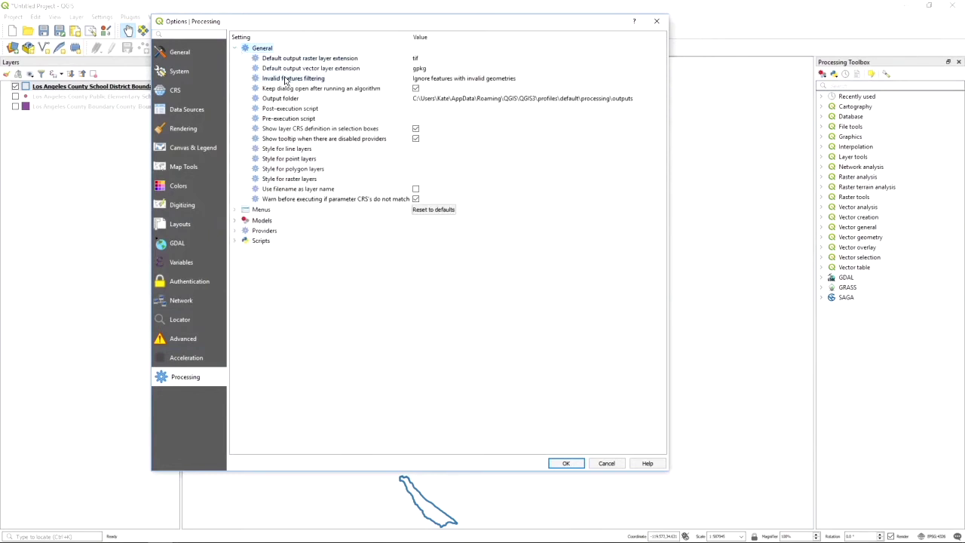
{"action": "left_click", "coordinate": [486, 79]}
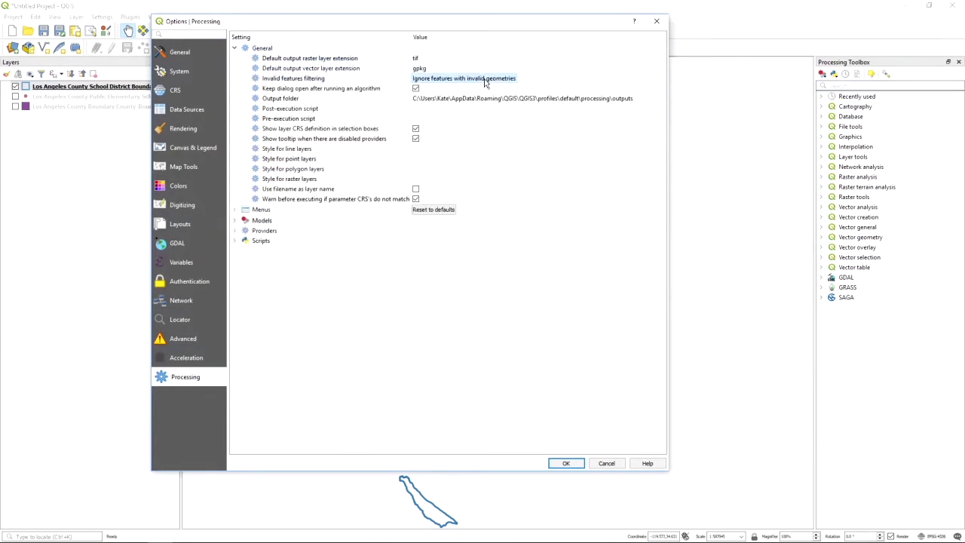
{"action": "left_click", "coordinate": [501, 79]}
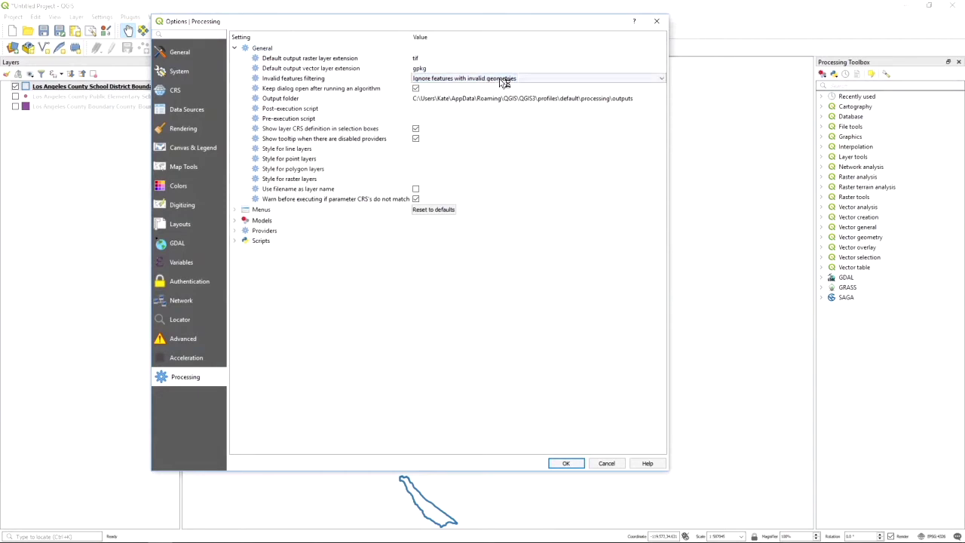
{"action": "left_click", "coordinate": [661, 79]}
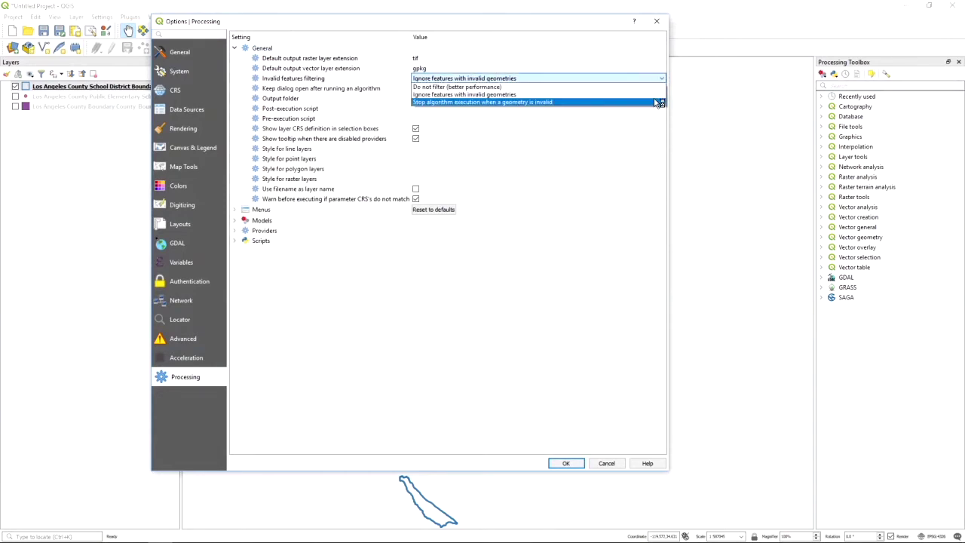
{"action": "left_click", "coordinate": [658, 102]}
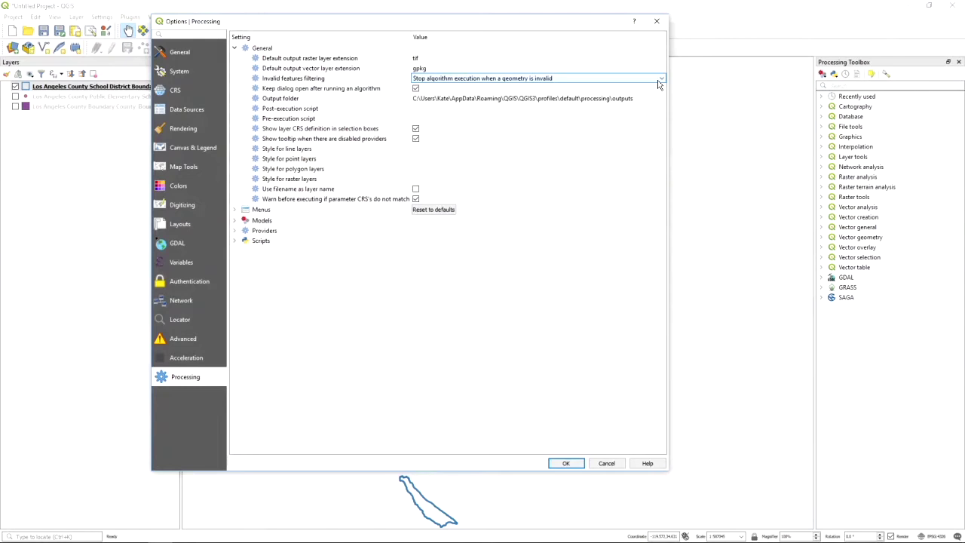
{"action": "left_click", "coordinate": [657, 84]}
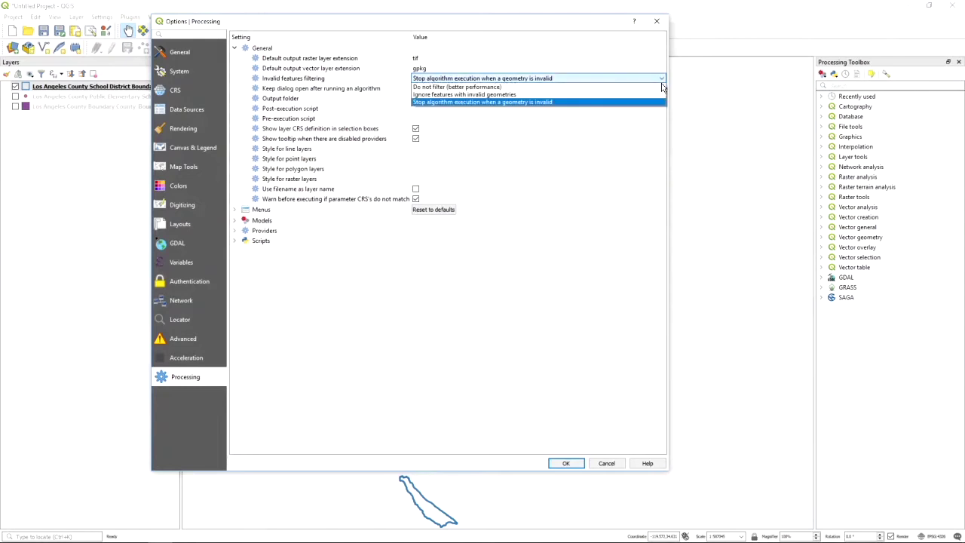
{"action": "left_click", "coordinate": [659, 97]}
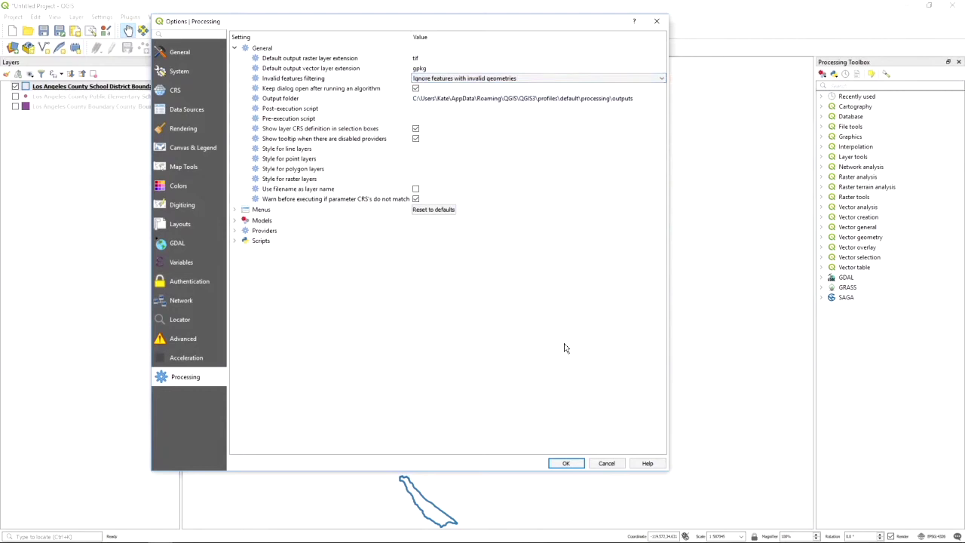
{"action": "left_click", "coordinate": [567, 463]}
- Search the processing tools for "refact" and open Refactor Fields with Los Angeles County School District Boundaries as the input layer
{"action": "left_click", "coordinate": [840, 86]}
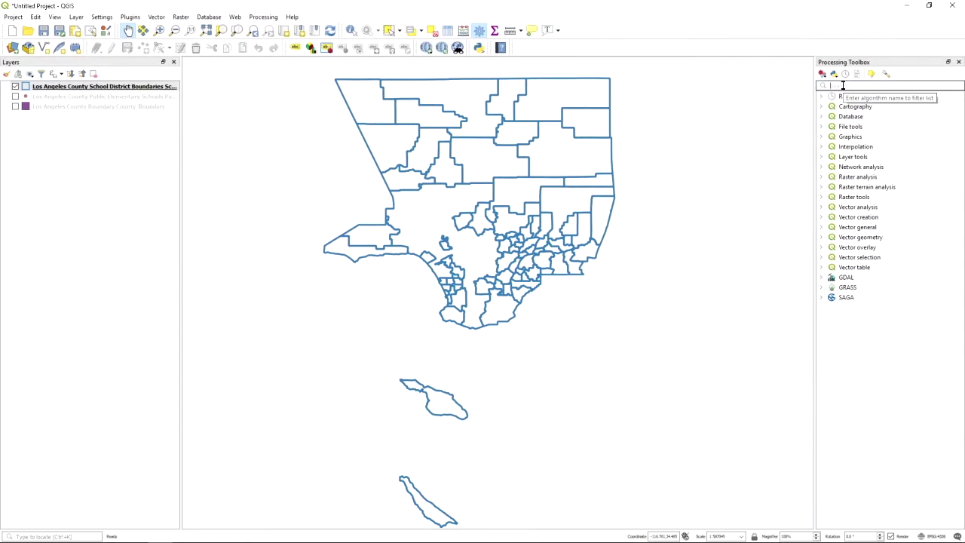
{"action": "left_click", "coordinate": [843, 85]}
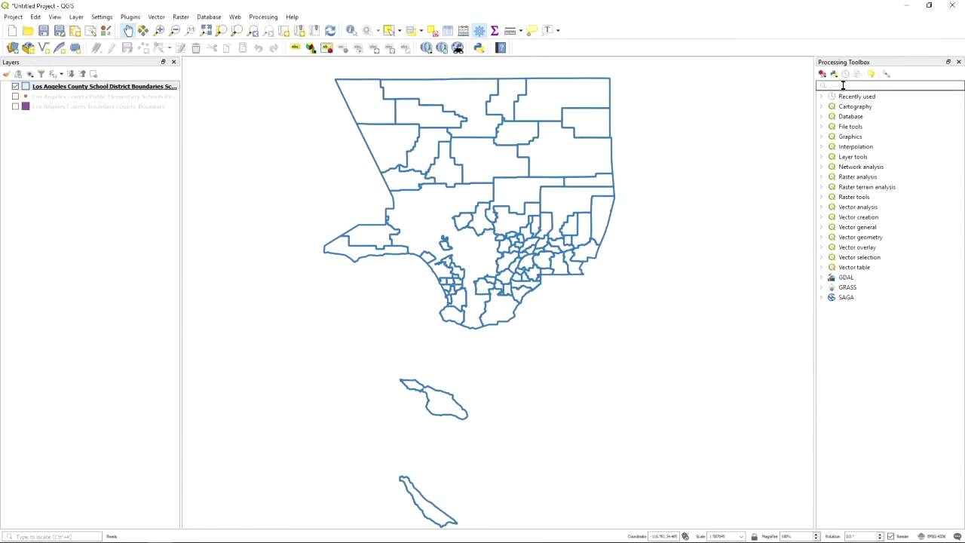
{"action": "type", "text": "ref"}
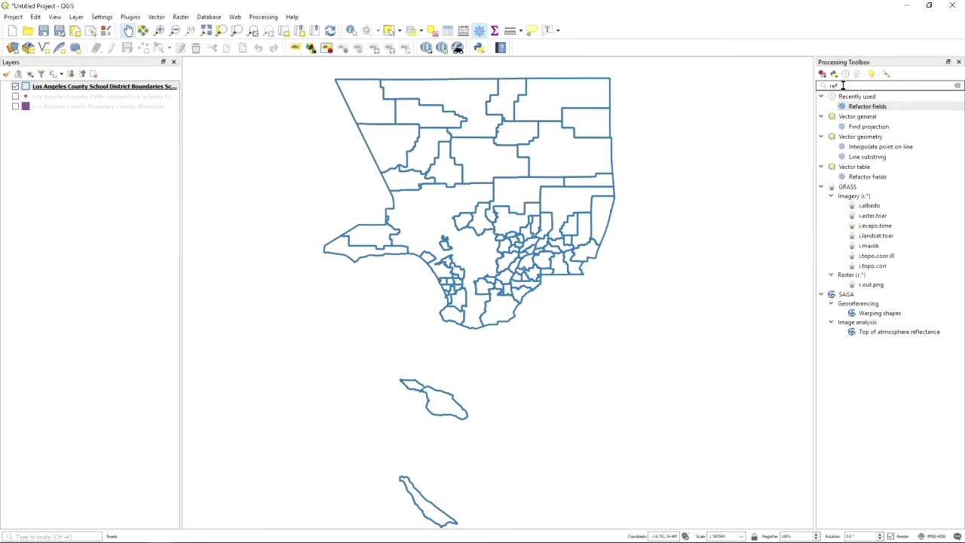
{"action": "type", "text": "act"}
{"action": "left_click", "coordinate": [875, 108]}
{"action": "double_click", "coordinate": [875, 107]}
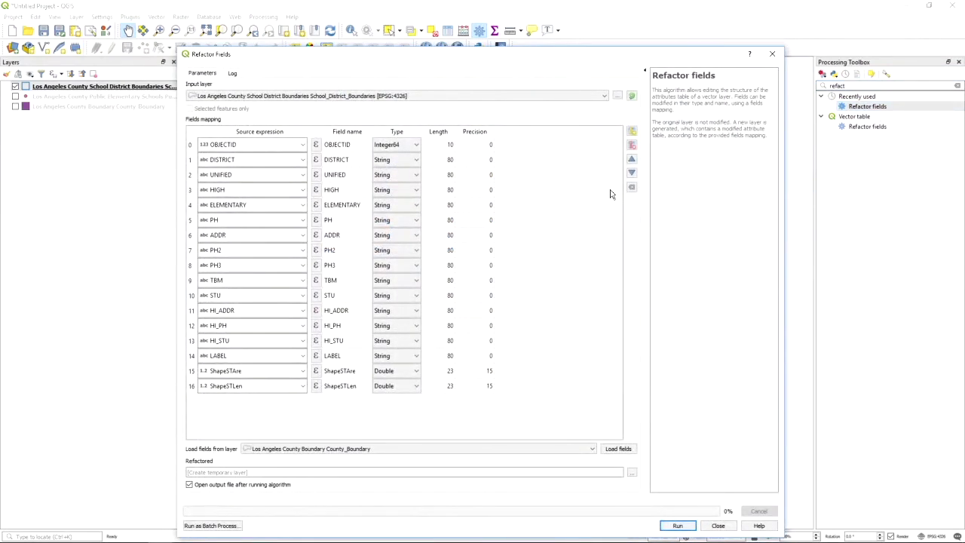
{"action": "left_click", "coordinate": [603, 99]}
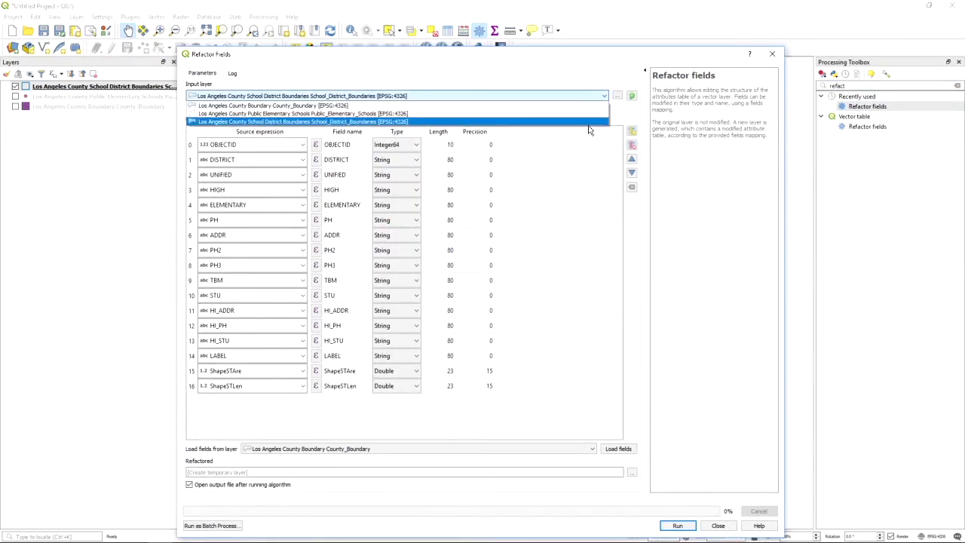
{"action": "left_click", "coordinate": [588, 122]}
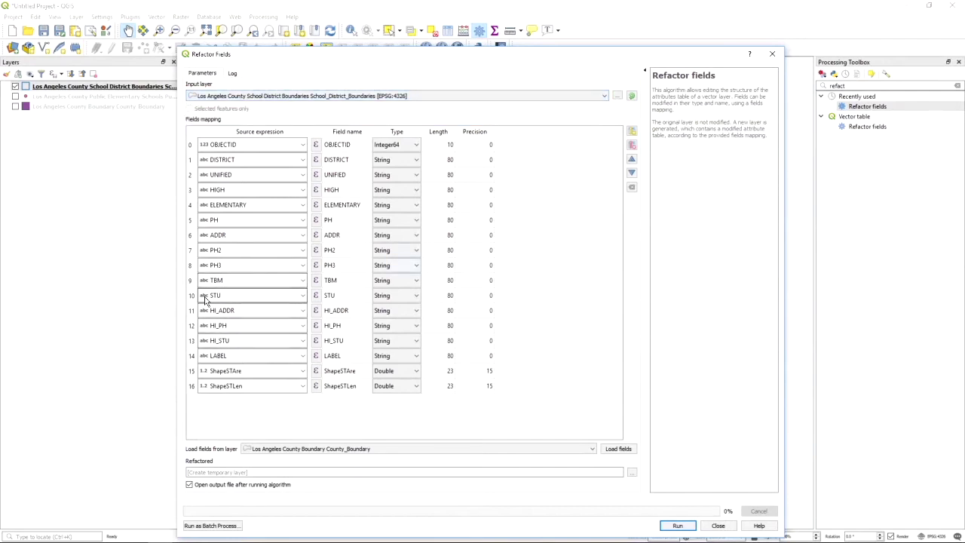
- Set the STU field's type to Integer, run Refactor Fields to a temporary layer, and close the dialog after checking its log
{"action": "left_click", "coordinate": [416, 299]}
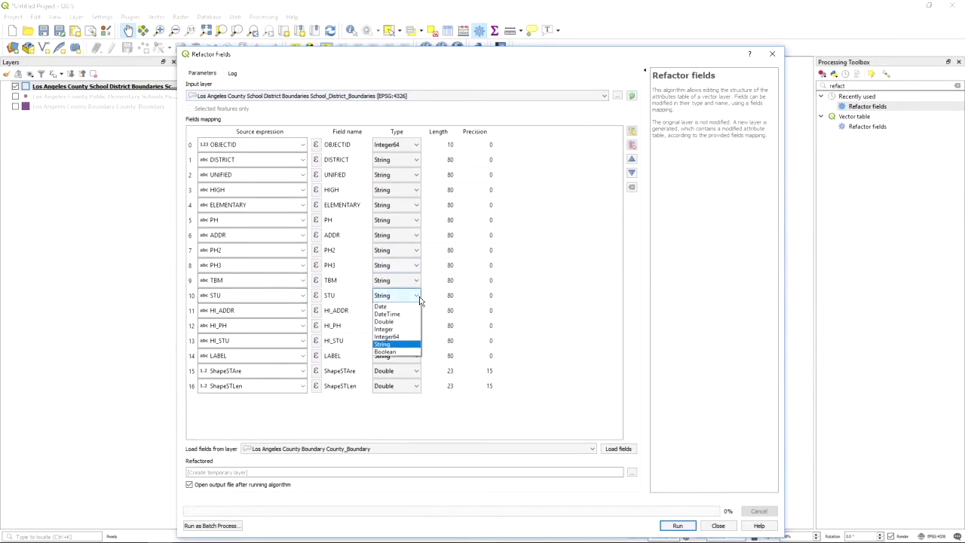
{"action": "left_click", "coordinate": [416, 332]}
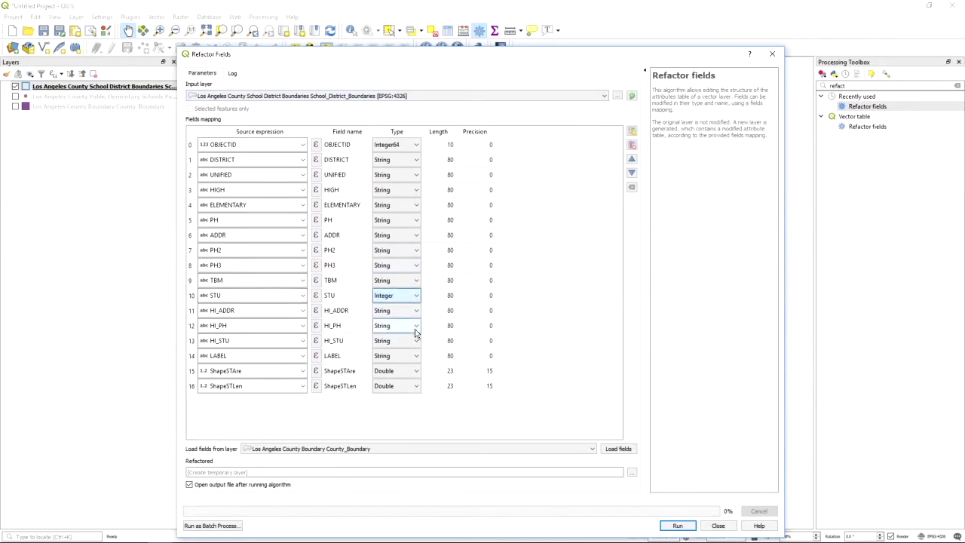
{"action": "left_click", "coordinate": [676, 524]}
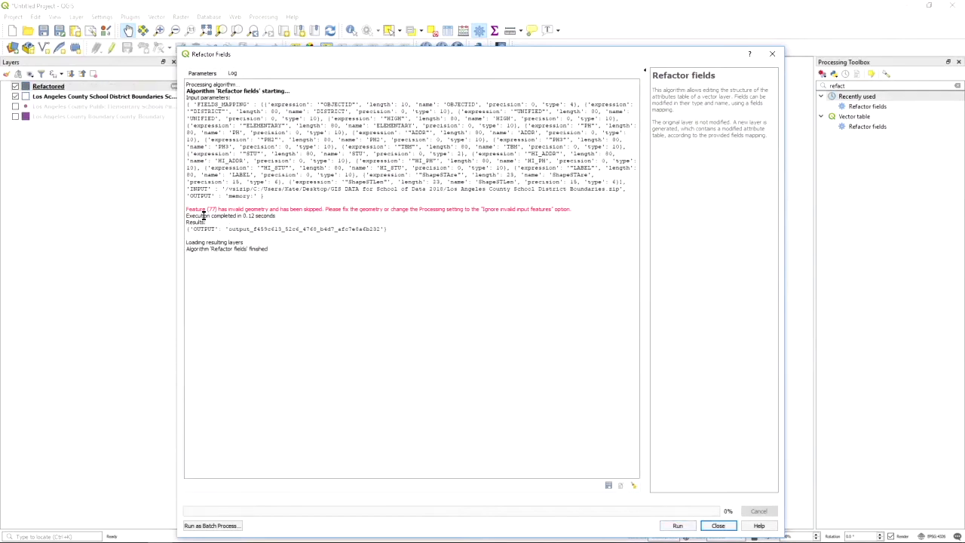
{"action": "left_click_drag", "start_coordinate": [187, 209], "coordinate": [241, 208]}
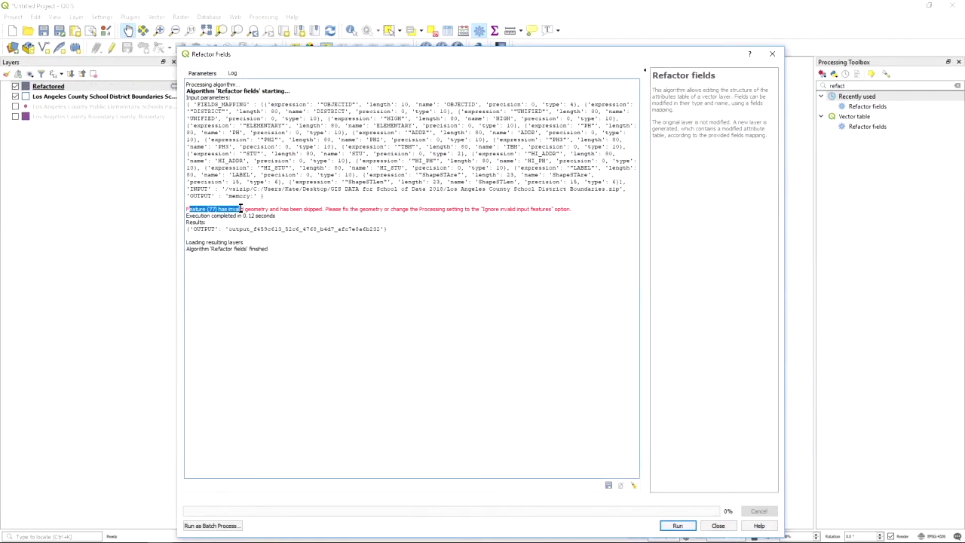
{"action": "left_click", "coordinate": [715, 528]}
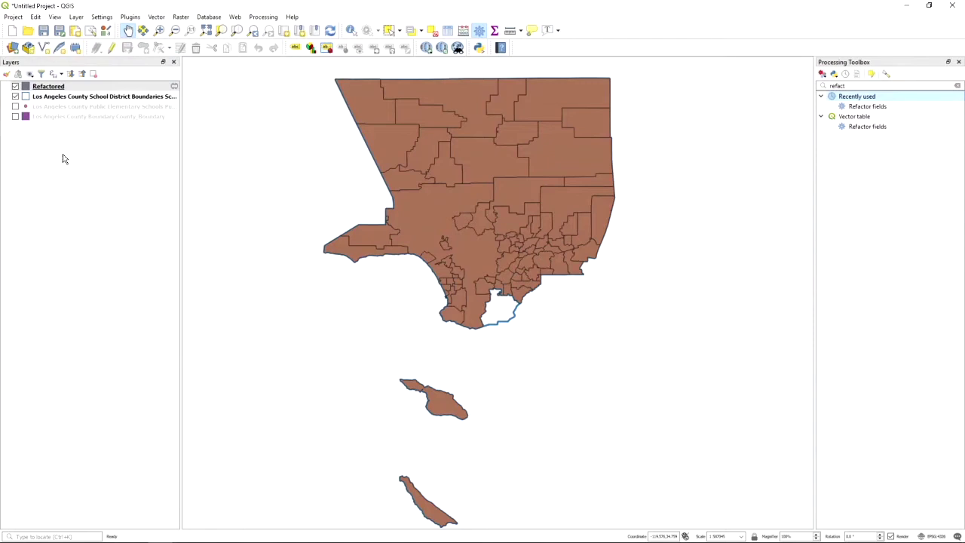
- Set up an export of the Refactored layer's features as an ESRI Shapefile with the file name "LA Districts - refactored"
{"action": "mouse_move", "coordinate": [52, 539]}
{"action": "mouse_move", "coordinate": [175, 92]}
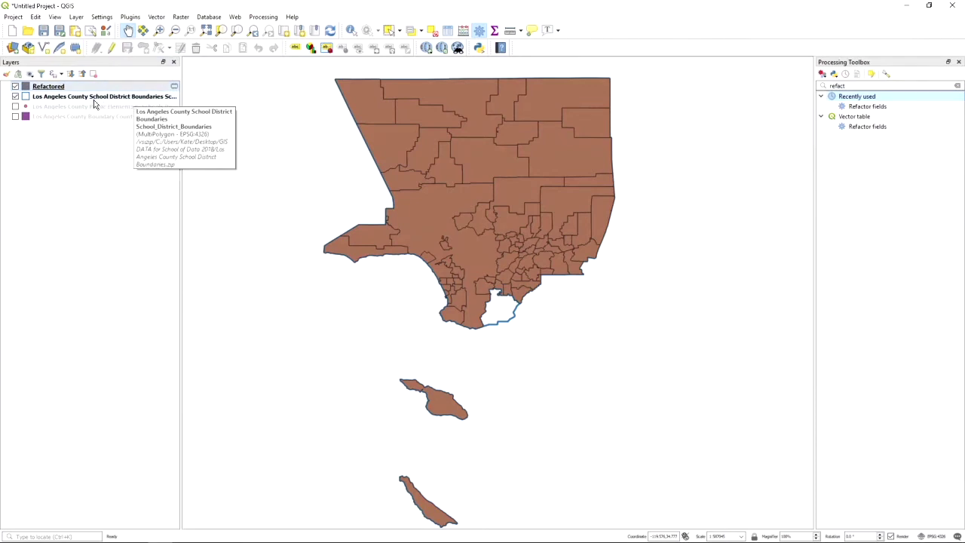
{"action": "right_click", "coordinate": [49, 92]}
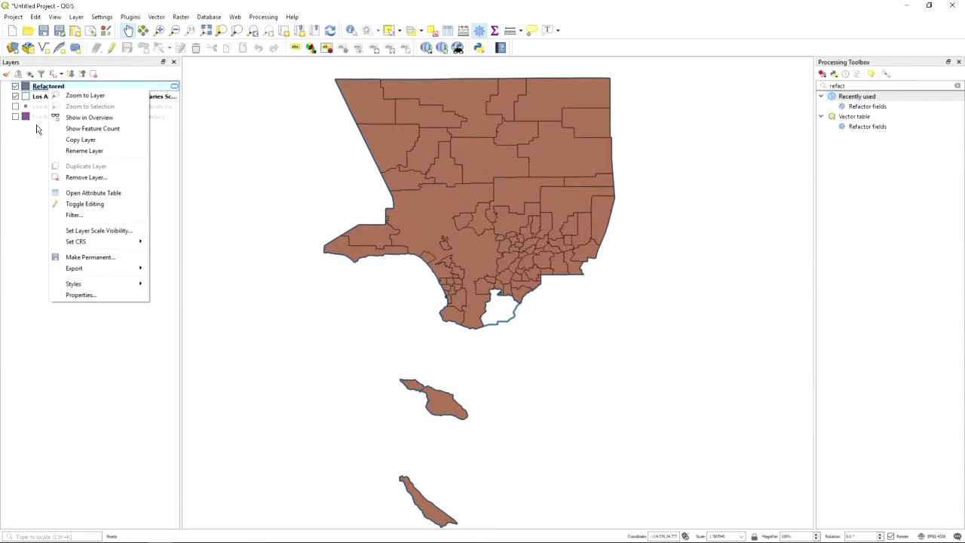
{"action": "left_click", "coordinate": [37, 134]}
{"action": "right_click", "coordinate": [37, 92]}
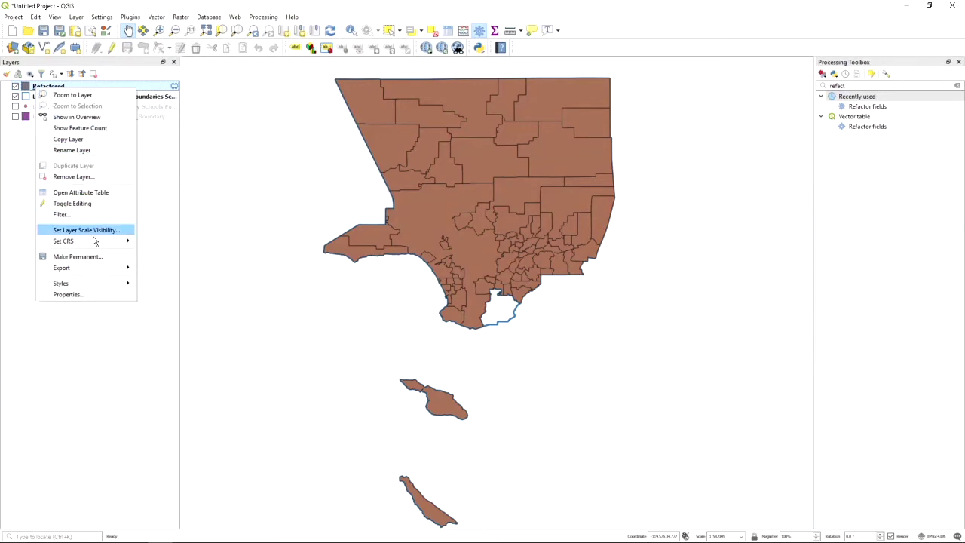
{"action": "mouse_move", "coordinate": [103, 269]}
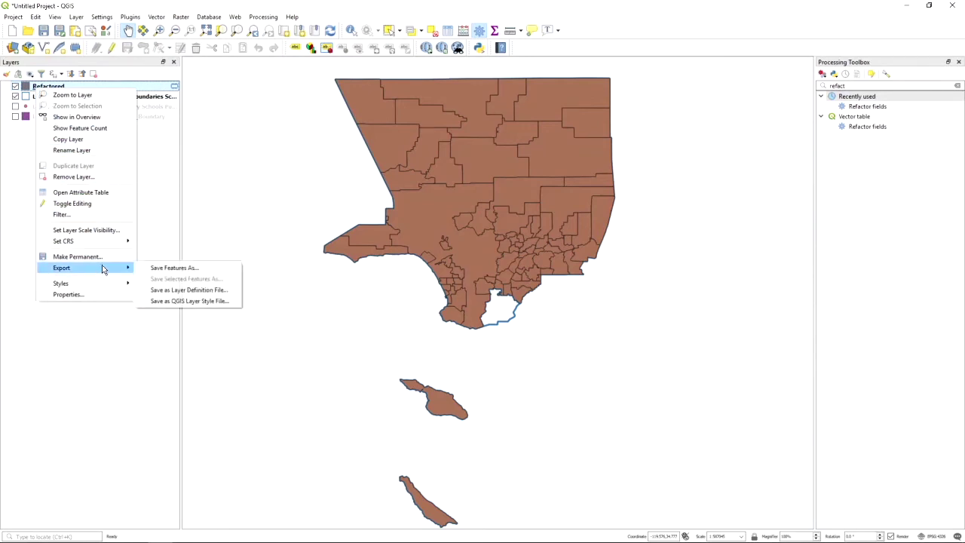
{"action": "left_click", "coordinate": [164, 269]}
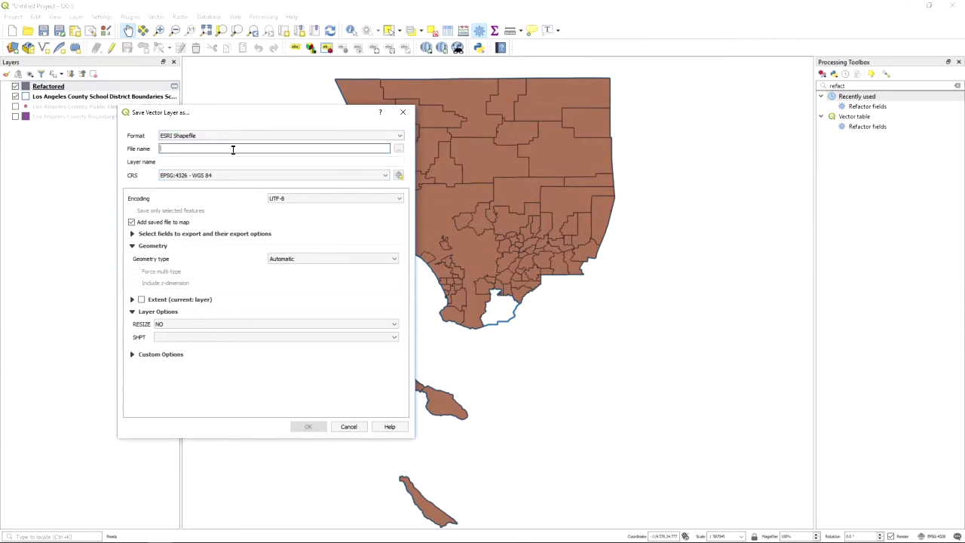
{"action": "type", "text": "LA Districts - refactored"}
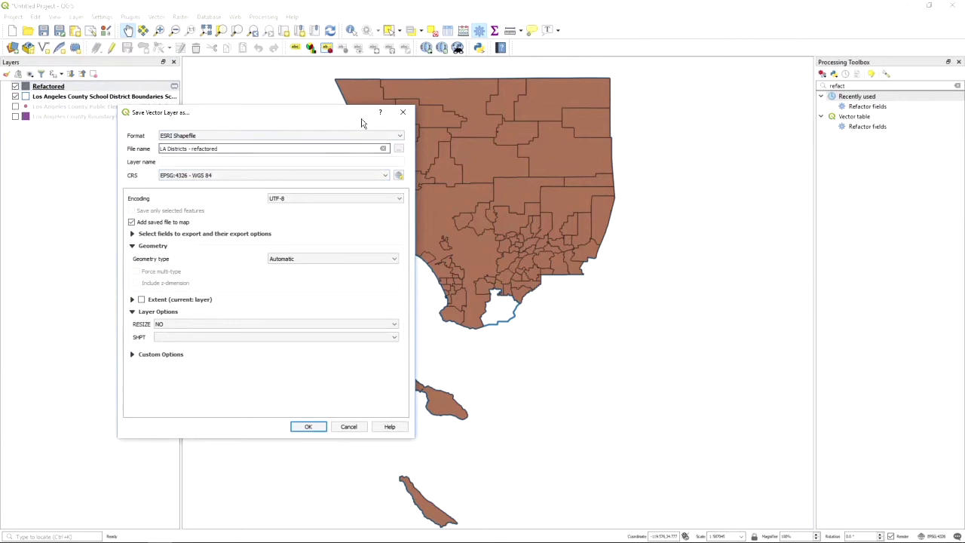
{"action": "left_click", "coordinate": [400, 150]}
{"action": "left_click_drag", "start_coordinate": [385, 127], "coordinate": [664, 71]}
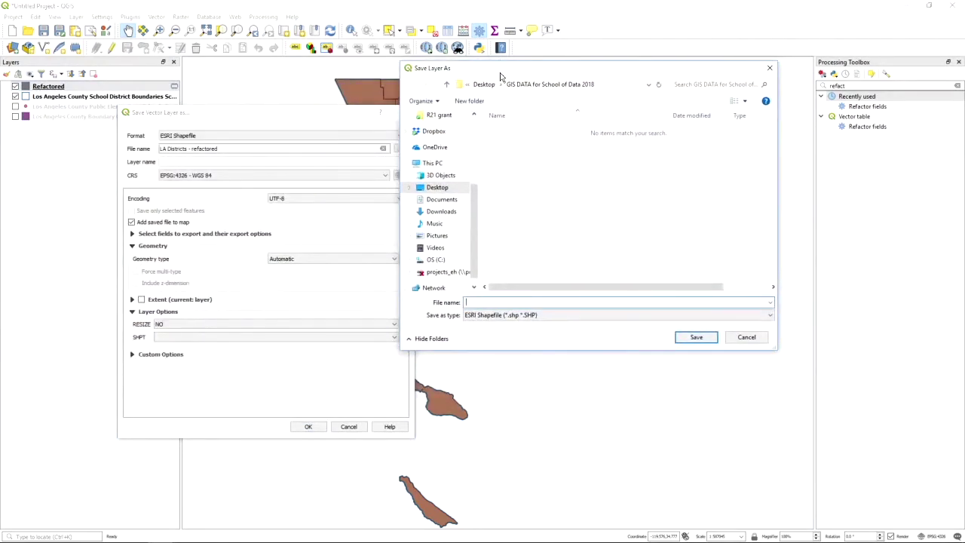
{"action": "left_click_drag", "start_coordinate": [500, 74], "coordinate": [560, 64]}
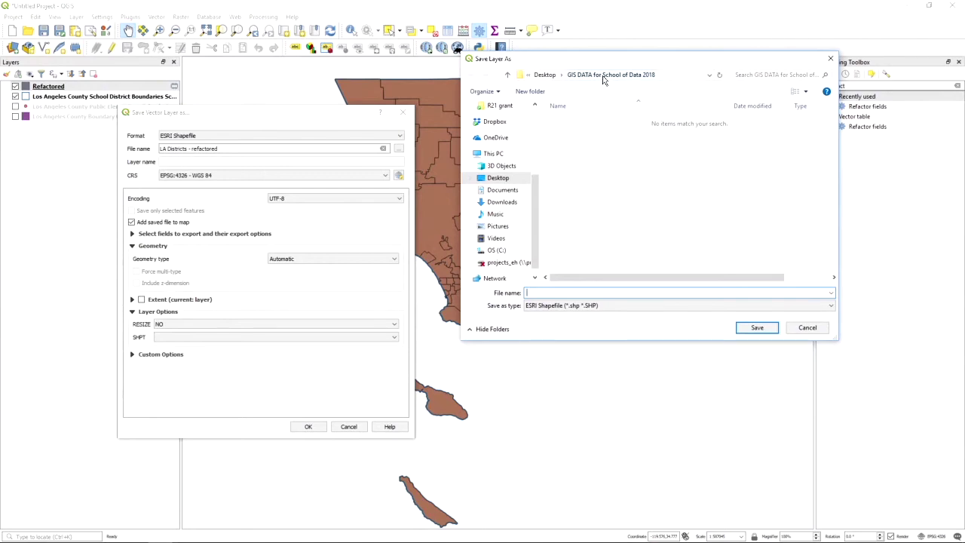
{"action": "left_click", "coordinate": [580, 311]}
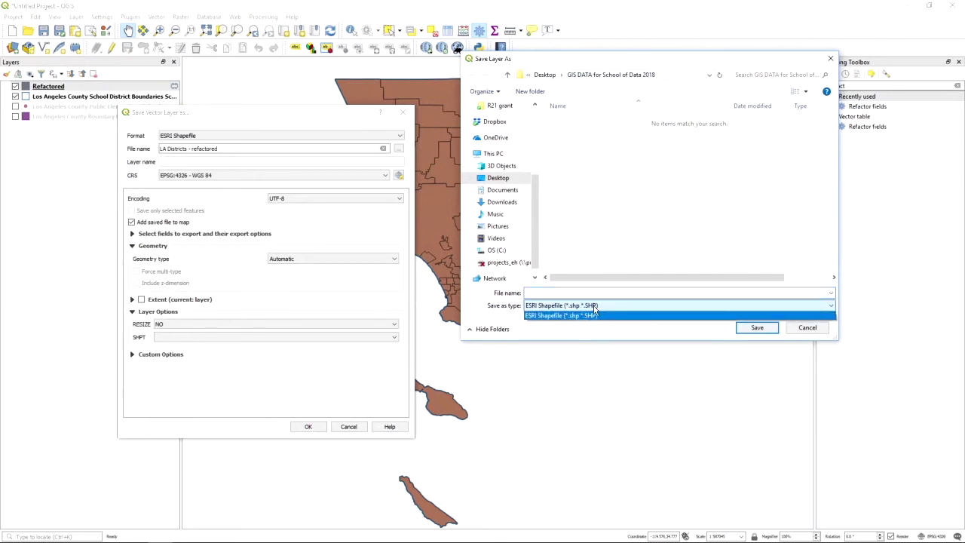
{"action": "left_click", "coordinate": [748, 334]}
{"action": "left_click", "coordinate": [748, 334]}
{"action": "left_click", "coordinate": [747, 336]}
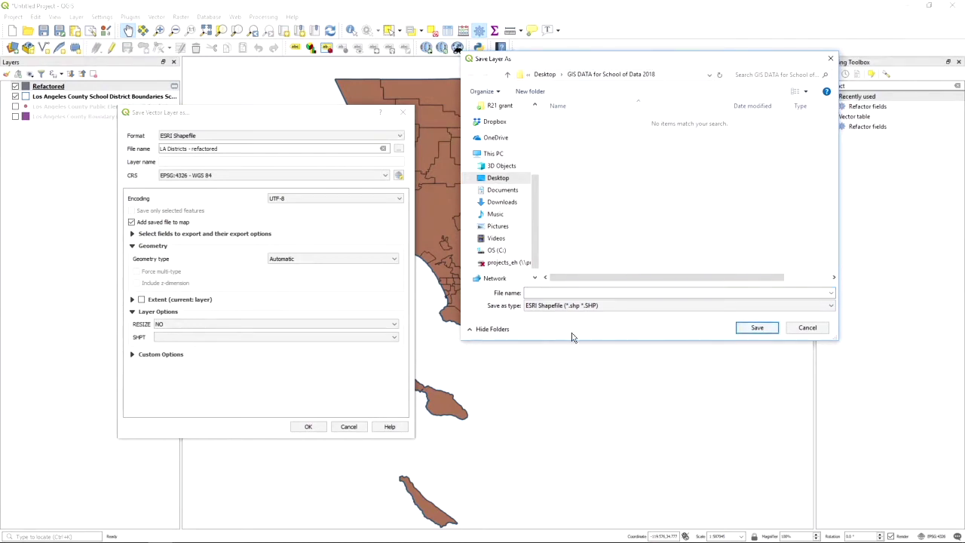
{"action": "left_click", "coordinate": [601, 293]}
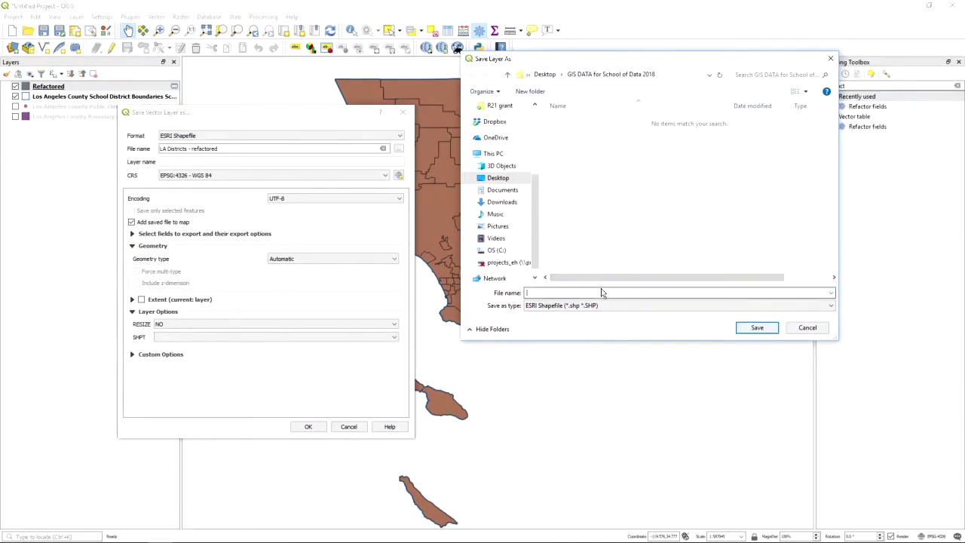
{"action": "left_click", "coordinate": [816, 327]}
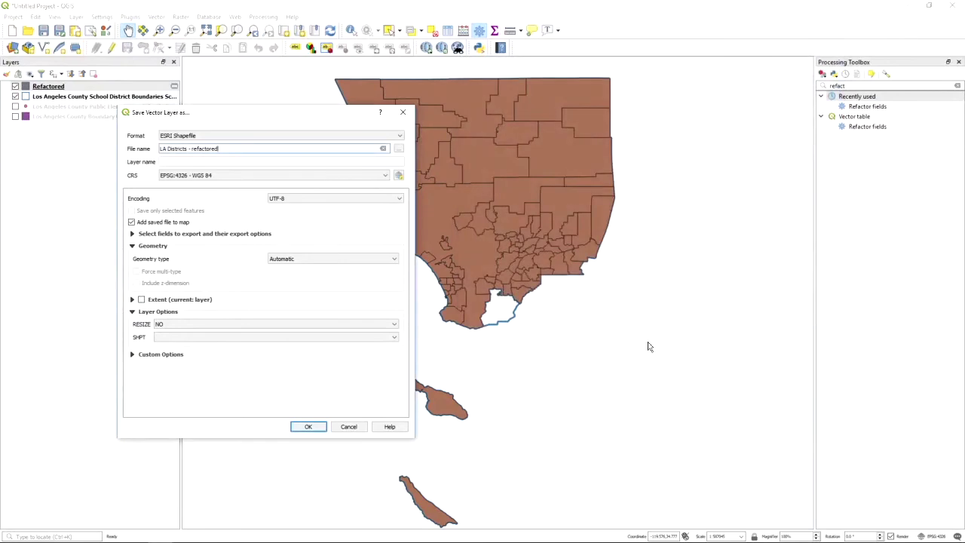
- Run the shapefile export, and remove the temporary Refactored layer from the project
{"action": "left_click", "coordinate": [309, 427]}
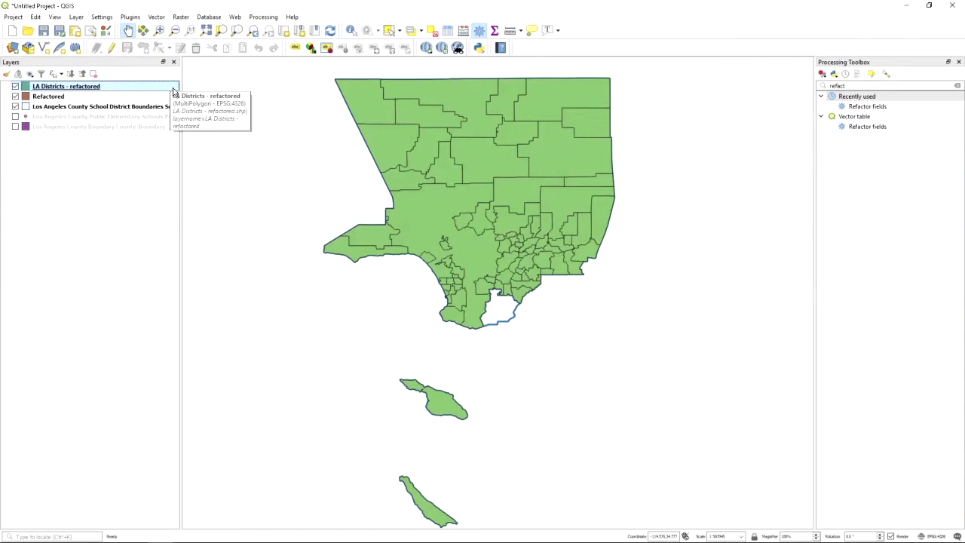
{"action": "left_click", "coordinate": [40, 98]}
{"action": "right_click", "coordinate": [41, 98]}
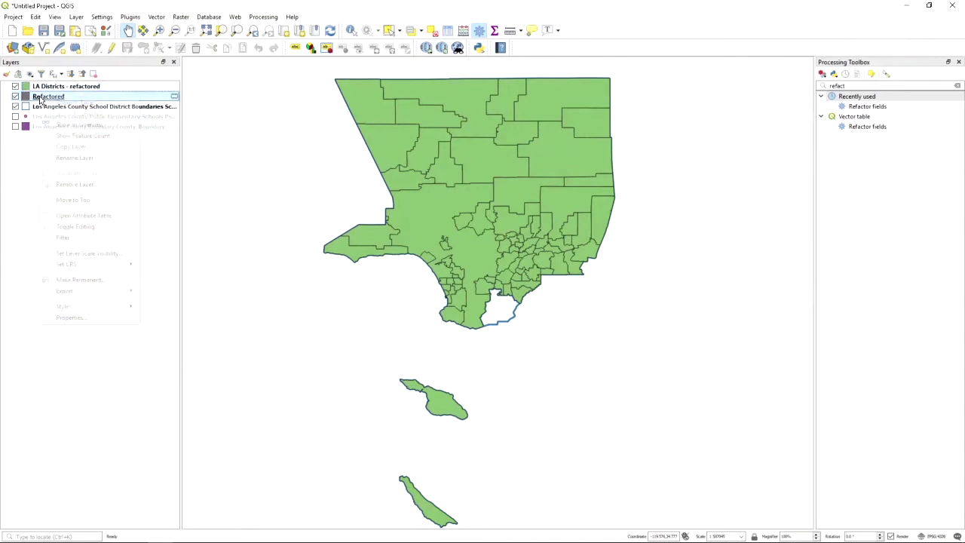
{"action": "left_click", "coordinate": [66, 184]}
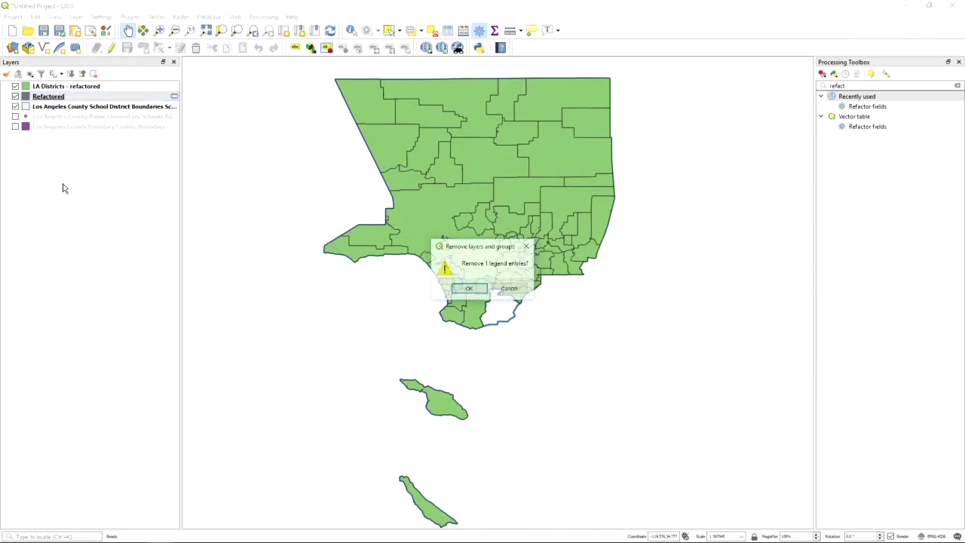
{"action": "left_click", "coordinate": [469, 289]}
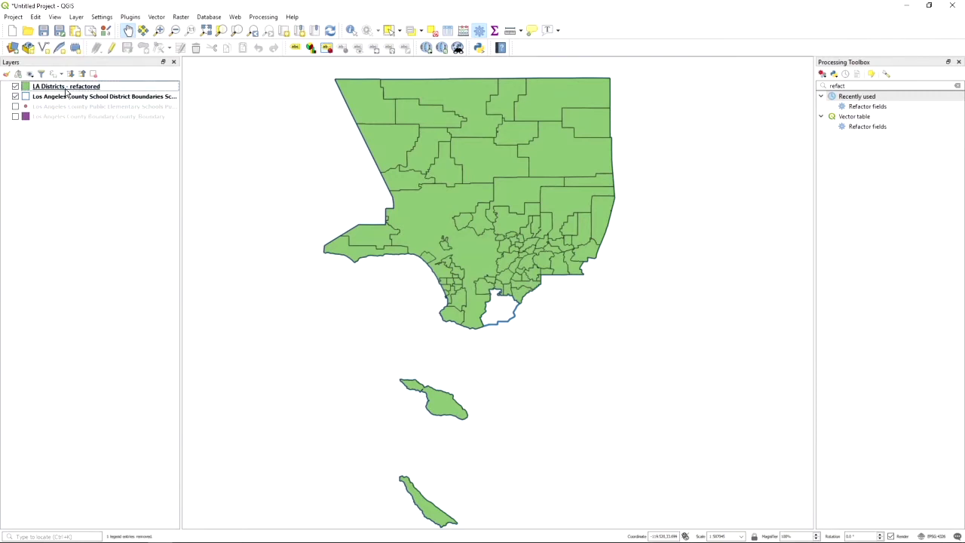
- Set the symbology of the LA Districts - refactored layer to Graduated, using STU as the column
{"action": "left_click_drag", "start_coordinate": [293, 125], "coordinate": [271, 164]}
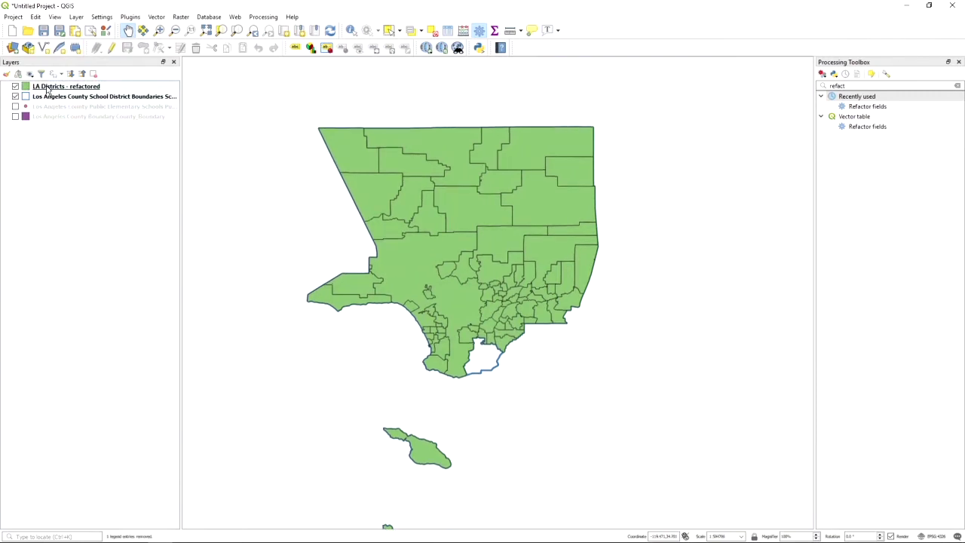
{"action": "right_click", "coordinate": [48, 87]}
{"action": "left_click", "coordinate": [30, 89]}
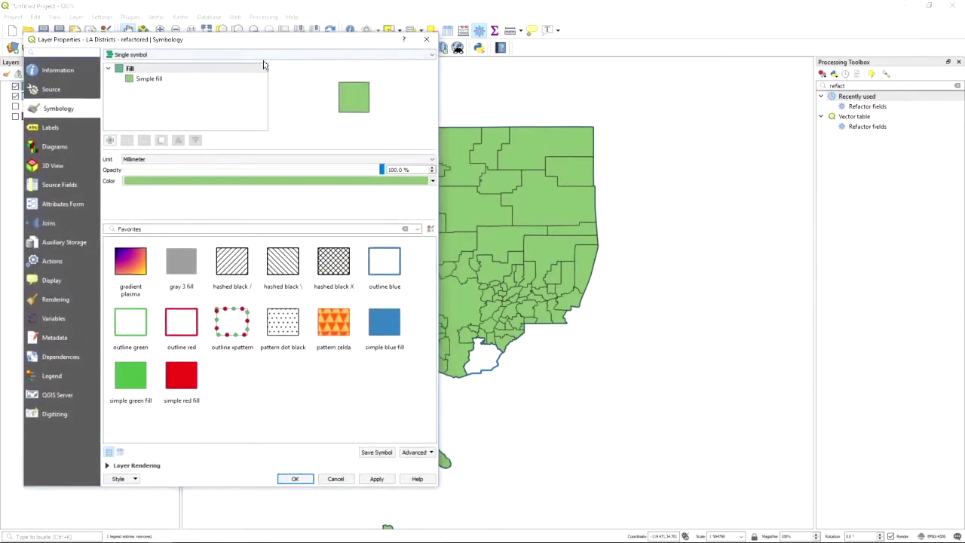
{"action": "left_click", "coordinate": [431, 56]}
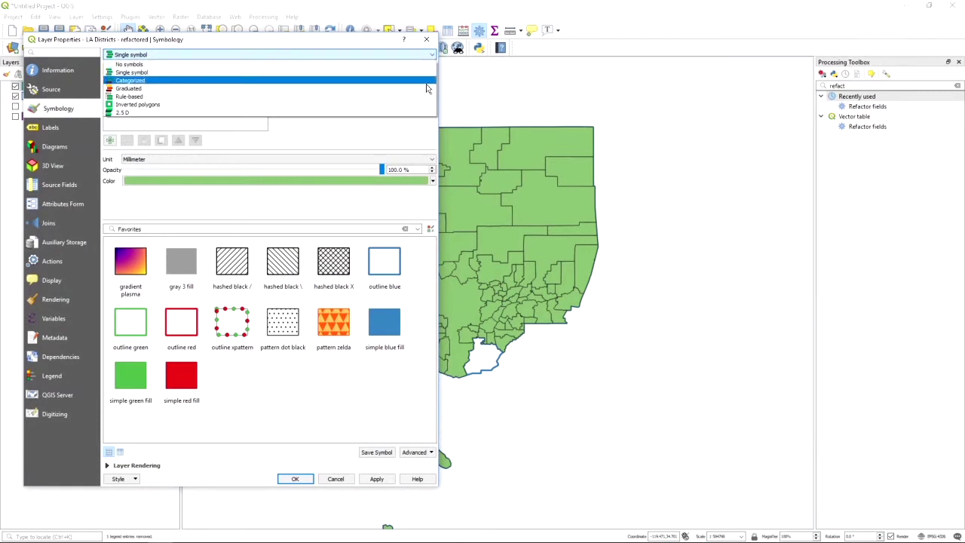
{"action": "left_click", "coordinate": [427, 88]}
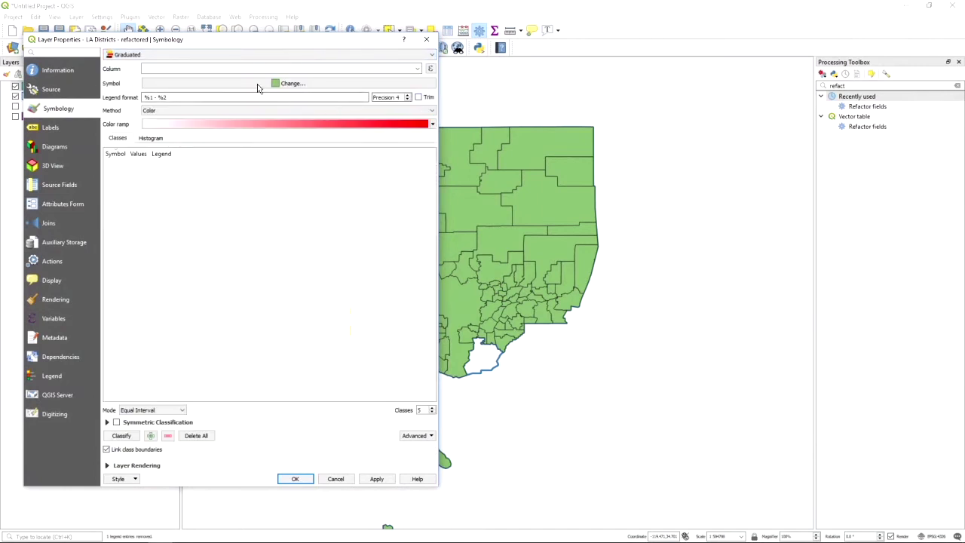
{"action": "left_click", "coordinate": [417, 69]}
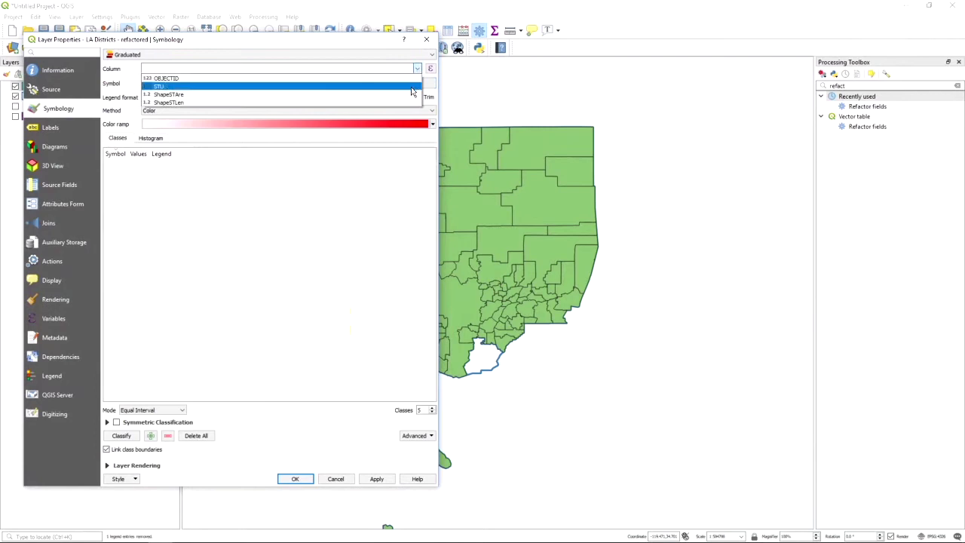
{"action": "left_click", "coordinate": [412, 87]}
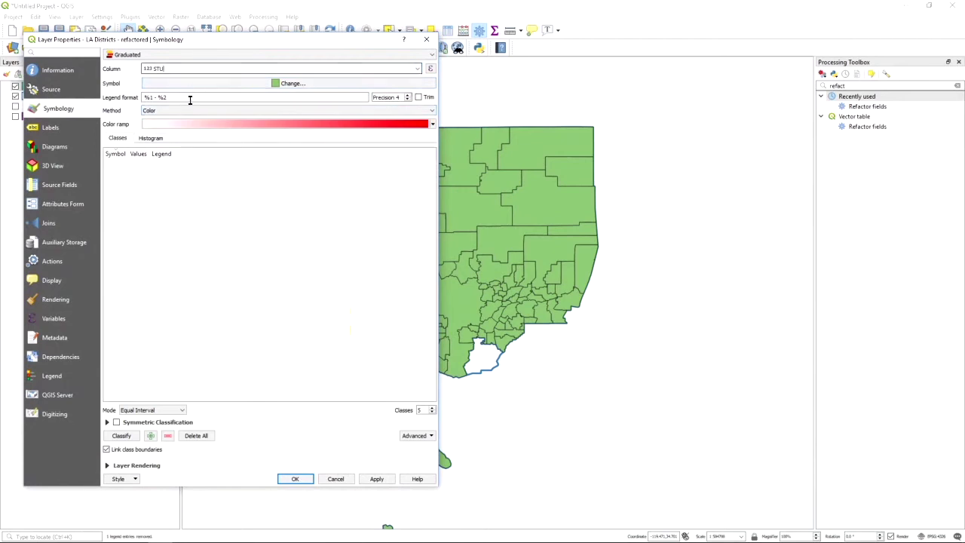
- Choose the Greens color ramp, classify the STU values, and apply the graduated style to the map
{"action": "left_click", "coordinate": [431, 125]}
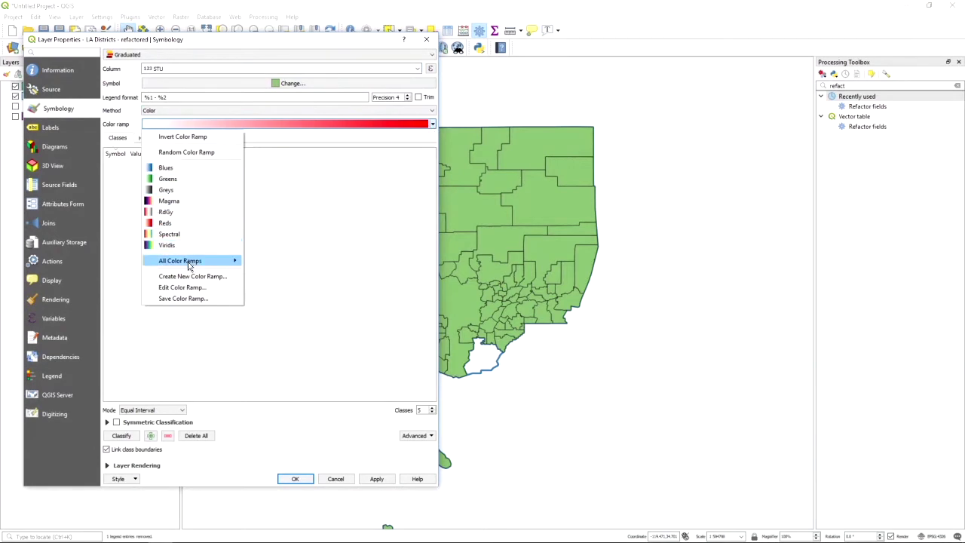
{"action": "mouse_move", "coordinate": [189, 264]}
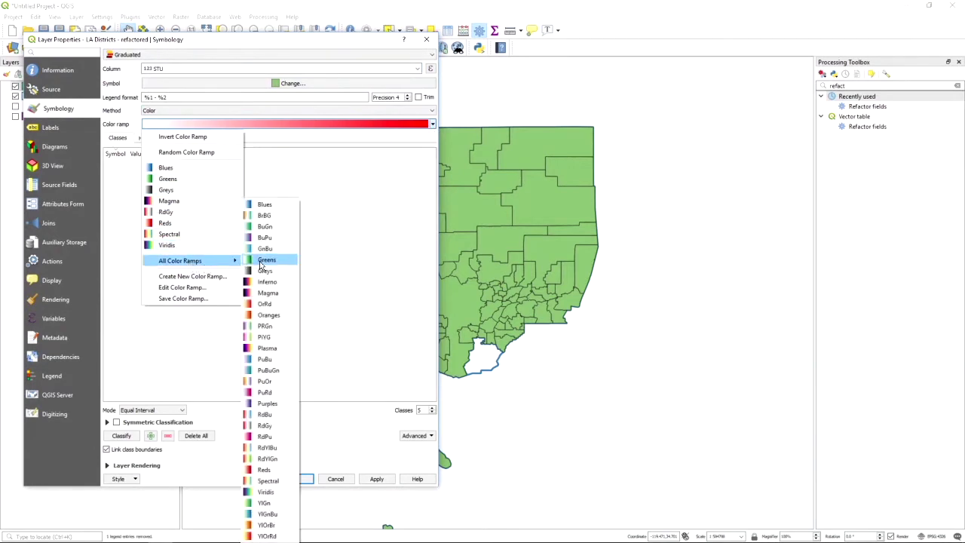
{"action": "left_click", "coordinate": [262, 261]}
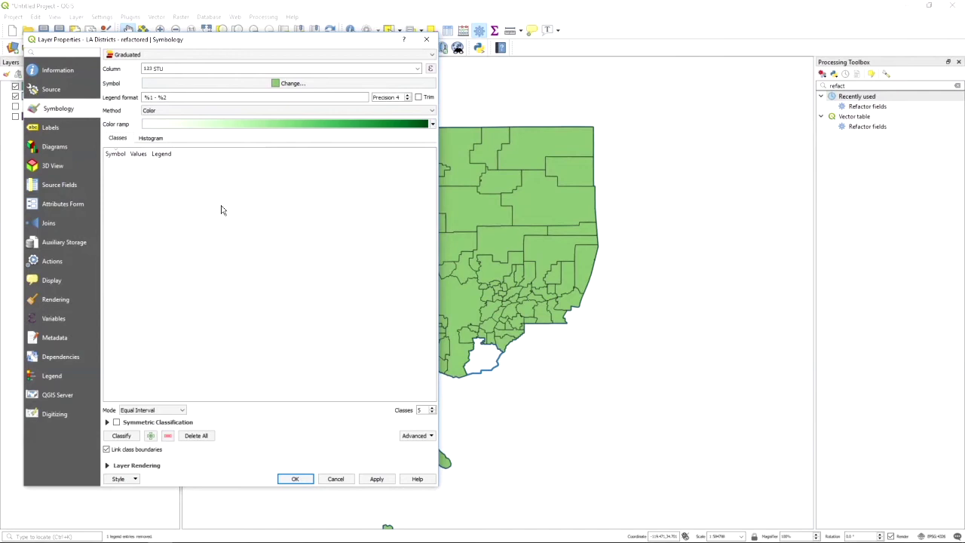
{"action": "left_click", "coordinate": [122, 441]}
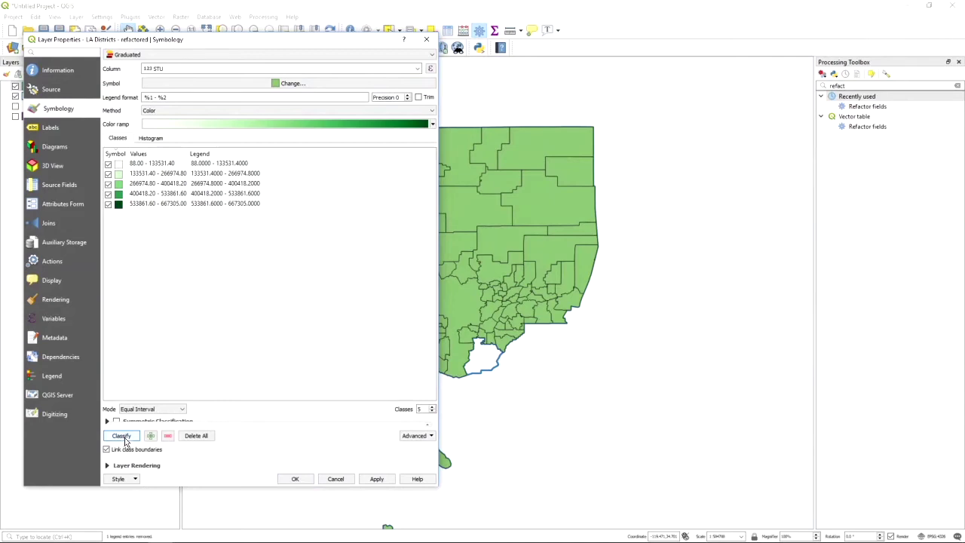
{"action": "left_click", "coordinate": [389, 481]}
{"action": "left_click_drag", "start_coordinate": [261, 43], "coordinate": [286, 30]}
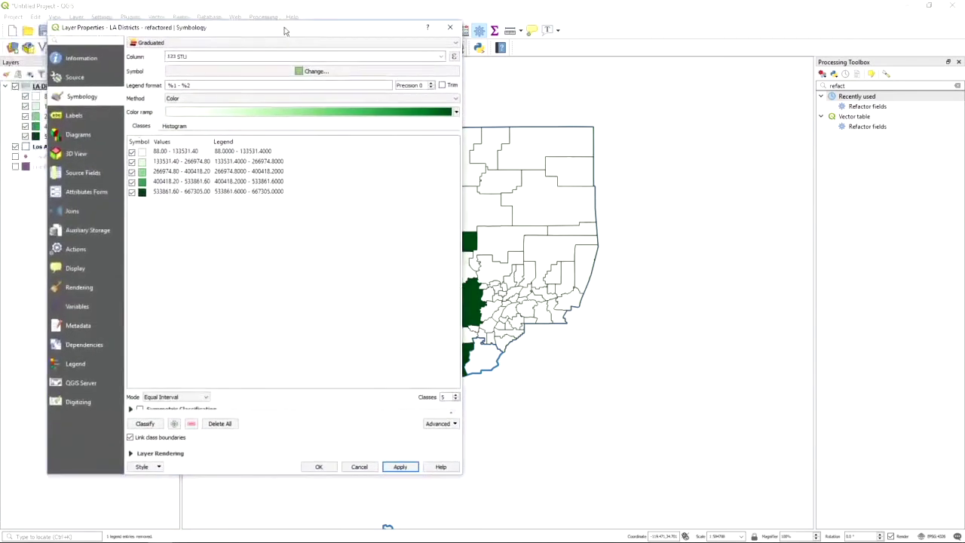
- Change the classification mode to Quantile (Equal Count) with 7 classes and apply it to the map
{"action": "left_click", "coordinate": [208, 400]}
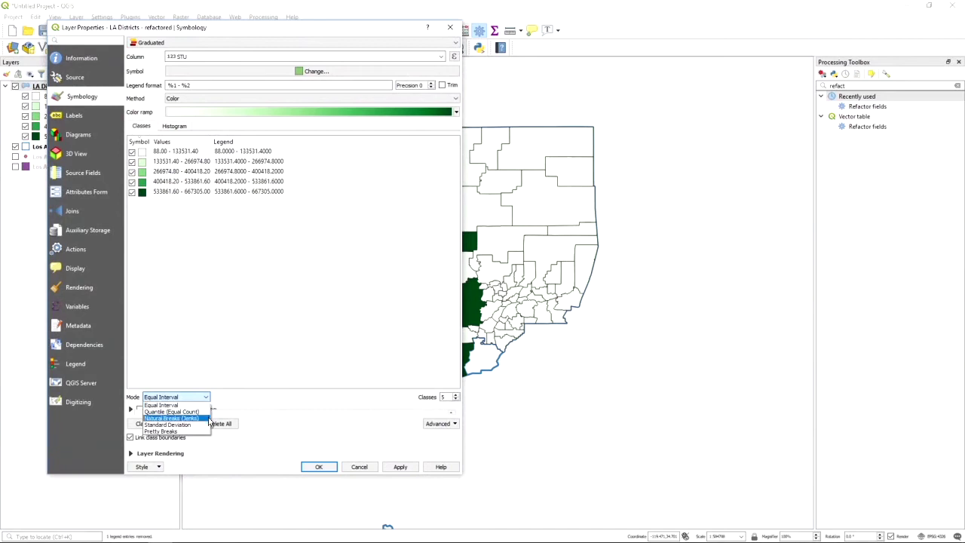
{"action": "left_click", "coordinate": [174, 412]}
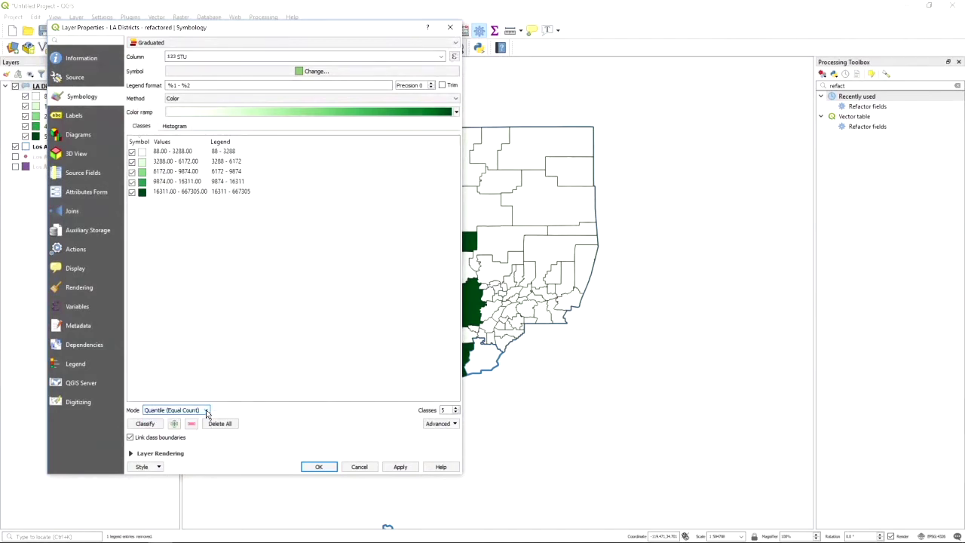
{"action": "left_click", "coordinate": [455, 407]}
{"action": "left_click", "coordinate": [456, 407]}
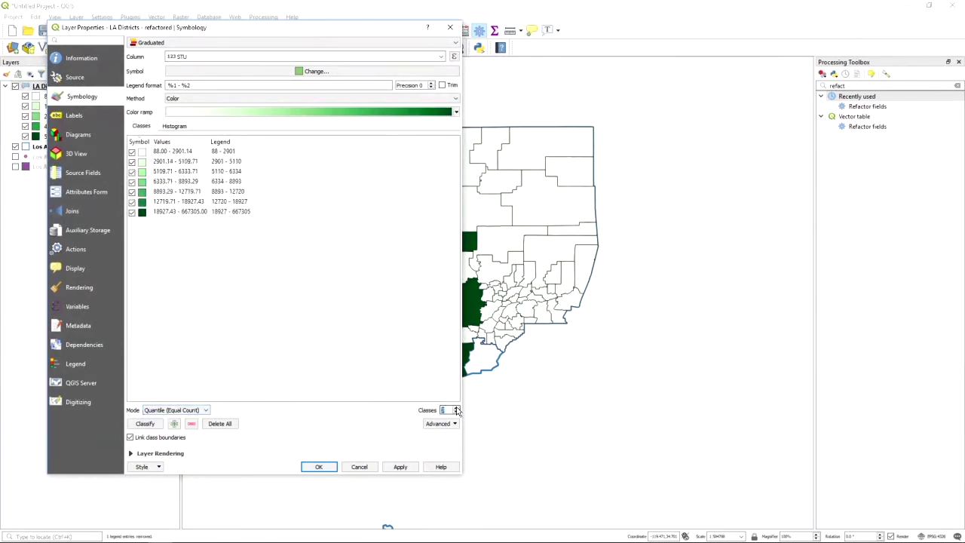
{"action": "left_click", "coordinate": [393, 468]}
{"action": "left_click_drag", "start_coordinate": [285, 34], "coordinate": [322, 32]}
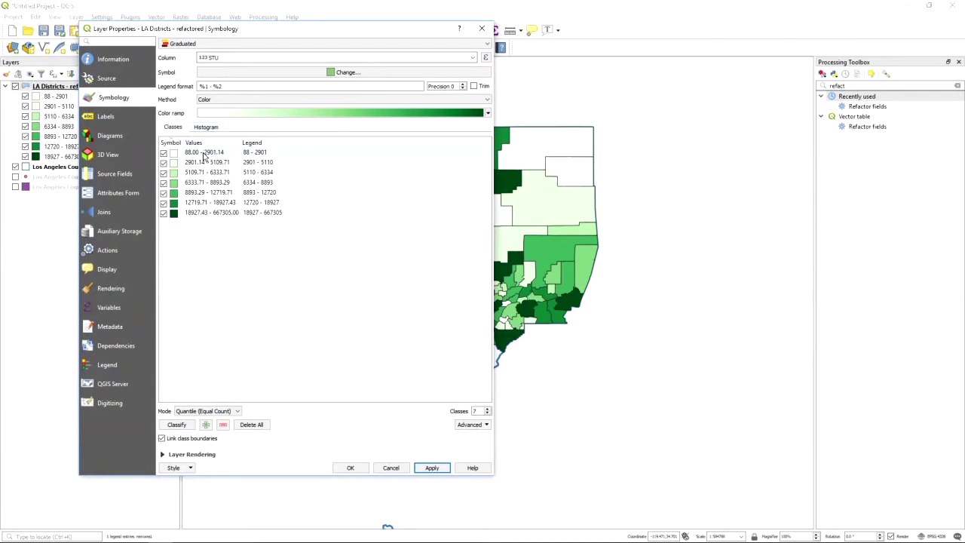
- Relabel the legend entry of the lowest class as "low" and that of the highest class as "max"
{"action": "double_click", "coordinate": [254, 154]}
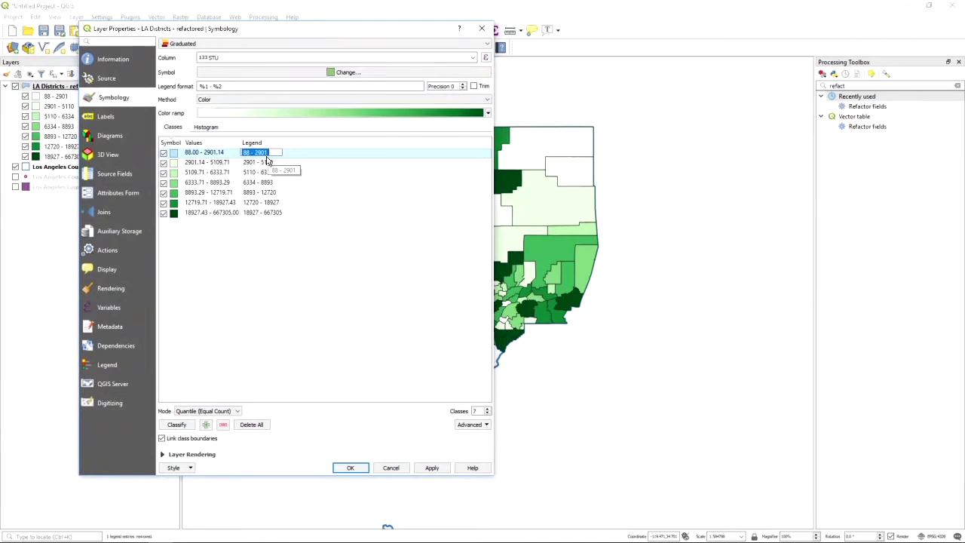
{"action": "key", "text": "BackSpace"}
{"action": "type", "text": "low"}
{"action": "double_click", "coordinate": [272, 214]}
{"action": "type", "text": "max"}
{"action": "left_click", "coordinate": [293, 253]}
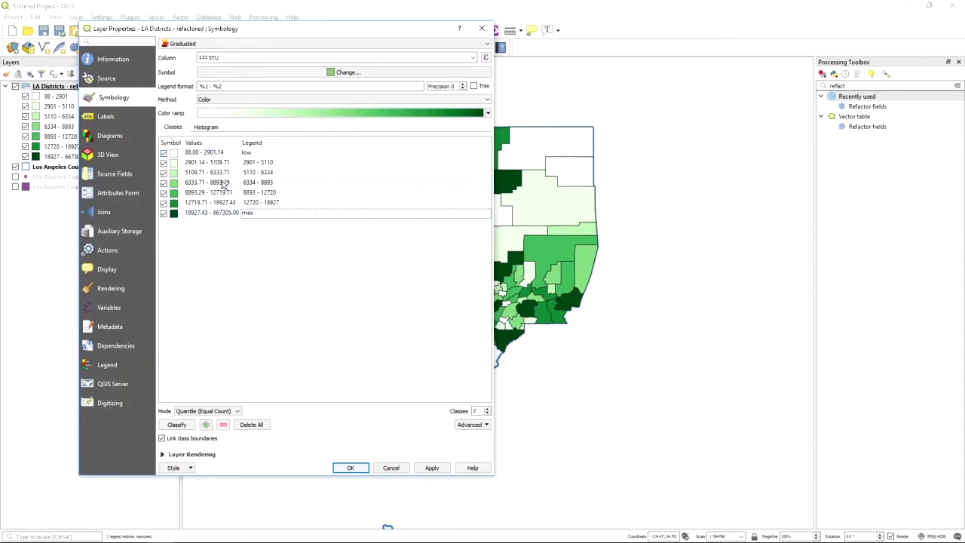
- Check the lower and upper class bounds of the lowest STU class
{"action": "double_click", "coordinate": [204, 154]}
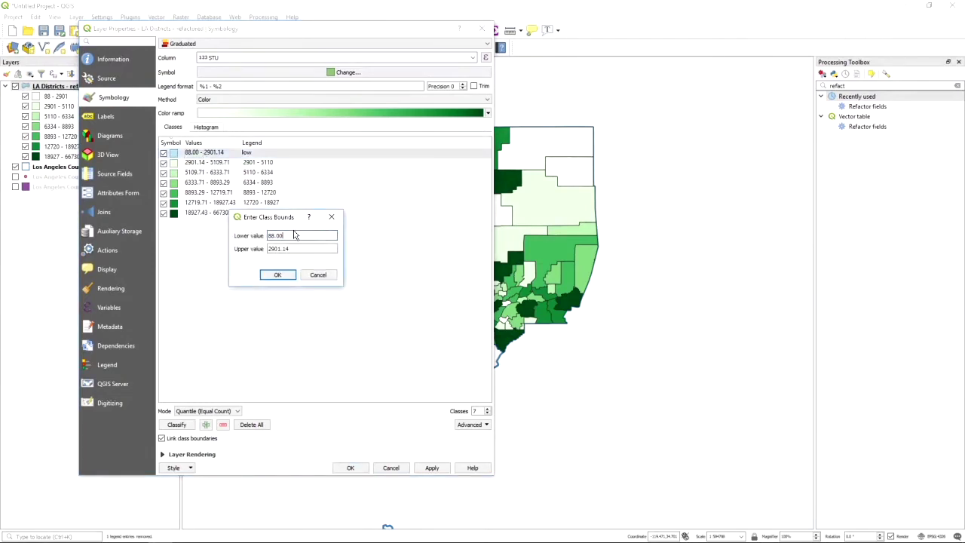
{"action": "left_click_drag", "start_coordinate": [287, 218], "coordinate": [324, 245]}
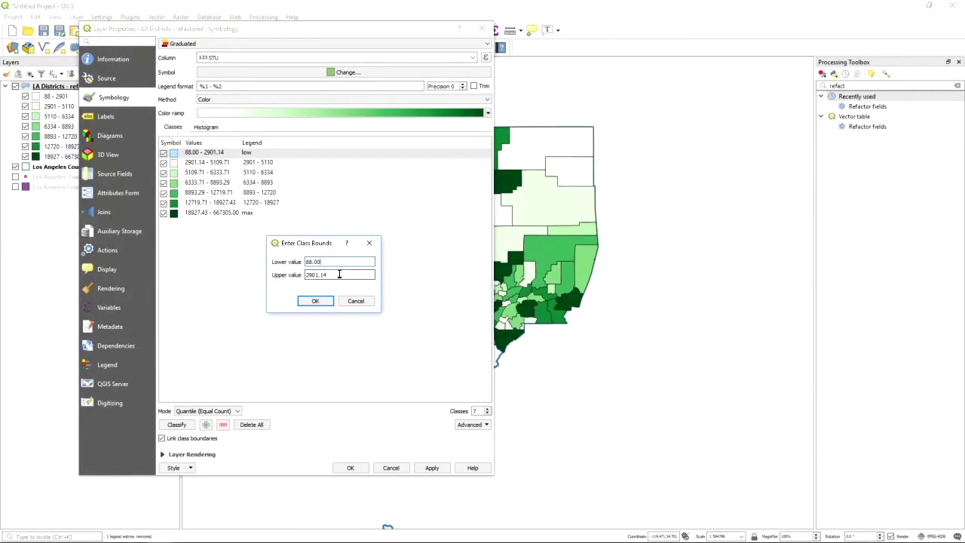
{"action": "left_click", "coordinate": [369, 243]}
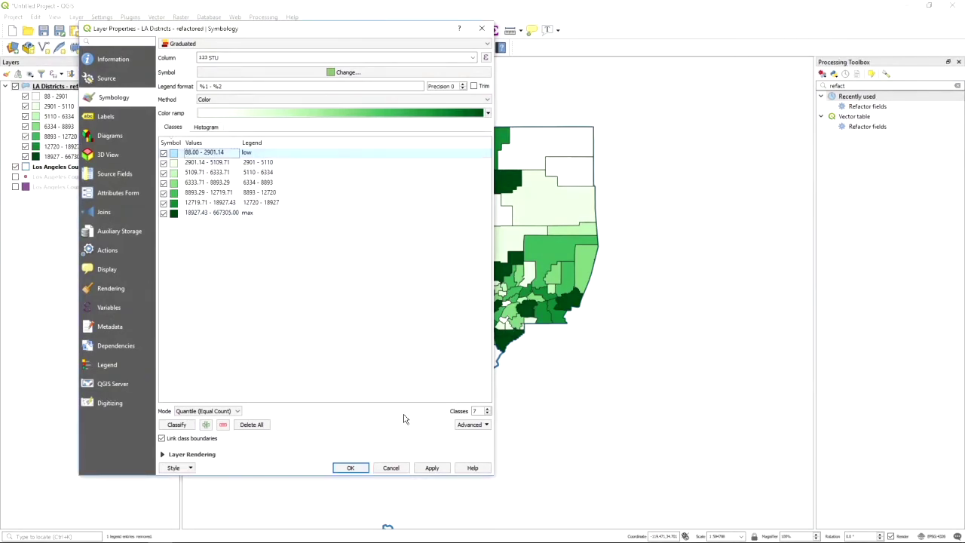
- Apply the relabeled legend entries to the map and close the layer's properties
{"action": "left_click", "coordinate": [433, 468]}
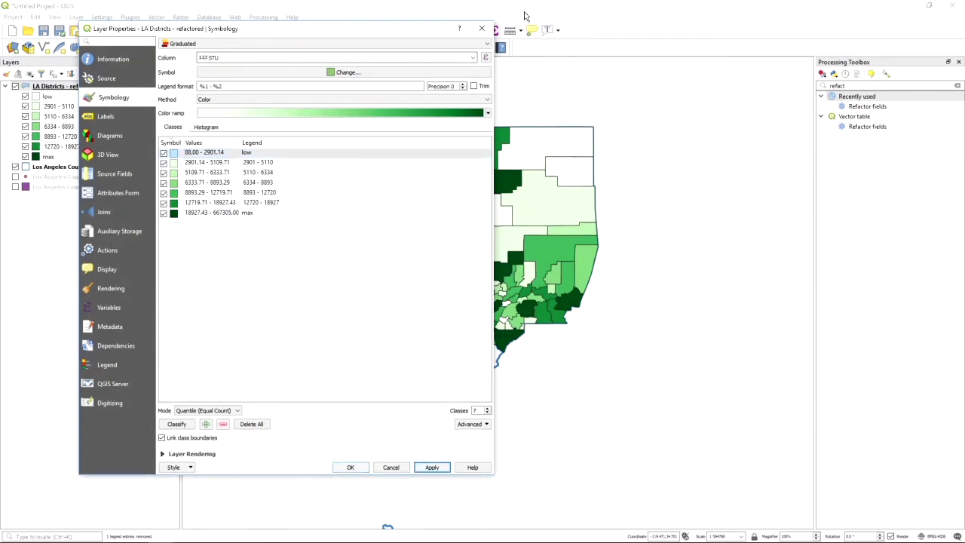
{"action": "left_click", "coordinate": [481, 32]}
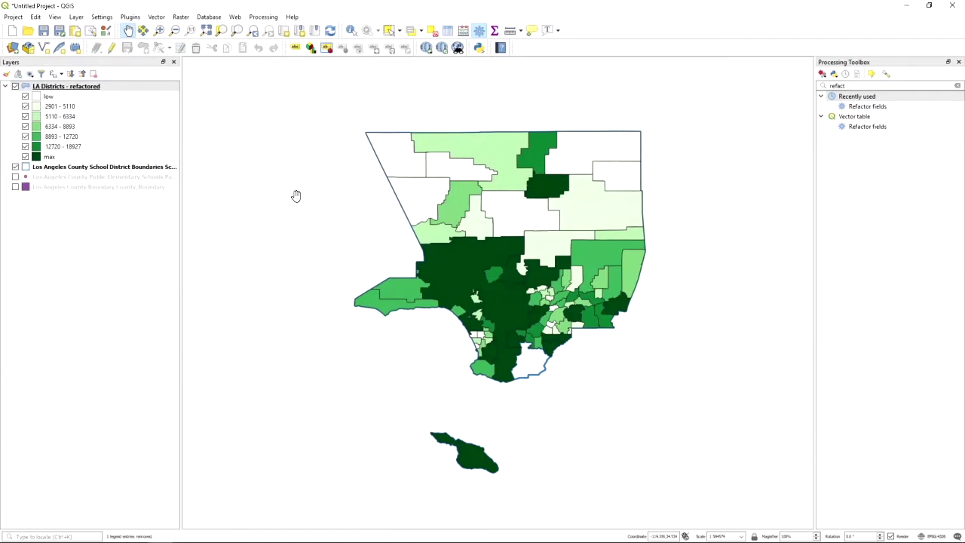
{"action": "left_click_drag", "start_coordinate": [297, 186], "coordinate": [306, 146]}
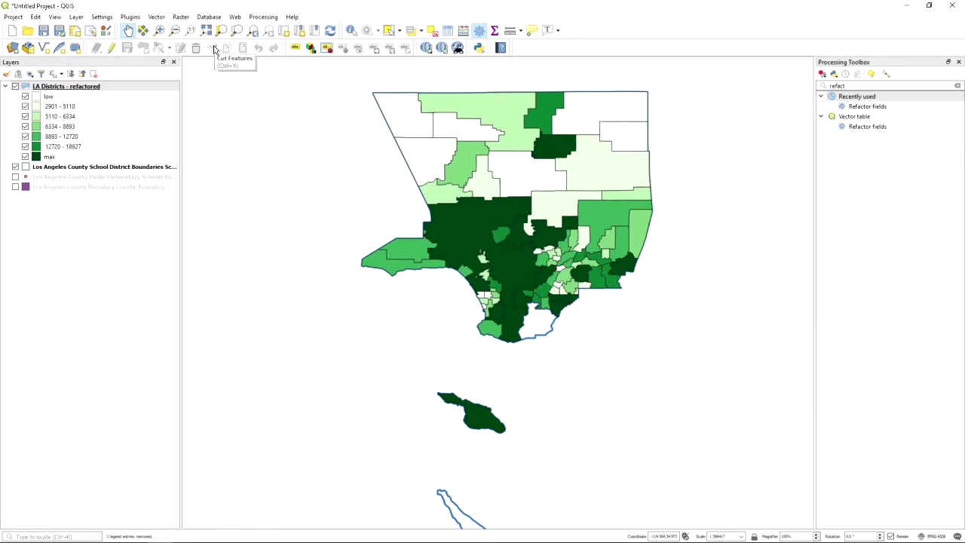
- Search the available plugins for "quickm" and view the details of the QuickMapServices plugin
{"action": "left_click", "coordinate": [131, 16]}
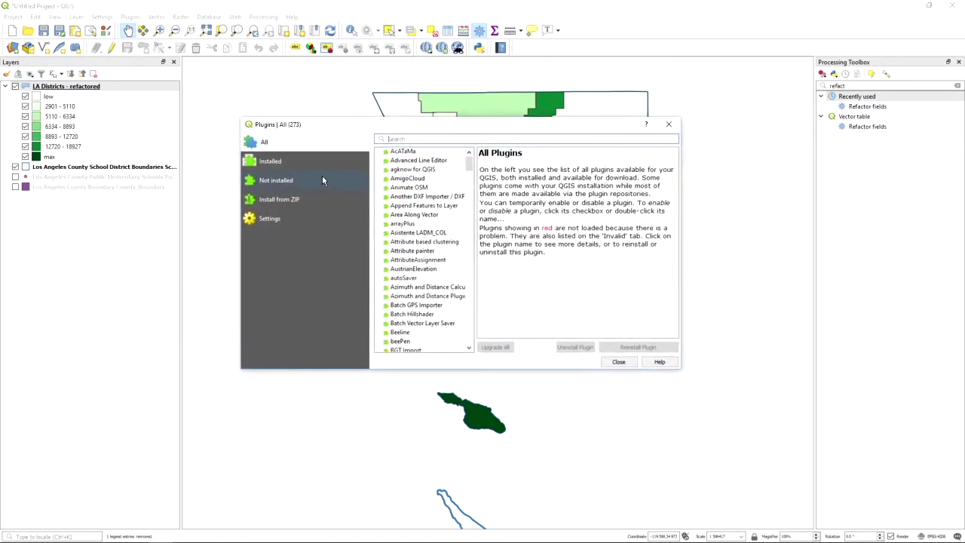
{"action": "scroll", "coordinate": [423, 251], "scroll_direction": "down", "scroll_amount": 9}
{"action": "scroll", "coordinate": [424, 252], "scroll_direction": "down", "scroll_amount": 20}
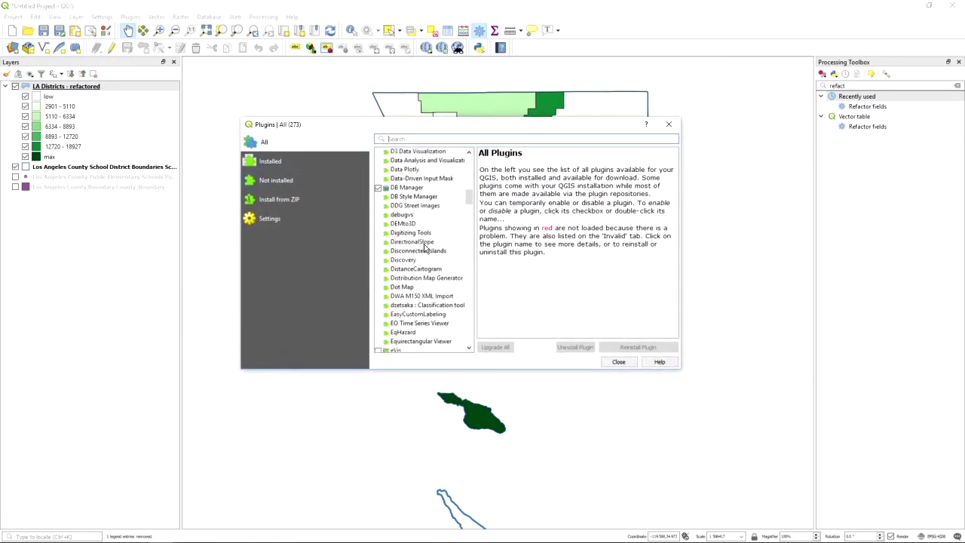
{"action": "scroll", "coordinate": [424, 246], "scroll_direction": "down", "scroll_amount": 20}
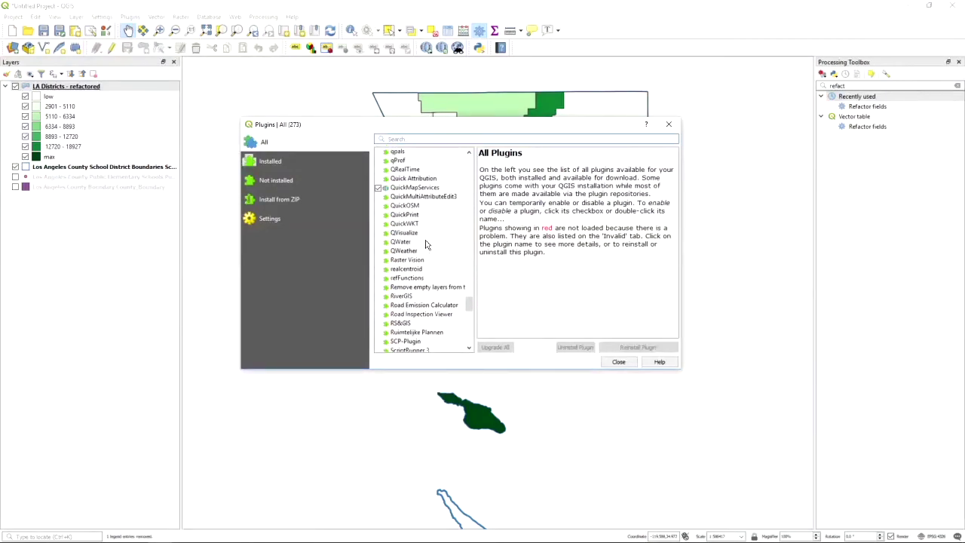
{"action": "scroll", "coordinate": [463, 302], "scroll_direction": "up", "scroll_amount": 15}
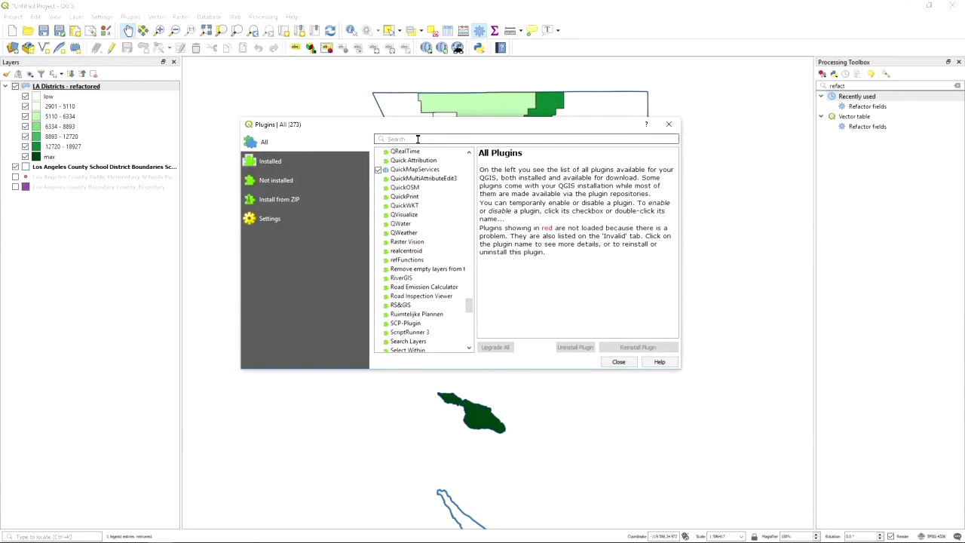
{"action": "type", "text": "qui"}
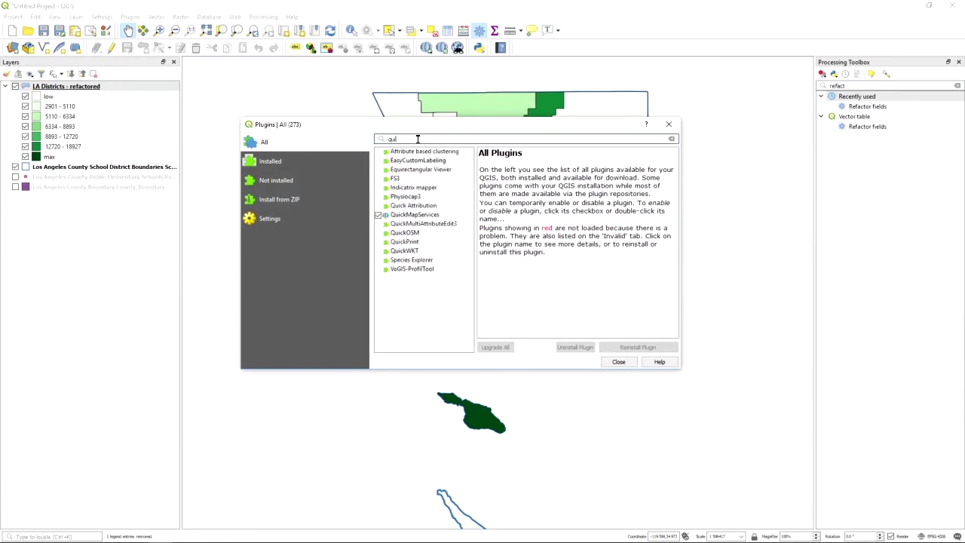
{"action": "type", "text": "ckm"}
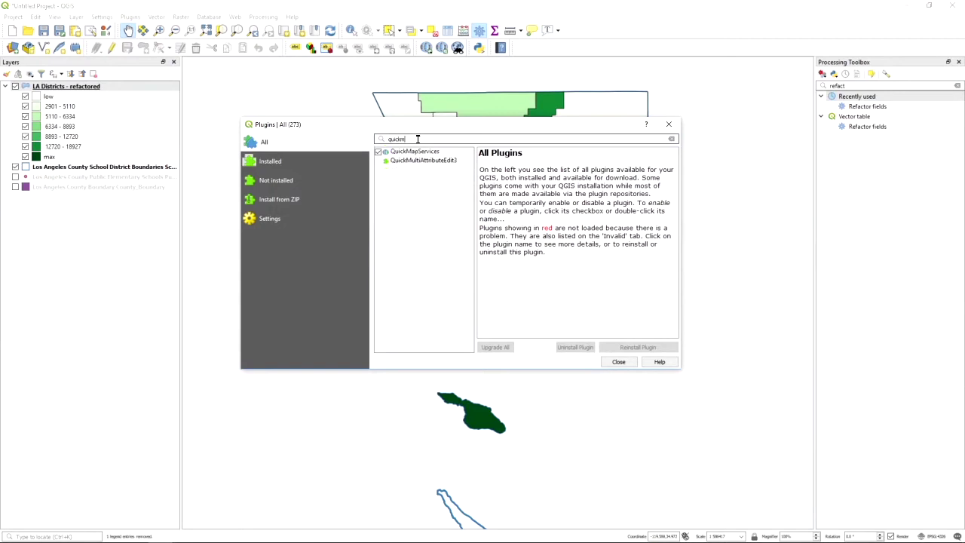
{"action": "left_click", "coordinate": [416, 153]}
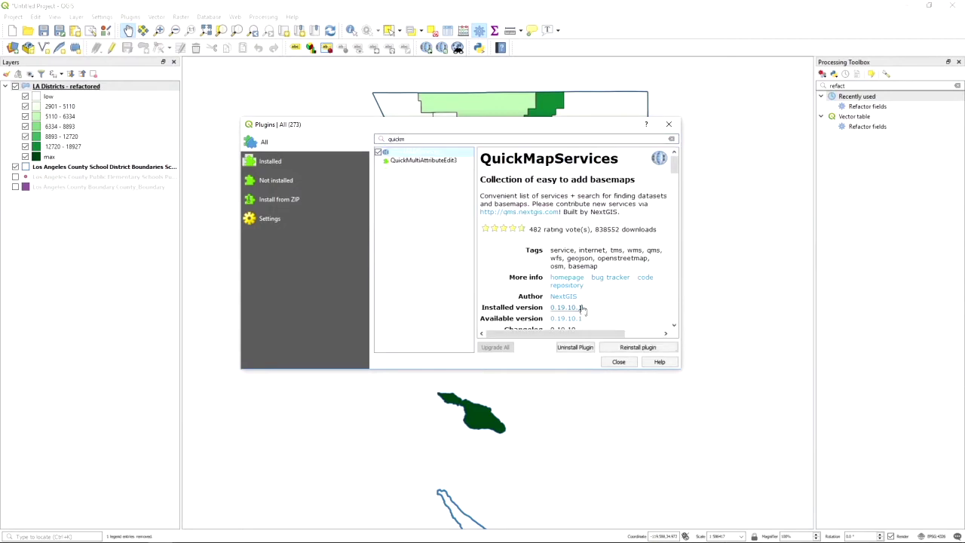
{"action": "left_click", "coordinate": [618, 362]}
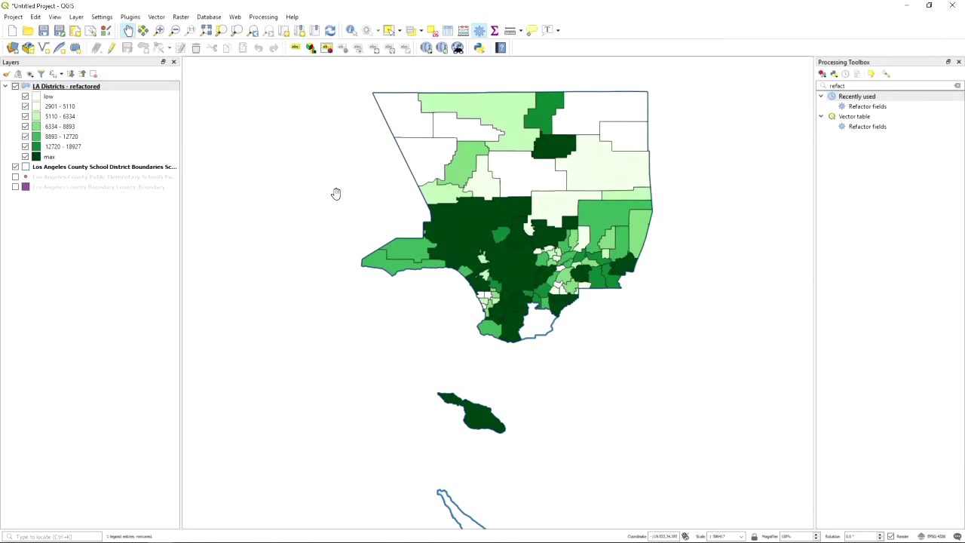
- Add the ESRI Gray (light) basemap from QuickMapServices beneath the district layers
{"action": "left_click", "coordinate": [234, 18]}
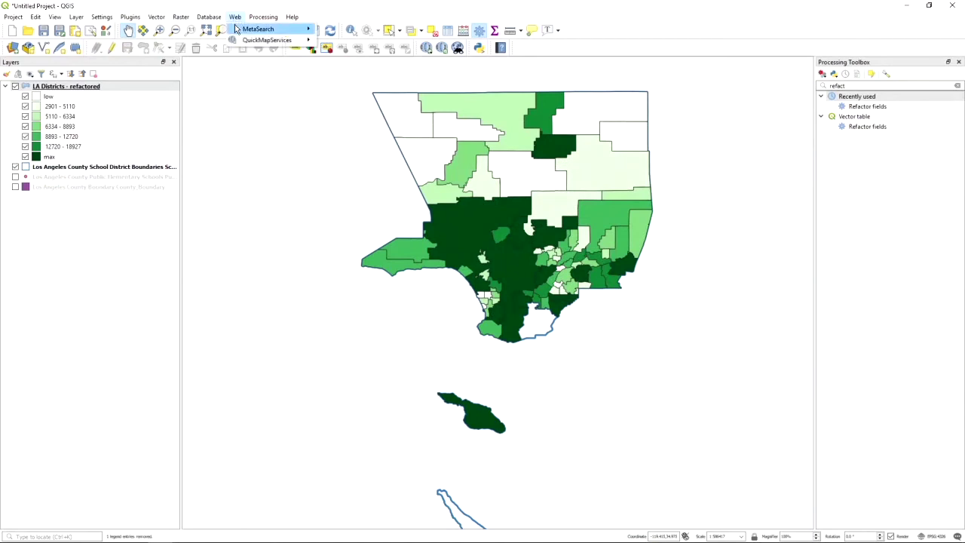
{"action": "mouse_move", "coordinate": [243, 41]}
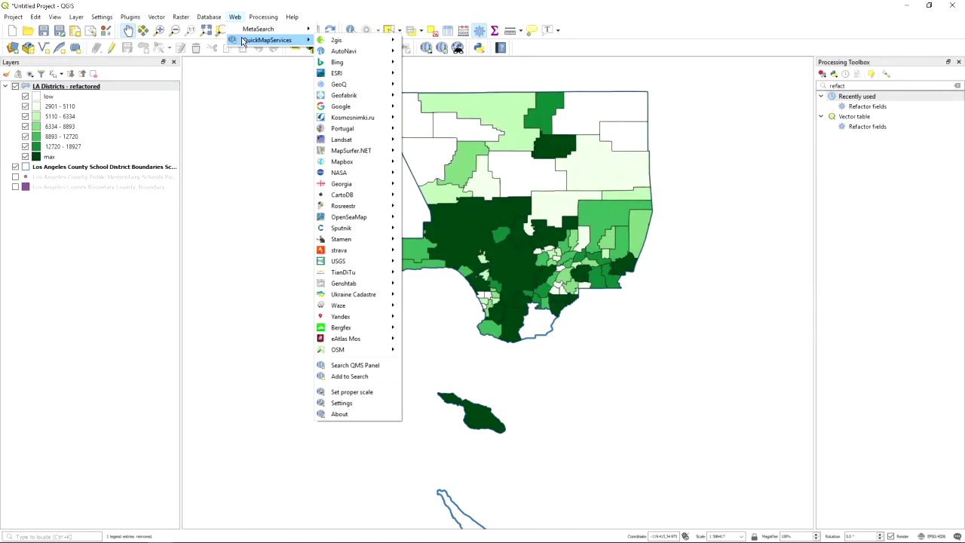
{"action": "mouse_move", "coordinate": [336, 39]}
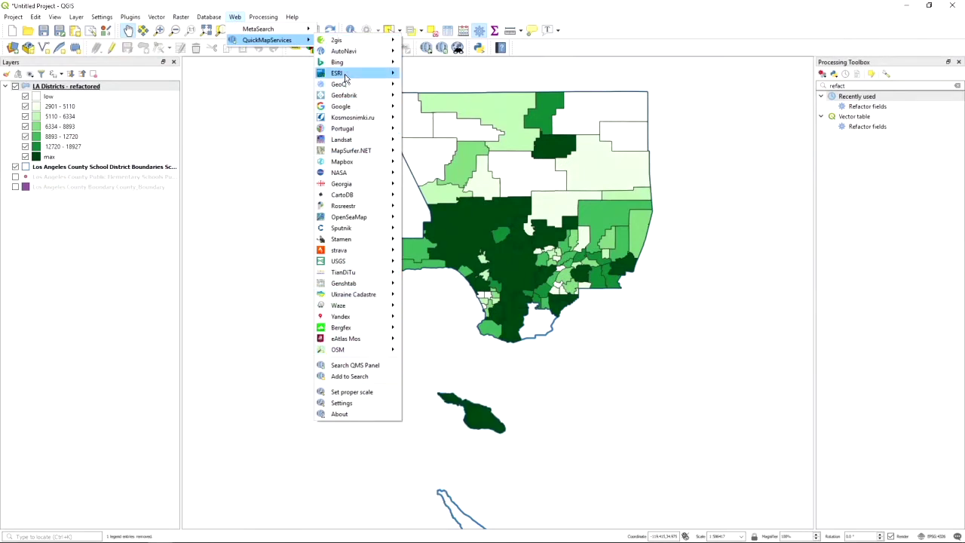
{"action": "mouse_move", "coordinate": [347, 74]}
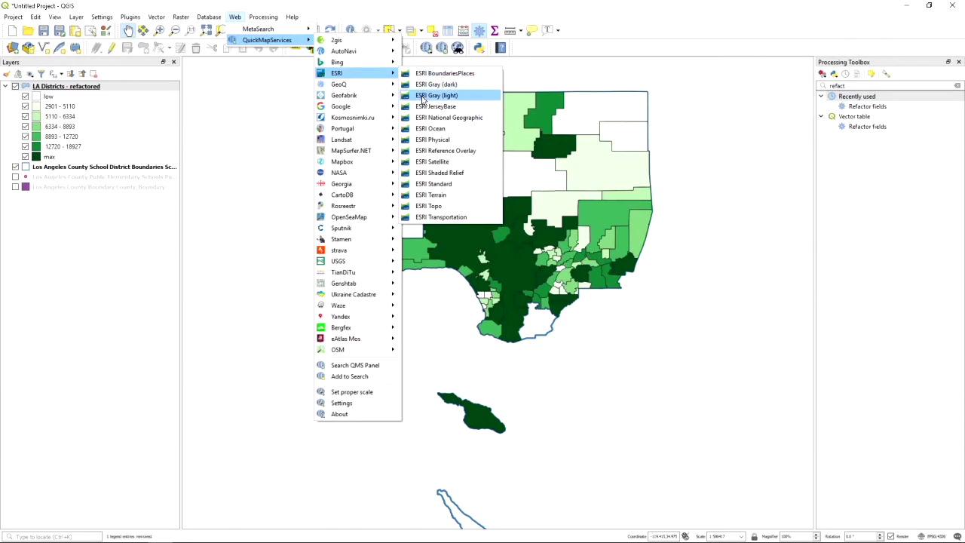
{"action": "left_click", "coordinate": [423, 96]}
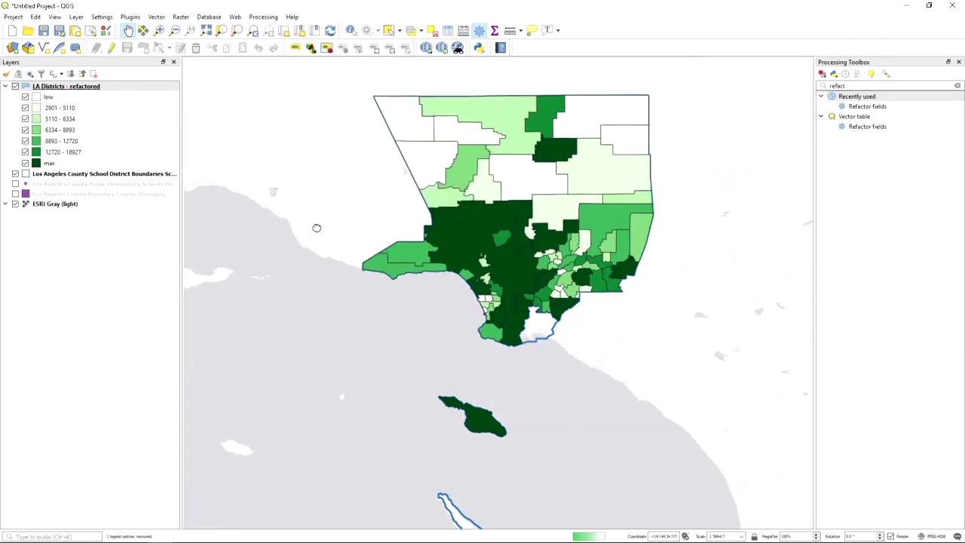
{"action": "left_click_drag", "start_coordinate": [316, 227], "coordinate": [288, 306]}
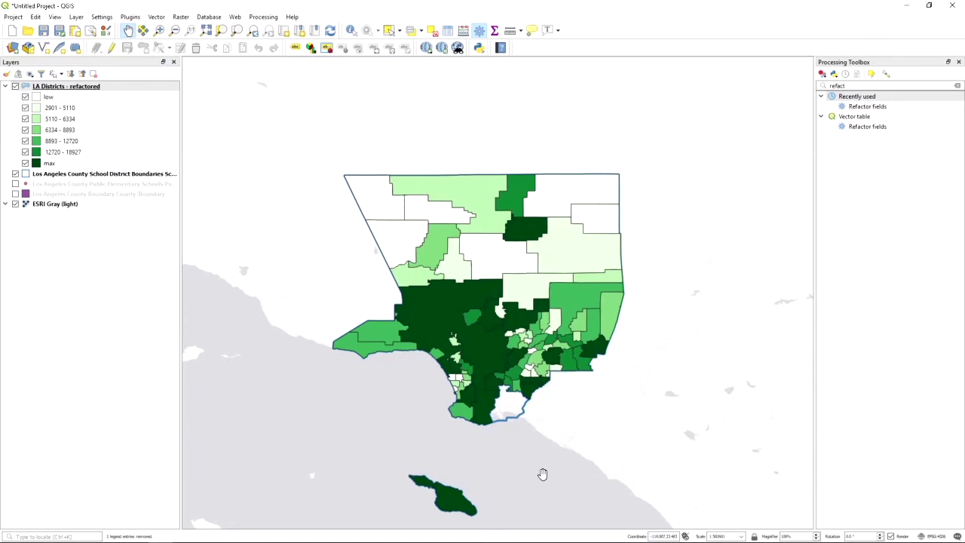
- Zoom the map far out and hide the ESRI Gray (light) basemap layer
{"action": "scroll", "coordinate": [415, 362], "scroll_direction": "up", "scroll_amount": 1}
{"action": "scroll", "coordinate": [499, 328], "scroll_direction": "down", "scroll_amount": 2}
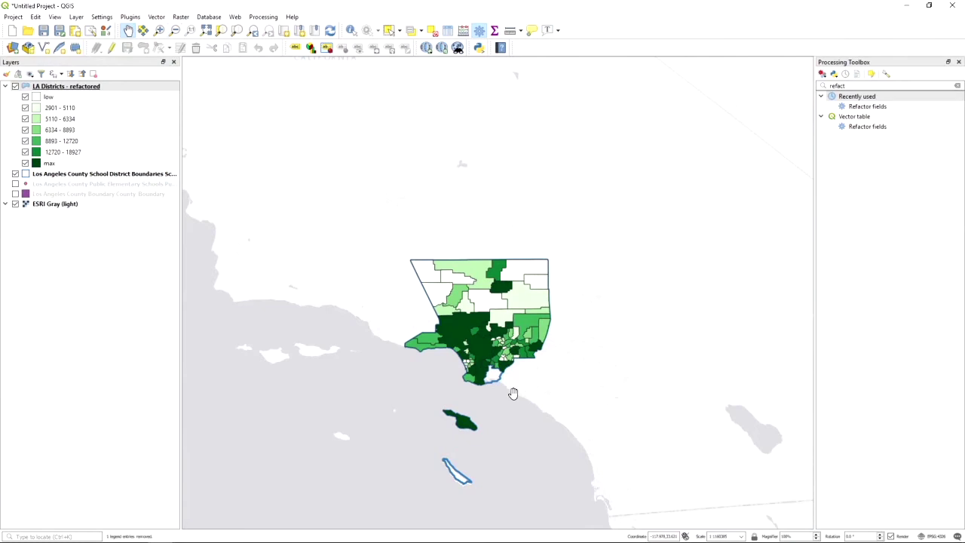
{"action": "scroll", "coordinate": [512, 392], "scroll_direction": "down", "scroll_amount": 10}
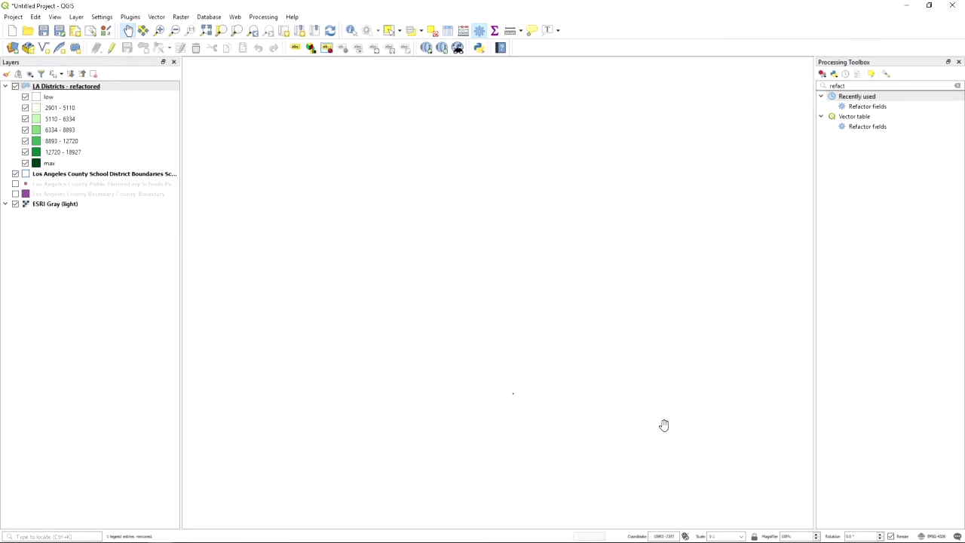
{"action": "scroll", "coordinate": [662, 420], "scroll_direction": "up", "scroll_amount": 1}
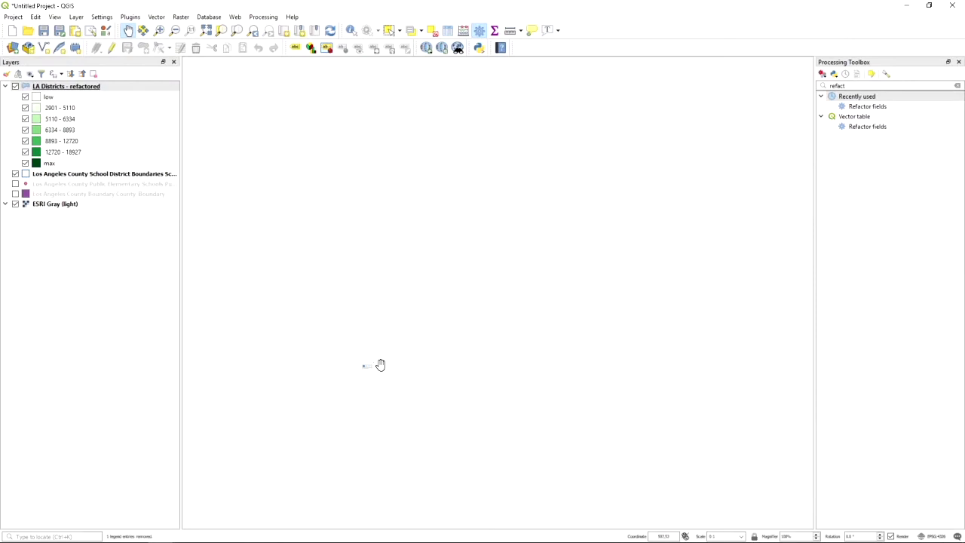
{"action": "left_click", "coordinate": [16, 205]}
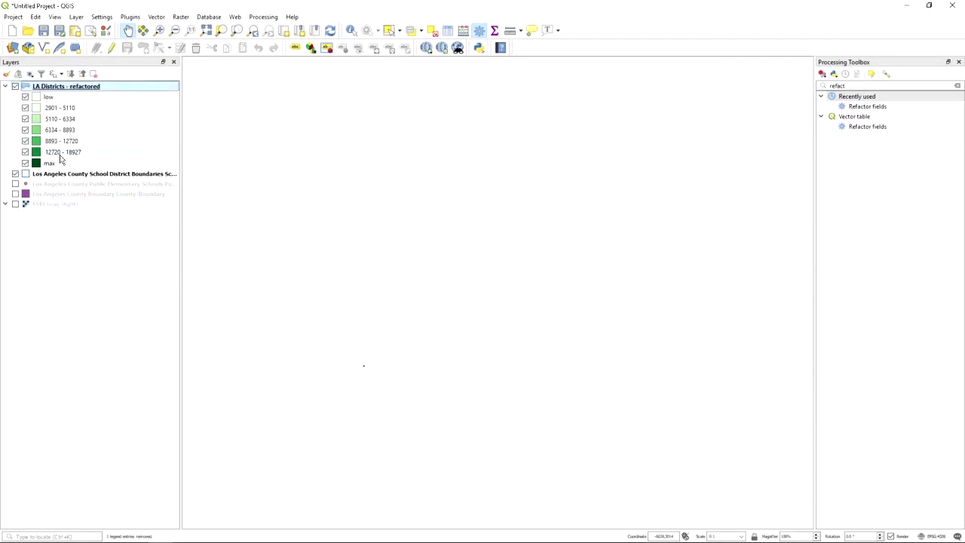
- Zoom the map to the extent of the LA Districts - refactored layer
{"action": "left_click_drag", "start_coordinate": [359, 277], "coordinate": [428, 228]}
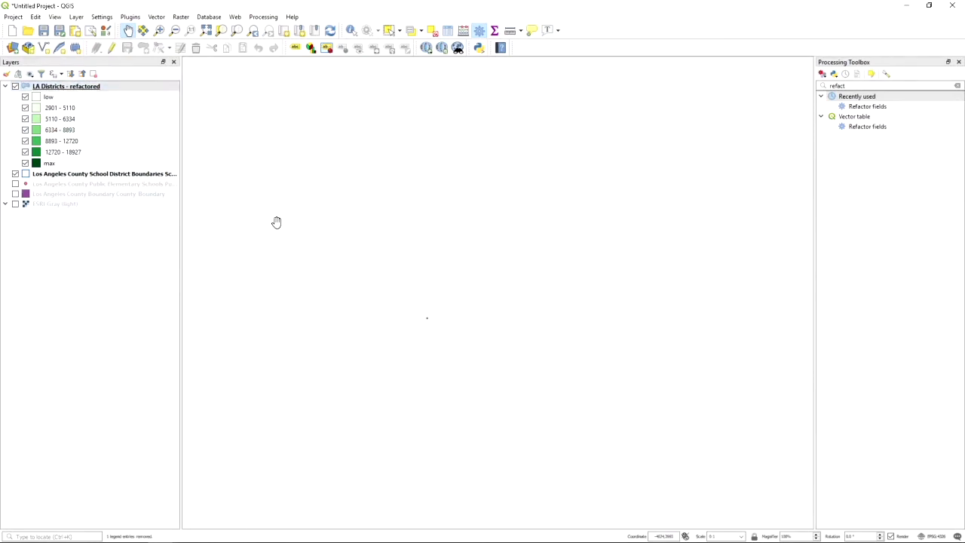
{"action": "right_click", "coordinate": [65, 88]}
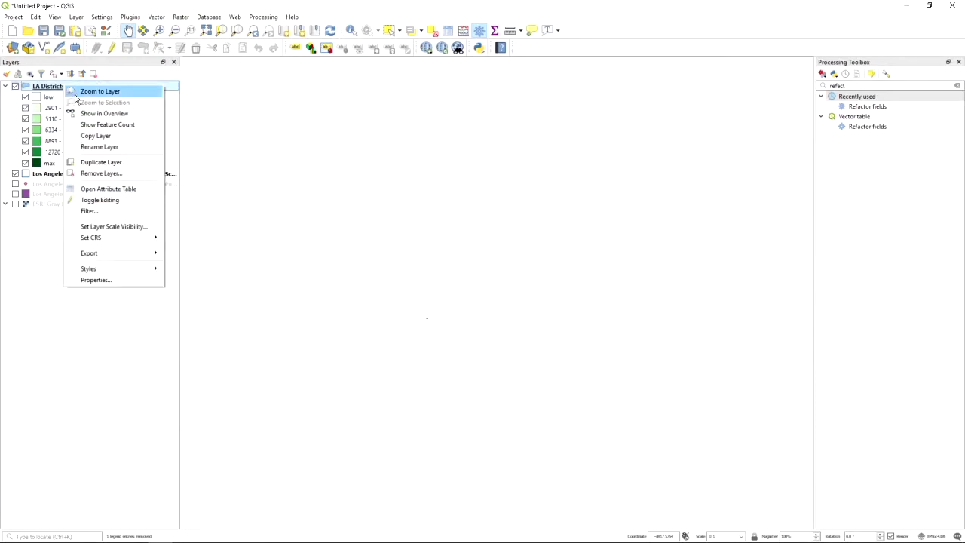
{"action": "left_click", "coordinate": [76, 94]}
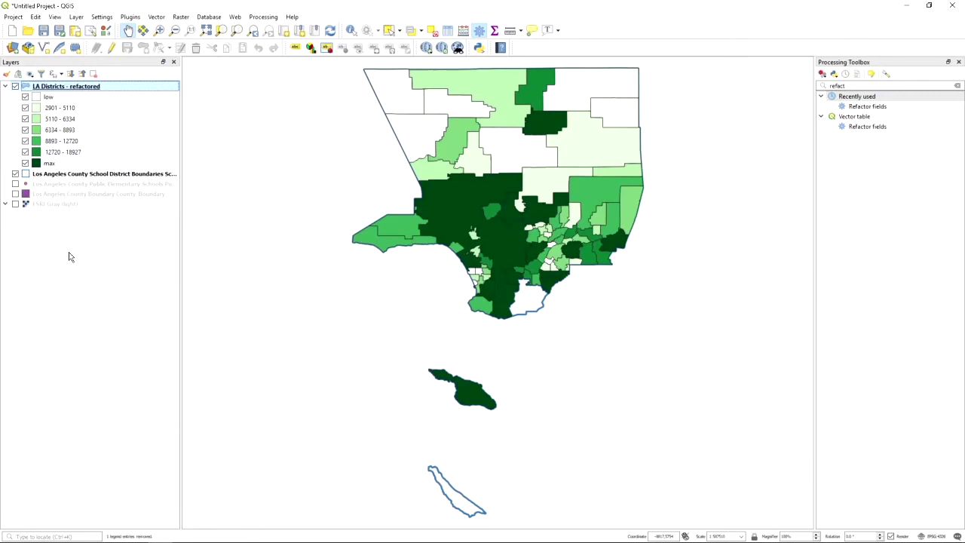
- Switch to the School of Data presentation in the browser and advance to the Quick Start slide on Spatial Data + R + RStudio
{"action": "mouse_move", "coordinate": [154, 542]}
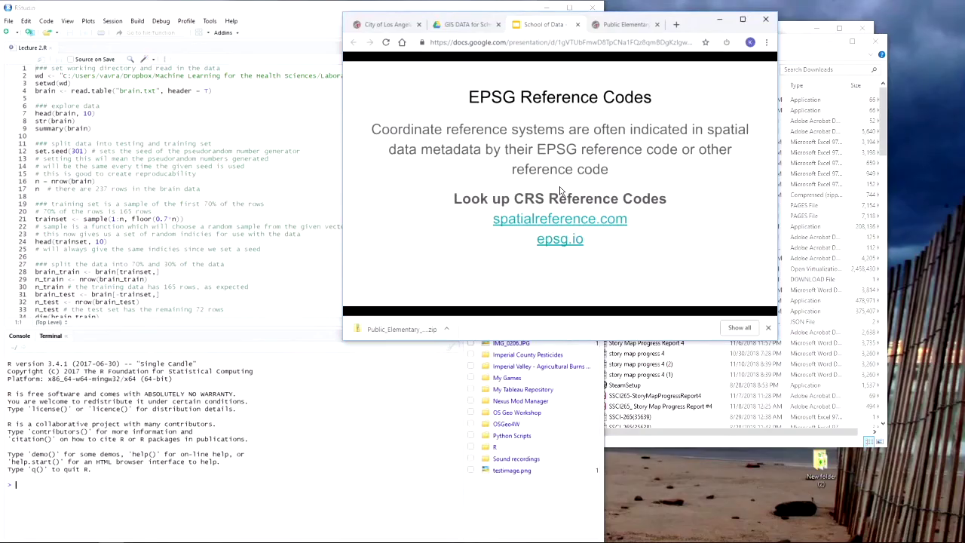
{"action": "left_click", "coordinate": [553, 175]}
{"action": "left_click", "coordinate": [552, 175]}
{"action": "left_click", "coordinate": [552, 174]}
{"action": "left_click", "coordinate": [552, 181]}
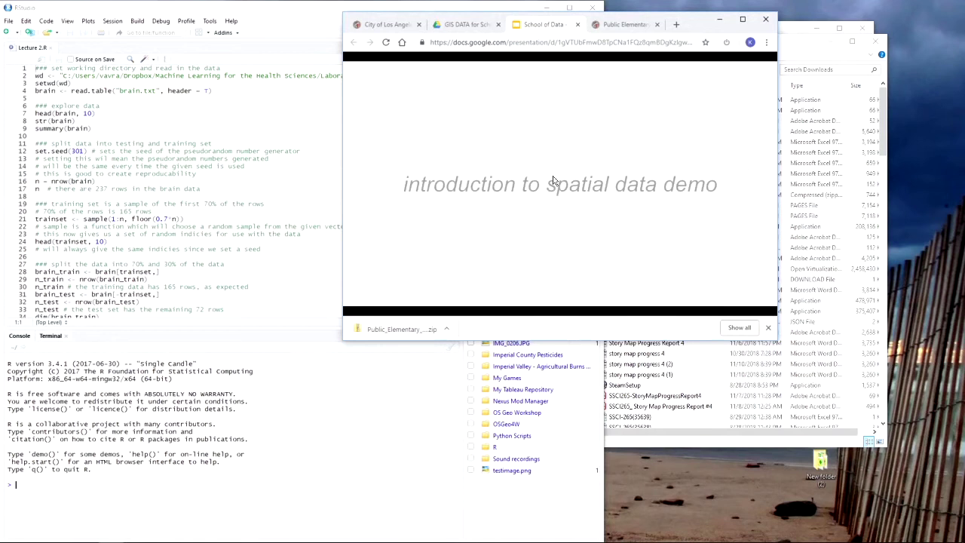
{"action": "left_click", "coordinate": [553, 181]}
{"action": "left_click", "coordinate": [552, 181]}
{"action": "left_click", "coordinate": [552, 181]}
{"action": "left_click", "coordinate": [552, 181]}
{"action": "left_click", "coordinate": [553, 181]}
{"action": "left_click", "coordinate": [552, 181]}
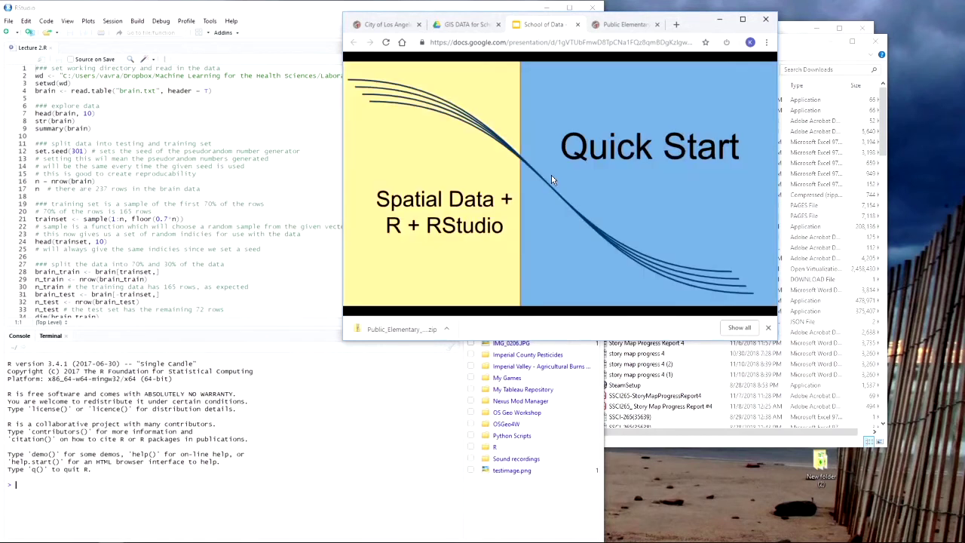
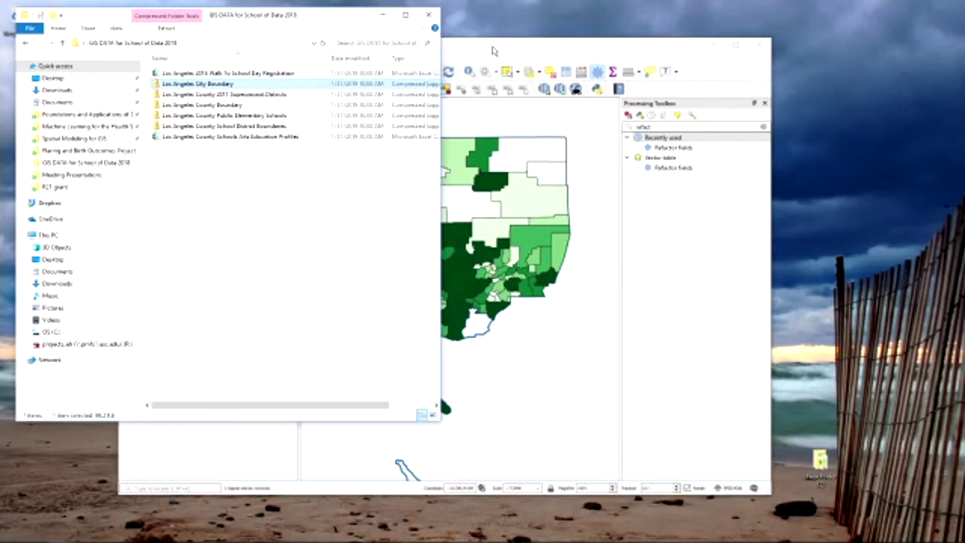
- Move the QGIS window clear of the data folder window and collapse the legend of the LA Districts - refactored layer
{"action": "left_click_drag", "start_coordinate": [493, 50], "coordinate": [627, 57]}
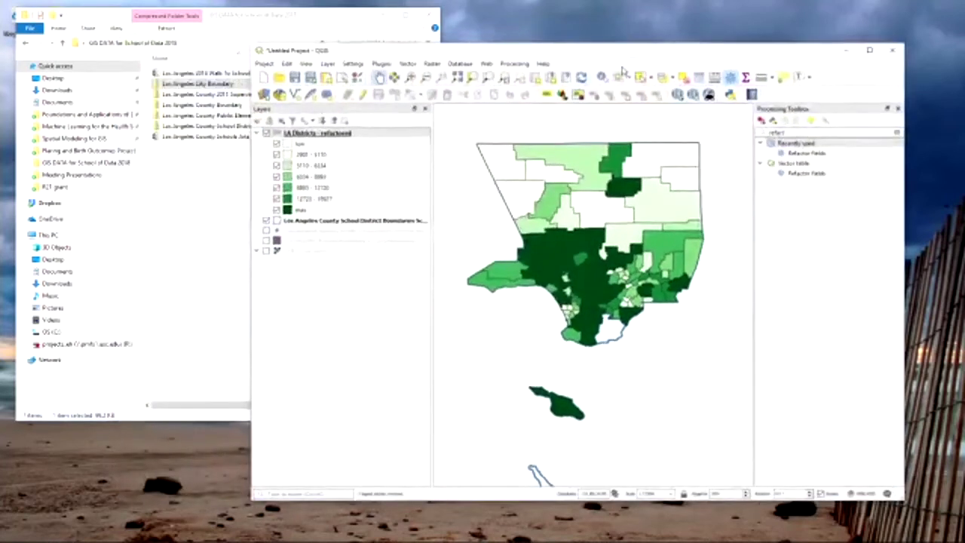
{"action": "left_click", "coordinate": [257, 133]}
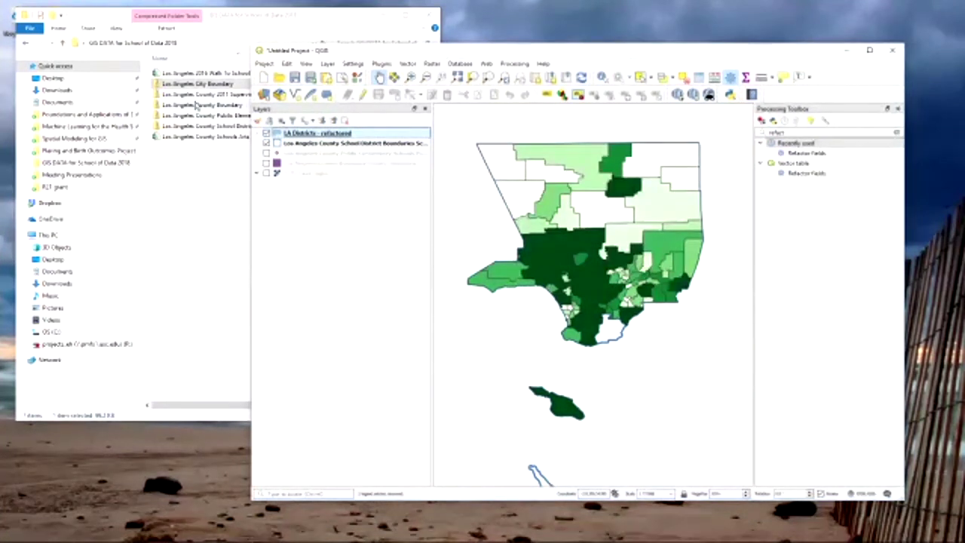
- Open the Los Angeles County Schools Arts Education Profiles CSV file from the GIS DATA for School of Data 2018 folder in Excel
{"action": "left_click", "coordinate": [194, 73]}
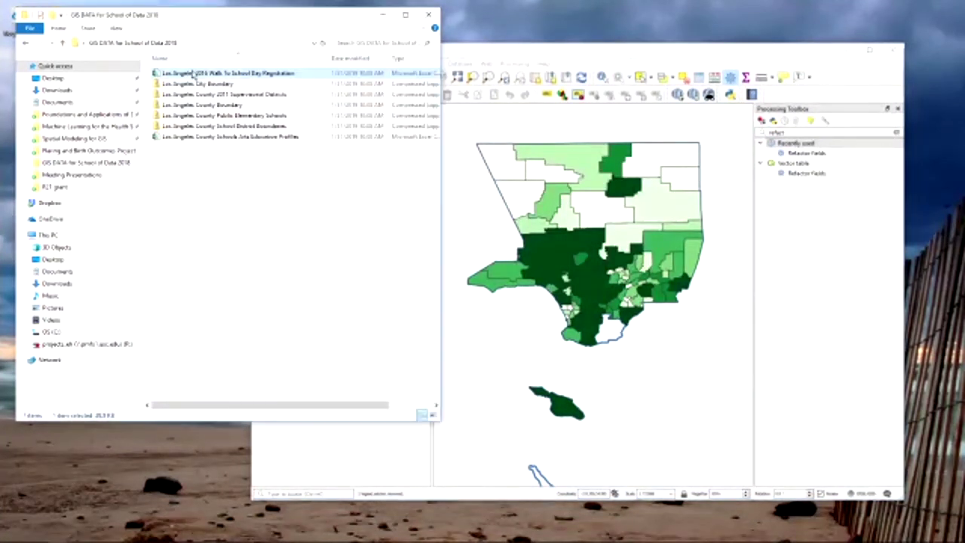
{"action": "left_click", "coordinate": [208, 139]}
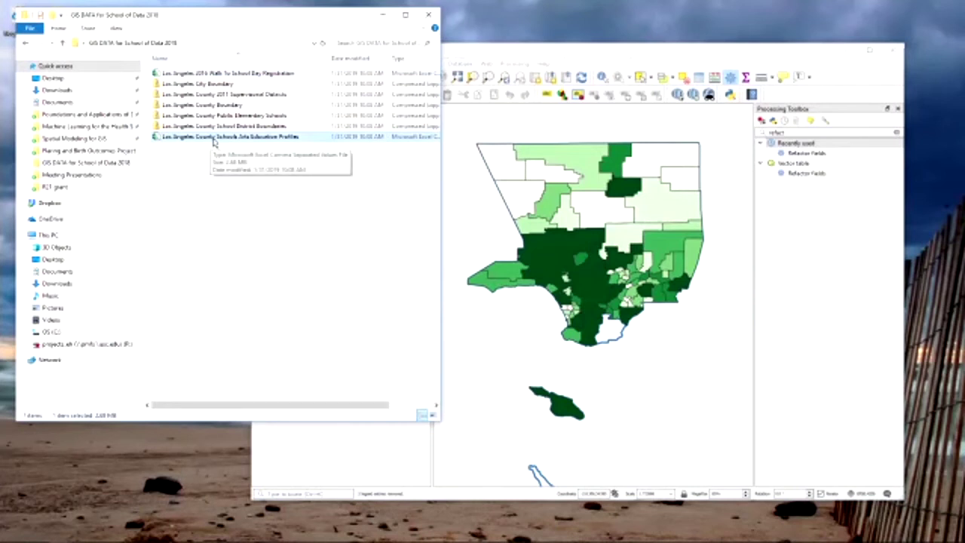
{"action": "double_click", "coordinate": [217, 140]}
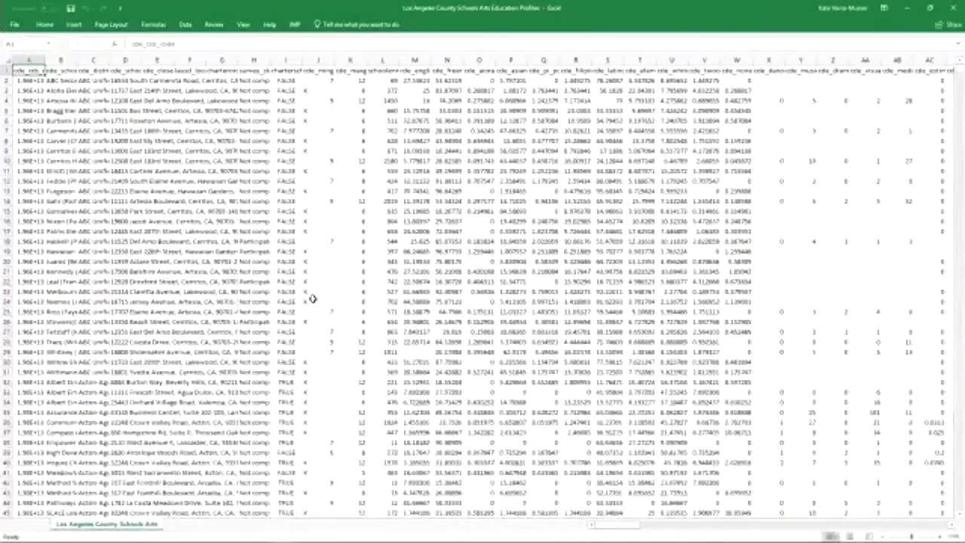
- Select the whole worksheet and autofit all column widths to their contents
{"action": "left_click", "coordinate": [6, 61]}
{"action": "left_click_drag", "start_coordinate": [754, 58], "coordinate": [754, 59]}
{"action": "double_click", "coordinate": [754, 59]}
{"action": "left_click", "coordinate": [618, 311]}
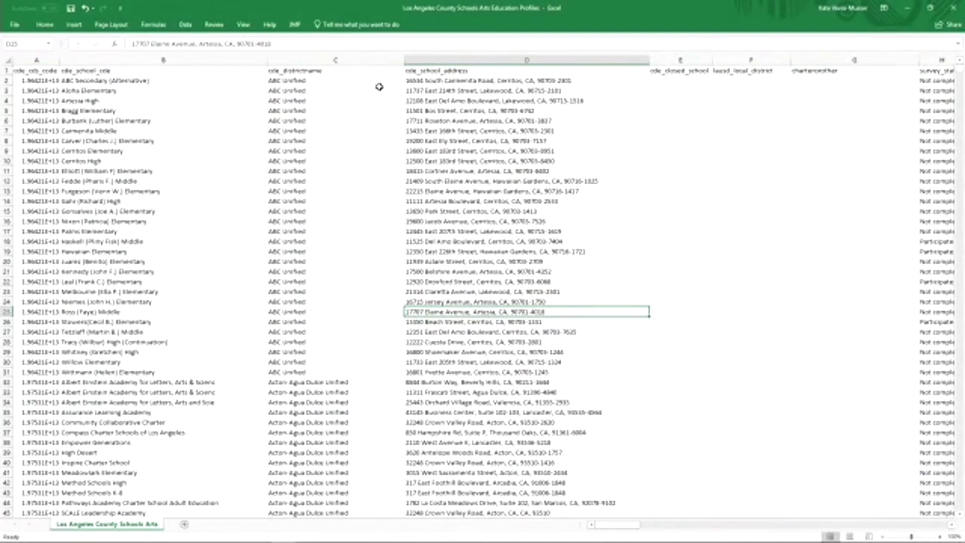
- Examine the school name, district name and address columns, along with the remaining attribute columns through the arts course counts
{"action": "left_click", "coordinate": [73, 57]}
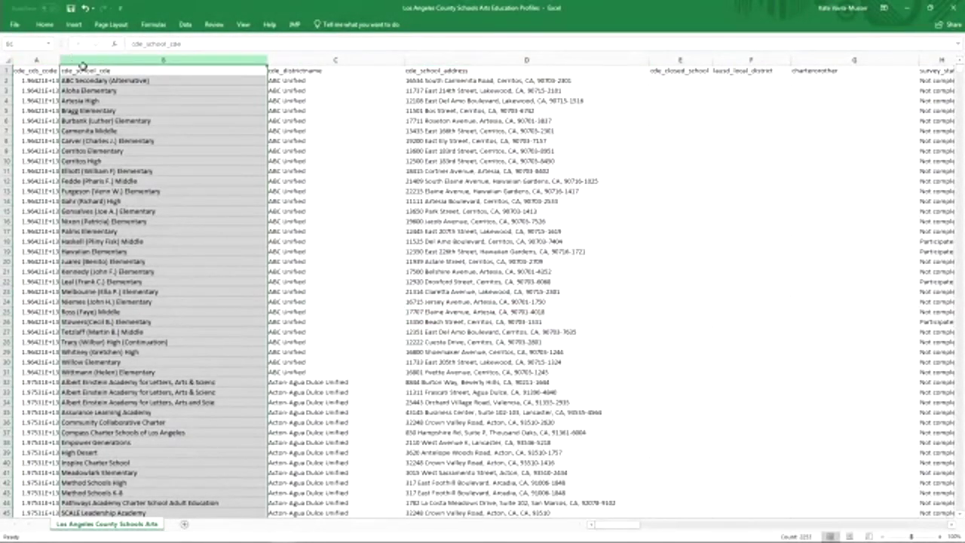
{"action": "left_click", "coordinate": [87, 71]}
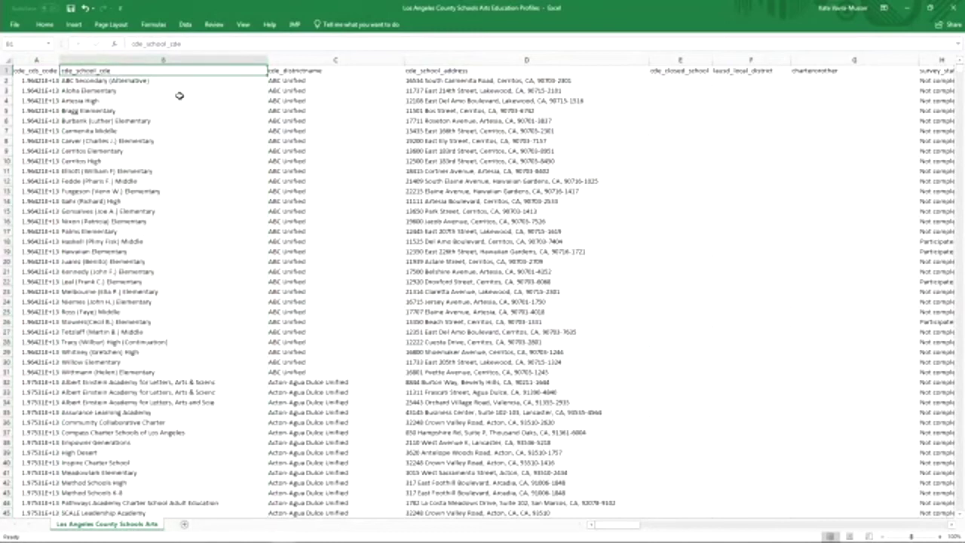
{"action": "left_click", "coordinate": [317, 56]}
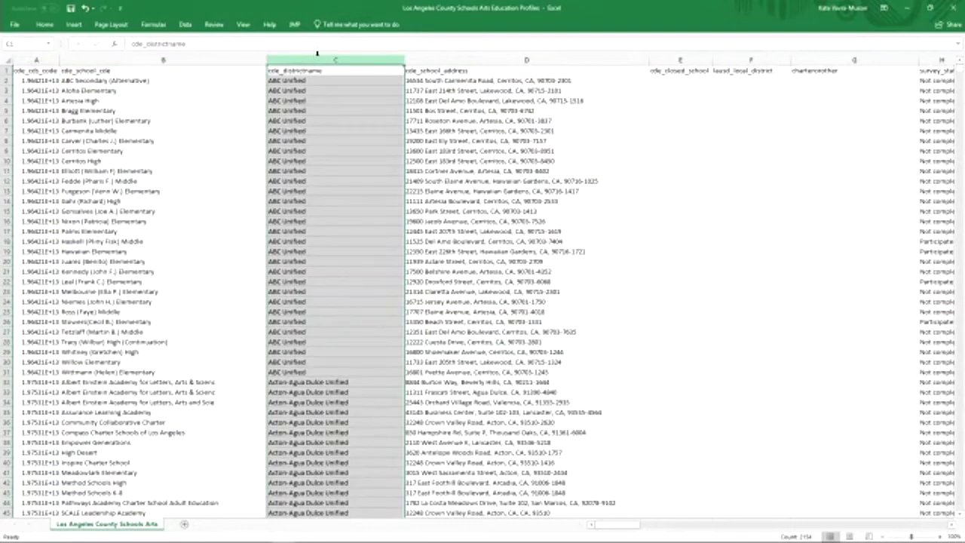
{"action": "left_click", "coordinate": [427, 56]}
{"action": "left_click_drag", "start_coordinate": [673, 53], "coordinate": [452, 61]}
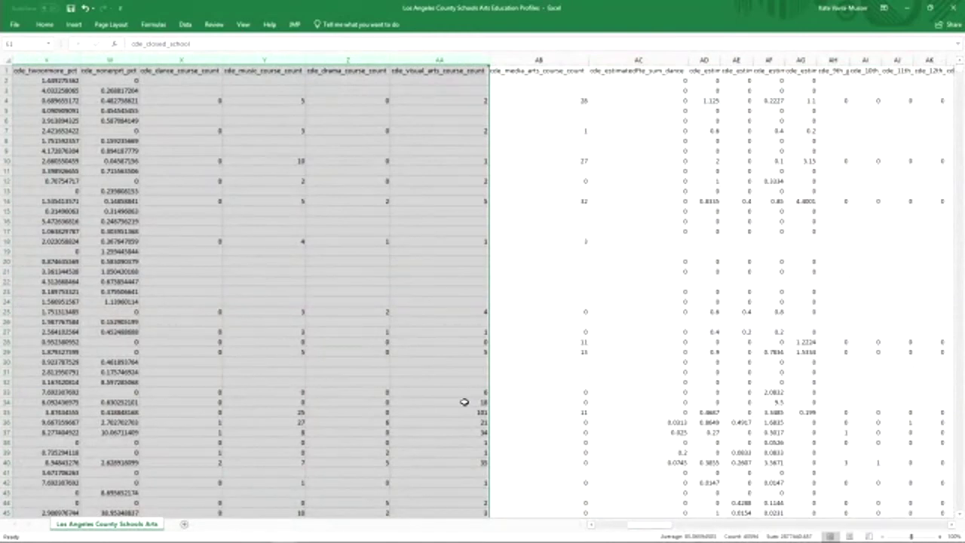
{"action": "left_click_drag", "start_coordinate": [628, 525], "coordinate": [596, 526]}
{"action": "left_click", "coordinate": [101, 71]}
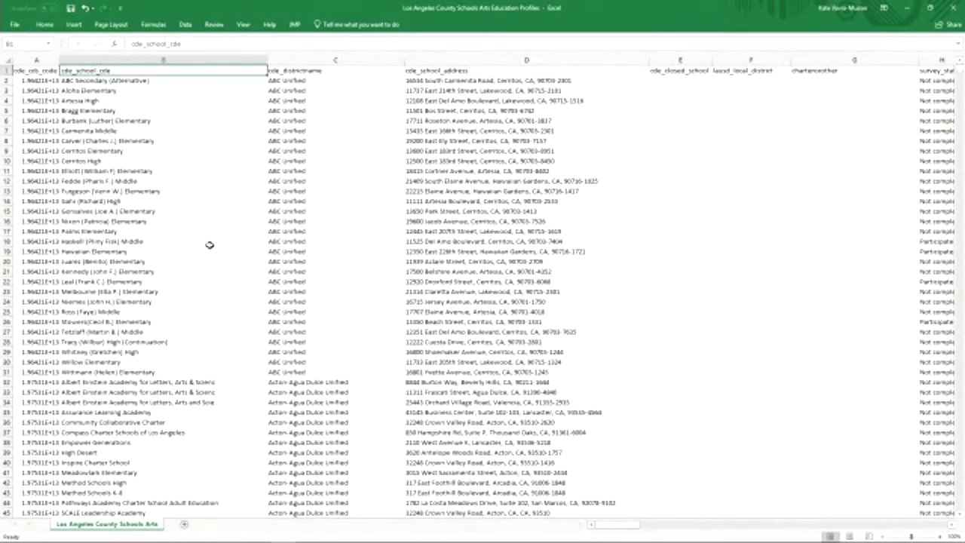
- Close the arts education profiles workbook without saving the changes
{"action": "left_click", "coordinate": [952, 8]}
{"action": "left_click", "coordinate": [479, 291]}
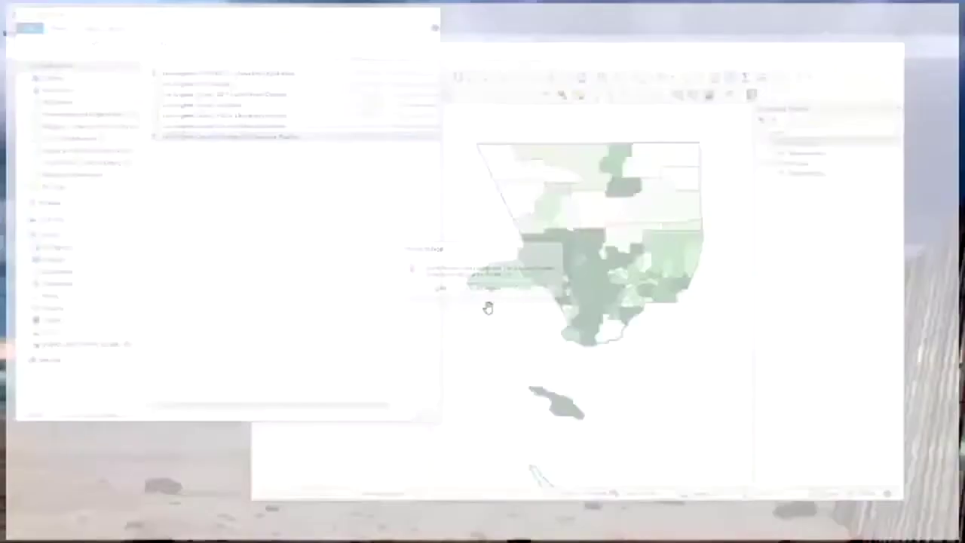
- Maximize the QGIS window and hide the LA Districts - refactored and Los Angeles County School District Boundaries layers
{"action": "left_click", "coordinate": [871, 51]}
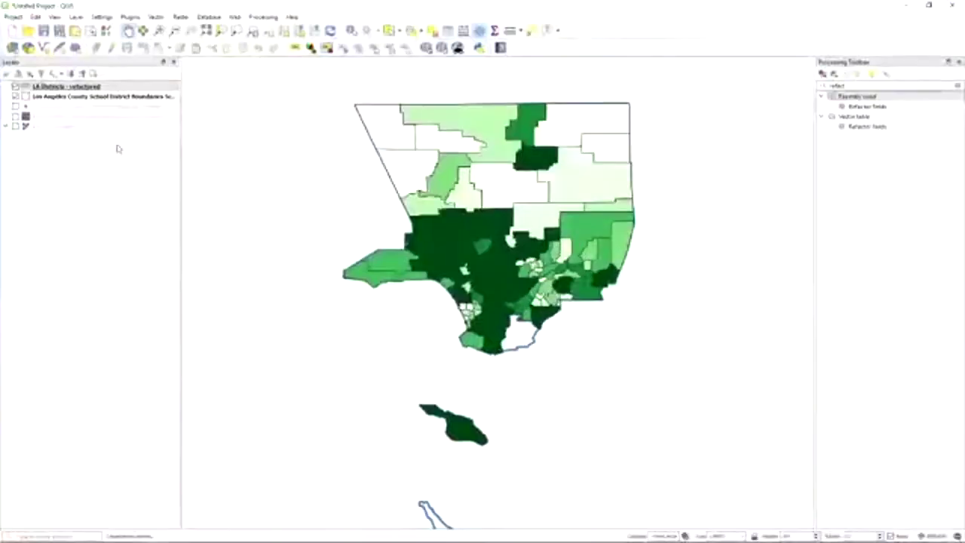
{"action": "left_click", "coordinate": [15, 86]}
{"action": "left_click", "coordinate": [15, 97]}
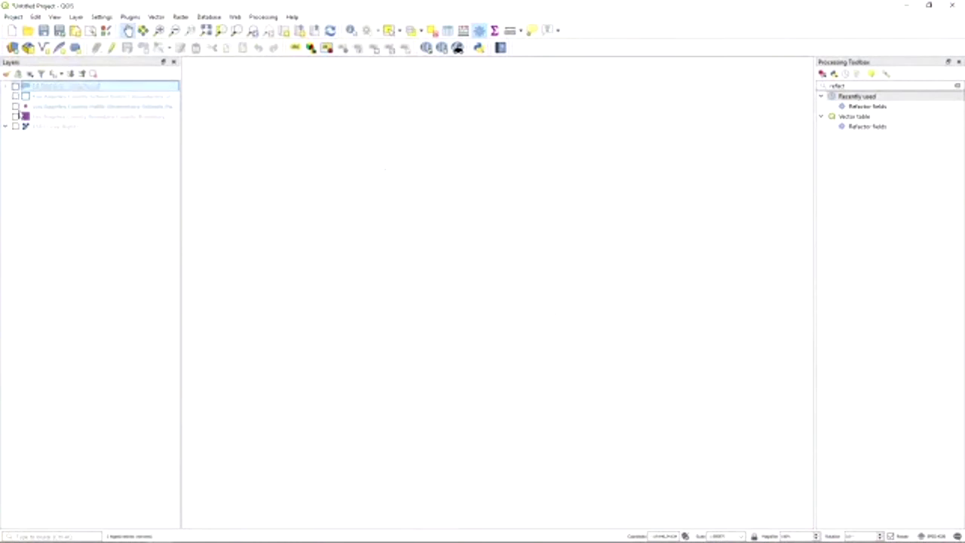
- Show the Los Angeles County Public Elementary Schools layer on the map and check its symbology properties
{"action": "left_click", "coordinate": [15, 106]}
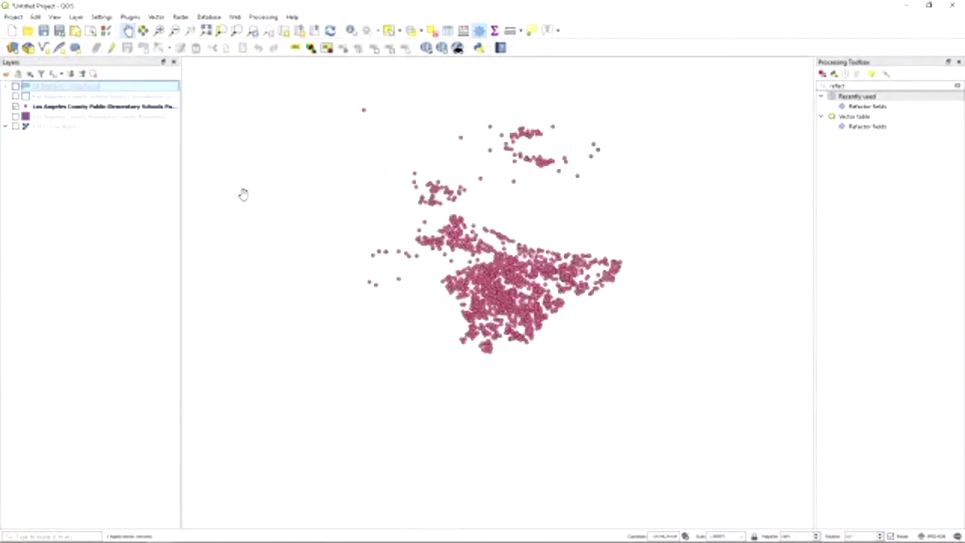
{"action": "left_click", "coordinate": [107, 108]}
{"action": "double_click", "coordinate": [108, 111]}
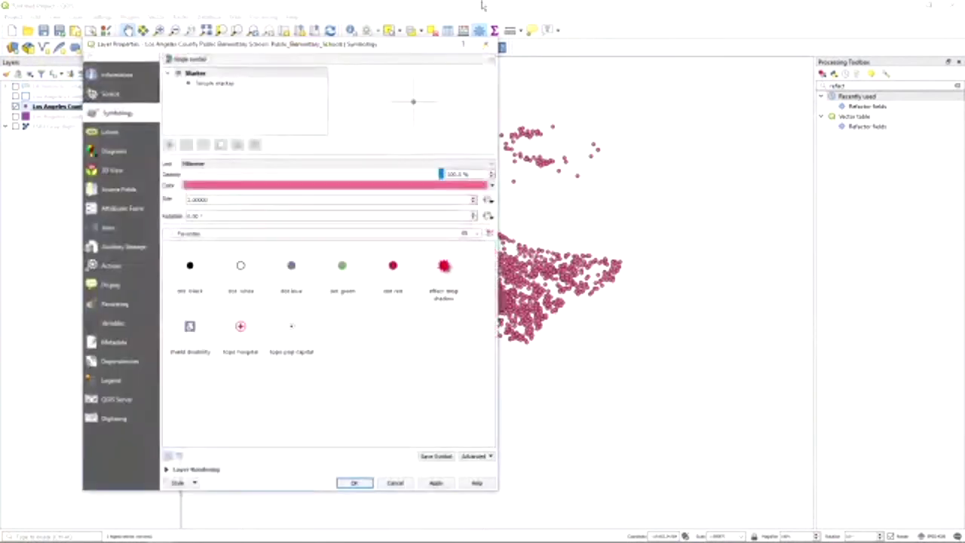
{"action": "left_click", "coordinate": [492, 39]}
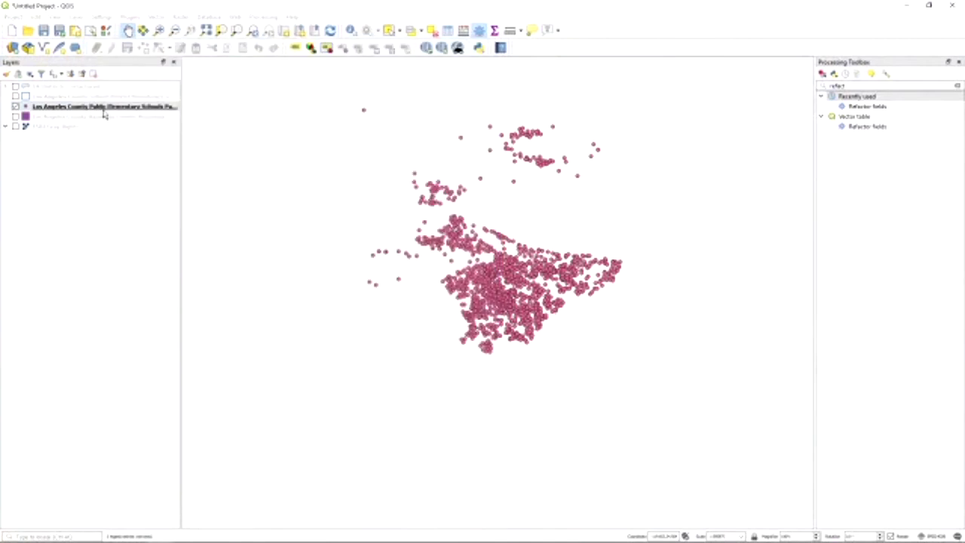
- Inspect the elementary schools layer's attribute table, widening the Name column to read the full school names
{"action": "right_click", "coordinate": [104, 114]}
{"action": "left_click", "coordinate": [131, 229]}
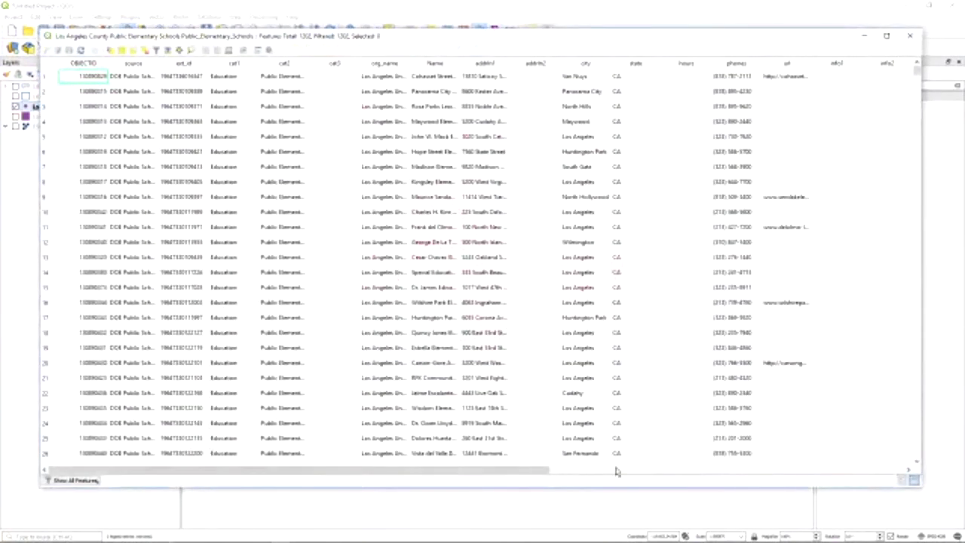
{"action": "left_click_drag", "start_coordinate": [458, 66], "coordinate": [591, 64]}
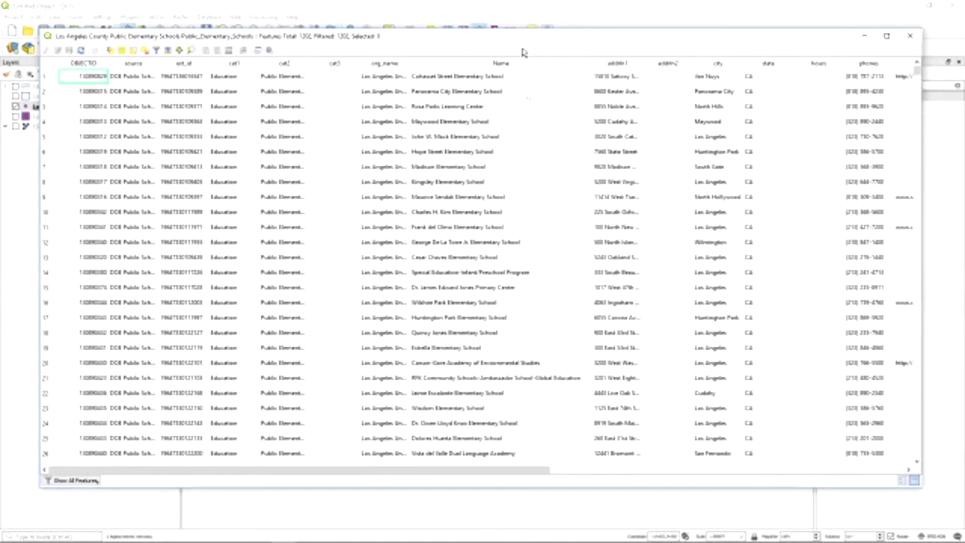
{"action": "left_click", "coordinate": [912, 36]}
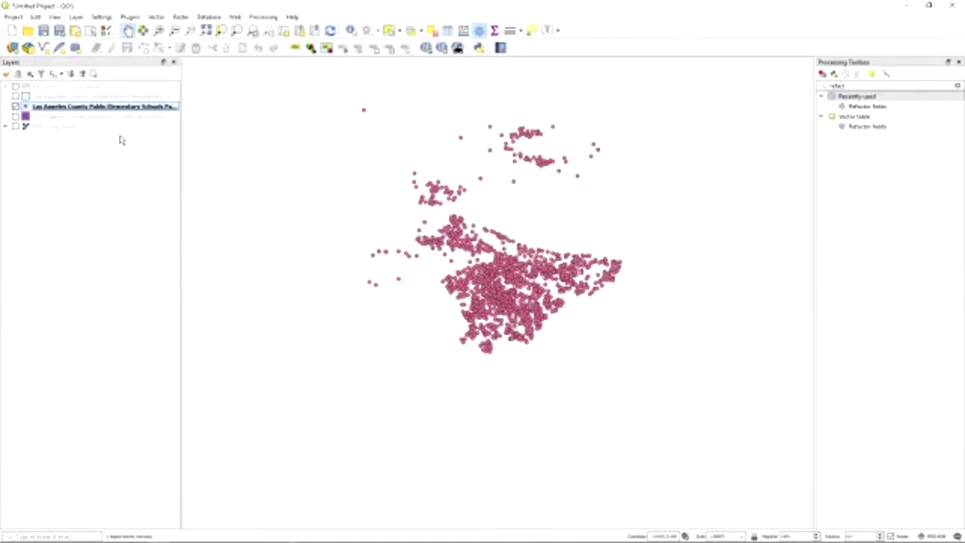
- Add the Los Angeles County Schools Arts Education Profiles file from the GIS DATA for School of Data 2018 folder to the QGIS project
{"action": "double_click", "coordinate": [583, 6]}
{"action": "left_click", "coordinate": [224, 150]}
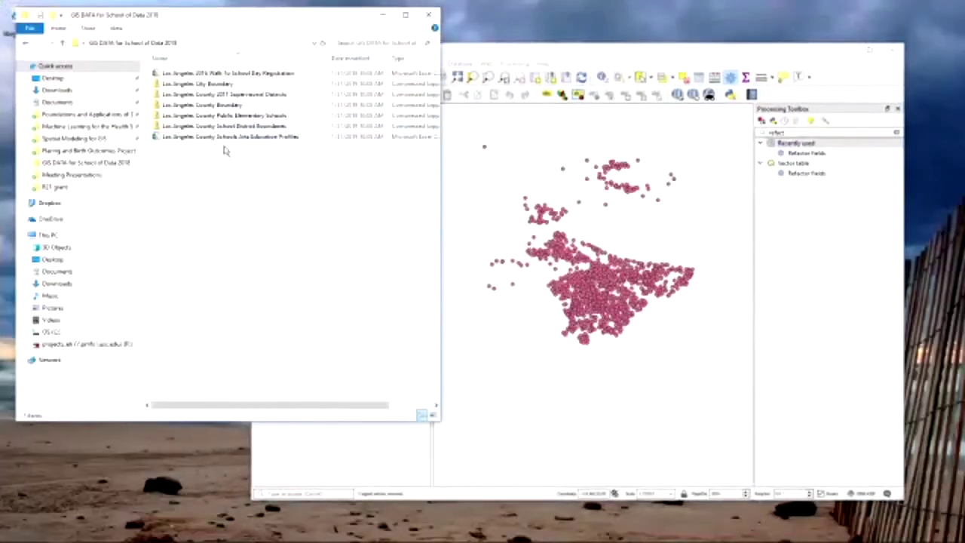
{"action": "left_click", "coordinate": [231, 136]}
{"action": "left_click_drag", "start_coordinate": [231, 137], "coordinate": [516, 345]}
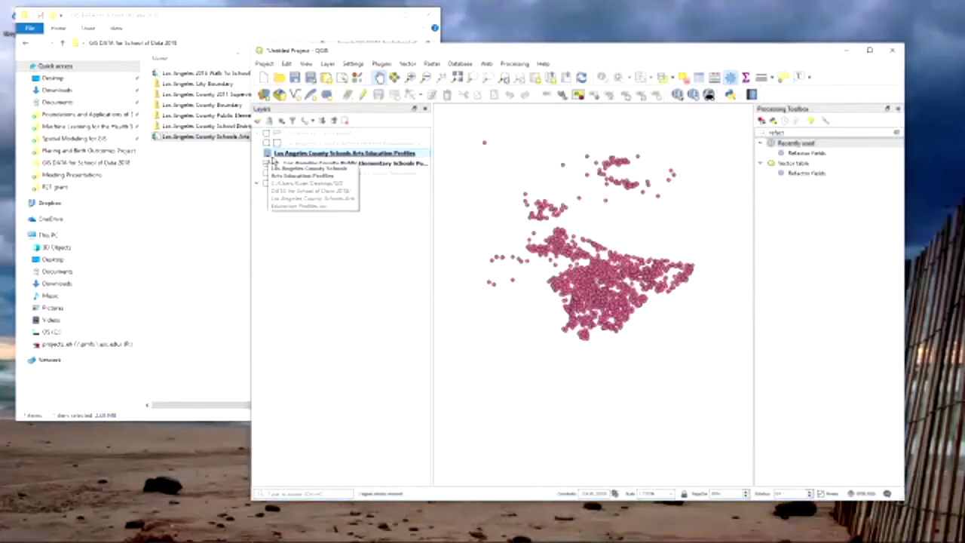
{"action": "left_click", "coordinate": [869, 50]}
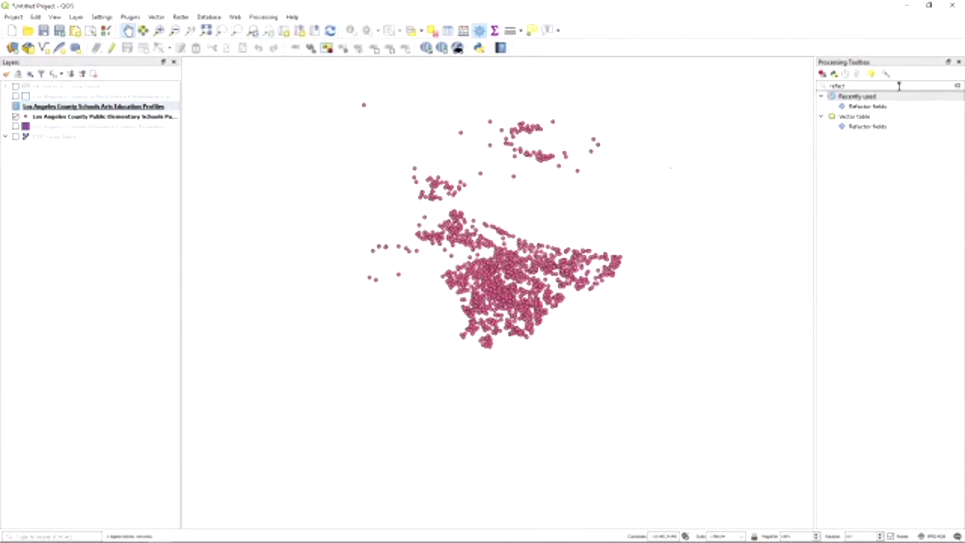
- Search the processing tools for "join by a" and open Join attributes by field value
{"action": "left_click", "coordinate": [957, 86]}
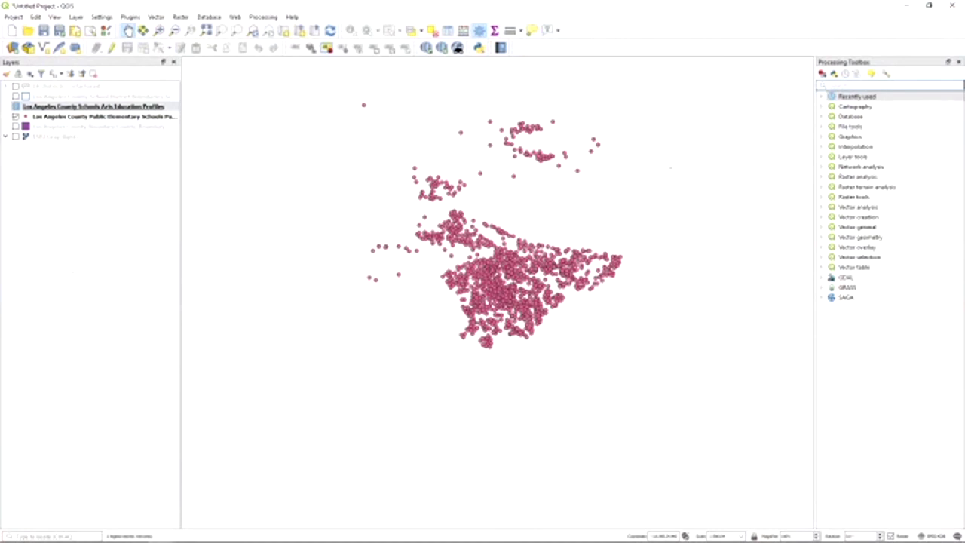
{"action": "type", "text": "join by a"}
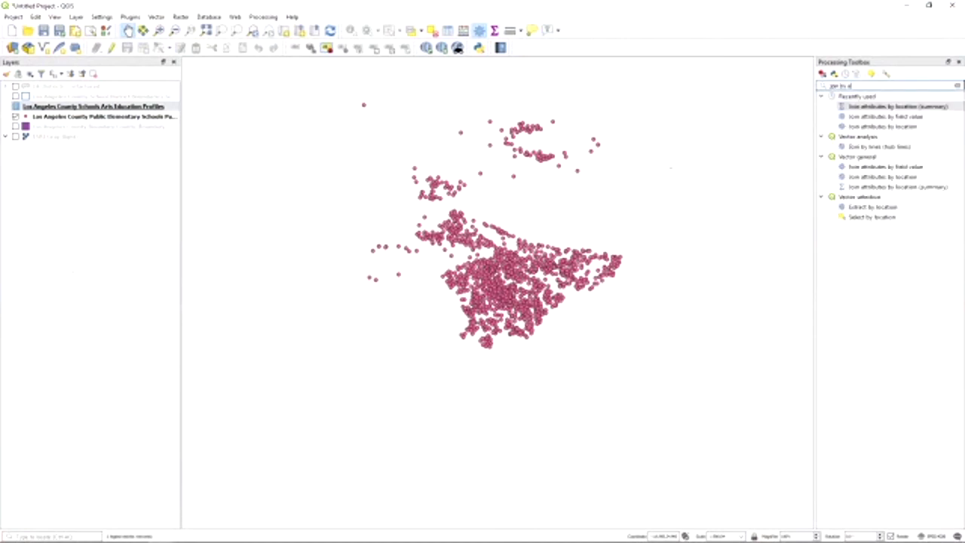
{"action": "left_click", "coordinate": [910, 118]}
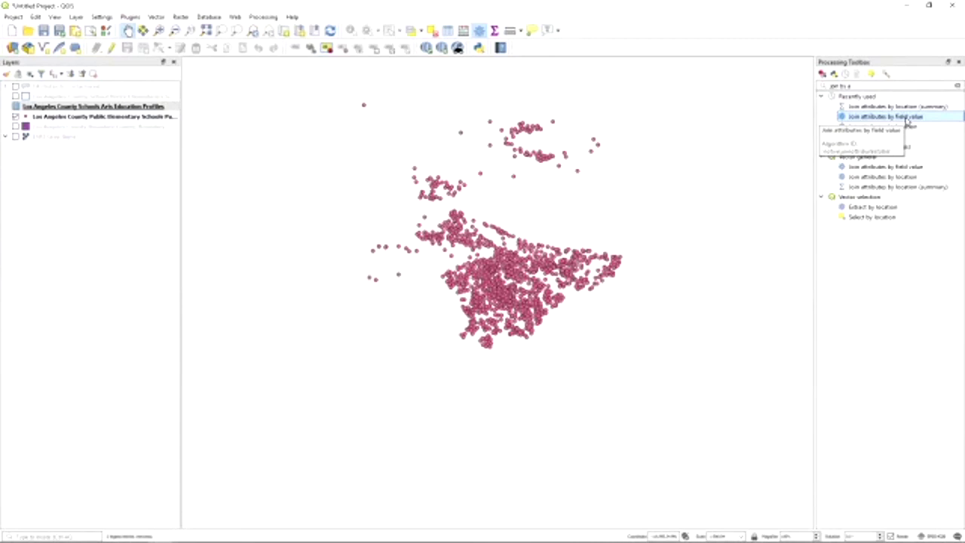
{"action": "double_click", "coordinate": [906, 118]}
{"action": "left_click_drag", "start_coordinate": [558, 62], "coordinate": [658, 19]}
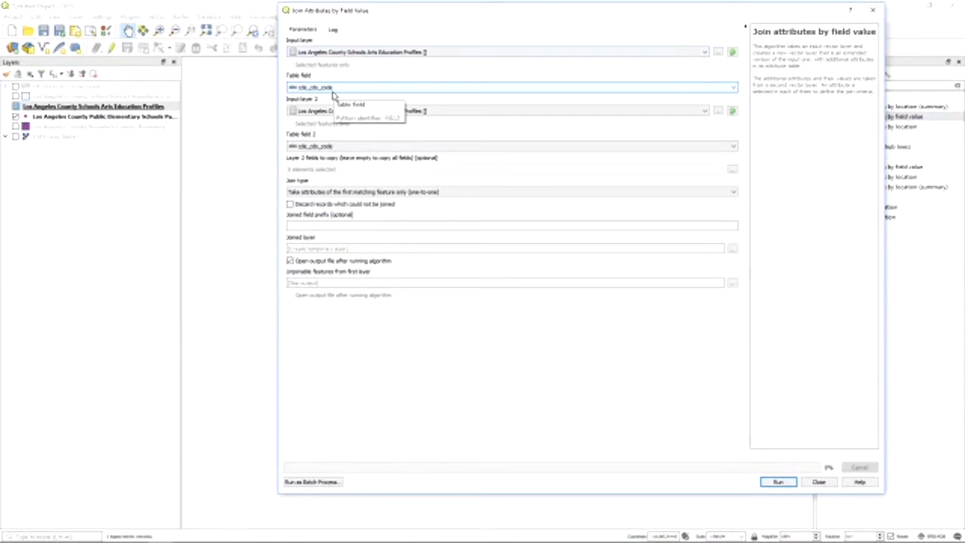
- Set the join's input layer to Los Angeles County Public Elementary Schools and input layer 2 to Los Angeles County Schools Arts Education Profiles
{"action": "left_click", "coordinate": [341, 53]}
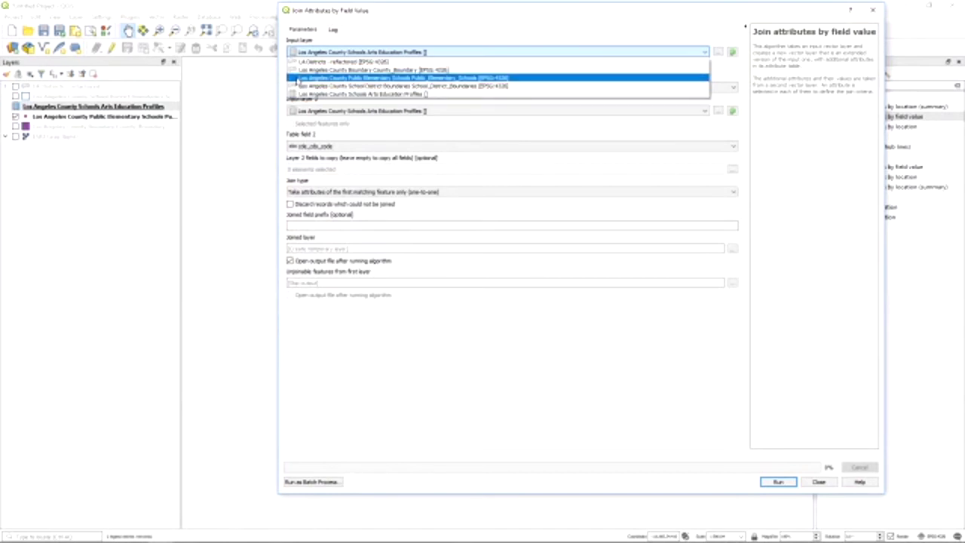
{"action": "left_click", "coordinate": [299, 79]}
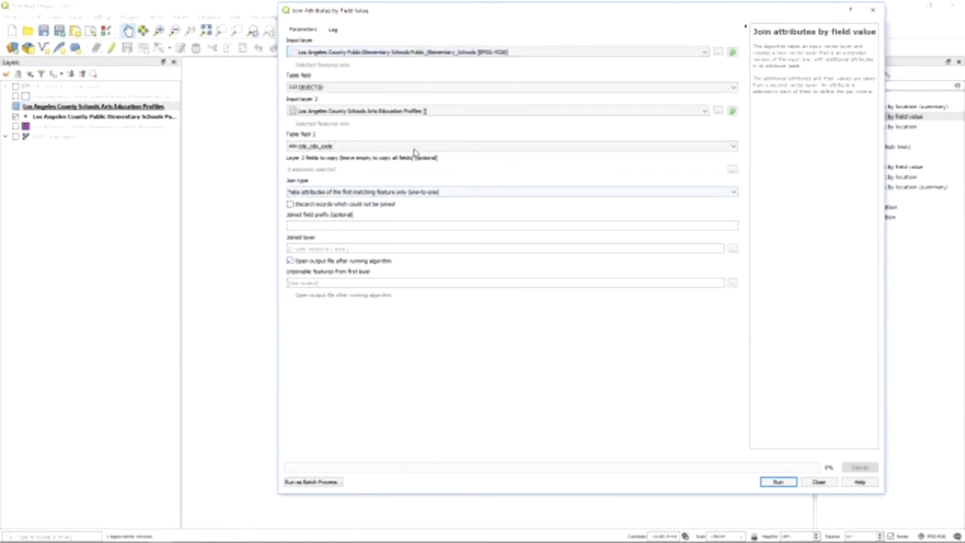
{"action": "left_click", "coordinate": [327, 113]}
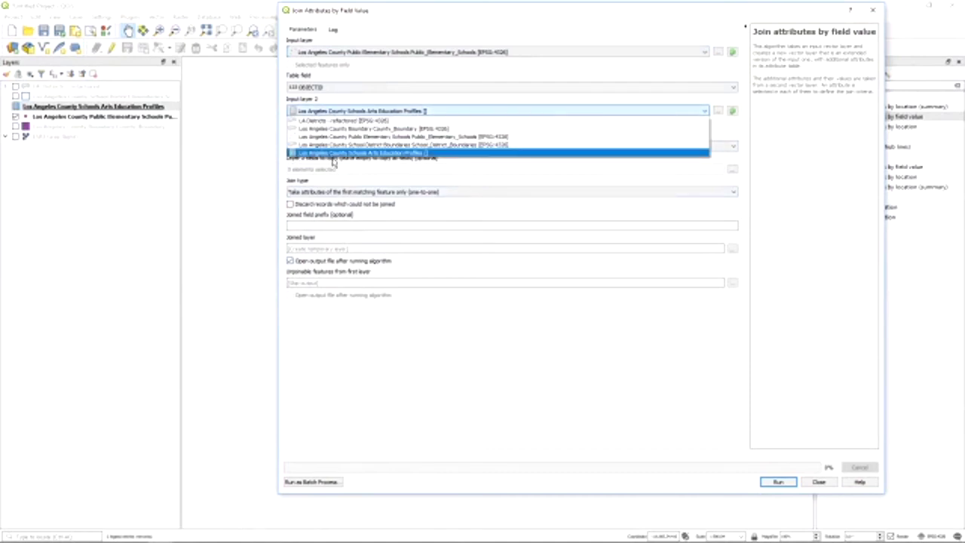
{"action": "left_click", "coordinate": [347, 155]}
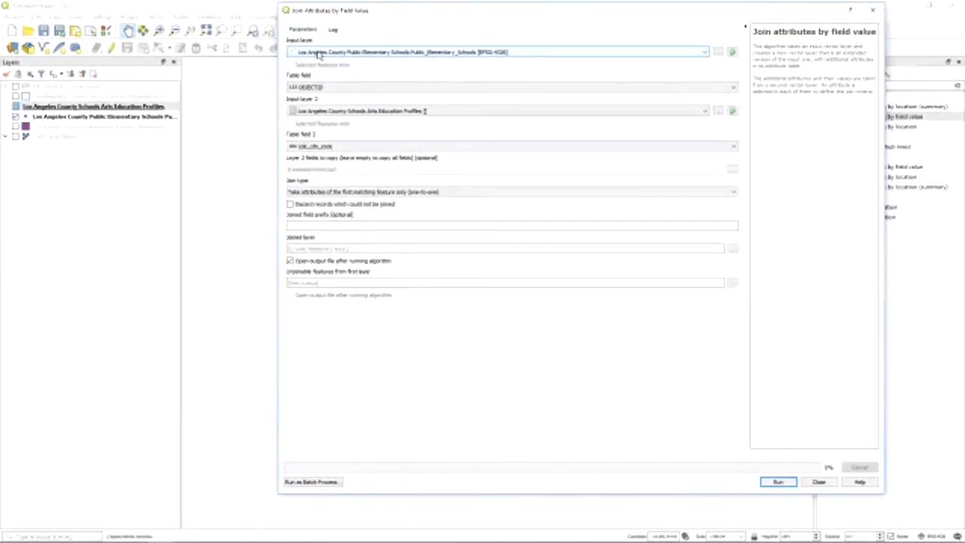
- Match the two join layers on table field Name and table field 2 cde_school_cde
{"action": "left_click", "coordinate": [309, 88]}
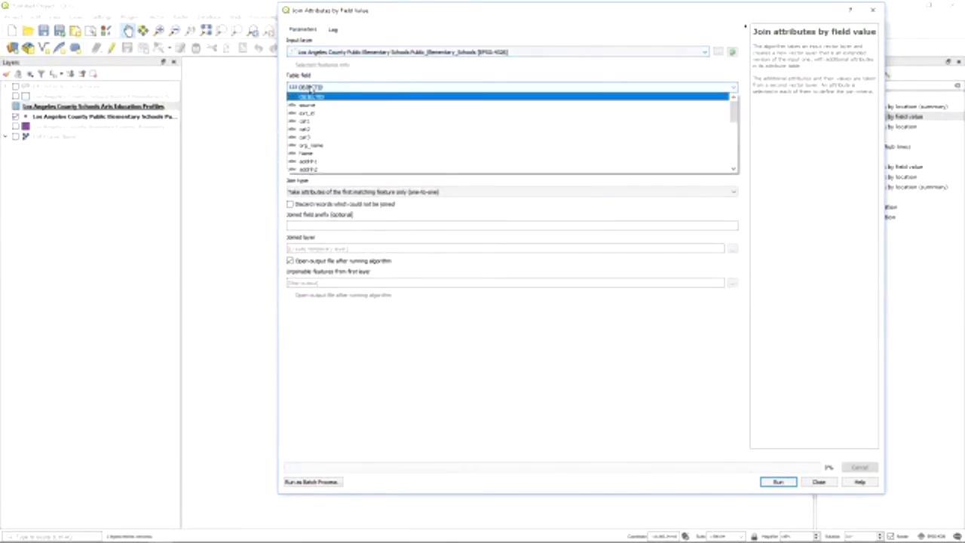
{"action": "left_click", "coordinate": [334, 157]}
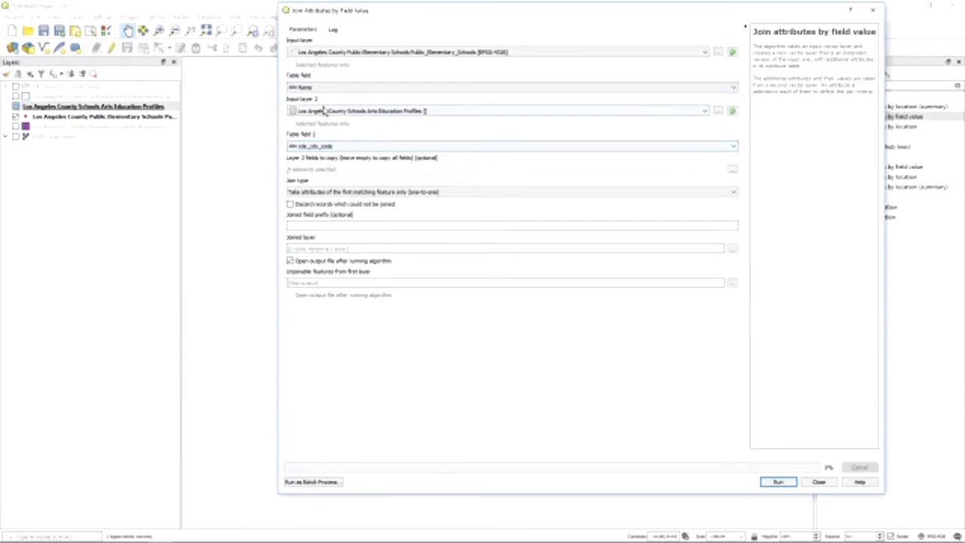
{"action": "left_click", "coordinate": [327, 146]}
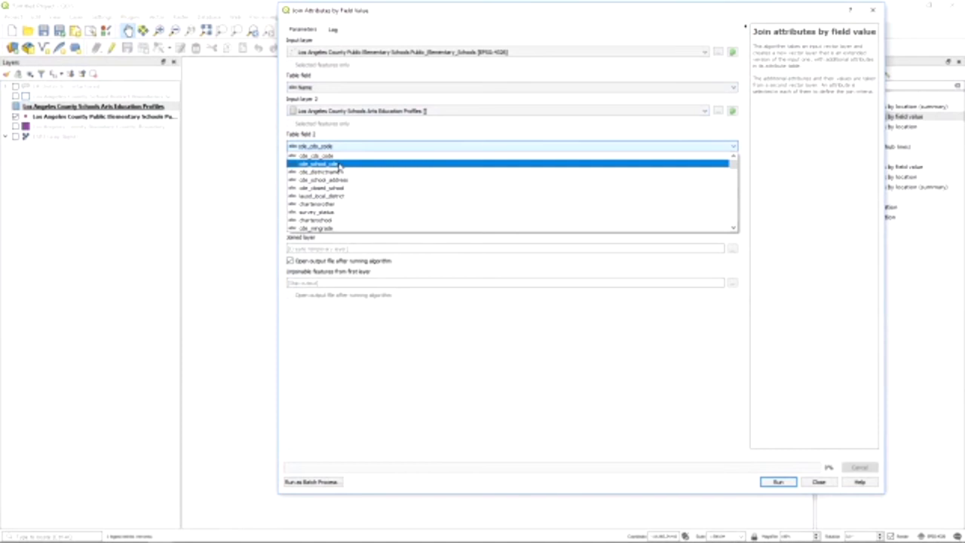
{"action": "left_click", "coordinate": [339, 164]}
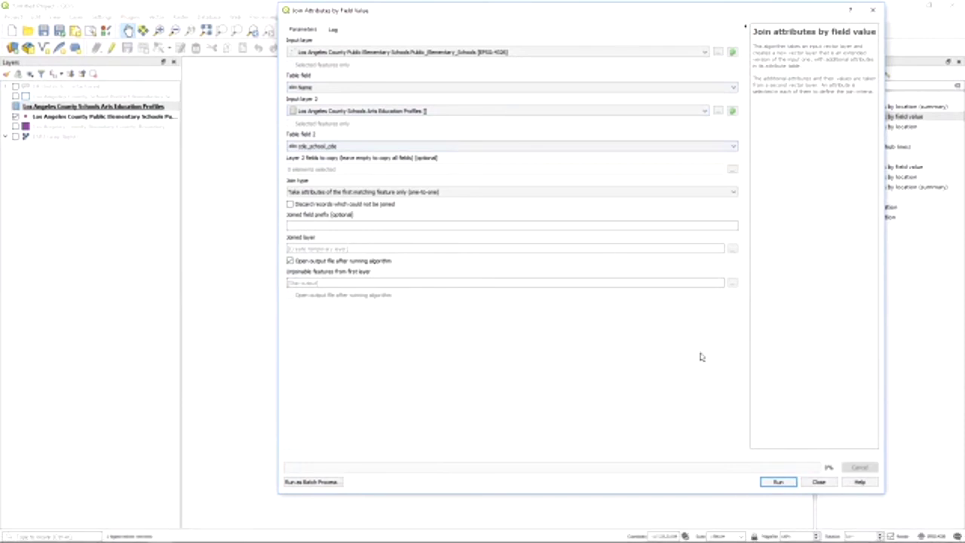
- Switch to the Windows display settings, change the screen resolution to 1280 × 720 and keep it
{"action": "right_click", "coordinate": [554, 533]}
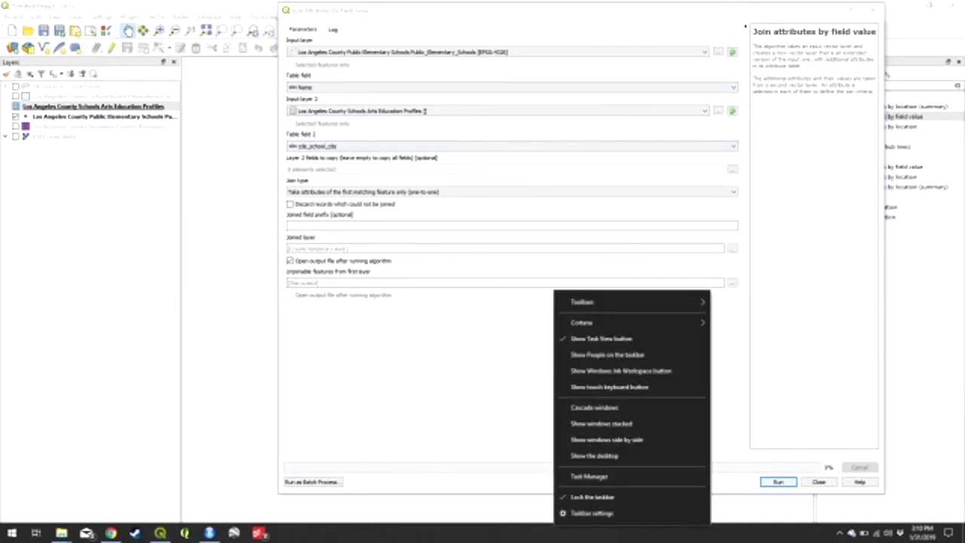
{"action": "left_click", "coordinate": [6, 536]}
{"action": "type", "text": "displays"}
{"action": "key", "text": "BackSpace"}
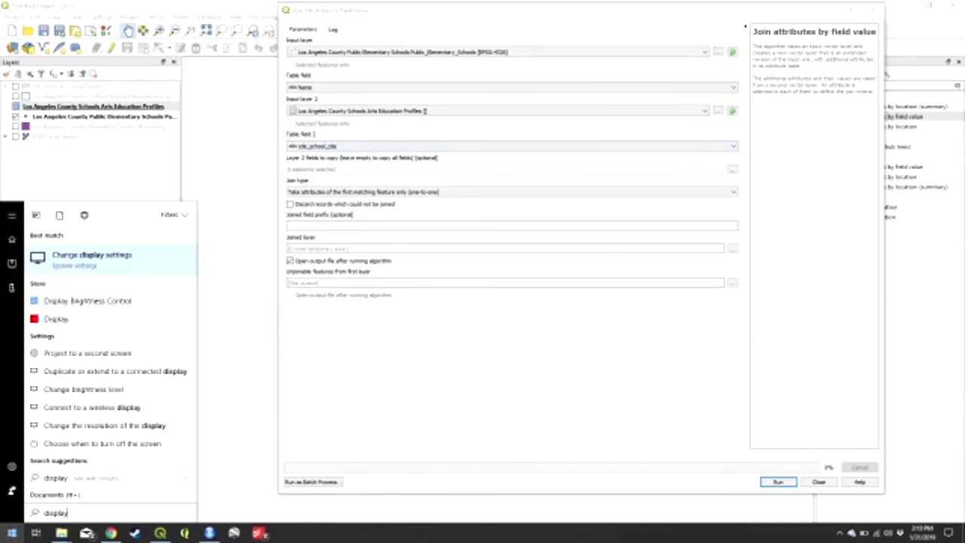
{"action": "key", "text": "Return"}
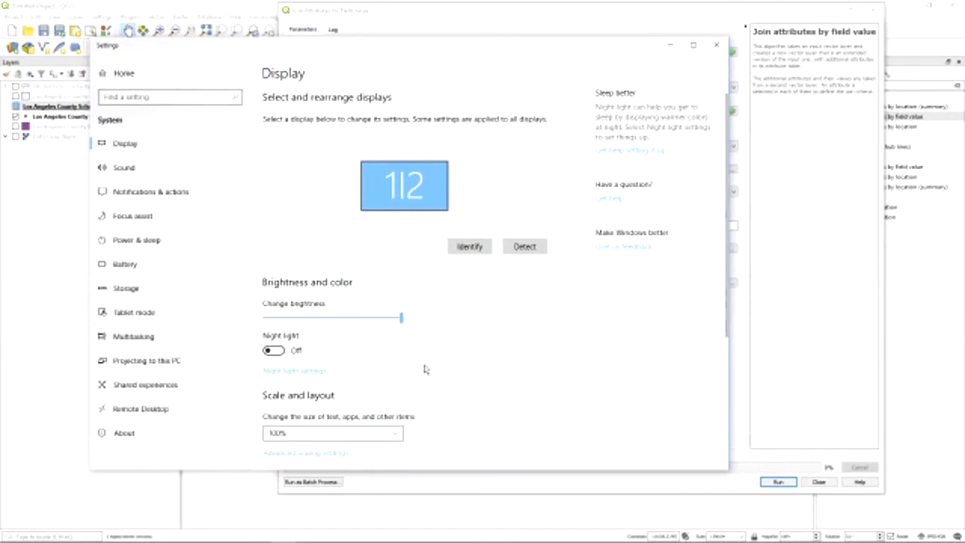
{"action": "scroll", "coordinate": [407, 380], "scroll_direction": "down", "scroll_amount": 2}
{"action": "scroll", "coordinate": [406, 388], "scroll_direction": "down", "scroll_amount": 4}
{"action": "left_click", "coordinate": [398, 297]}
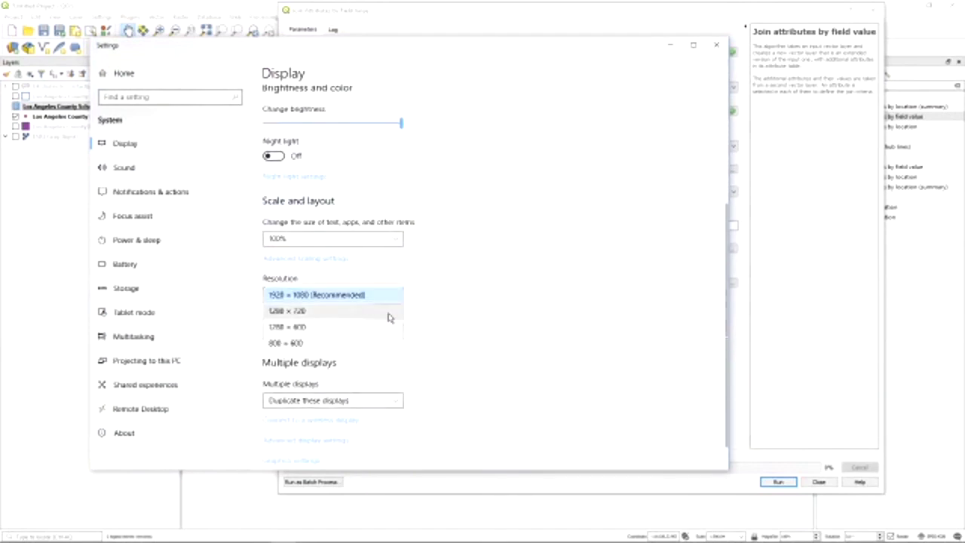
{"action": "left_click", "coordinate": [388, 313]}
{"action": "left_click", "coordinate": [599, 302]}
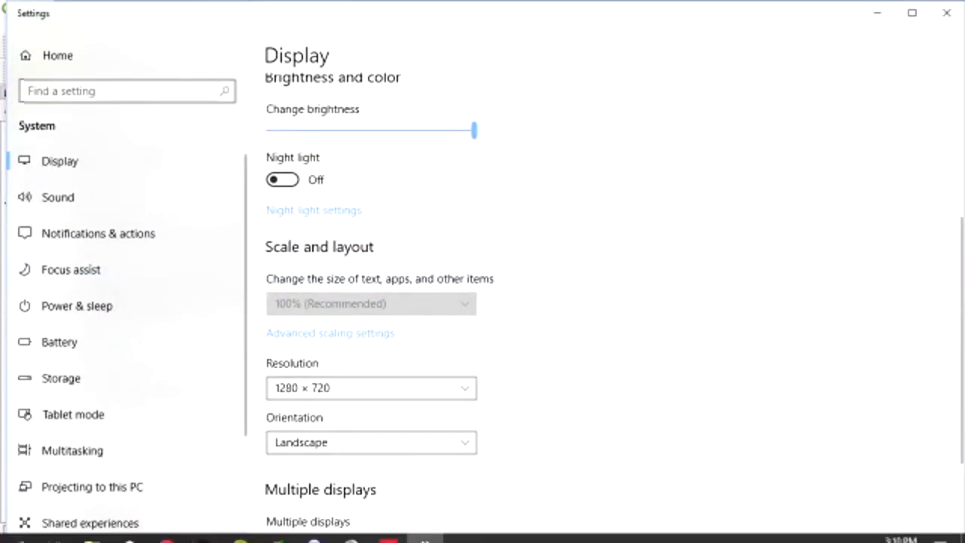
{"action": "left_click", "coordinate": [877, 13]}
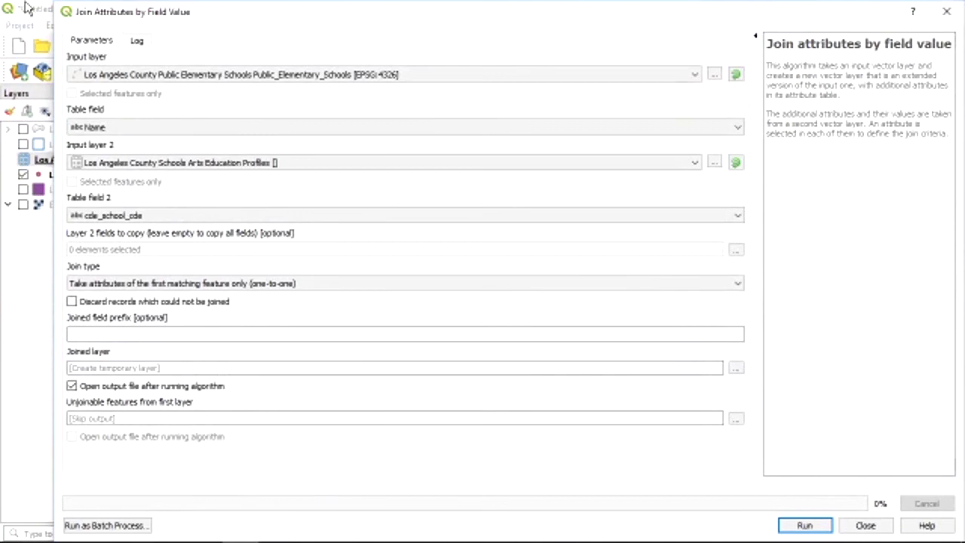
- Fit the join dialog to the screen, enable discarding records which could not be joined, and run the join
{"action": "left_click_drag", "start_coordinate": [56, 3], "coordinate": [104, 22]}
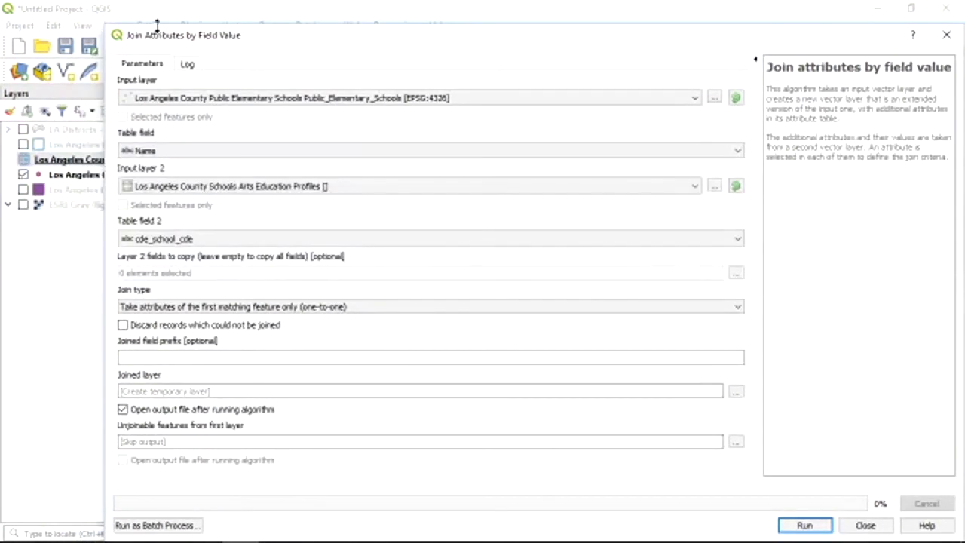
{"action": "left_click_drag", "start_coordinate": [271, 47], "coordinate": [262, 37]}
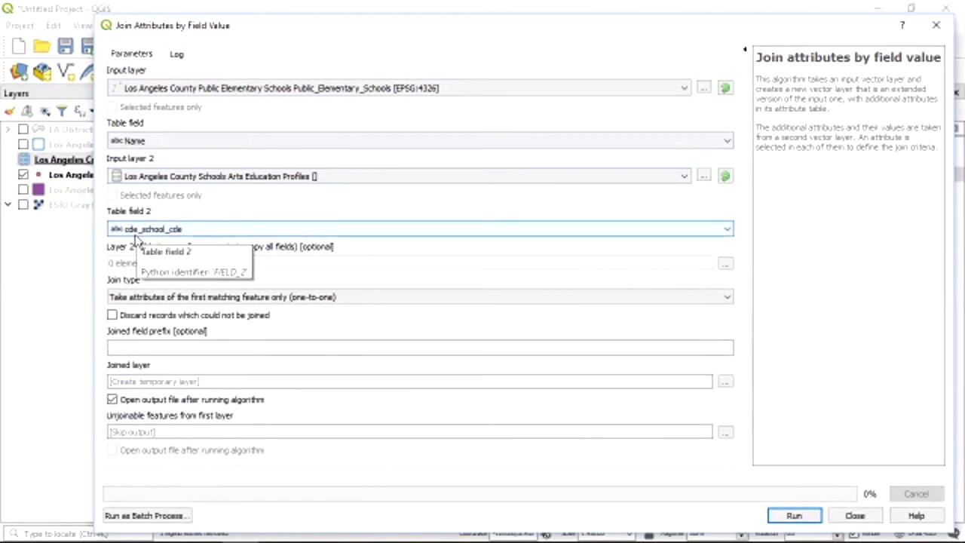
{"action": "left_click", "coordinate": [174, 317]}
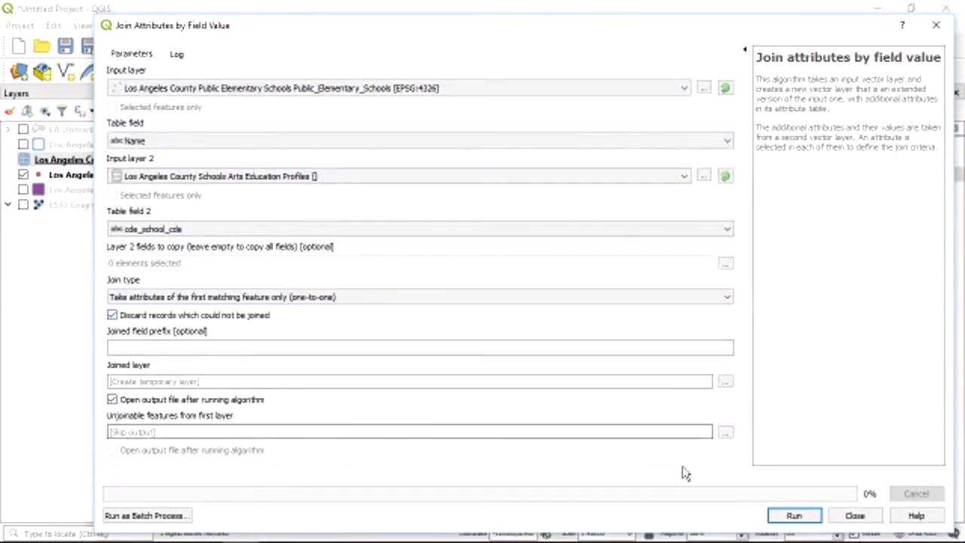
{"action": "left_click", "coordinate": [796, 517]}
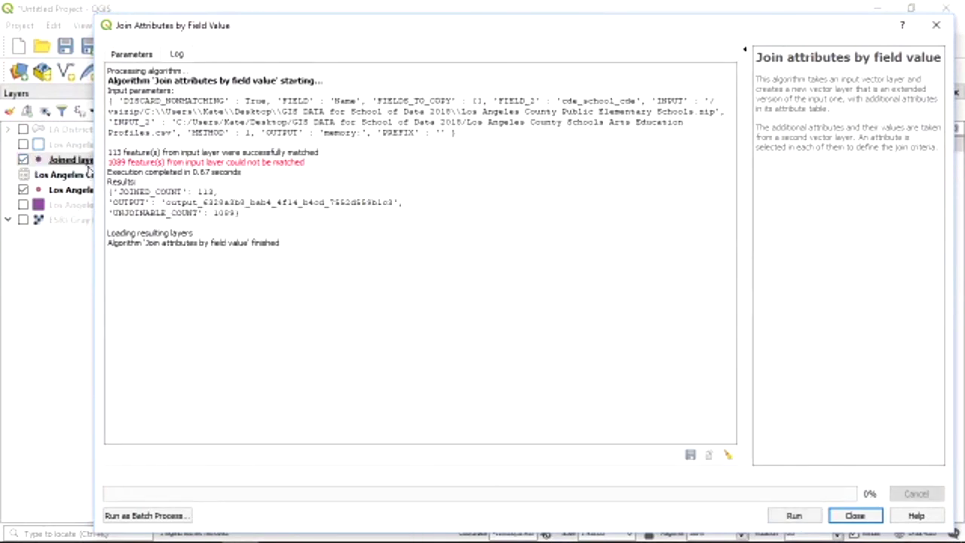
- Review the matched and unmatched feature lines in the join log, recheck the parameters and close the dialog
{"action": "left_click", "coordinate": [215, 140]}
{"action": "left_click_drag", "start_coordinate": [214, 140], "coordinate": [82, 155]}
{"action": "left_click", "coordinate": [313, 166]}
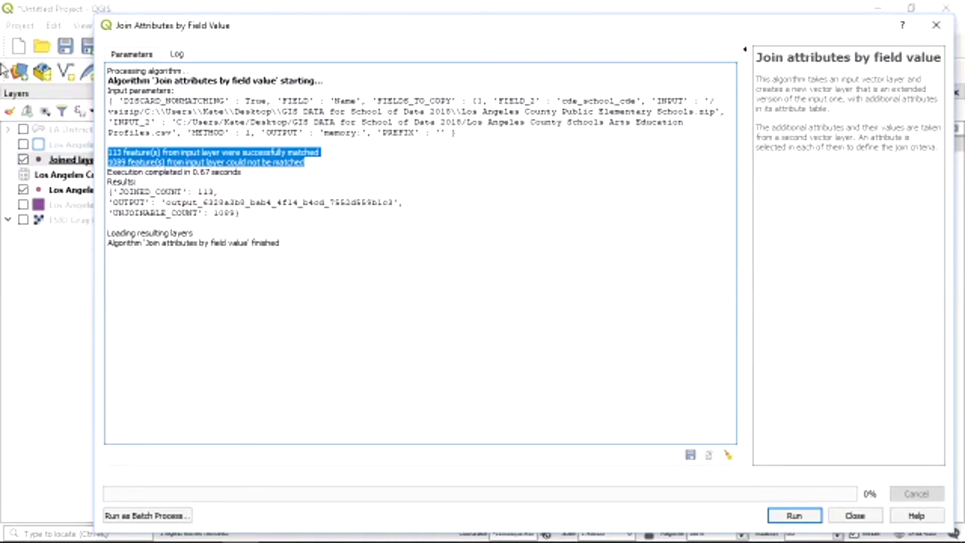
{"action": "left_click", "coordinate": [130, 57]}
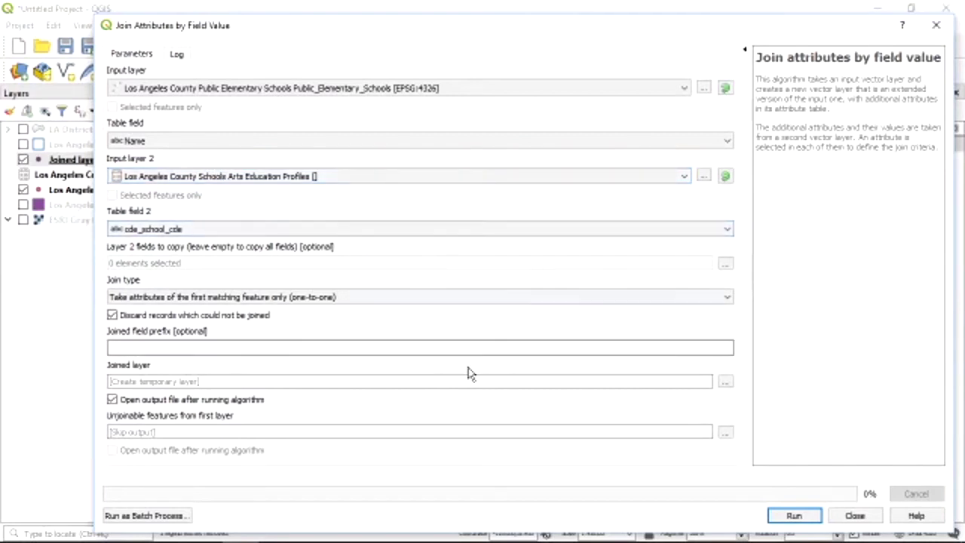
{"action": "left_click", "coordinate": [855, 516]}
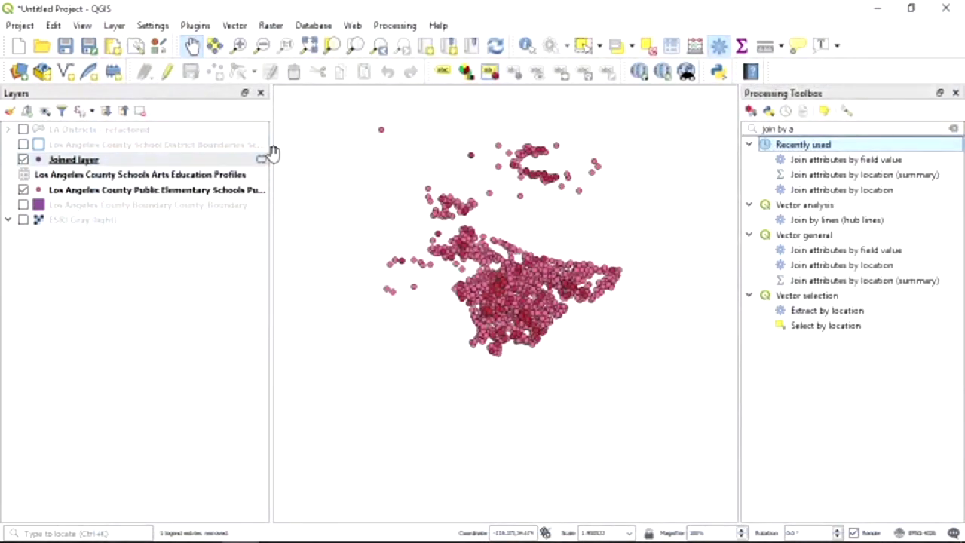
- Save the project as map in the R21 grant folder
{"action": "right_click", "coordinate": [96, 163]}
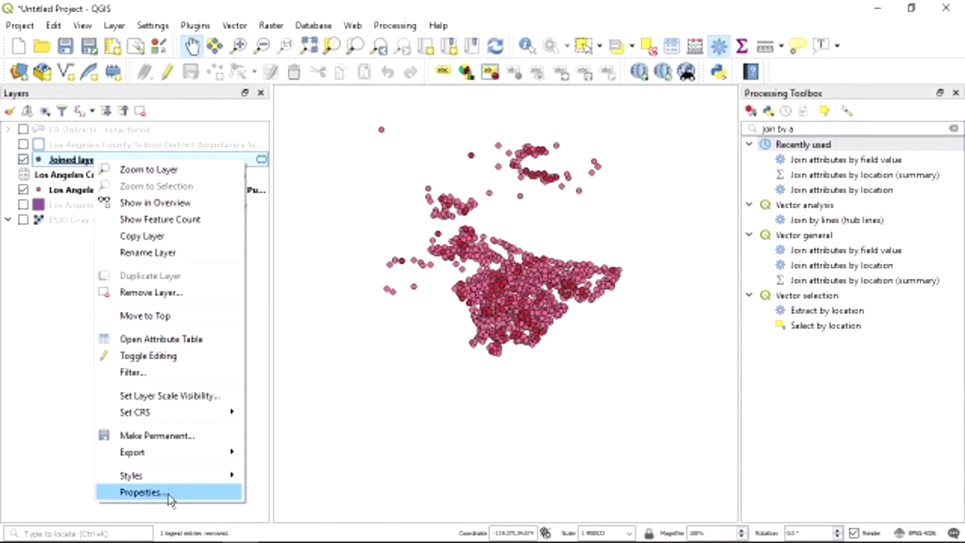
{"action": "left_click", "coordinate": [65, 46]}
{"action": "left_click", "coordinate": [65, 46]}
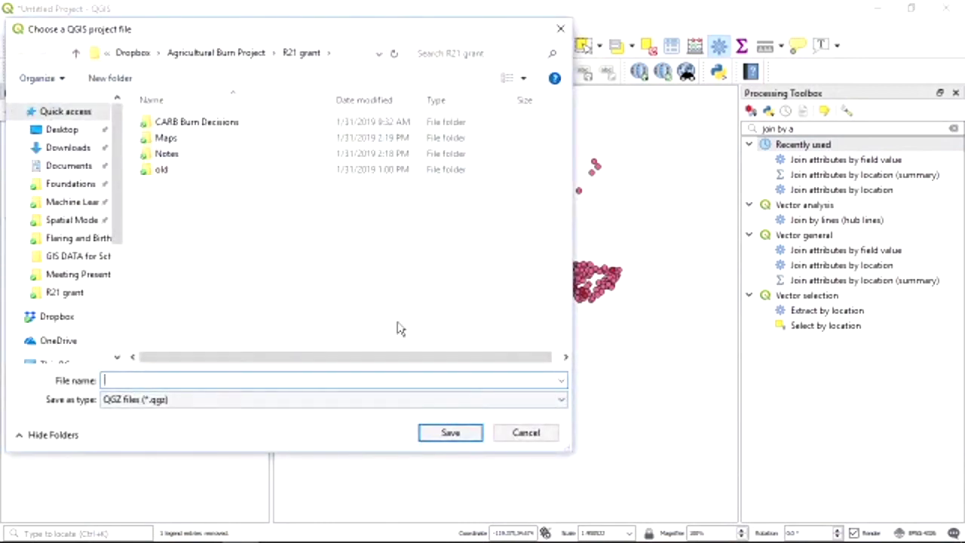
{"action": "type", "text": "map"}
{"action": "key", "text": "Return"}
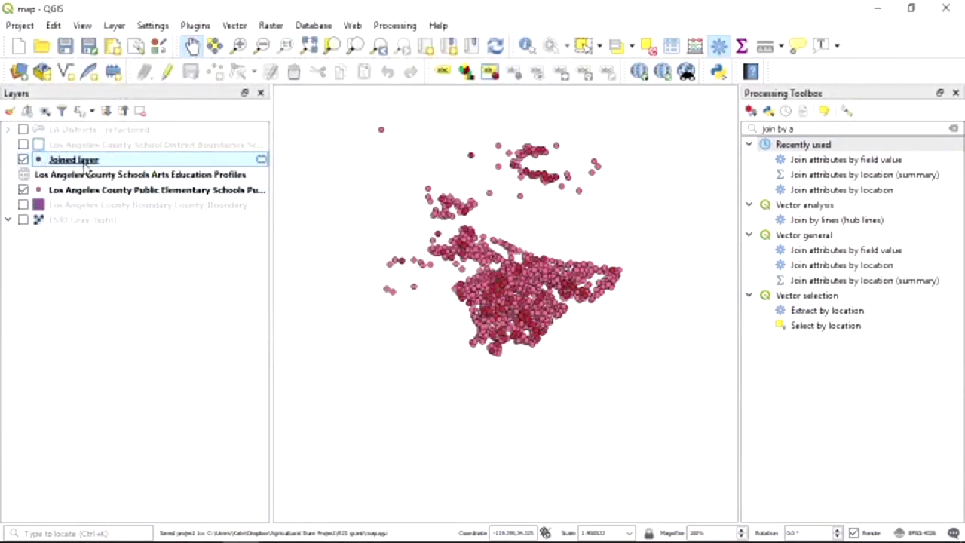
- Export the Joined layer as an ESRI Shapefile named "LA schools with arts profile" in EPSG:4326 and add it to the map
{"action": "right_click", "coordinate": [85, 164]}
{"action": "mouse_move", "coordinate": [196, 457]}
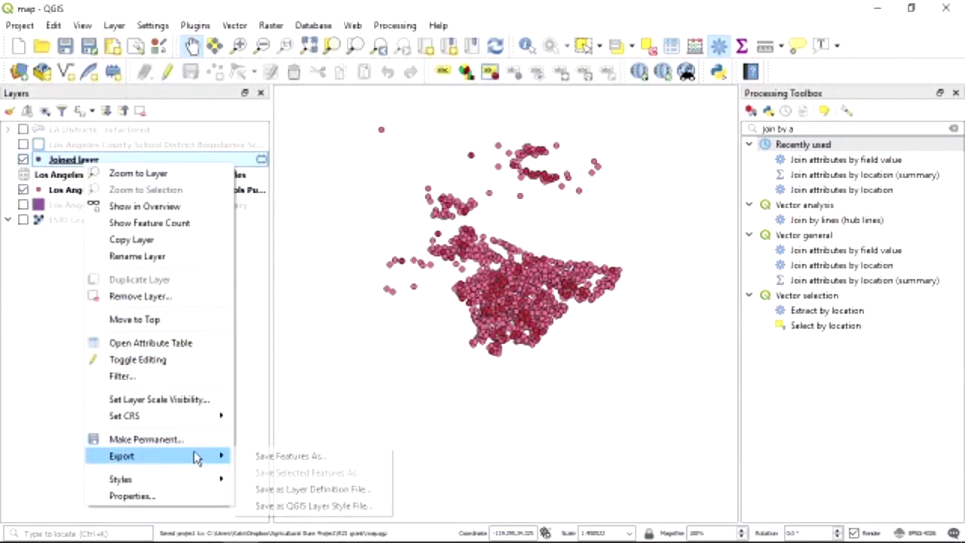
{"action": "left_click", "coordinate": [282, 456]}
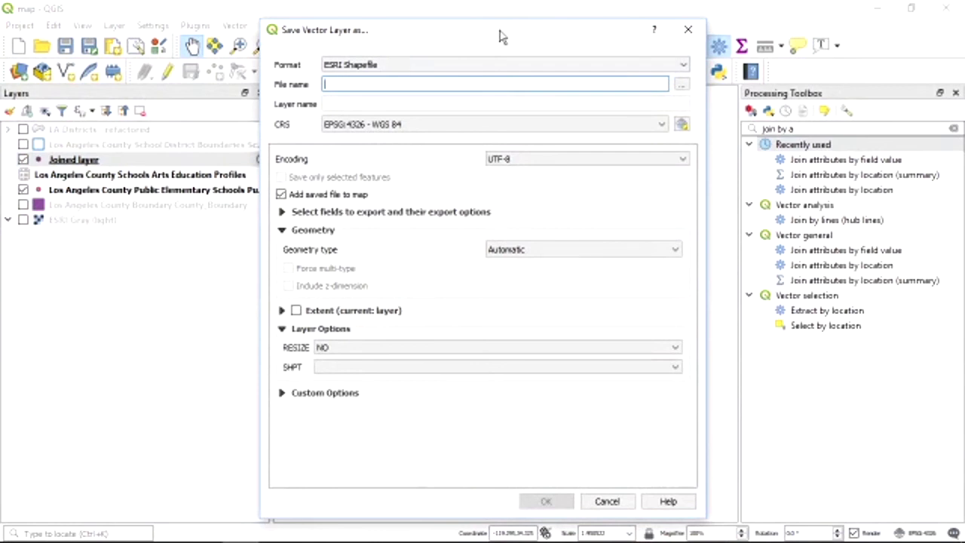
{"action": "type", "text": "LA stu"}
{"action": "key", "text": "BackSpace"}
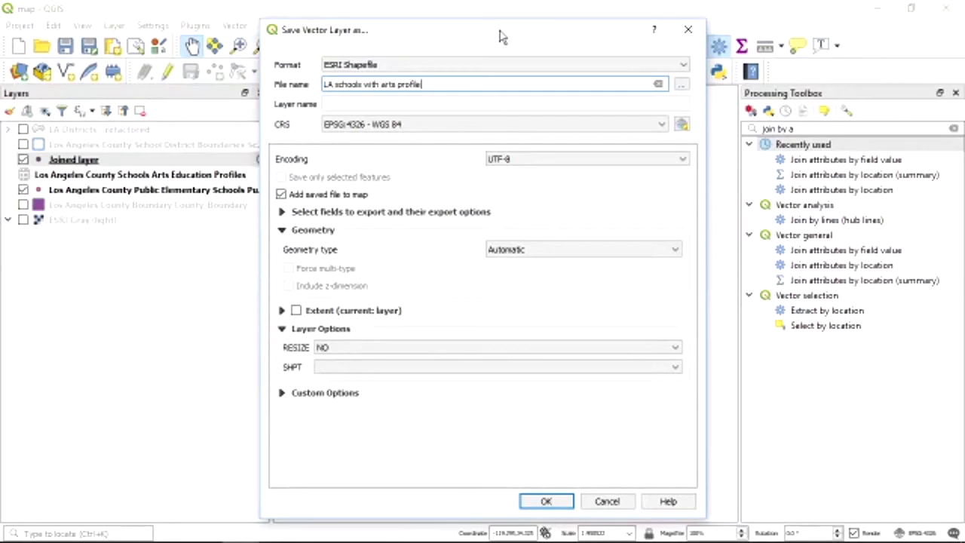
{"action": "left_click", "coordinate": [554, 500]}
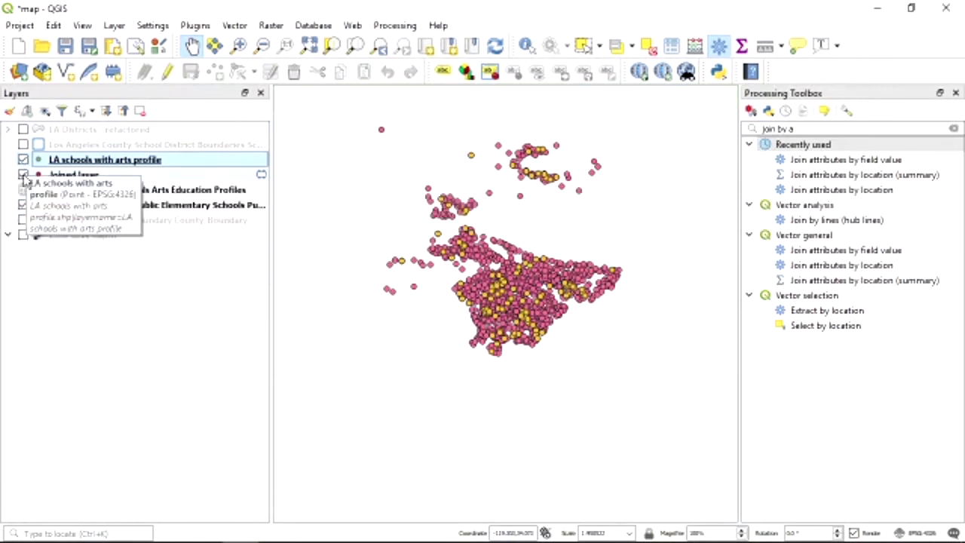
- Remove the temporary Joined layer from the project and hide the Los Angeles County Public Elementary Schools layer
{"action": "right_click", "coordinate": [48, 173]}
{"action": "left_click", "coordinate": [89, 302]}
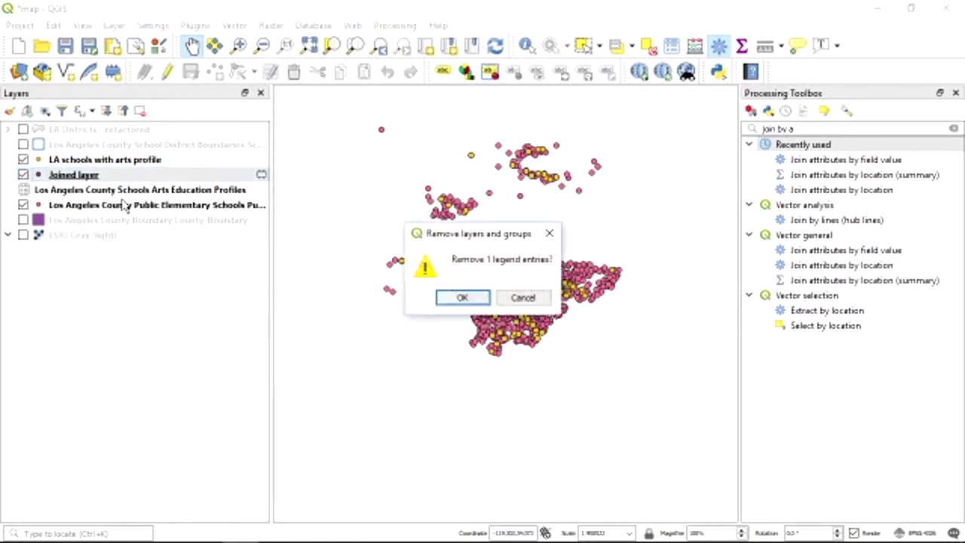
{"action": "left_click", "coordinate": [462, 297]}
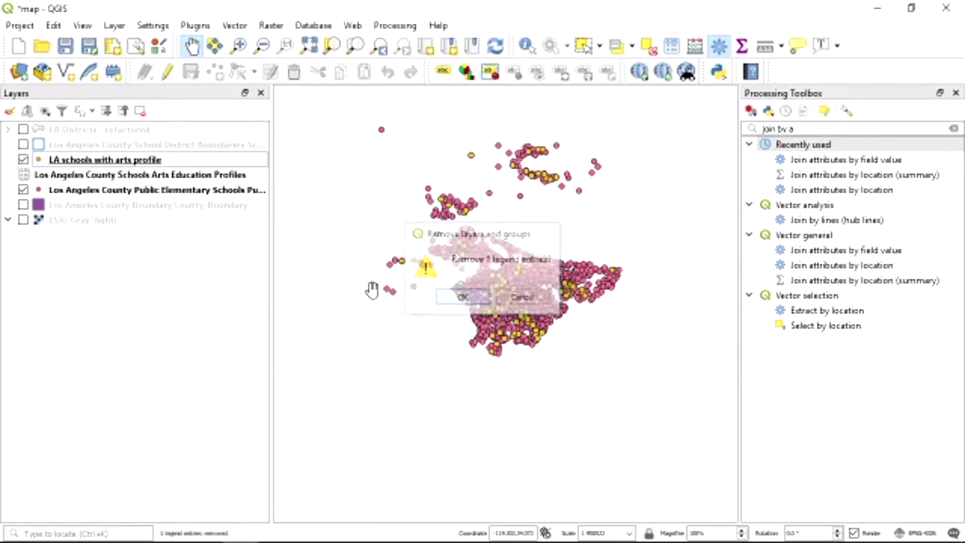
{"action": "left_click", "coordinate": [23, 160]}
{"action": "left_click", "coordinate": [23, 159]}
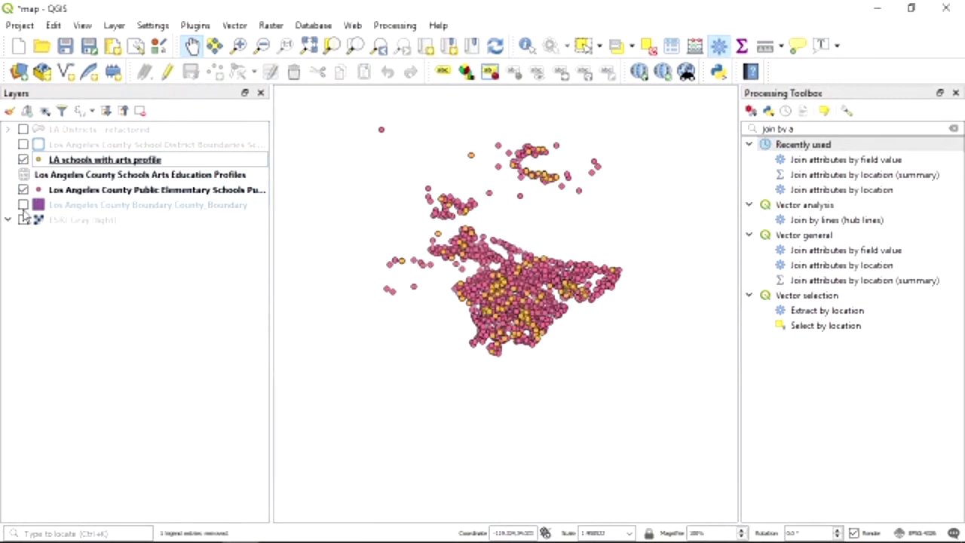
{"action": "left_click", "coordinate": [23, 204]}
{"action": "left_click", "coordinate": [23, 190]}
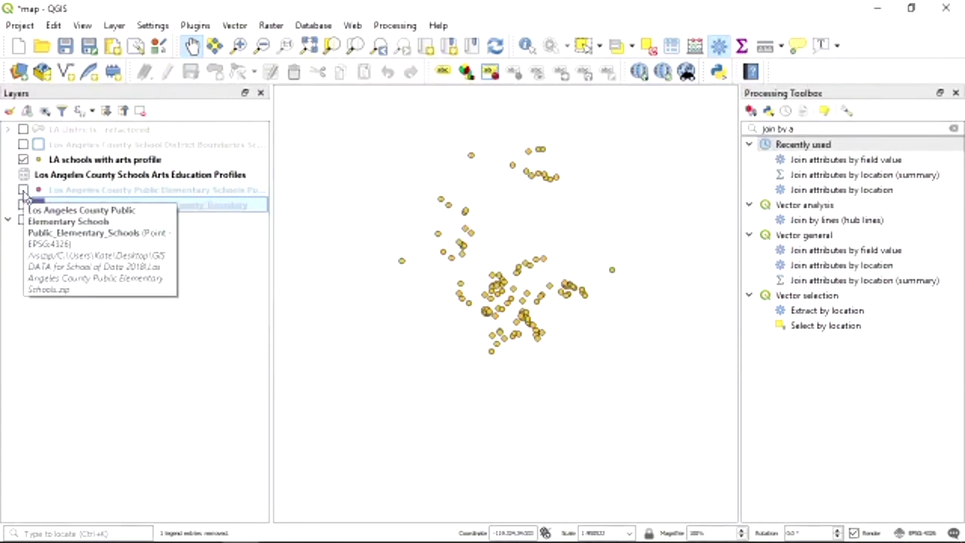
- Review the joined arts education fields in the attribute table of LA schools with arts profile, then close it
{"action": "right_click", "coordinate": [99, 162]}
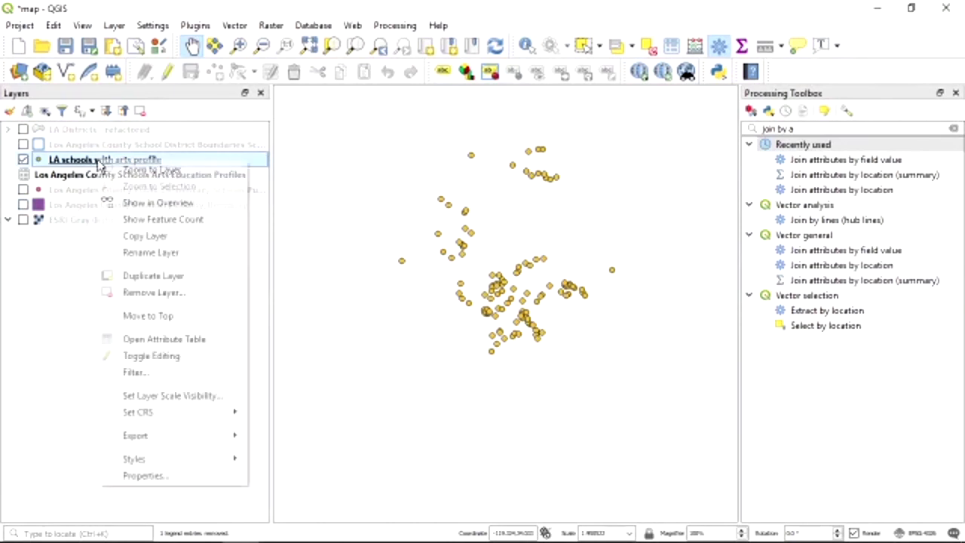
{"action": "left_click", "coordinate": [151, 355]}
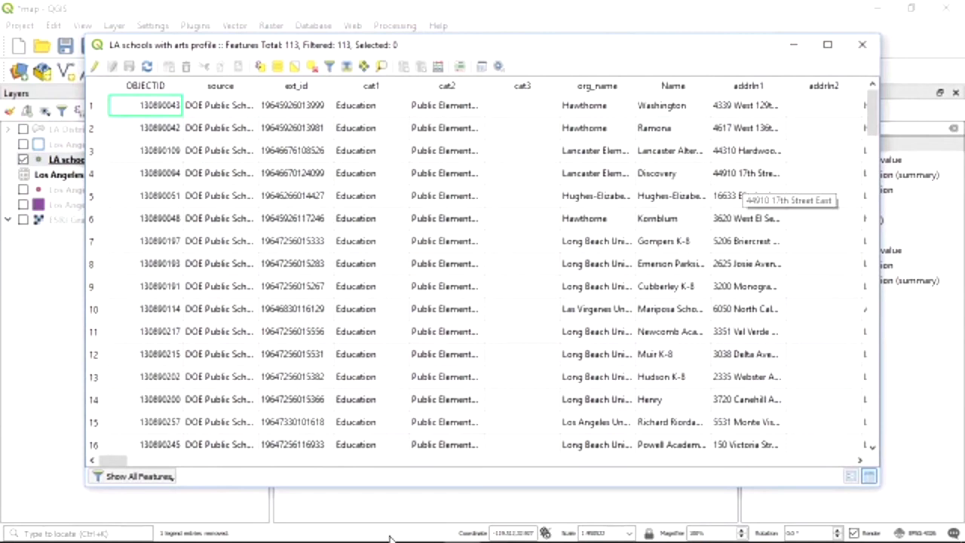
{"action": "left_click_drag", "start_coordinate": [119, 462], "coordinate": [593, 392]}
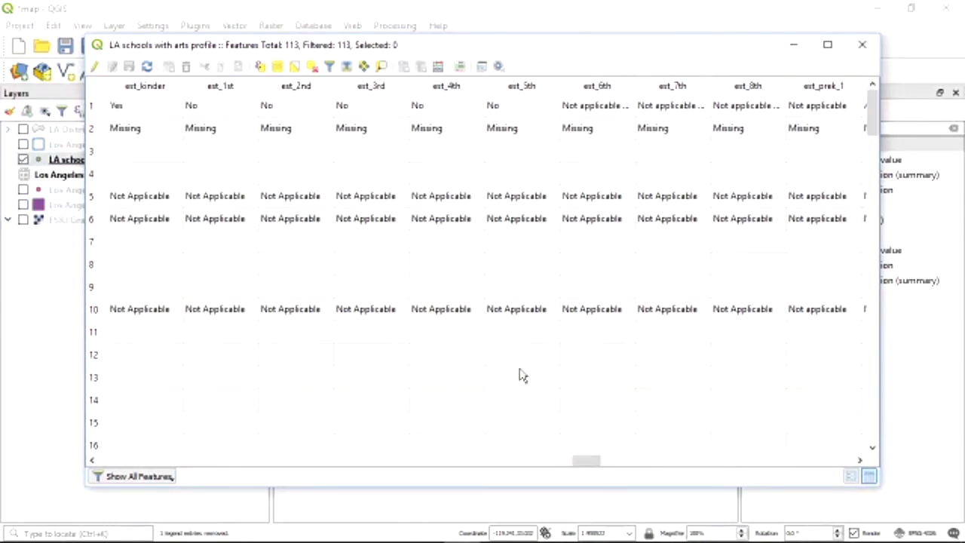
{"action": "left_click", "coordinate": [861, 44]}
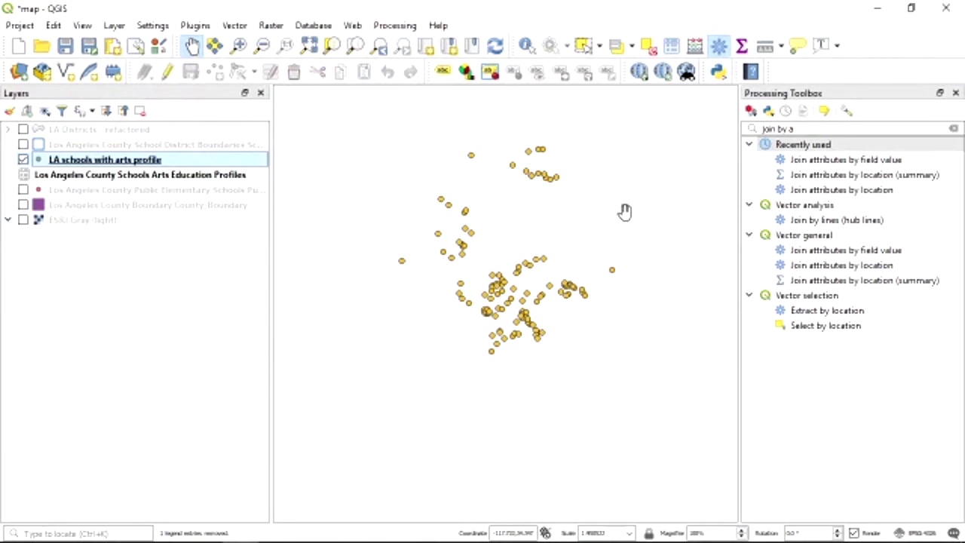
- Narrow the Processing Toolbox to enlarge the map area and clear the toolbox search text
{"action": "left_click", "coordinate": [737, 145]}
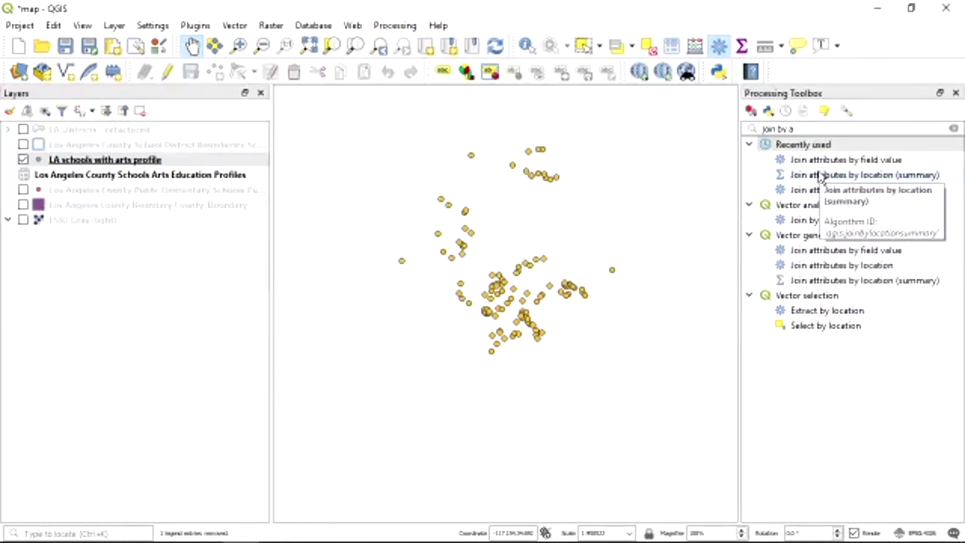
{"action": "left_click_drag", "start_coordinate": [739, 351], "coordinate": [762, 352]}
{"action": "left_click", "coordinate": [953, 129]}
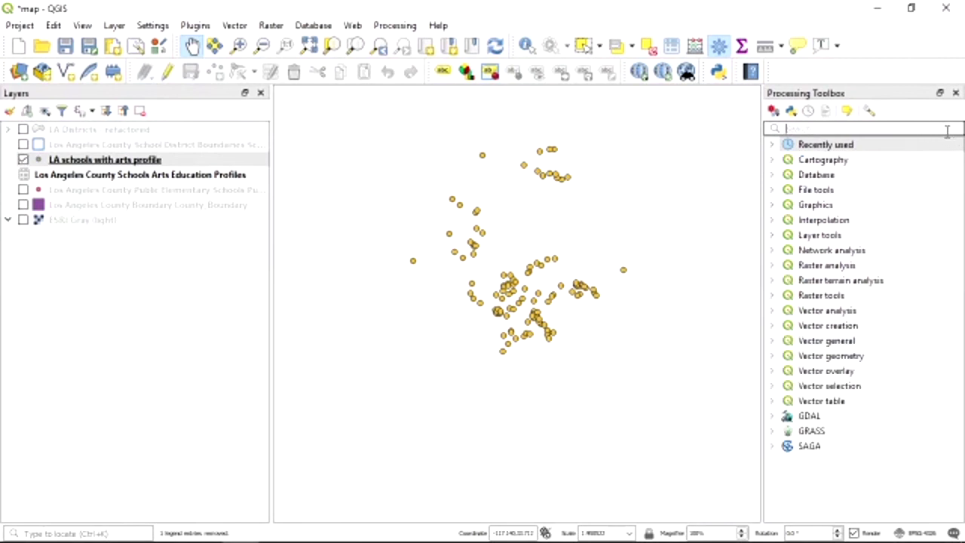
{"action": "left_click_drag", "start_coordinate": [720, 326], "coordinate": [706, 337]}
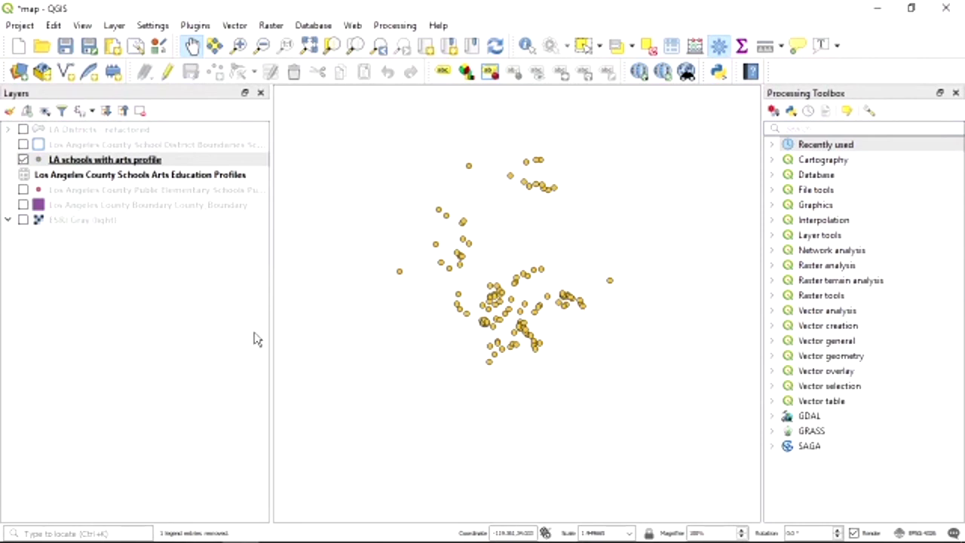
- Hide LA schools with arts profile and show the Los Angeles County School District Boundaries layer
{"action": "left_click", "coordinate": [23, 160]}
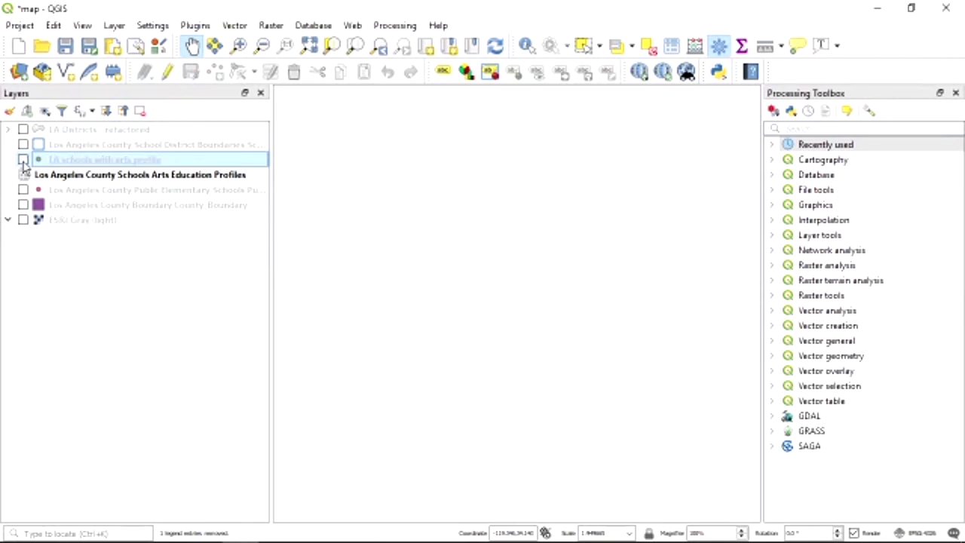
{"action": "left_click", "coordinate": [24, 144]}
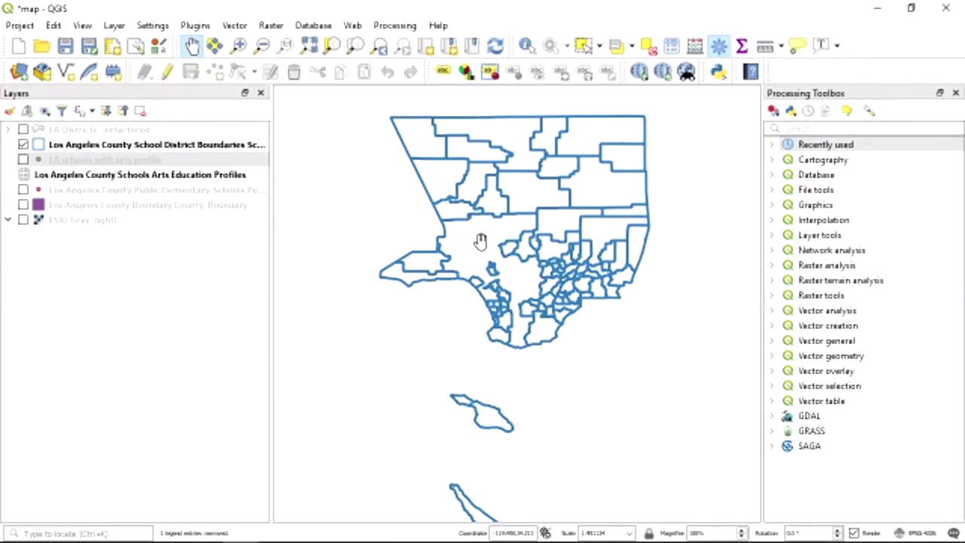
{"action": "left_click_drag", "start_coordinate": [552, 193], "coordinate": [598, 187]}
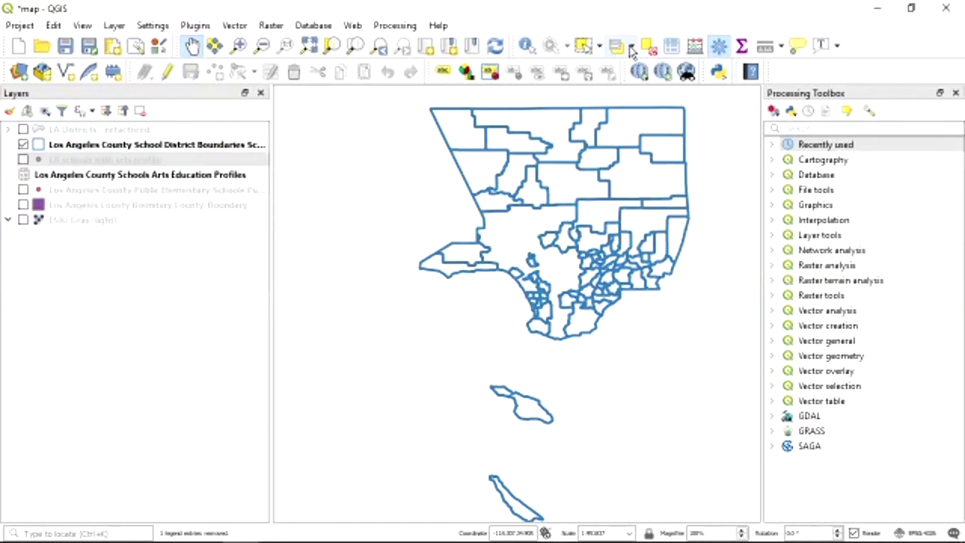
- Make School District Boundaries the active layer and identify several districts on the map to inspect their attributes
{"action": "left_click", "coordinate": [526, 48]}
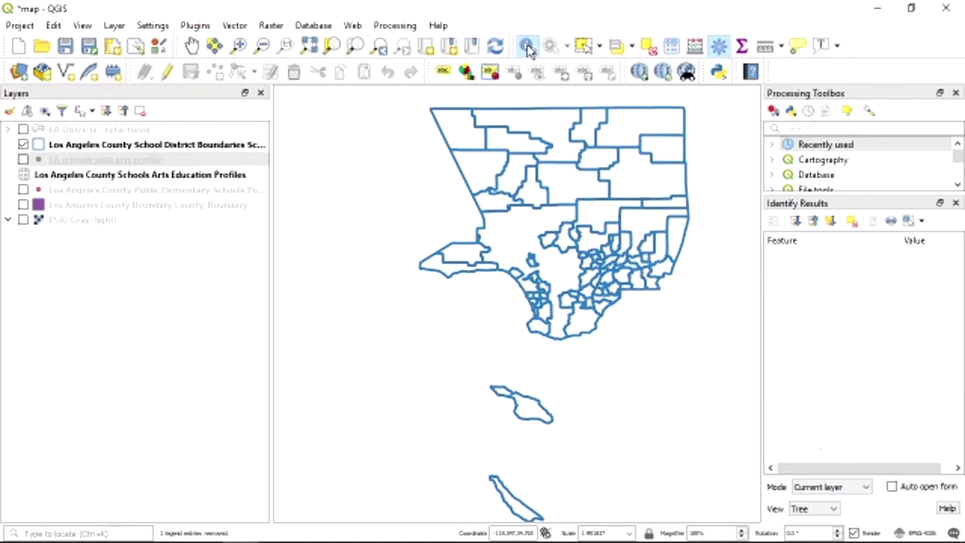
{"action": "left_click", "coordinate": [510, 239]}
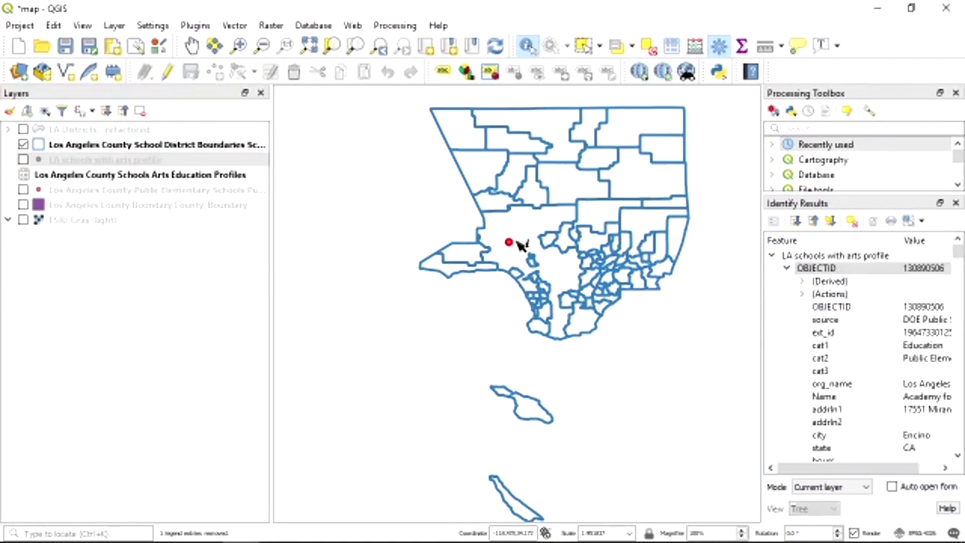
{"action": "left_click", "coordinate": [53, 147]}
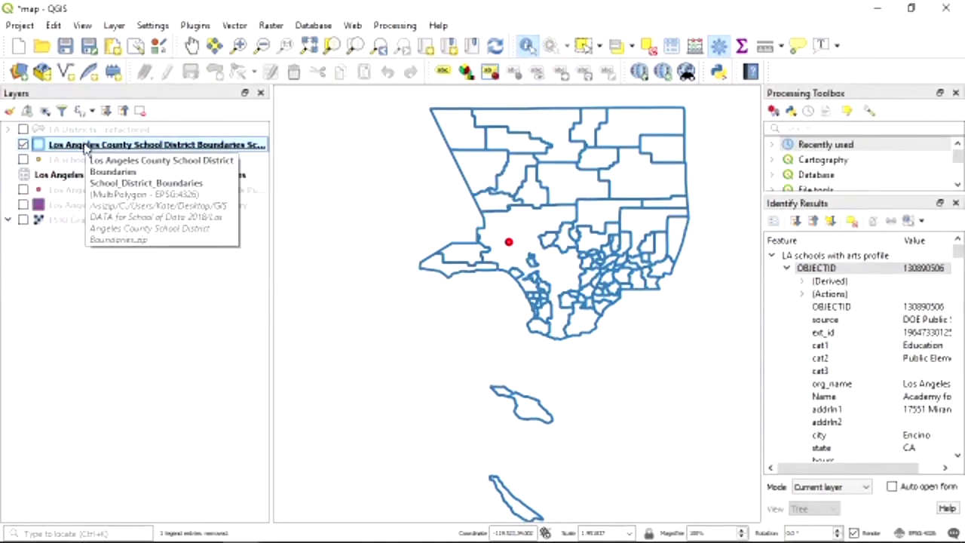
{"action": "left_click", "coordinate": [543, 224]}
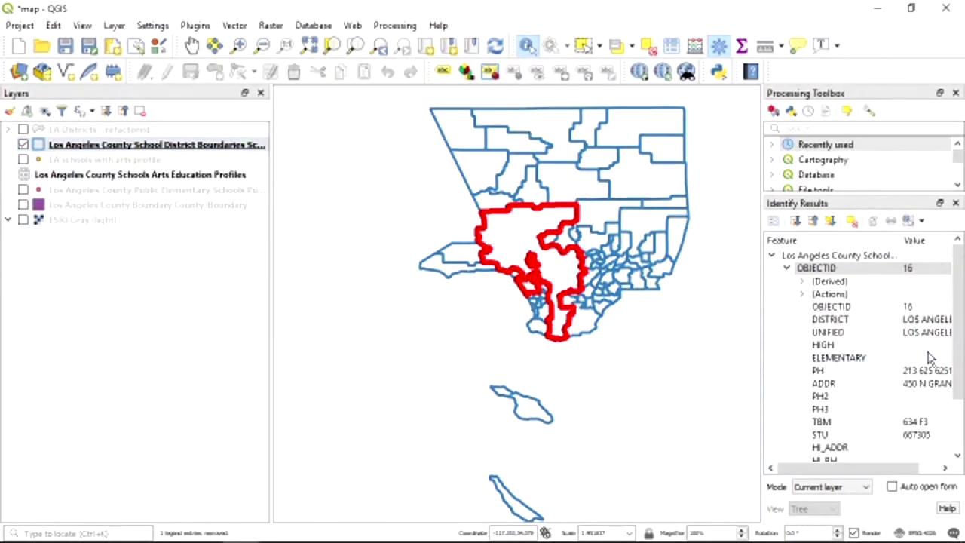
{"action": "left_click", "coordinate": [567, 191]}
{"action": "left_click", "coordinate": [654, 167]}
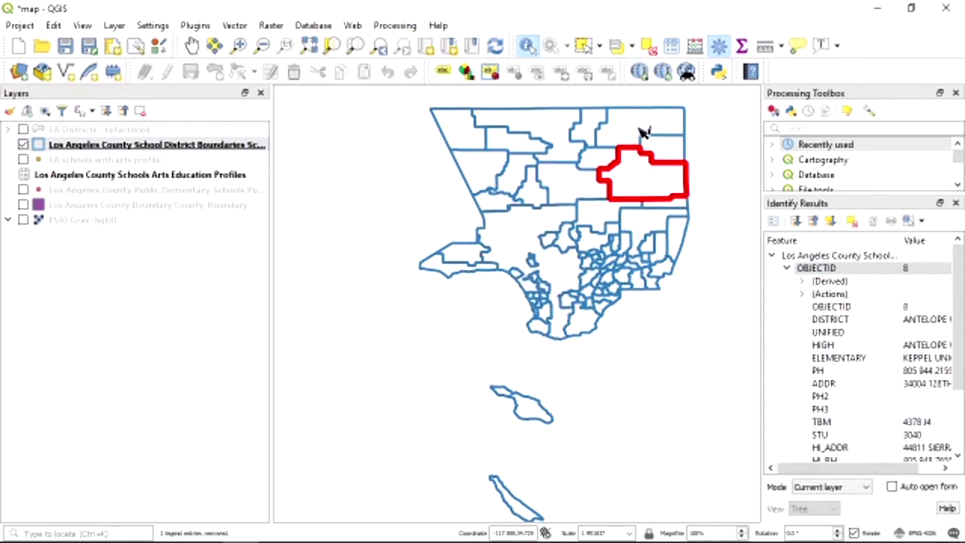
{"action": "left_click", "coordinate": [640, 134]}
{"action": "left_click", "coordinate": [300, 192]}
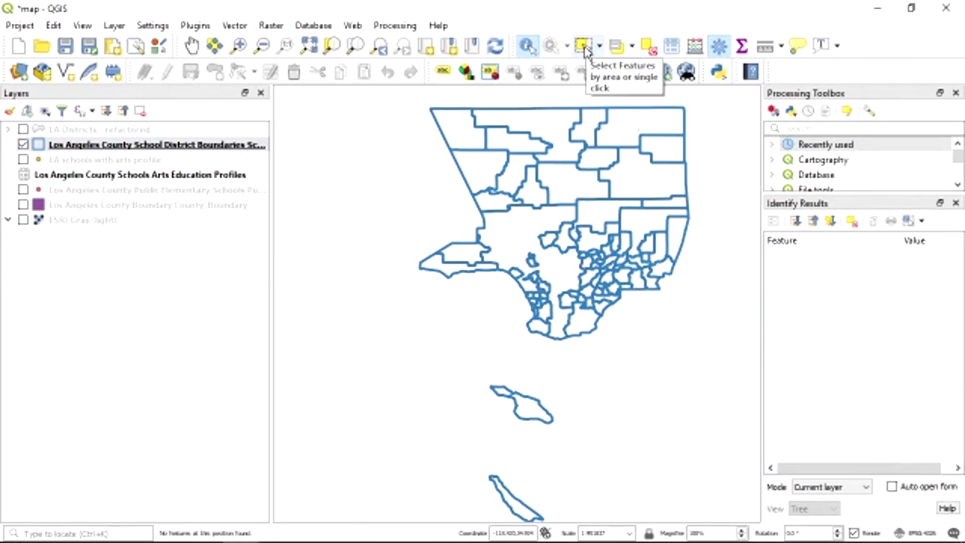
- Select the large Los Angeles district and its northern neighbour in turn with the single-feature selection tool
{"action": "left_click", "coordinate": [585, 47]}
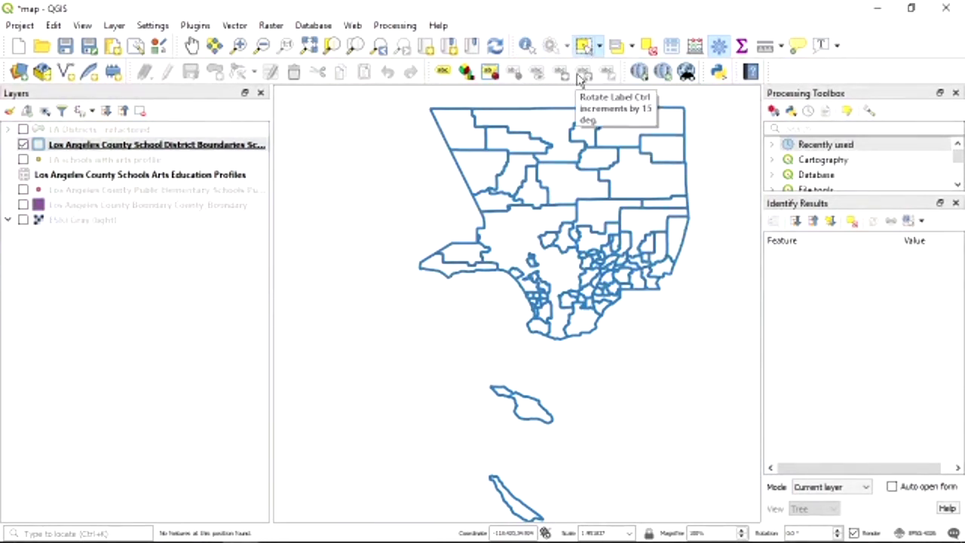
{"action": "left_click", "coordinate": [530, 235]}
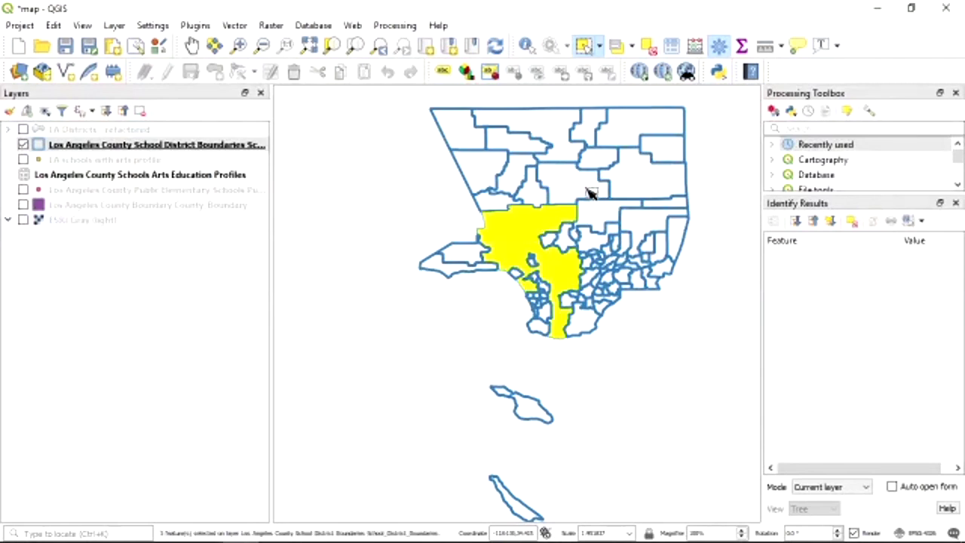
{"action": "left_click", "coordinate": [590, 192]}
{"action": "left_click", "coordinate": [529, 240]}
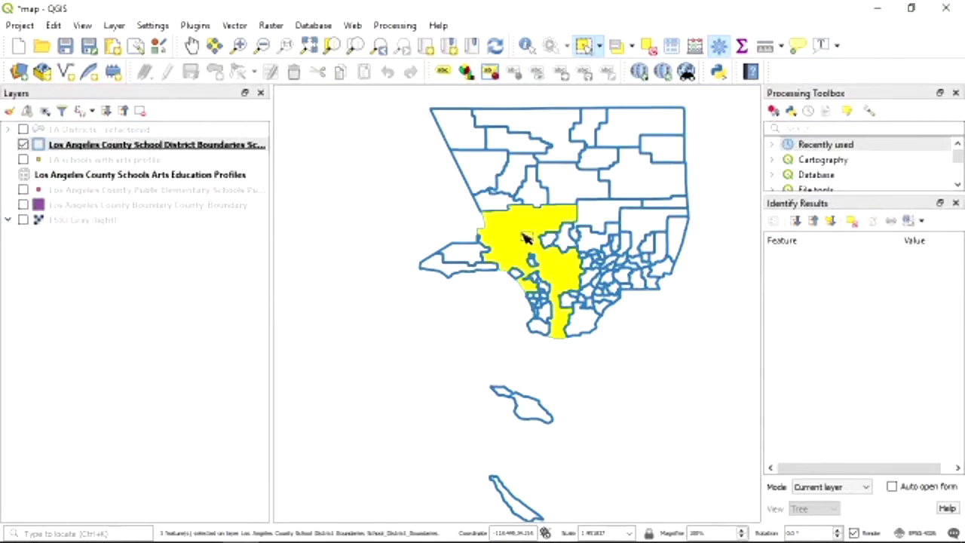
- Select the districts in the northwest of the county with Select Features by Radius, using a circle centred near the western boundary
{"action": "left_click", "coordinate": [601, 46]}
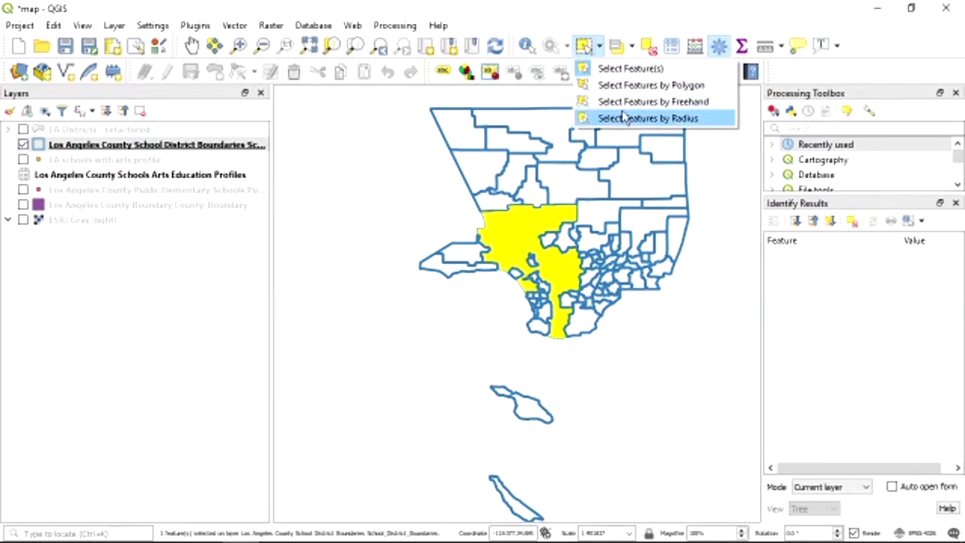
{"action": "left_click", "coordinate": [584, 137]}
{"action": "left_click", "coordinate": [461, 158]}
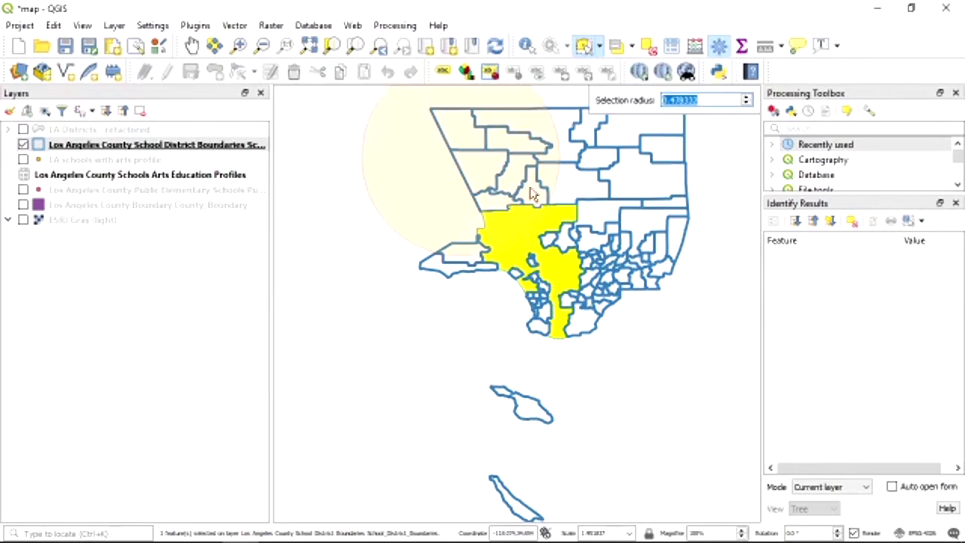
{"action": "left_click", "coordinate": [514, 234]}
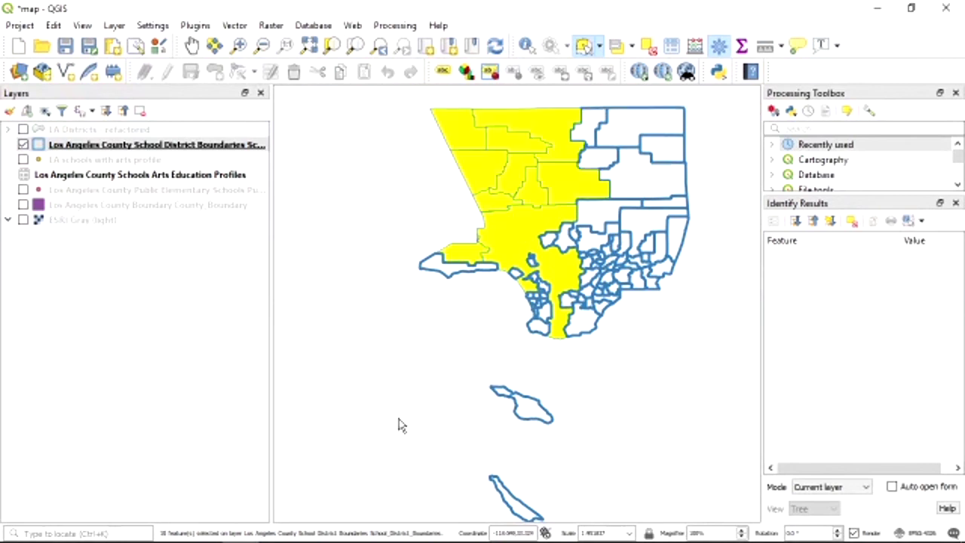
- Search the processing algorithms for "selection" and close the Identify Results to make room for the full list
{"action": "left_click", "coordinate": [599, 46]}
{"action": "left_click", "coordinate": [601, 68]}
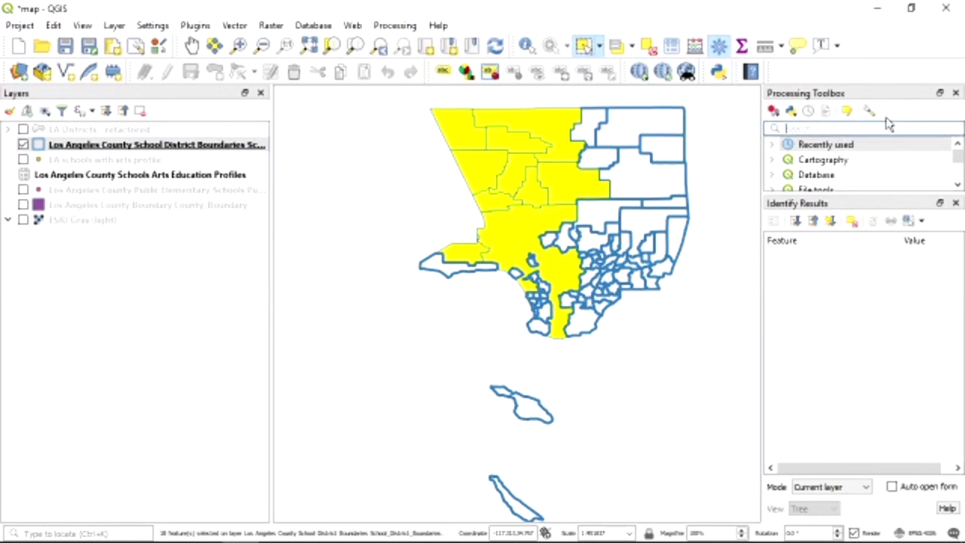
{"action": "type", "text": "selection"}
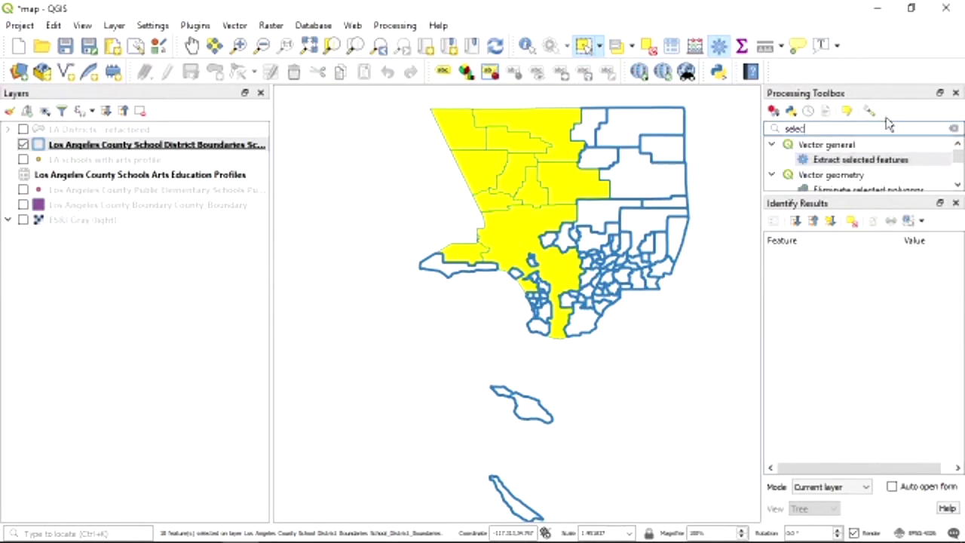
{"action": "left_click", "coordinate": [956, 204]}
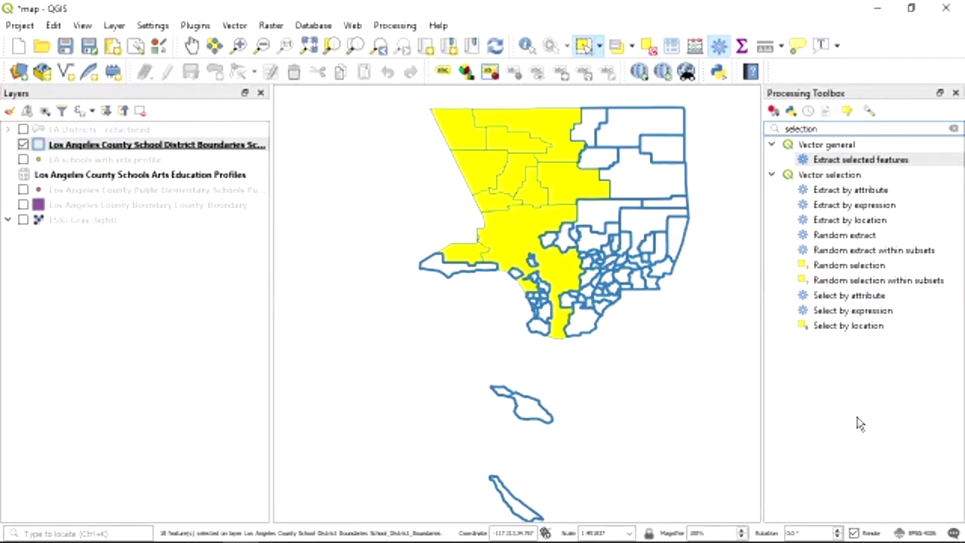
- Clear the current selection and select only the large Los Angeles district with the Select Features tool
{"action": "left_click", "coordinate": [599, 45]}
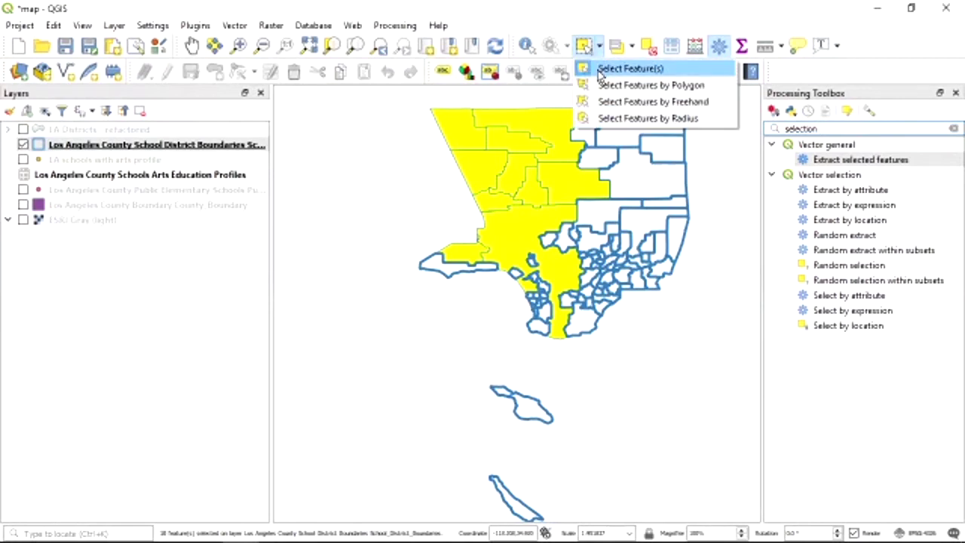
{"action": "left_click", "coordinate": [600, 69]}
{"action": "left_click", "coordinate": [422, 344]}
{"action": "left_click", "coordinate": [508, 276]}
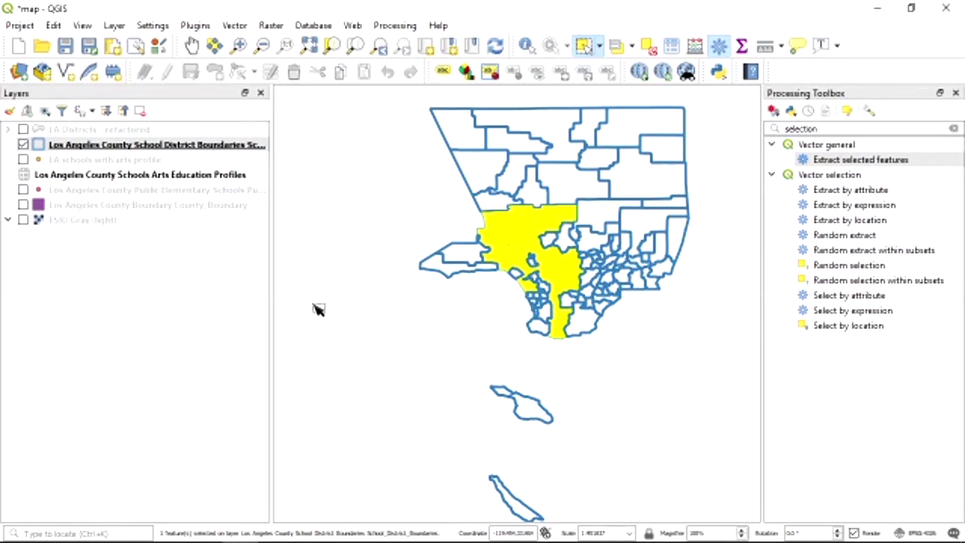
- Export the selected district from the School District Boundaries layer as an ESRI Shapefile named LA Unified
{"action": "right_click", "coordinate": [136, 148]}
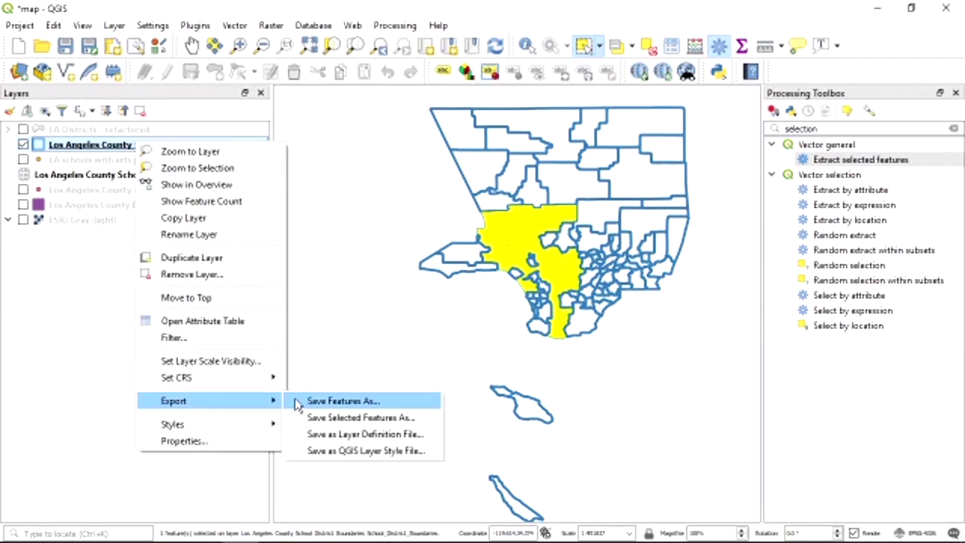
{"action": "left_click", "coordinate": [334, 426]}
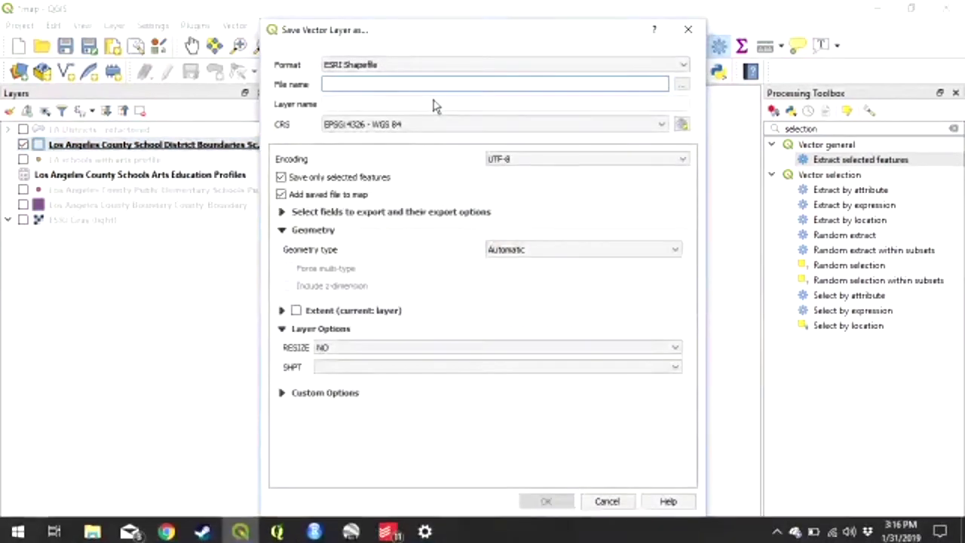
{"action": "type", "text": "LA Un"}
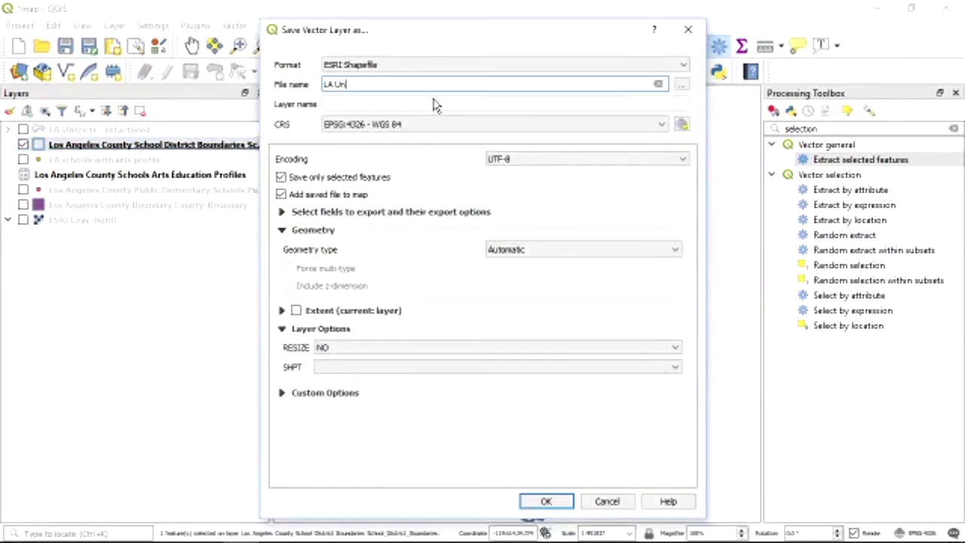
{"action": "left_click", "coordinate": [528, 497]}
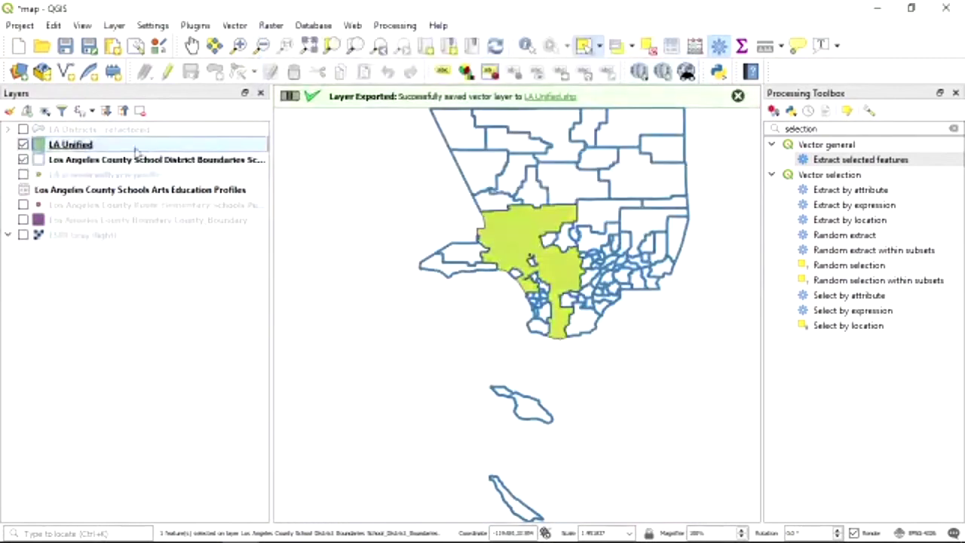
- Hide the School District Boundaries layer and zoom the map to the LA Unified layer
{"action": "left_click", "coordinate": [23, 160]}
{"action": "right_click", "coordinate": [92, 144]}
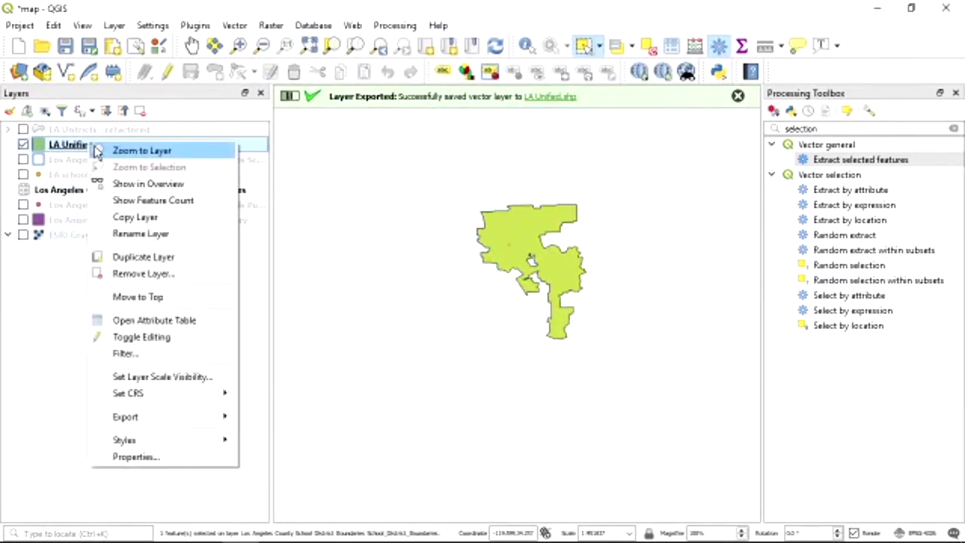
{"action": "left_click", "coordinate": [127, 148]}
- Style the LA Unified layer with the outline red symbol preset
{"action": "double_click", "coordinate": [46, 144]}
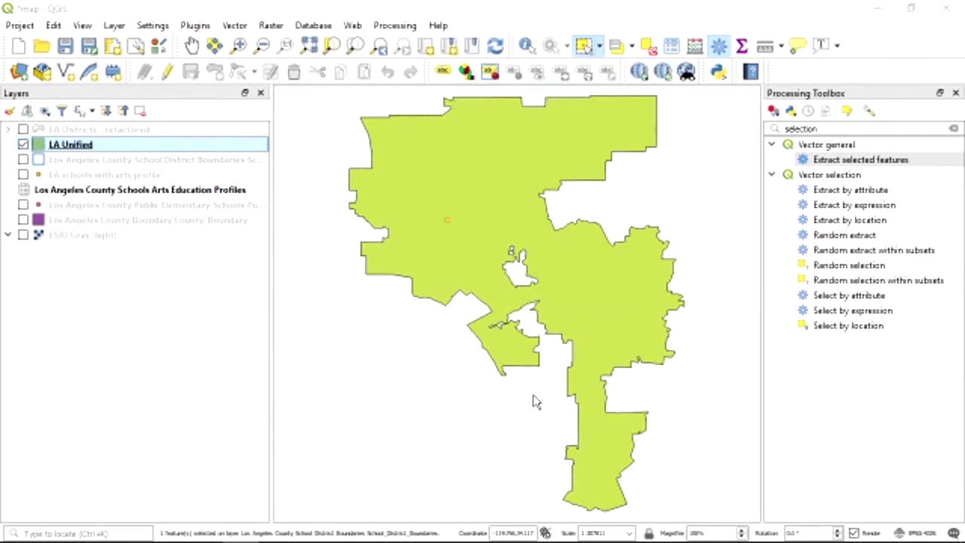
{"action": "left_click_drag", "start_coordinate": [667, 36], "coordinate": [656, 53]}
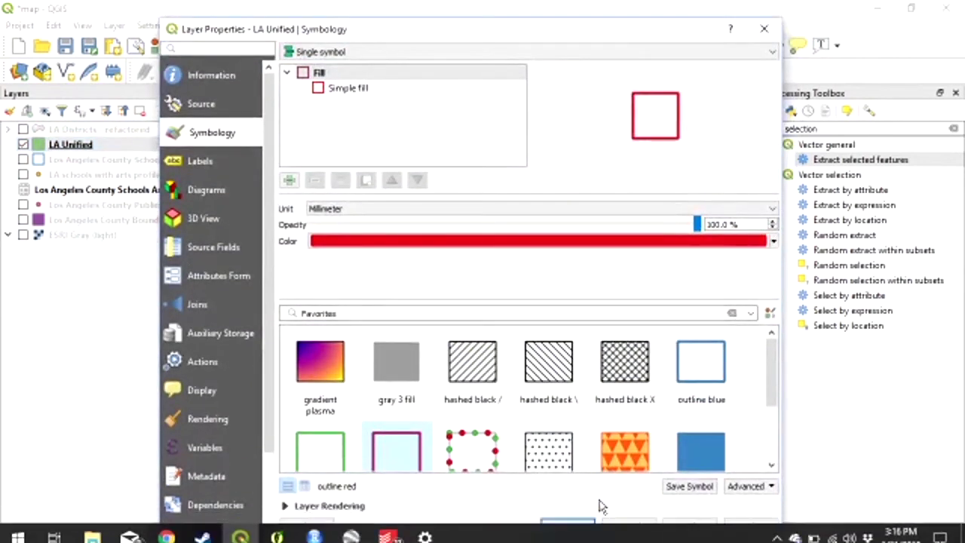
{"action": "left_click", "coordinate": [585, 526]}
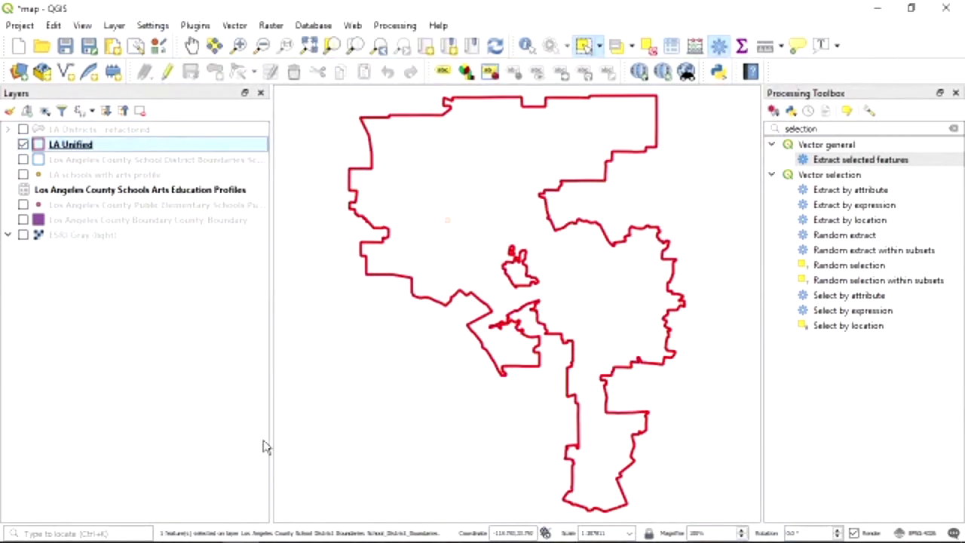
- Show the Los Angeles County Public Elementary Schools layer and view its points around the LA Unified boundary
{"action": "scroll", "coordinate": [457, 290], "scroll_direction": "down", "scroll_amount": 1}
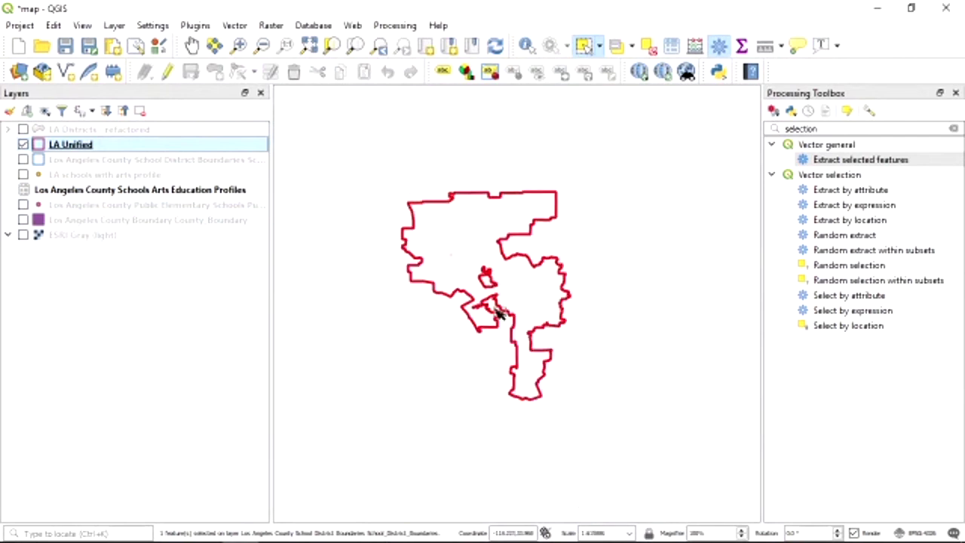
{"action": "left_click", "coordinate": [23, 204]}
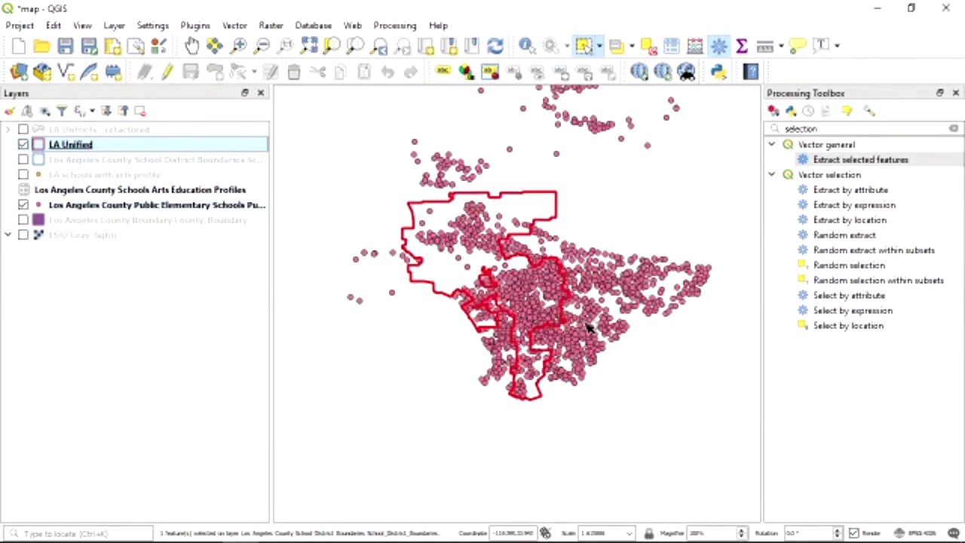
{"action": "scroll", "coordinate": [585, 329], "scroll_direction": "down", "scroll_amount": 2}
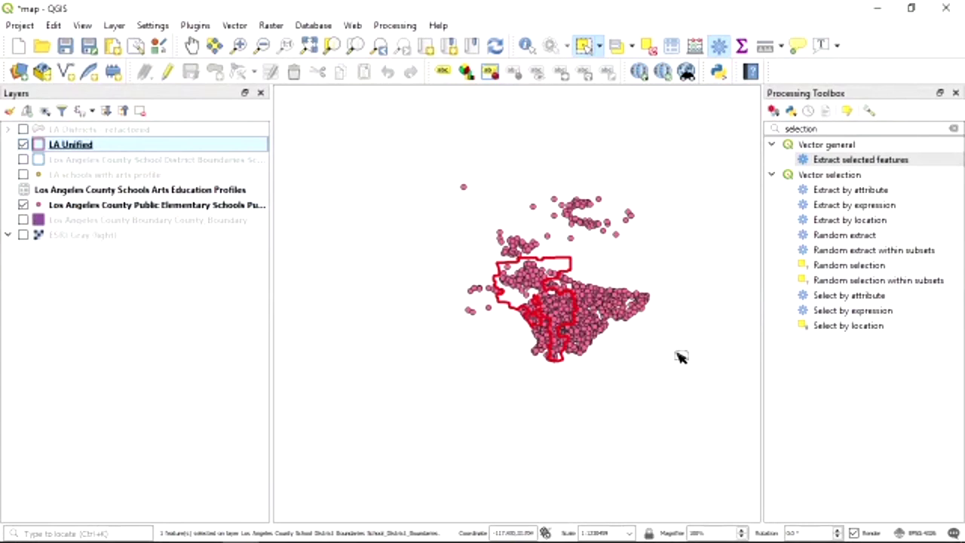
{"action": "scroll", "coordinate": [673, 359], "scroll_direction": "up", "scroll_amount": 1}
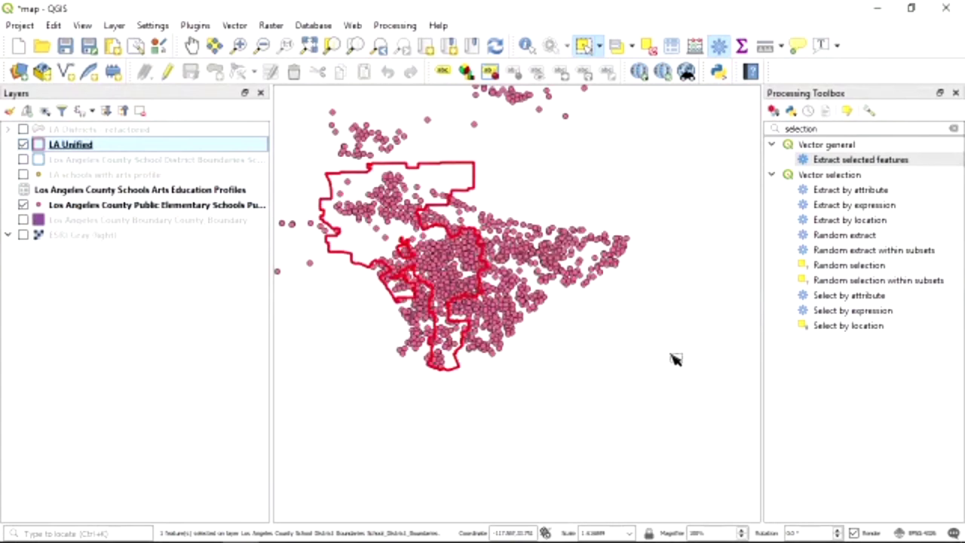
{"action": "scroll", "coordinate": [670, 367], "scroll_direction": "down", "scroll_amount": 1}
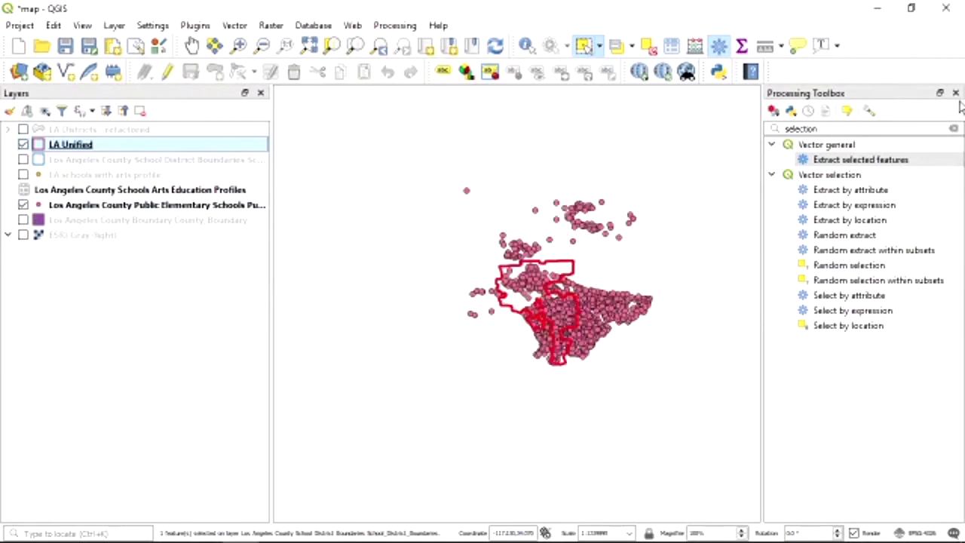
- Run Select by Location to select the Public Elementary Schools that are within LA Unified, creating a new selection
{"action": "left_click", "coordinate": [941, 128]}
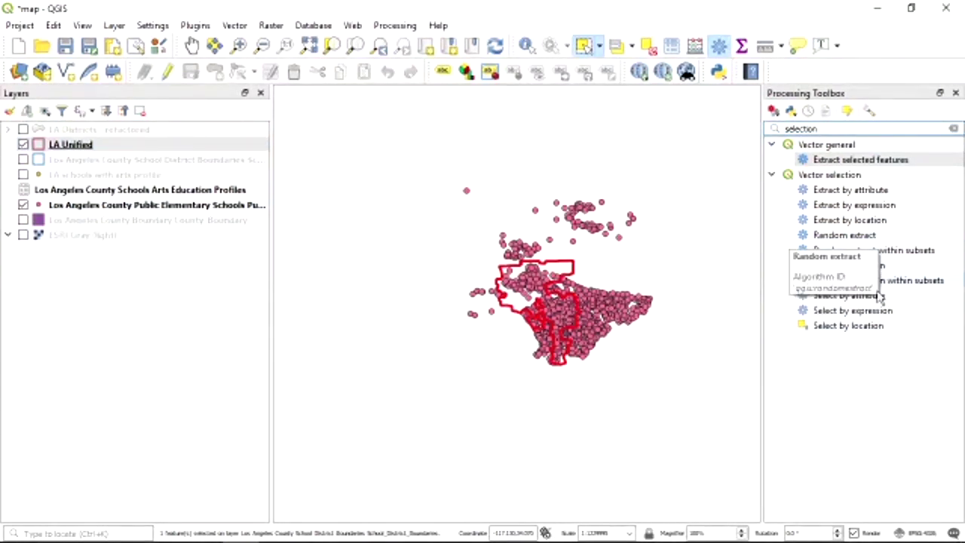
{"action": "double_click", "coordinate": [863, 332]}
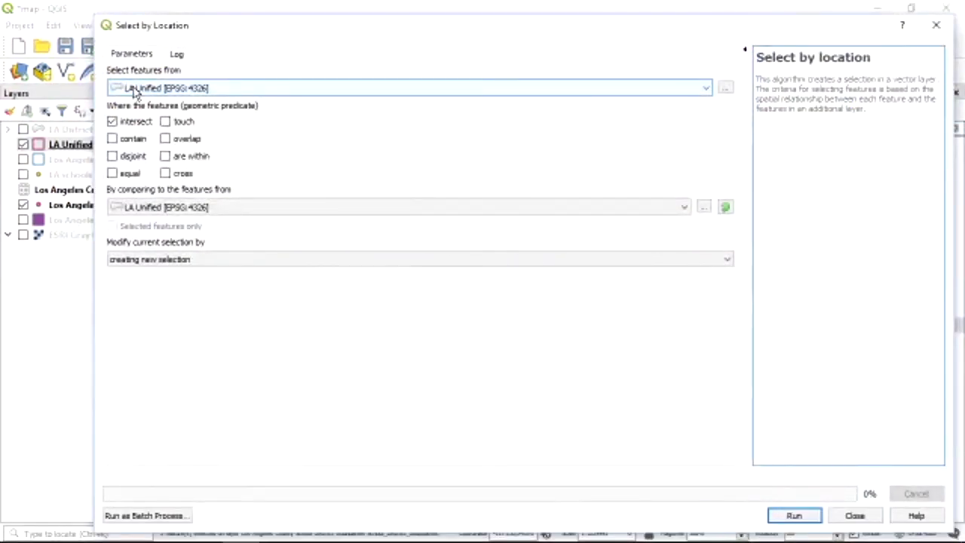
{"action": "left_click", "coordinate": [132, 90]}
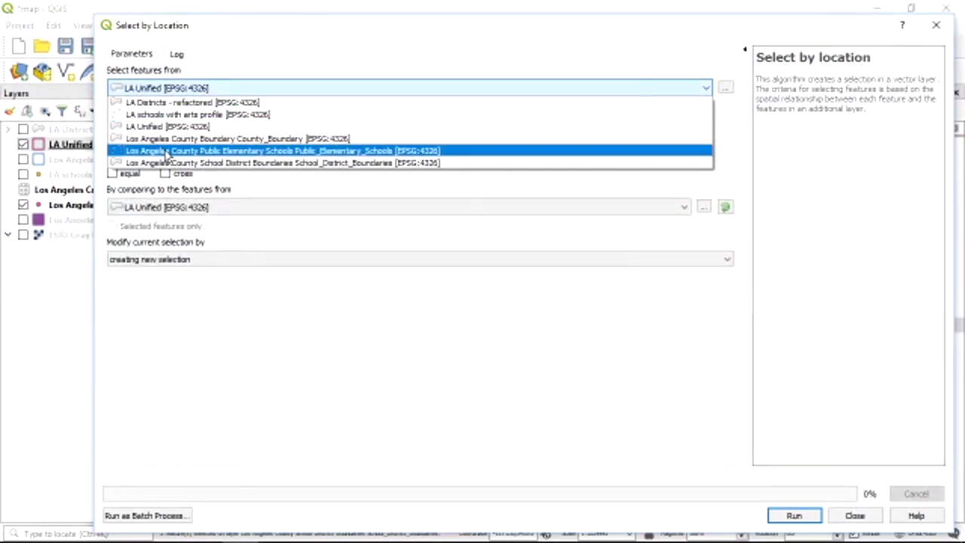
{"action": "left_click", "coordinate": [166, 154]}
{"action": "left_click", "coordinate": [181, 157]}
{"action": "left_click", "coordinate": [200, 208]}
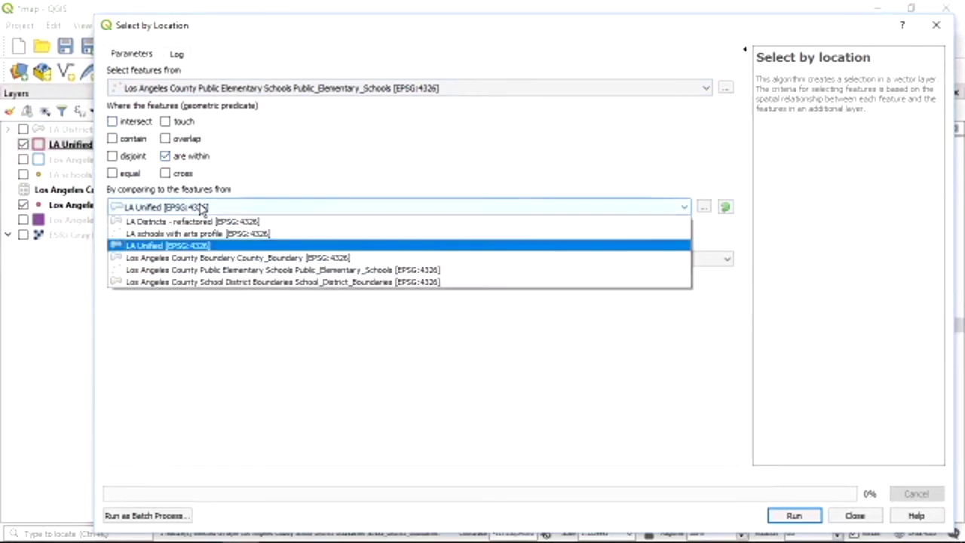
{"action": "left_click", "coordinate": [203, 208]}
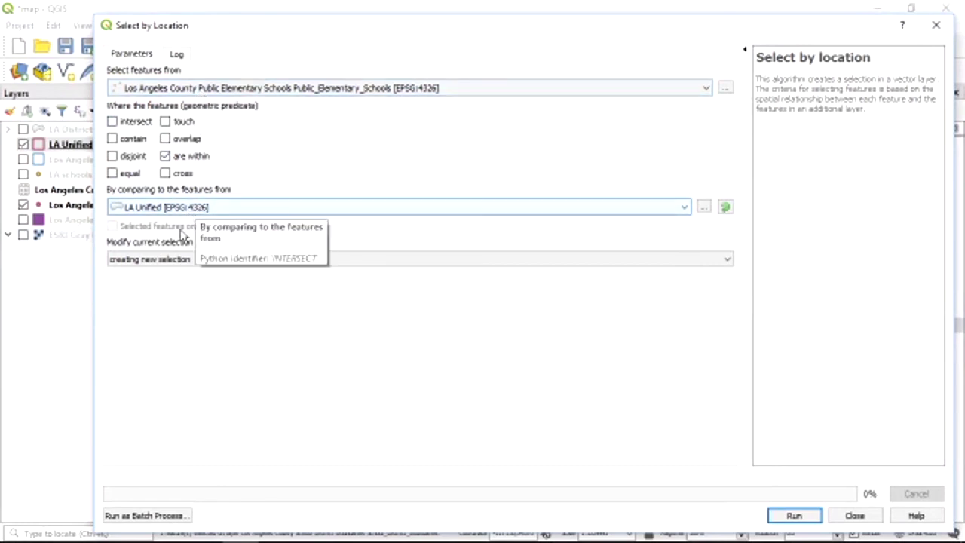
{"action": "left_click", "coordinate": [793, 517]}
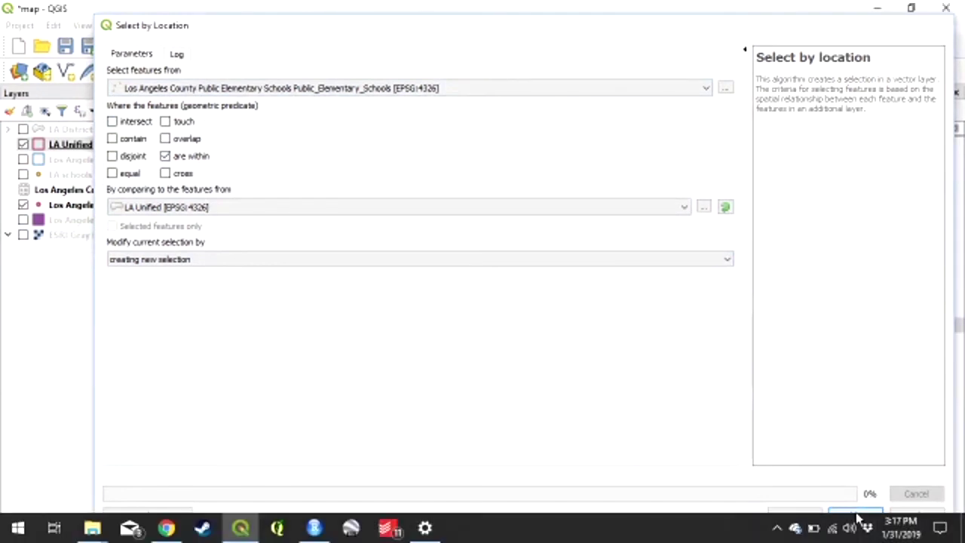
{"action": "left_click", "coordinate": [857, 514]}
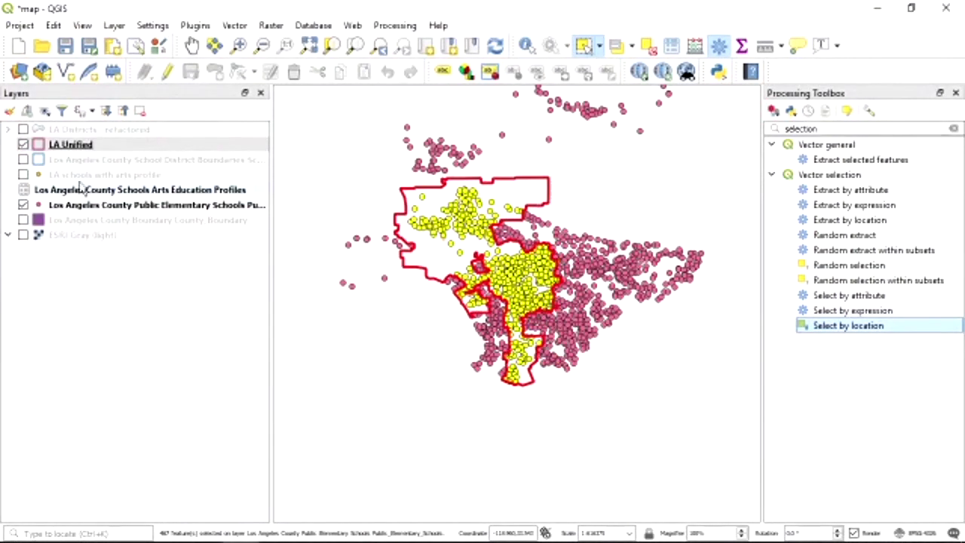
- Export the selected features of the Public Elementary Schools layer as an ESRI Shapefile named LA Unified Schools
{"action": "left_click", "coordinate": [77, 148]}
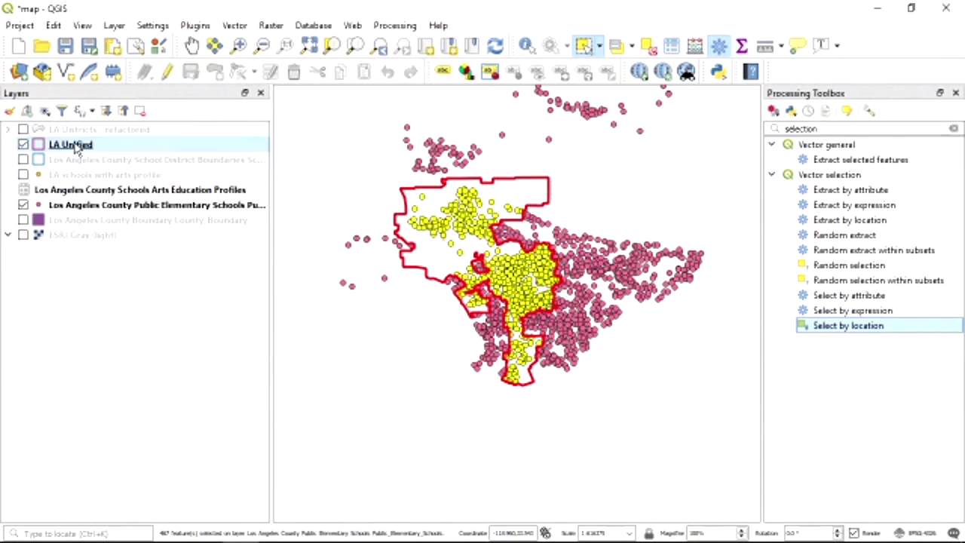
{"action": "left_click", "coordinate": [71, 210]}
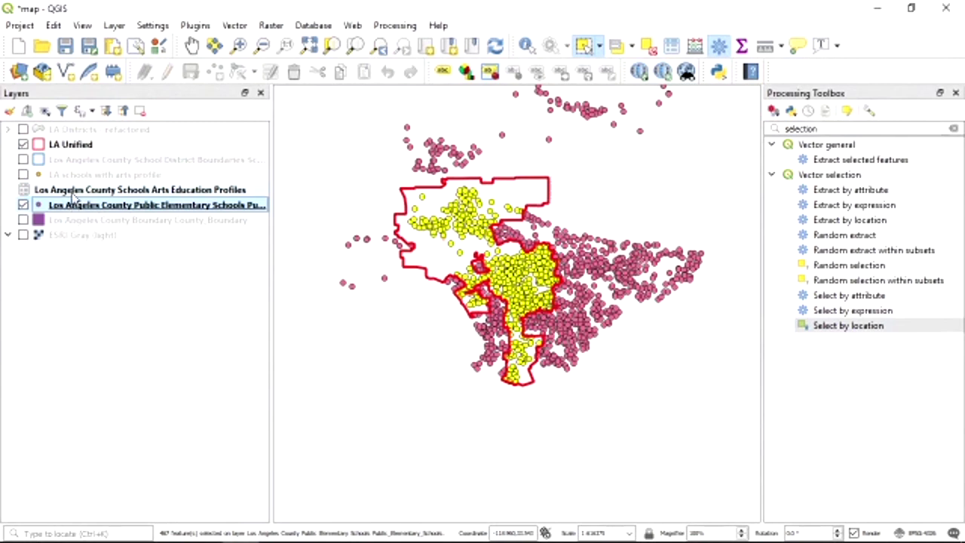
{"action": "right_click", "coordinate": [68, 212]}
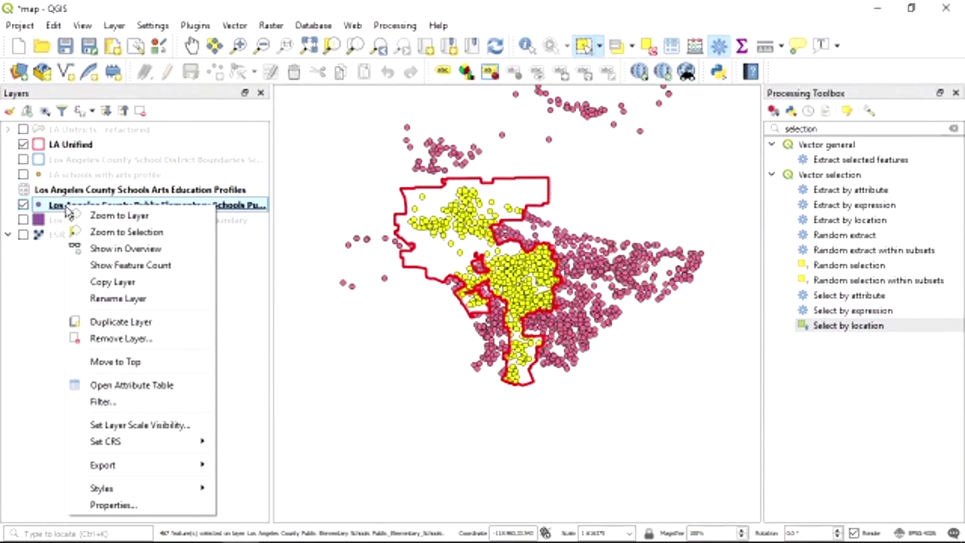
{"action": "mouse_move", "coordinate": [148, 466]}
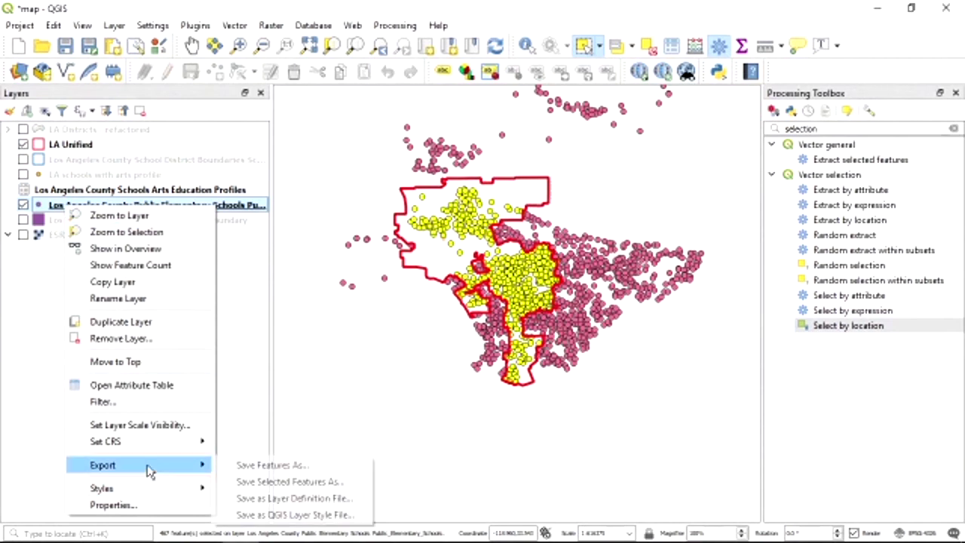
{"action": "left_click", "coordinate": [256, 480]}
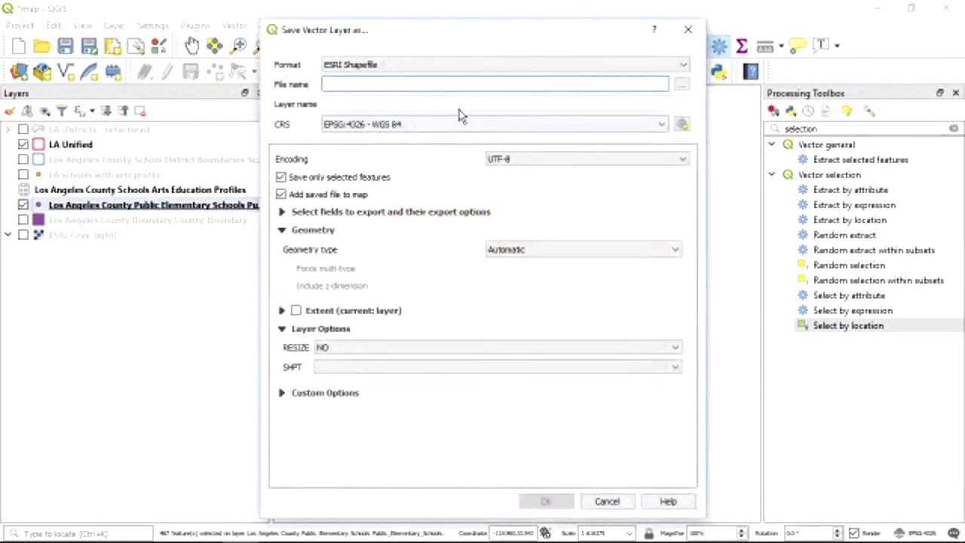
{"action": "type", "text": "LA u"}
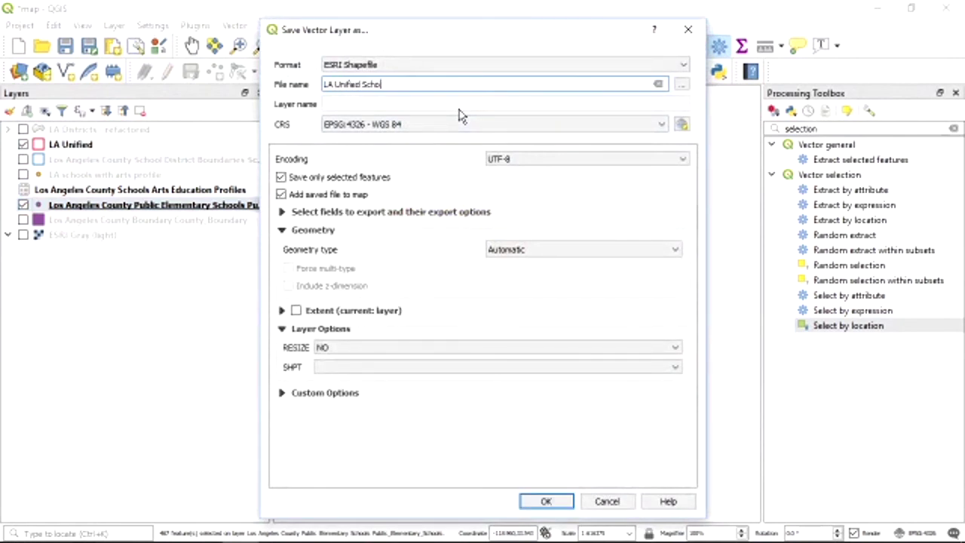
{"action": "left_click", "coordinate": [560, 507]}
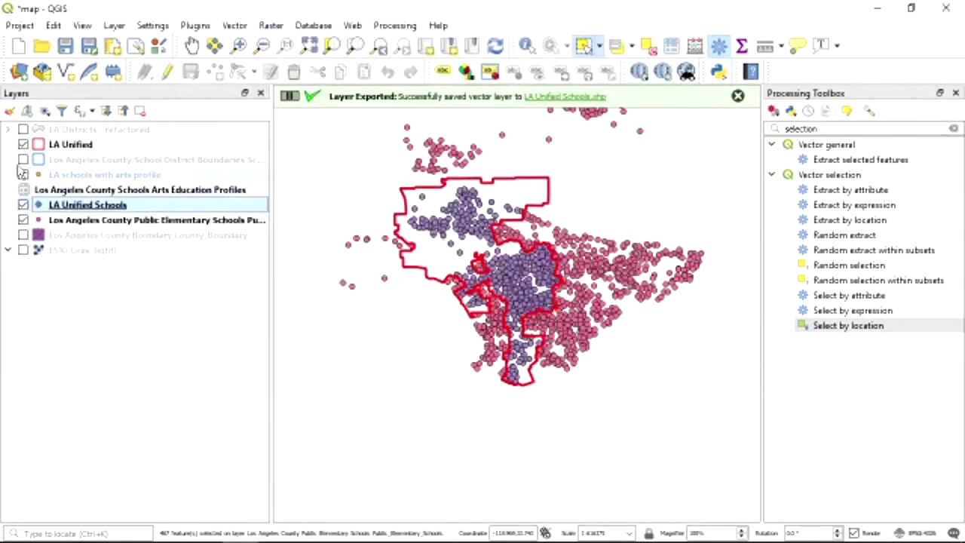
- Hide the Public Elementary Schools layer and zoom the map to the LA Unified Schools layer
{"action": "left_click", "coordinate": [23, 220]}
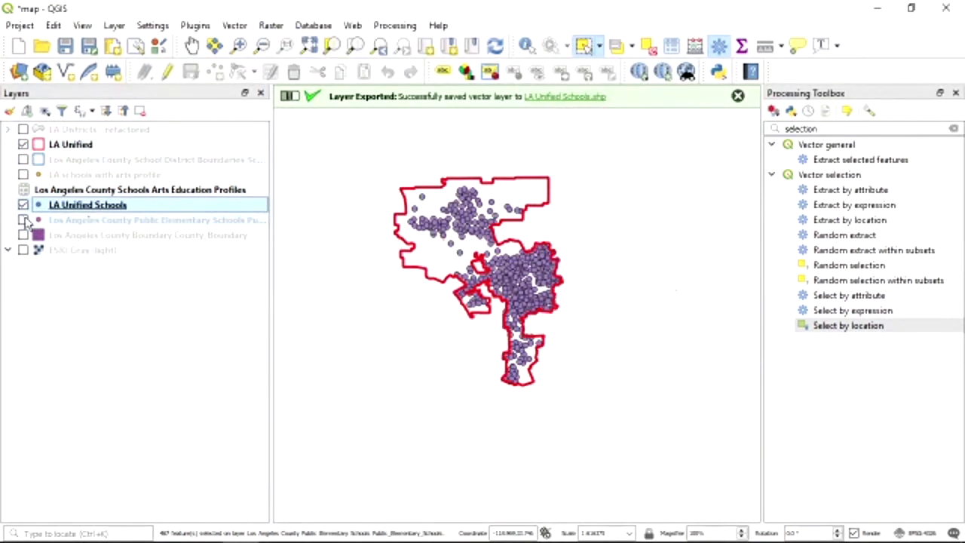
{"action": "scroll", "coordinate": [667, 226], "scroll_direction": "up", "scroll_amount": 2}
{"action": "right_click", "coordinate": [112, 216]}
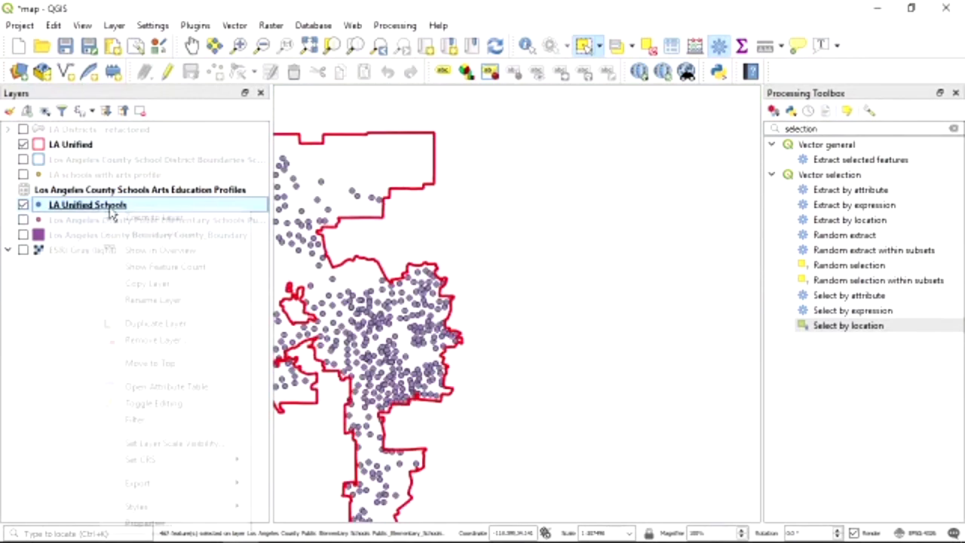
{"action": "left_click", "coordinate": [151, 217]}
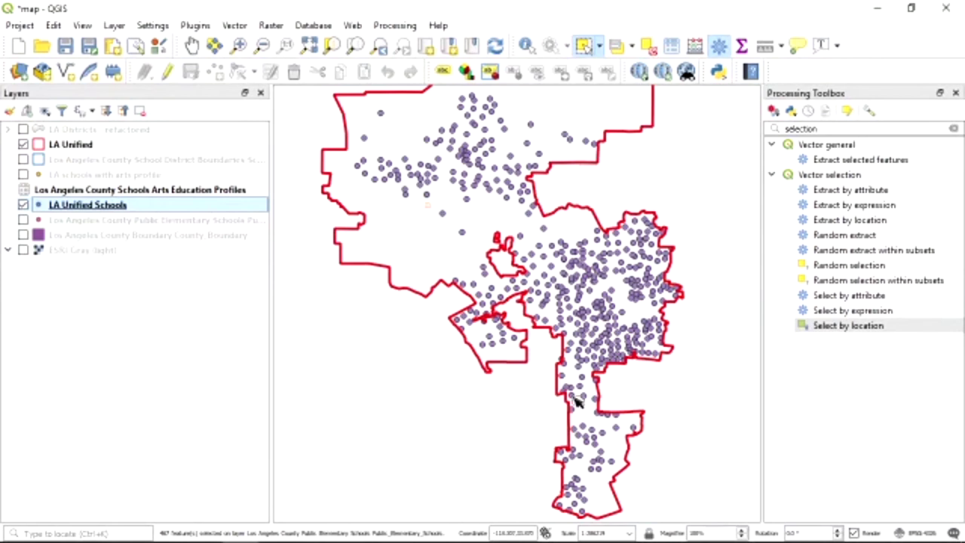
- Move the LA Unified Schools layer directly below LA Unified in the layer order
{"action": "scroll", "coordinate": [577, 400], "scroll_direction": "down", "scroll_amount": 1}
{"action": "scroll", "coordinate": [641, 407], "scroll_direction": "up", "scroll_amount": 1}
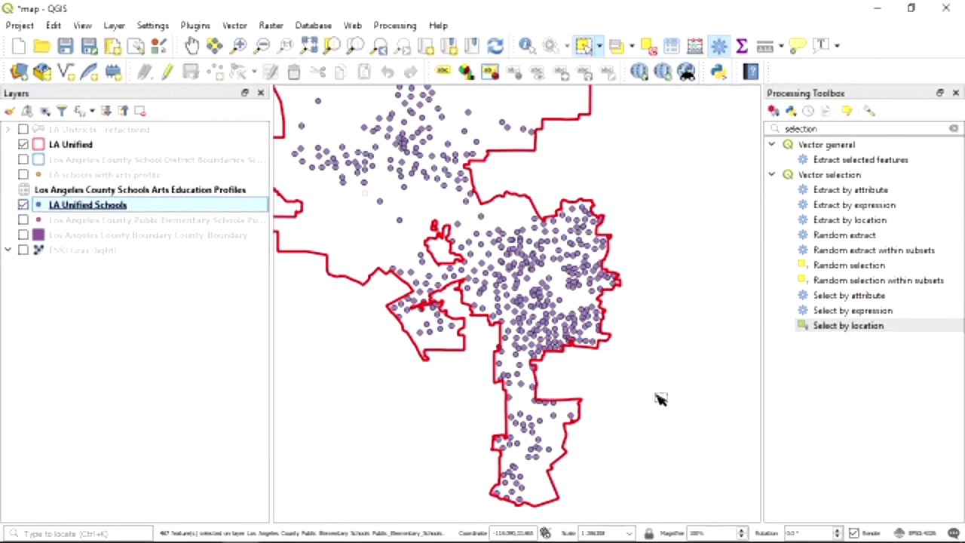
{"action": "left_click_drag", "start_coordinate": [51, 205], "coordinate": [65, 152]}
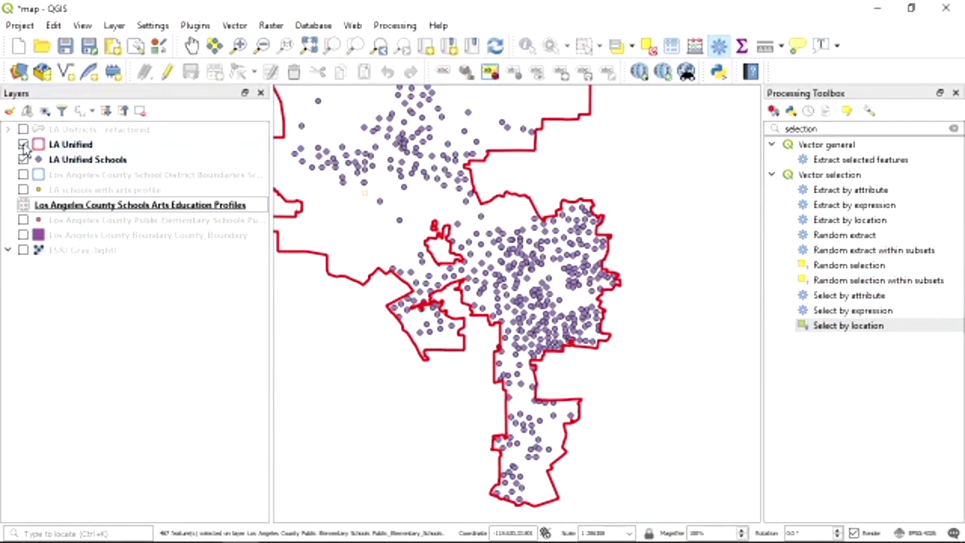
- Toggle the LA Unified and LA Unified Schools layers off and on to compare the schools with the district boundary
{"action": "left_click", "coordinate": [24, 144]}
{"action": "double_click", "coordinate": [90, 205]}
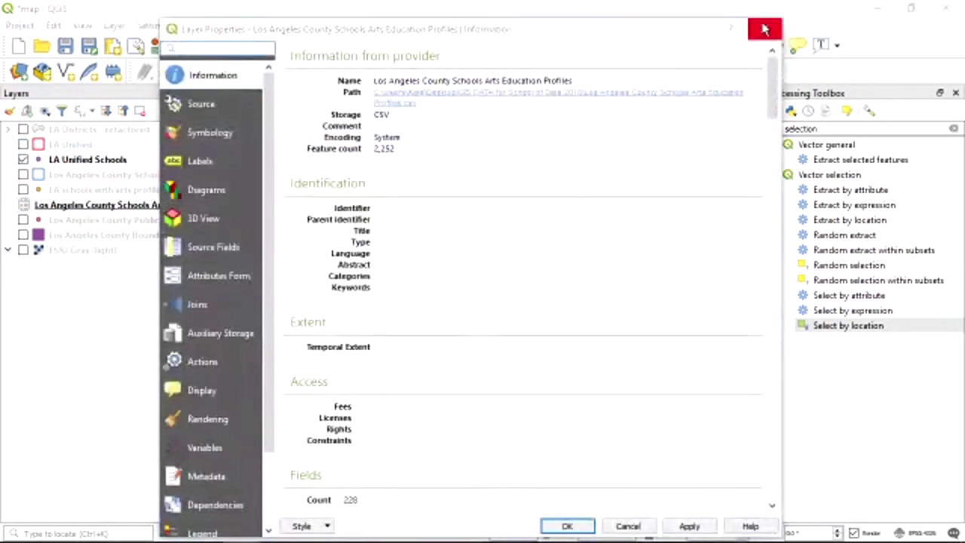
{"action": "left_click", "coordinate": [758, 28]}
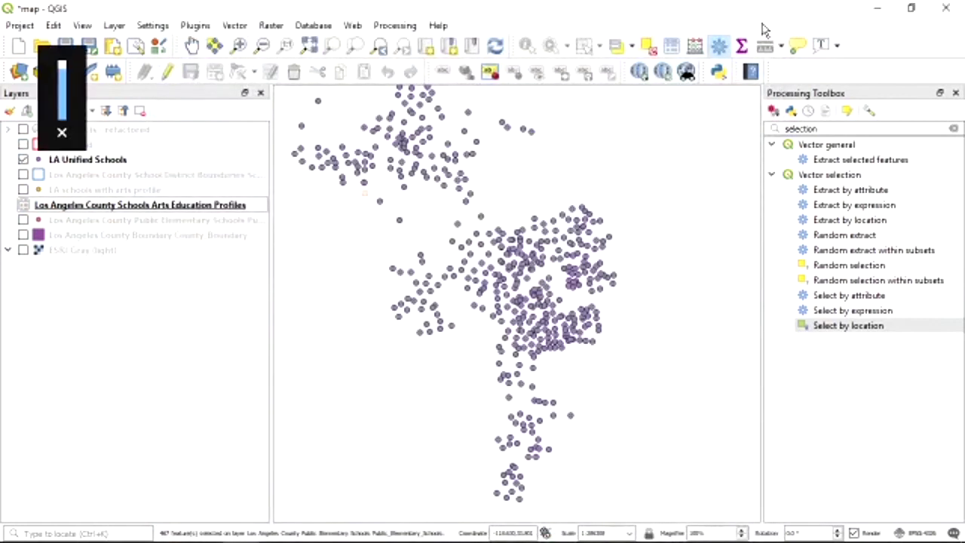
{"action": "left_click", "coordinate": [23, 143]}
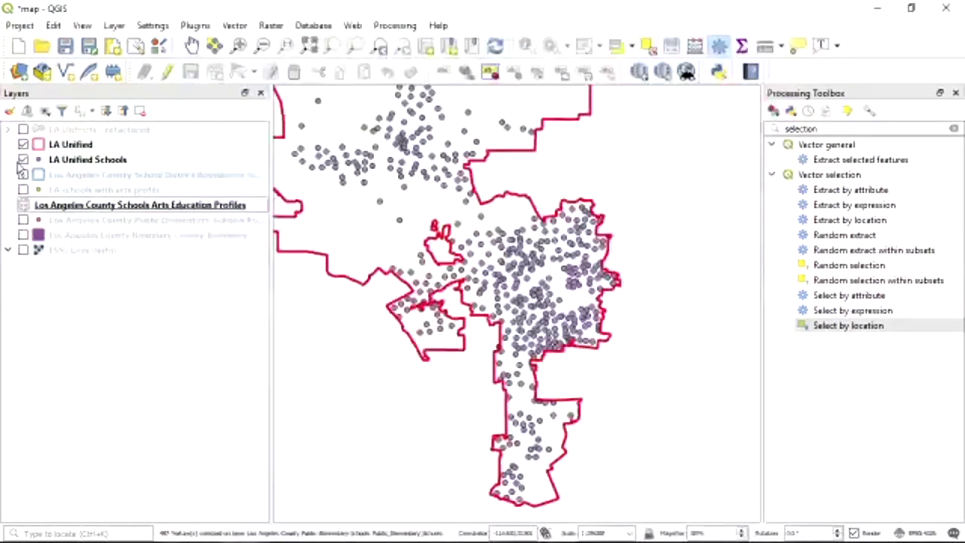
{"action": "left_click", "coordinate": [24, 160]}
{"action": "left_click", "coordinate": [23, 160]}
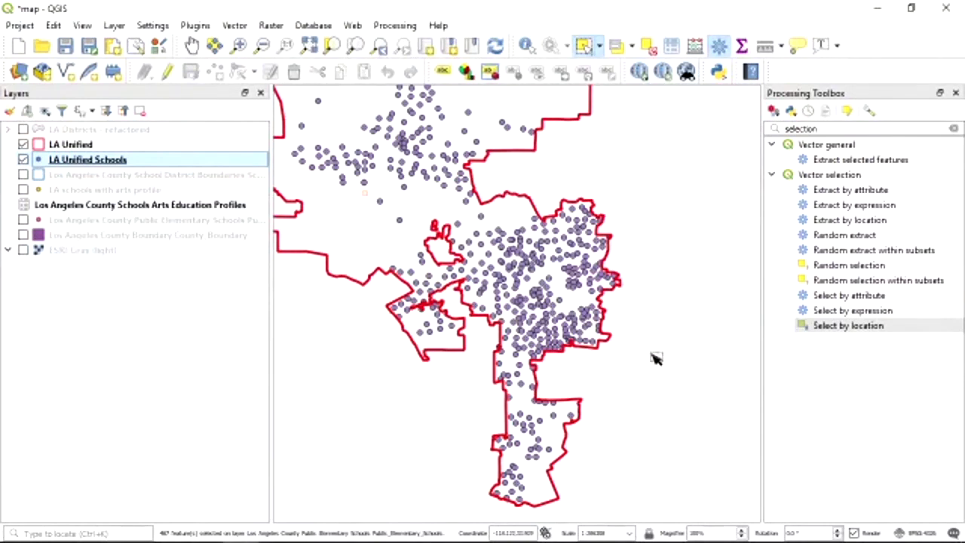
{"action": "scroll", "coordinate": [607, 355], "scroll_direction": "up", "scroll_amount": 1}
{"action": "scroll", "coordinate": [603, 344], "scroll_direction": "down", "scroll_amount": 2}
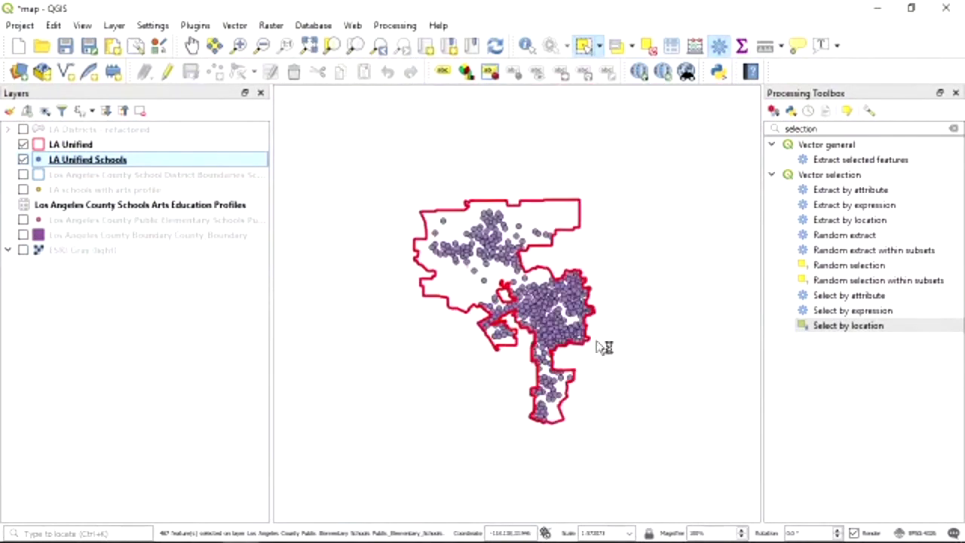
{"action": "scroll", "coordinate": [605, 344], "scroll_direction": "up", "scroll_amount": 1}
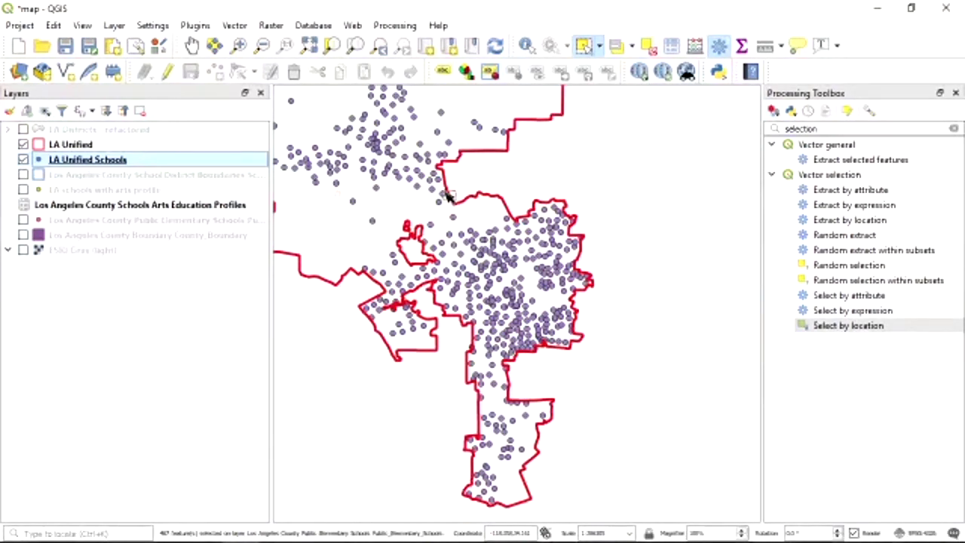
- Examine the LA Unified layer's attribute table through to its last columns and close the table
{"action": "right_click", "coordinate": [70, 145]}
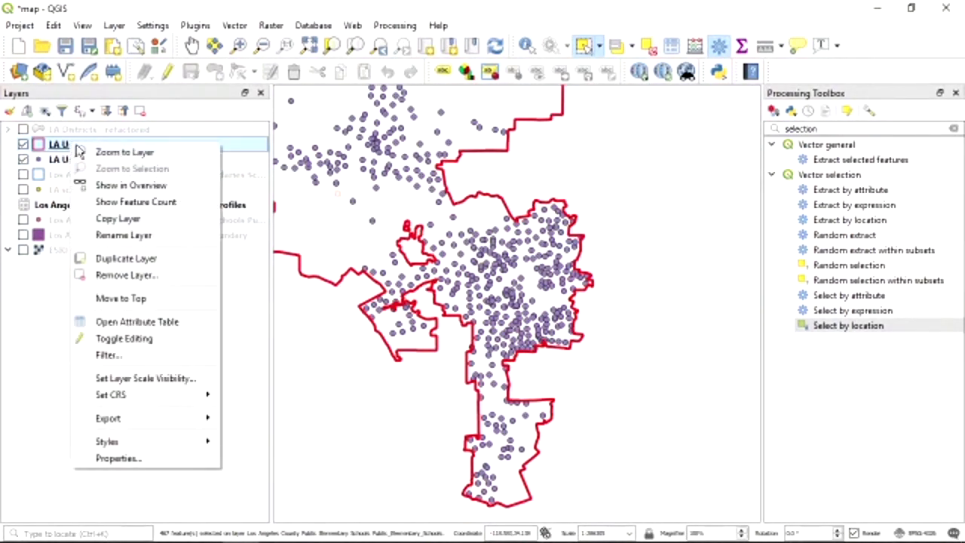
{"action": "left_click", "coordinate": [115, 324]}
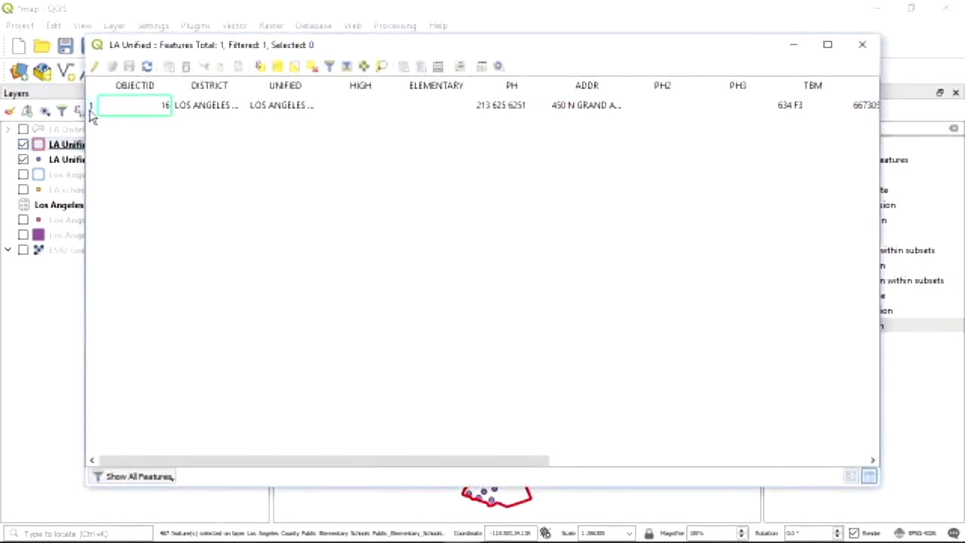
{"action": "left_click_drag", "start_coordinate": [342, 461], "coordinate": [711, 429]}
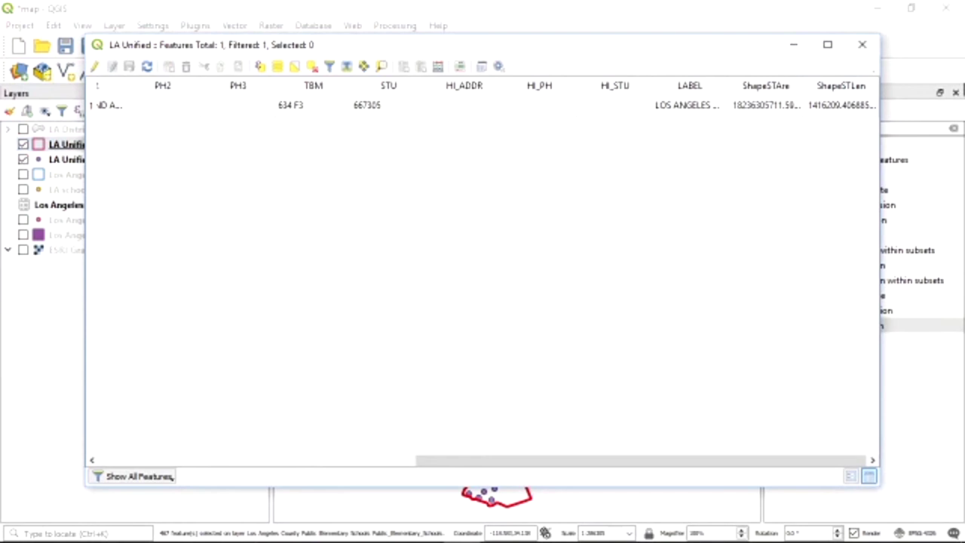
{"action": "left_click", "coordinate": [861, 44]}
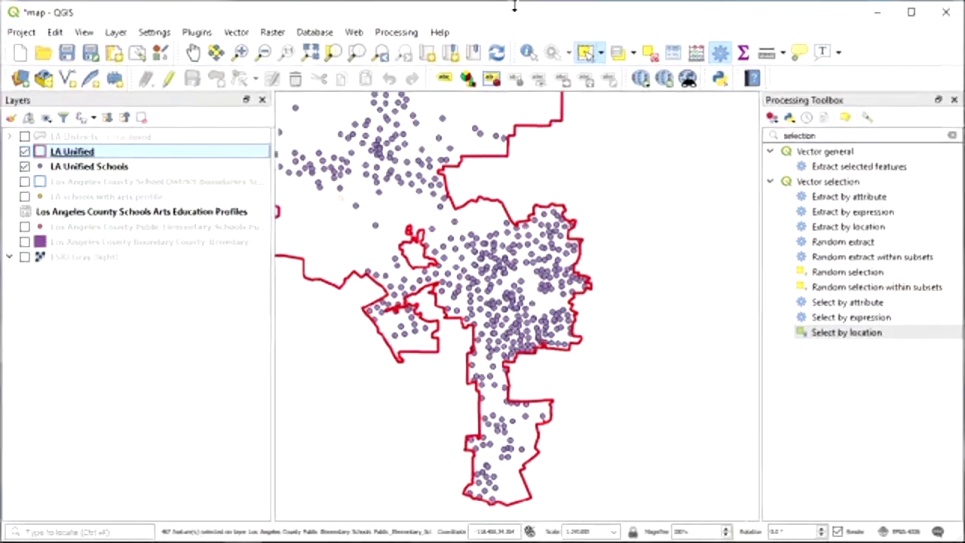
- Switch to File Explorer to view the GIS DATA for School of Data 2018 folder, and return to QGIS
{"action": "left_click_drag", "start_coordinate": [961, 64], "coordinate": [697, 121]}
{"action": "key", "text": "super+Up"}
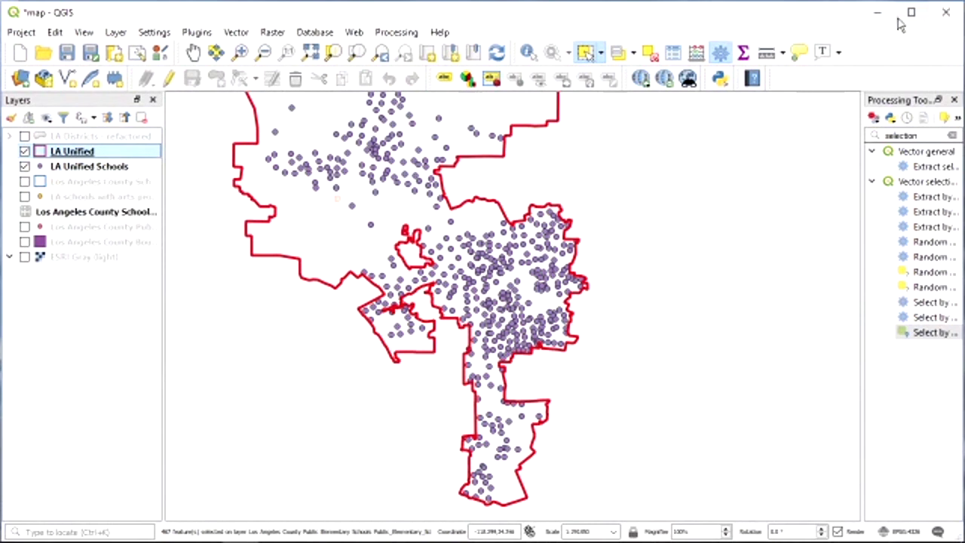
{"action": "mouse_move", "coordinate": [30, 537]}
{"action": "left_click", "coordinate": [92, 528]}
{"action": "left_click", "coordinate": [181, 458]}
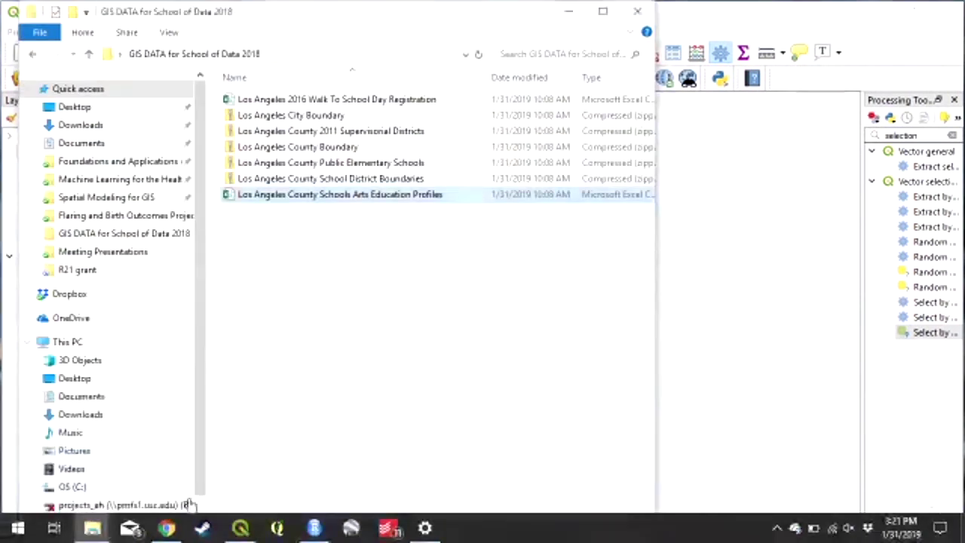
{"action": "left_click", "coordinate": [704, 351]}
{"action": "right_click", "coordinate": [73, 153]}
{"action": "left_click", "coordinate": [21, 33]}
{"action": "left_click", "coordinate": [21, 32]}
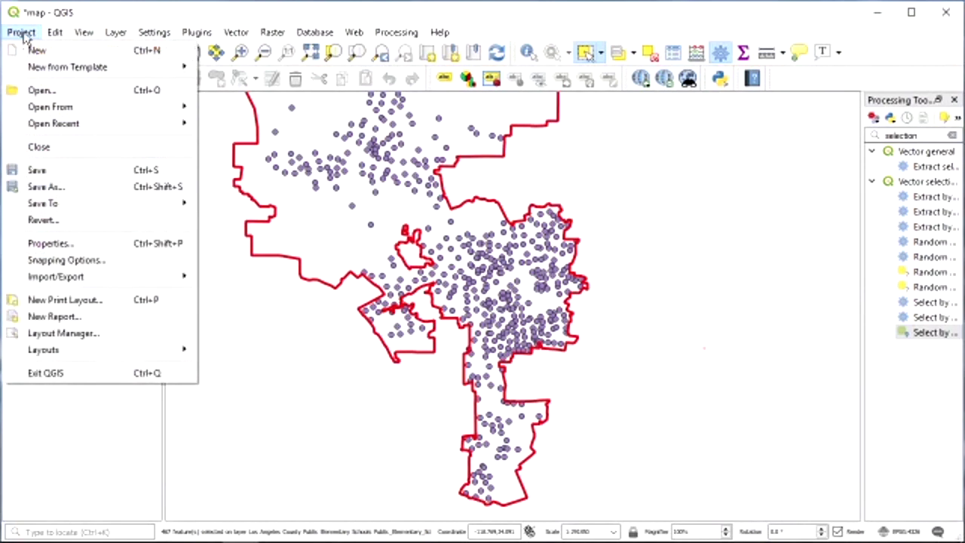
{"action": "left_click", "coordinate": [22, 33]}
{"action": "left_click", "coordinate": [43, 77]}
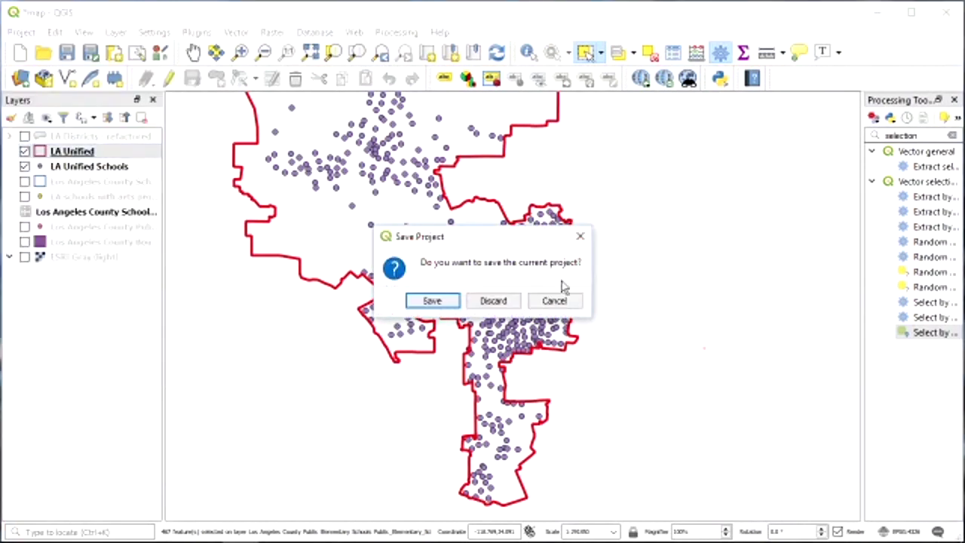
{"action": "left_click", "coordinate": [495, 301]}
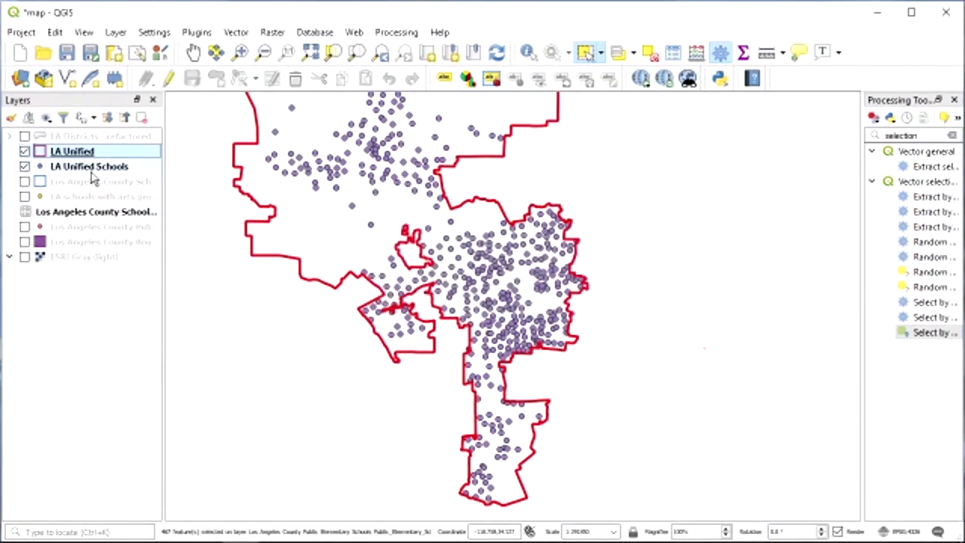
- Show the Los Angeles County School District Boundaries layer and hide the LA Unified and LA Unified Schools layers
{"action": "left_click", "coordinate": [91, 169]}
{"action": "scroll", "coordinate": [291, 271], "scroll_direction": "down", "scroll_amount": 1}
{"action": "left_click", "coordinate": [25, 181]}
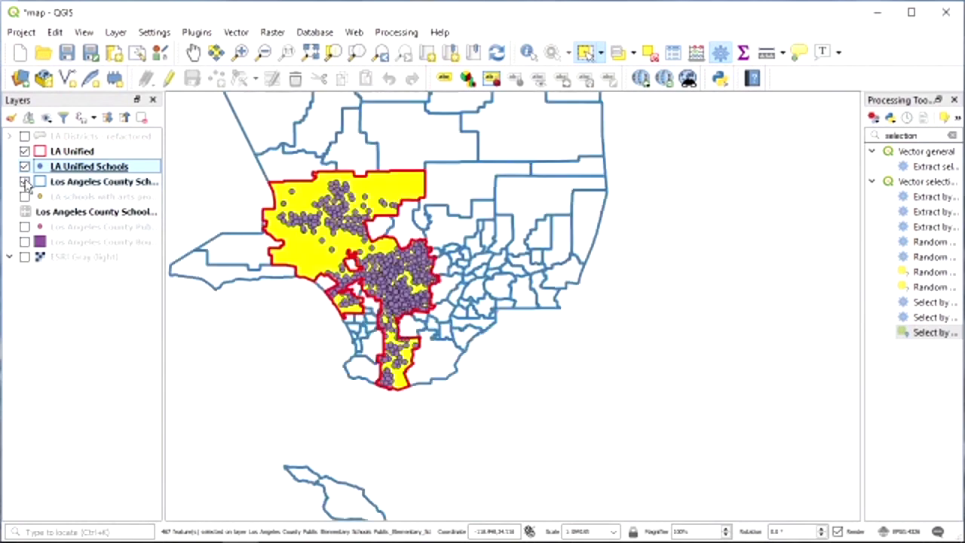
{"action": "left_click", "coordinate": [25, 166]}
{"action": "left_click", "coordinate": [25, 151]}
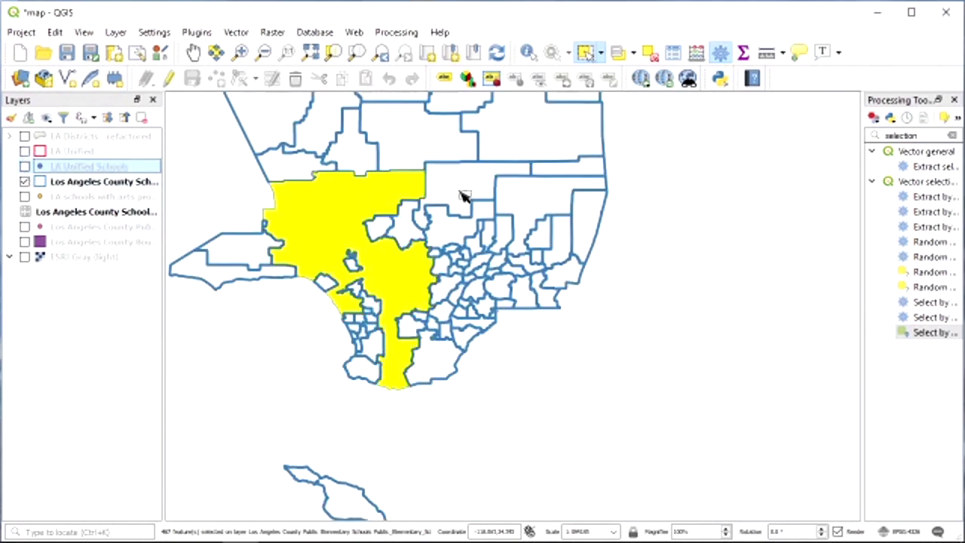
- Export the selected School District Boundaries feature as an ESRI Shapefile named LA Unified Distried in the GIS DATA for School of Data 2018 folder
{"action": "right_click", "coordinate": [123, 188]}
{"action": "mouse_move", "coordinate": [210, 445]}
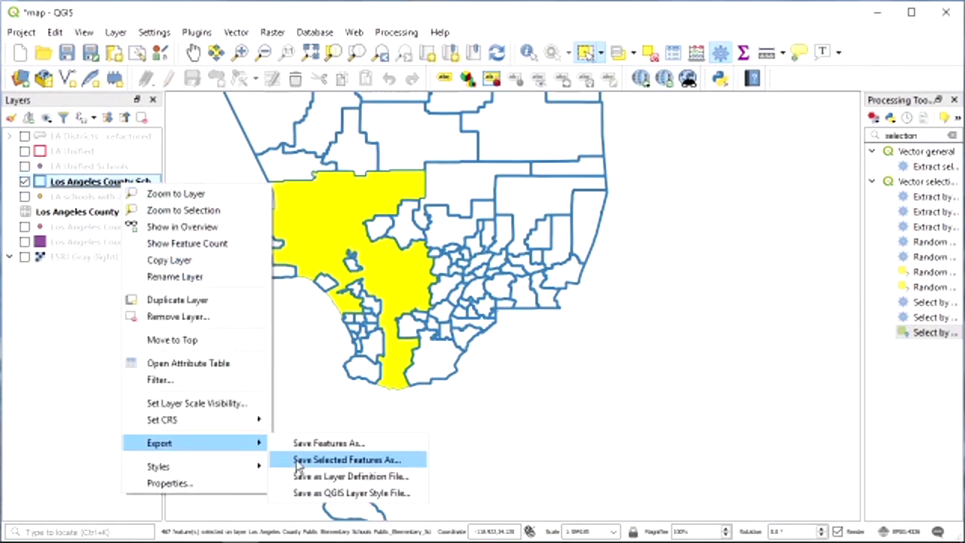
{"action": "left_click", "coordinate": [298, 461]}
{"action": "left_click", "coordinate": [366, 83]}
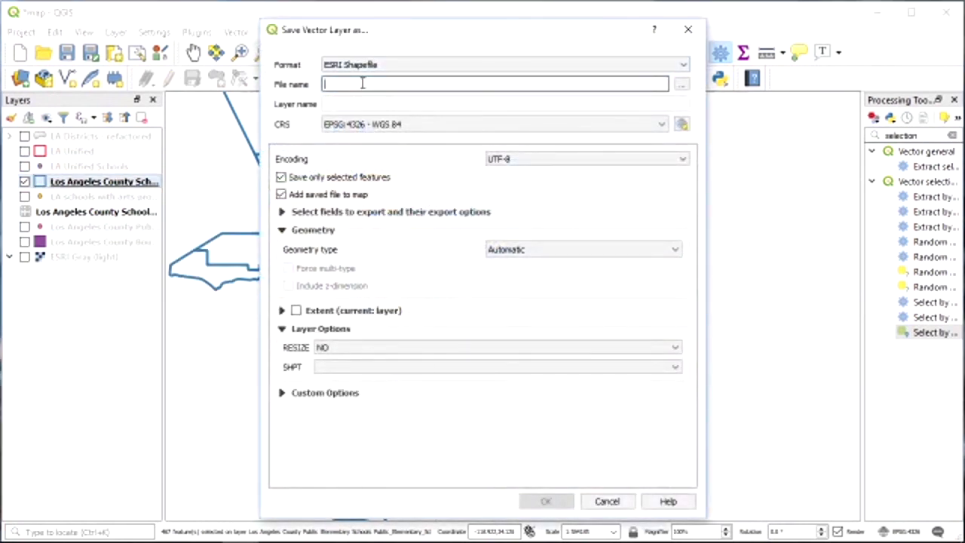
{"action": "type", "text": "LA Unifie"}
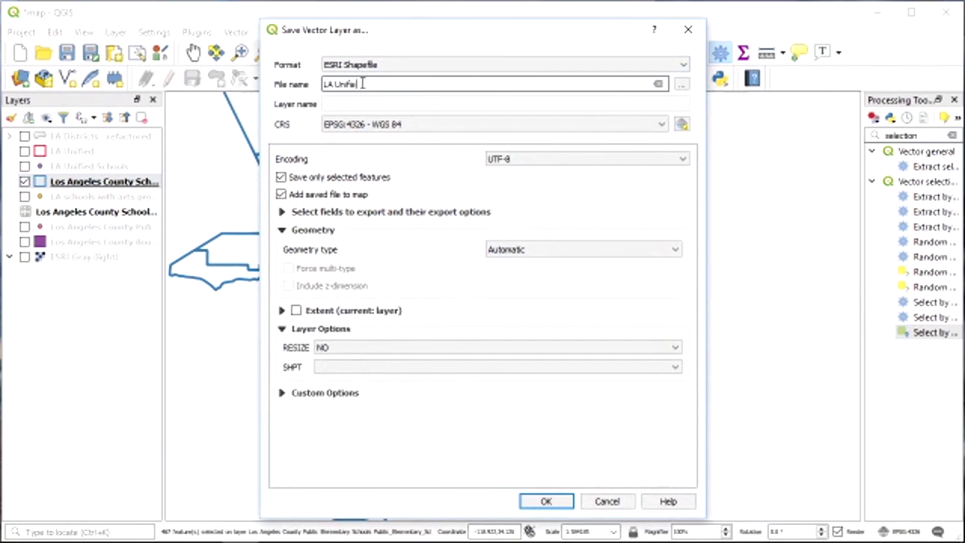
{"action": "type", "text": "d District"}
{"action": "left_click", "coordinate": [680, 85]}
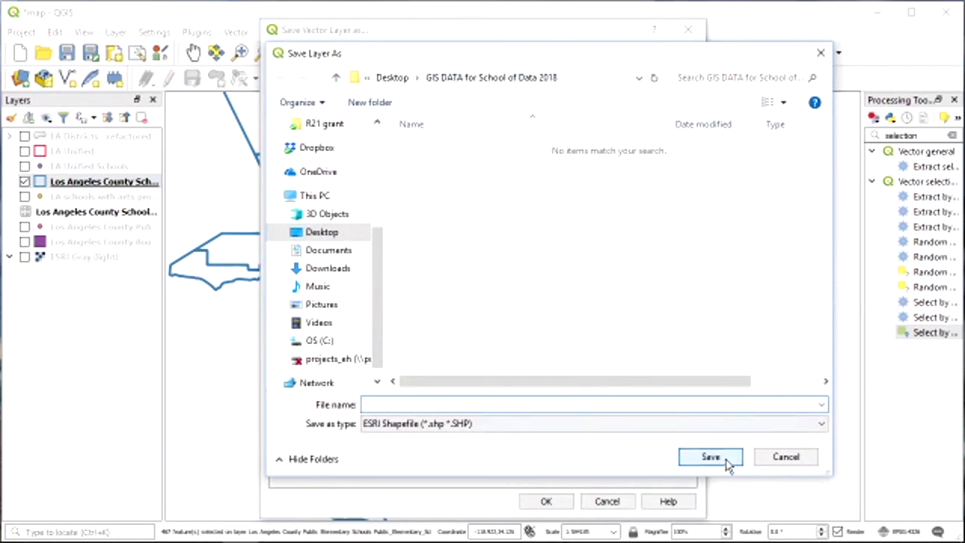
{"action": "left_click", "coordinate": [541, 405]}
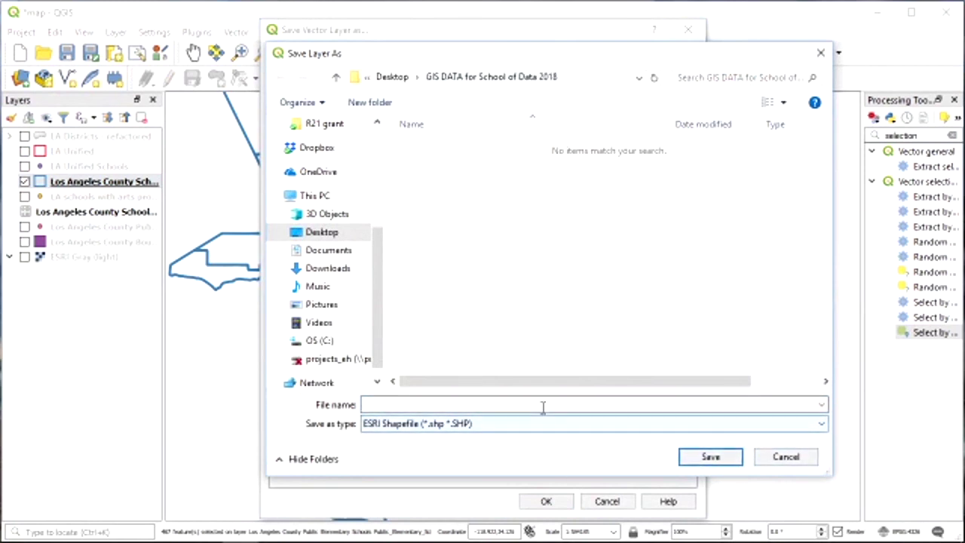
{"action": "type", "text": "LA"}
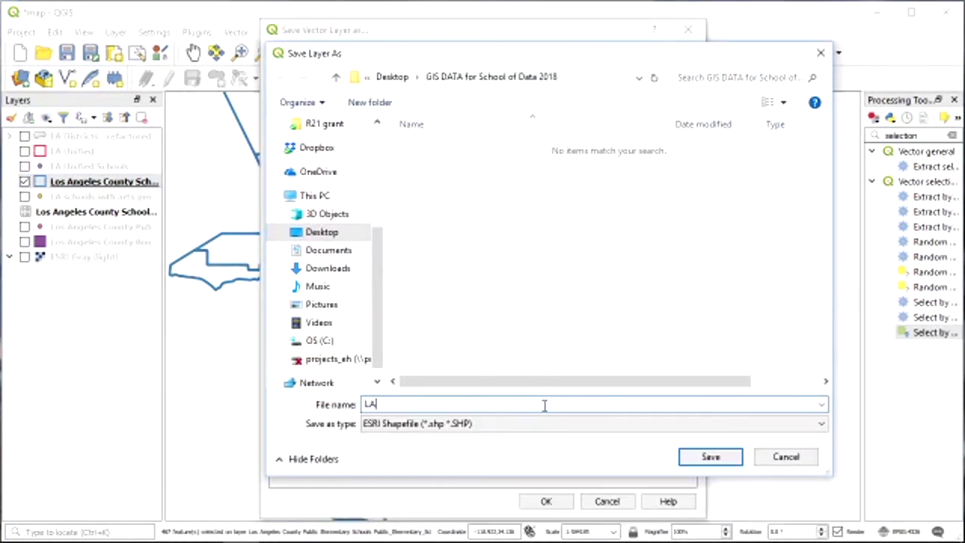
{"action": "type", "text": " Unified District"}
{"action": "key", "text": "Return"}
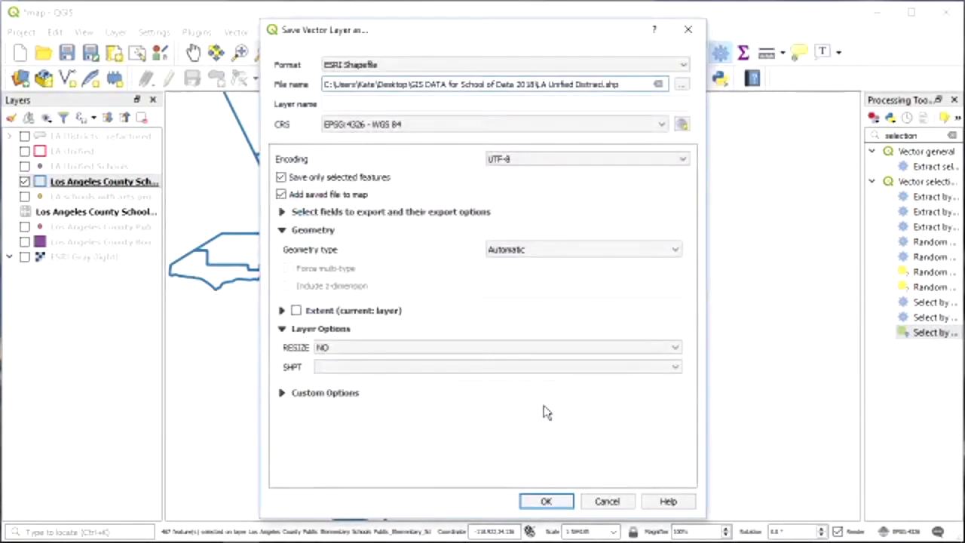
{"action": "left_click", "coordinate": [546, 501]}
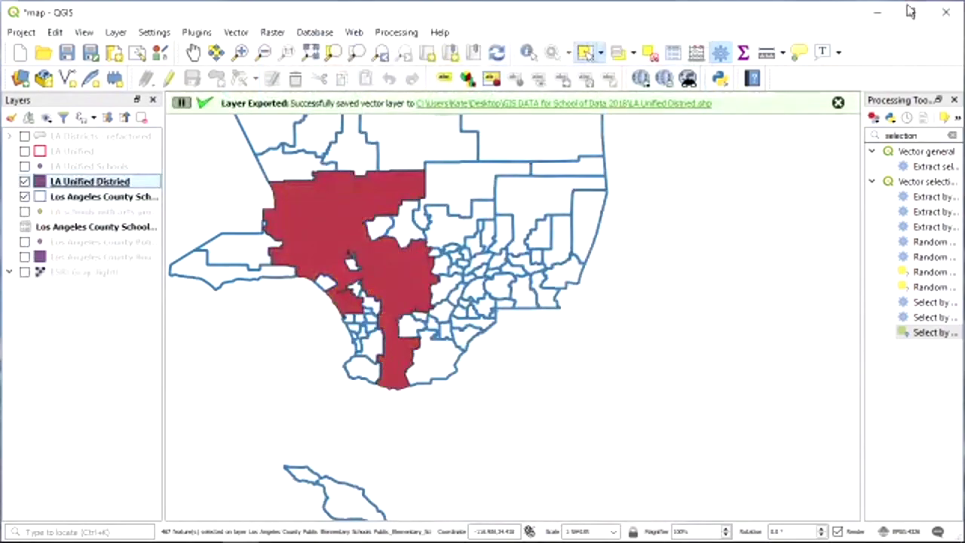
- Switch to the data folder in File Explorer and compress the six LA Unified Distried shapefile files into one zipped folder
{"action": "left_click", "coordinate": [876, 13]}
{"action": "left_click", "coordinate": [357, 482]}
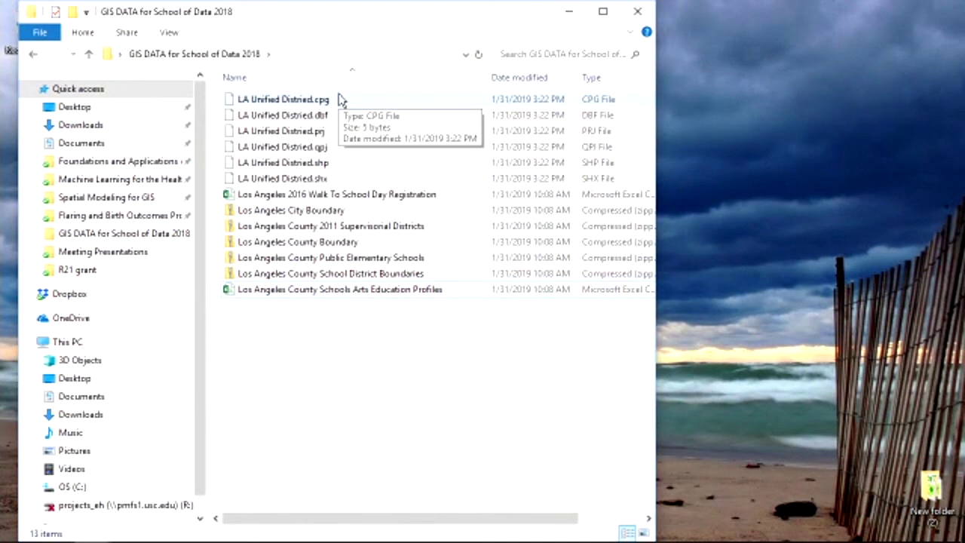
{"action": "left_click", "coordinate": [336, 101]}
{"action": "left_click", "coordinate": [287, 180], "text": "shift"}
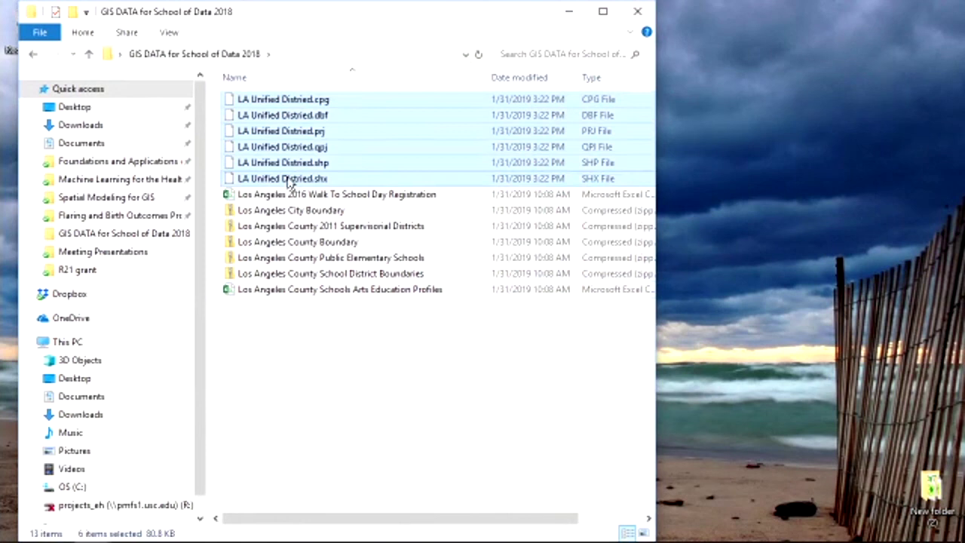
{"action": "right_click", "coordinate": [300, 162]}
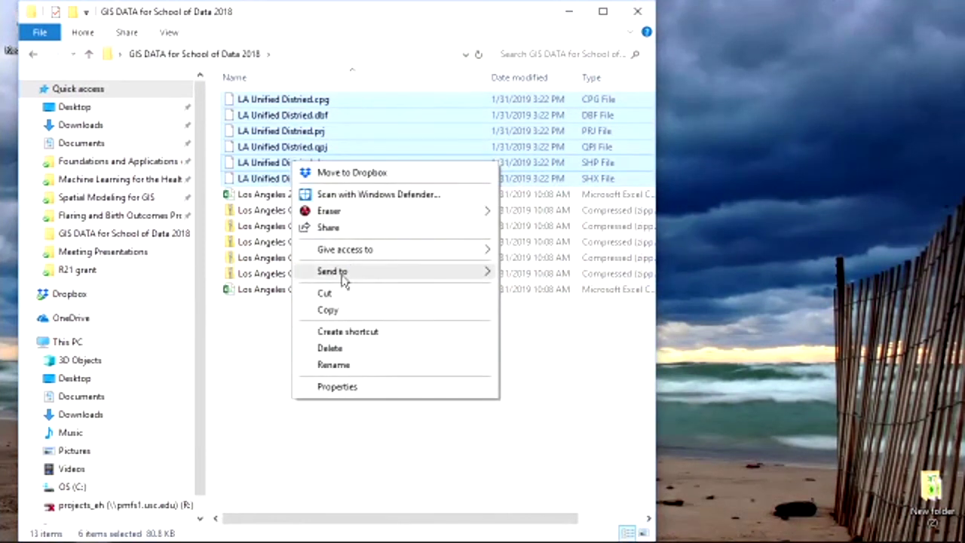
{"action": "mouse_move", "coordinate": [493, 272]}
{"action": "left_click", "coordinate": [538, 289]}
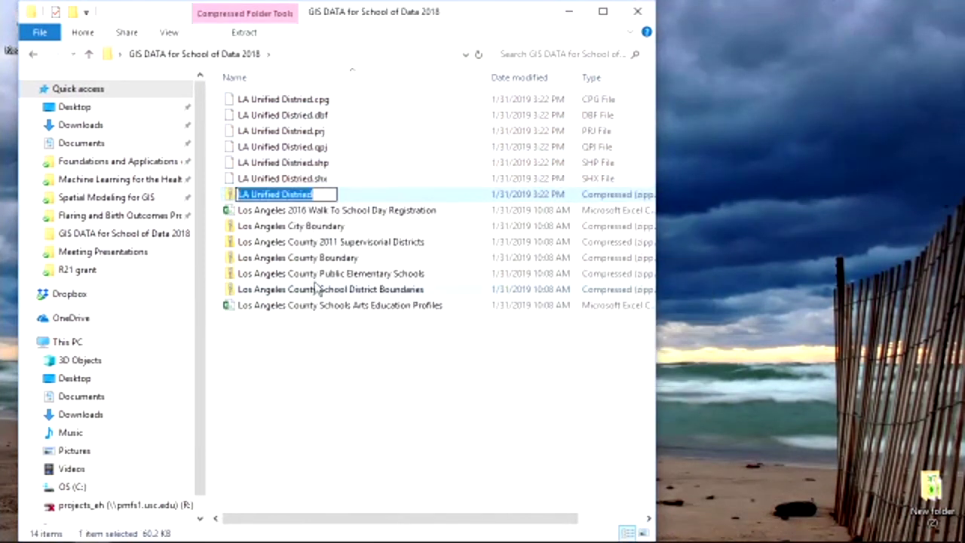
- Delete the loose LA Unified Distried shapefile files beside the zipped folder, leaving out the DBF and SHP files in use
{"action": "left_click", "coordinate": [283, 181]}
{"action": "left_click", "coordinate": [285, 179]}
{"action": "left_click", "coordinate": [282, 101], "text": "shift"}
{"action": "key", "text": "Delete"}
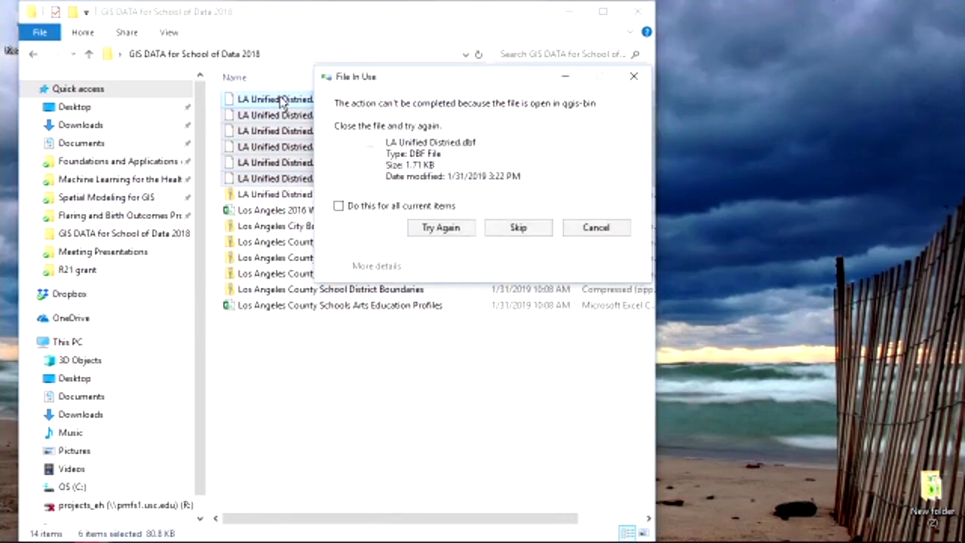
{"action": "left_click", "coordinate": [520, 230]}
{"action": "left_click", "coordinate": [635, 76]}
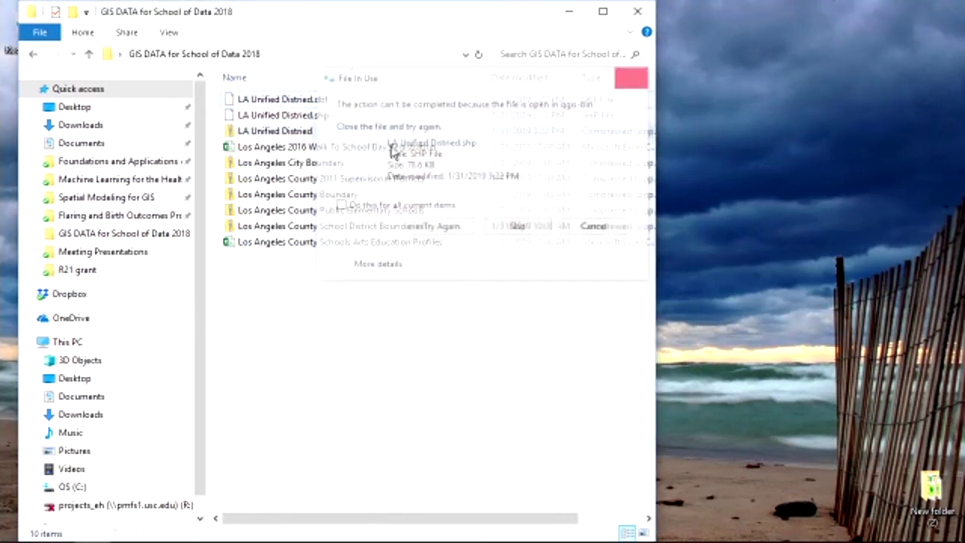
- Open the LA Unified Distried zipped folder to inspect its contents, and return to the data folder
{"action": "left_click", "coordinate": [287, 132]}
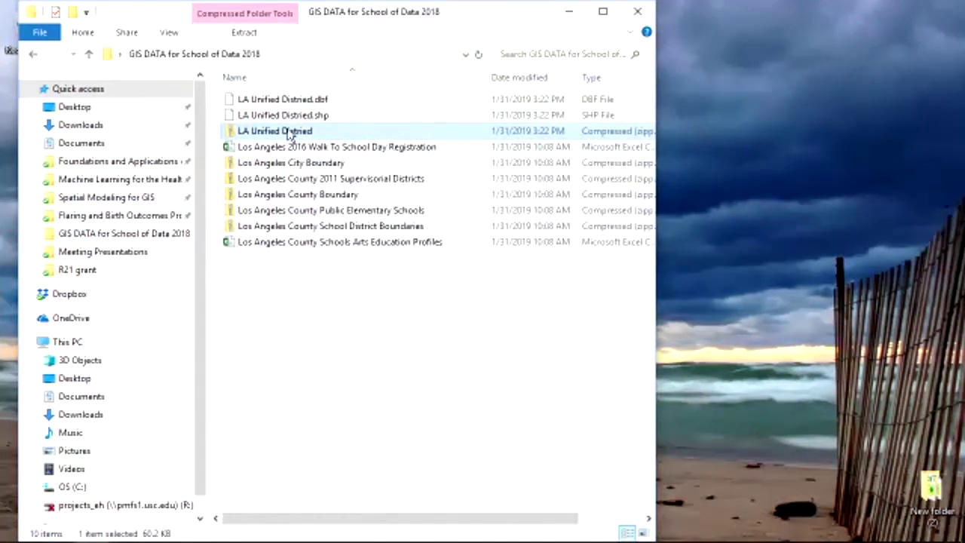
{"action": "double_click", "coordinate": [289, 132]}
{"action": "left_click", "coordinate": [243, 56]}
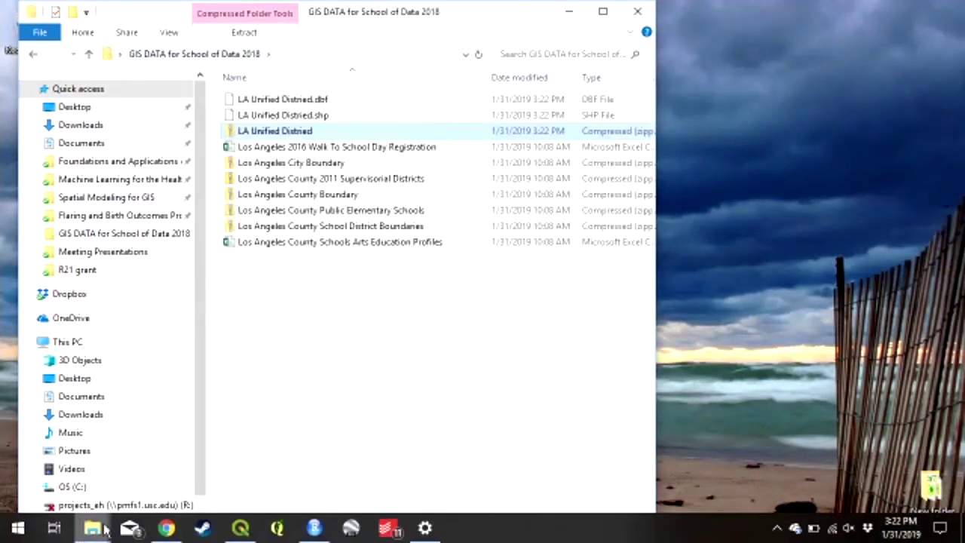
- Close the current QGIS session and relaunch QGIS with an empty project, snapped to half the screen beside File Explorer
{"action": "right_click", "coordinate": [241, 514]}
{"action": "left_click", "coordinate": [239, 502]}
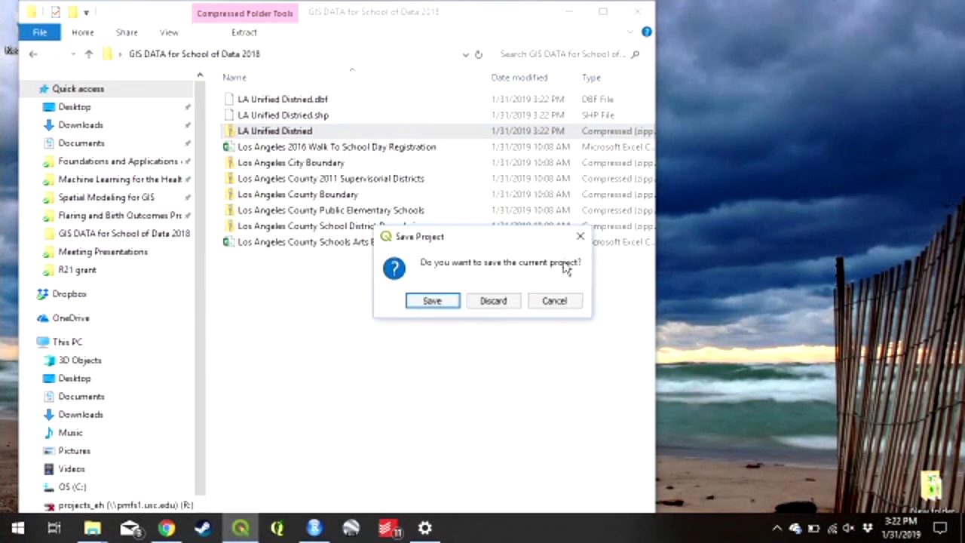
{"action": "left_click", "coordinate": [429, 300]}
{"action": "left_click", "coordinate": [240, 528]}
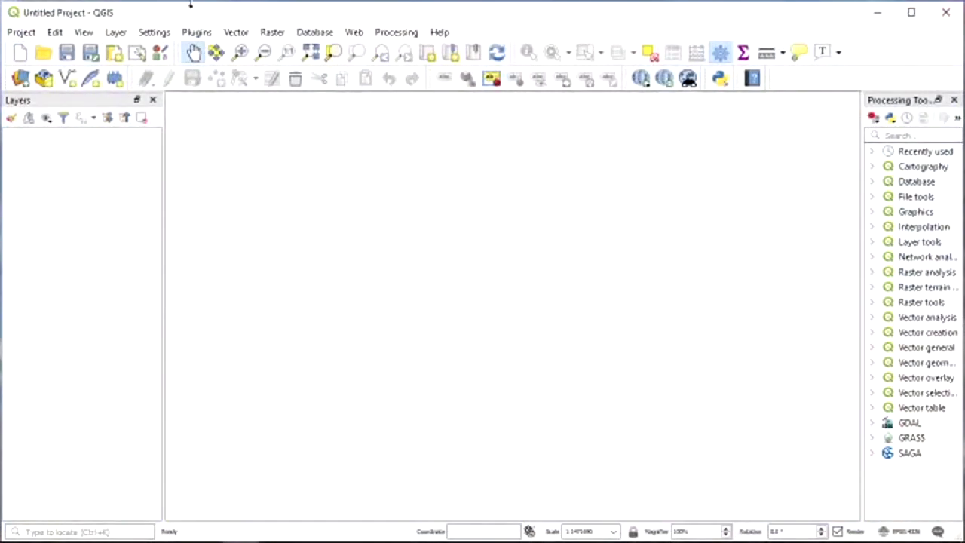
{"action": "key", "text": "super+Right"}
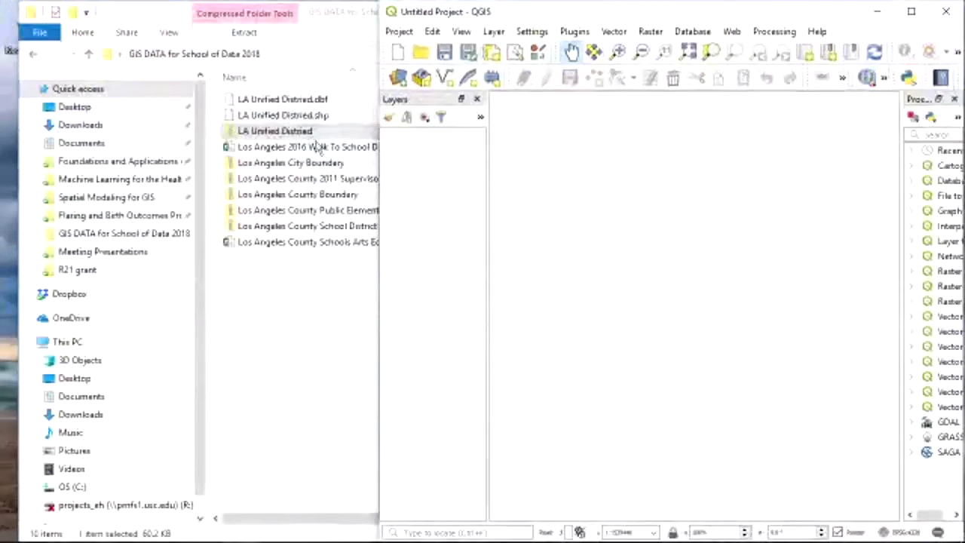
- Add the LA Unified Distried zipped shapefile from File Explorer to the empty QGIS project as a layer
{"action": "left_click", "coordinate": [295, 129]}
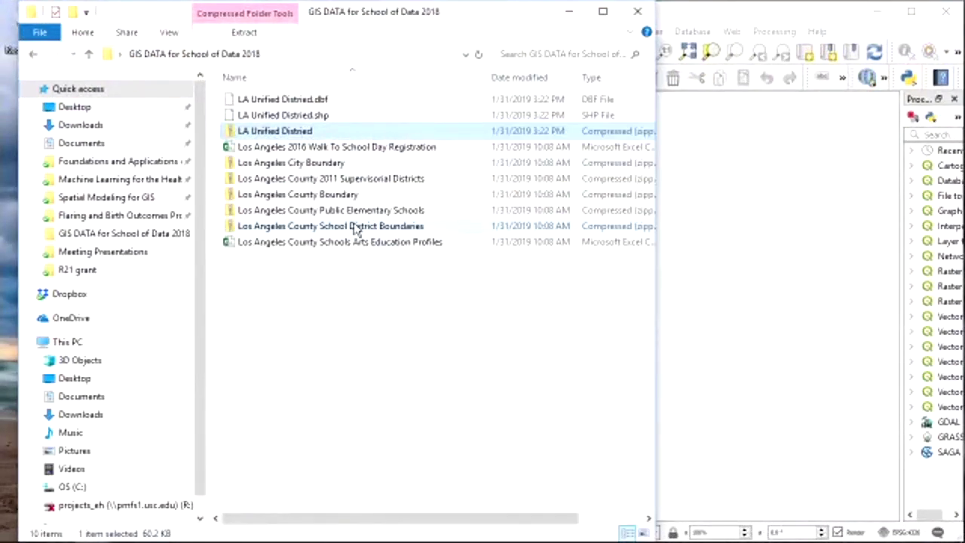
{"action": "left_click_drag", "start_coordinate": [291, 135], "coordinate": [809, 398]}
{"action": "left_click", "coordinate": [800, 13]}
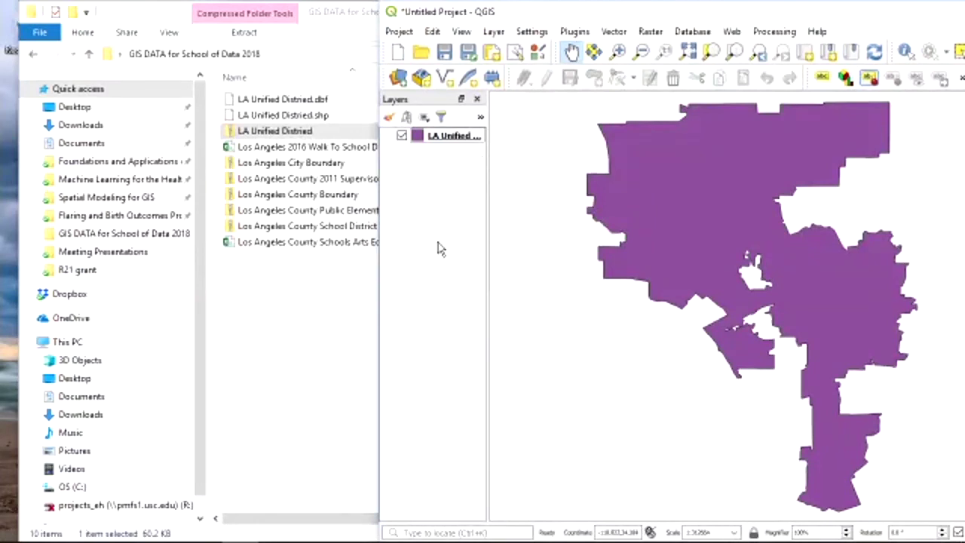
{"action": "left_click", "coordinate": [275, 162]}
{"action": "left_click", "coordinate": [287, 226]}
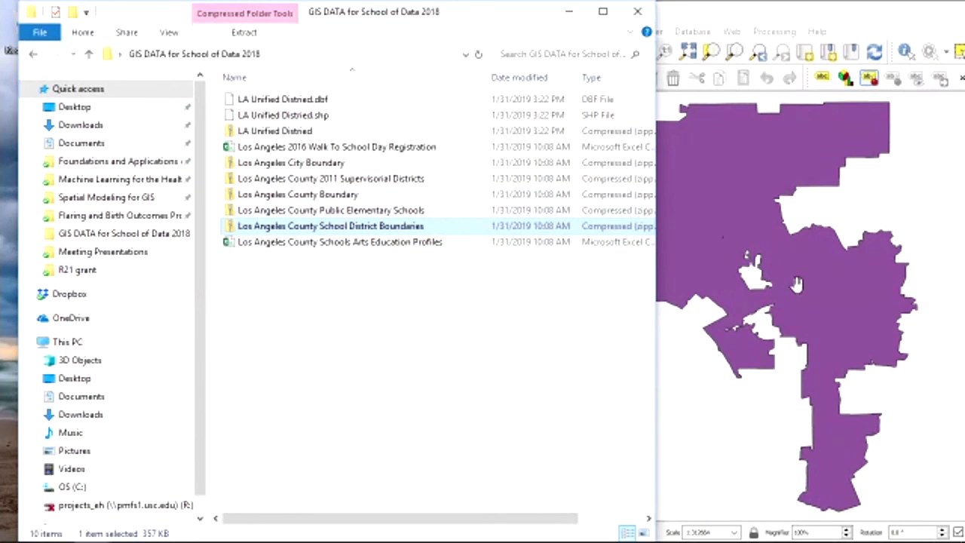
{"action": "left_click", "coordinate": [820, 14]}
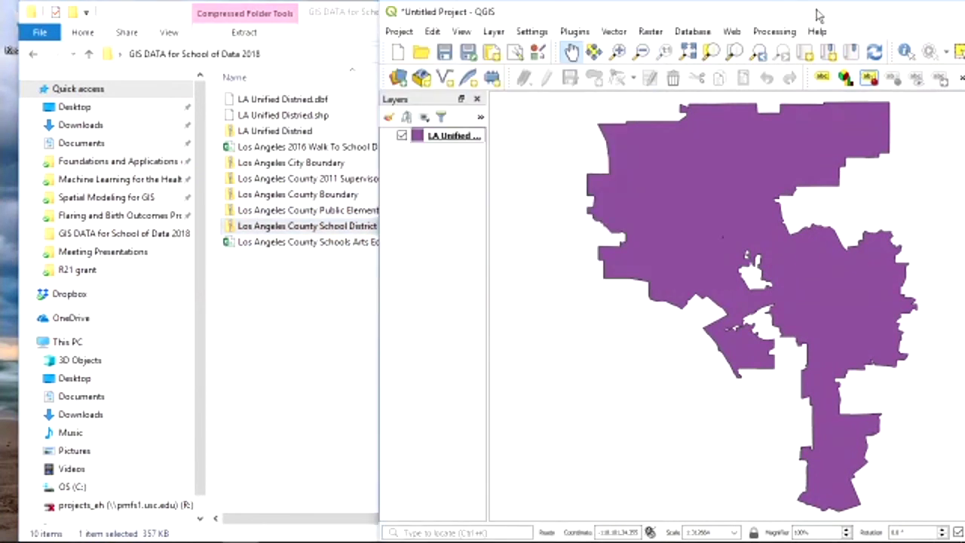
- Add the five zipped shapefiles from Los Angeles City Boundary through Los Angeles County School District Boundaries to the QGIS project
{"action": "left_click", "coordinate": [279, 194]}
{"action": "left_click", "coordinate": [296, 164]}
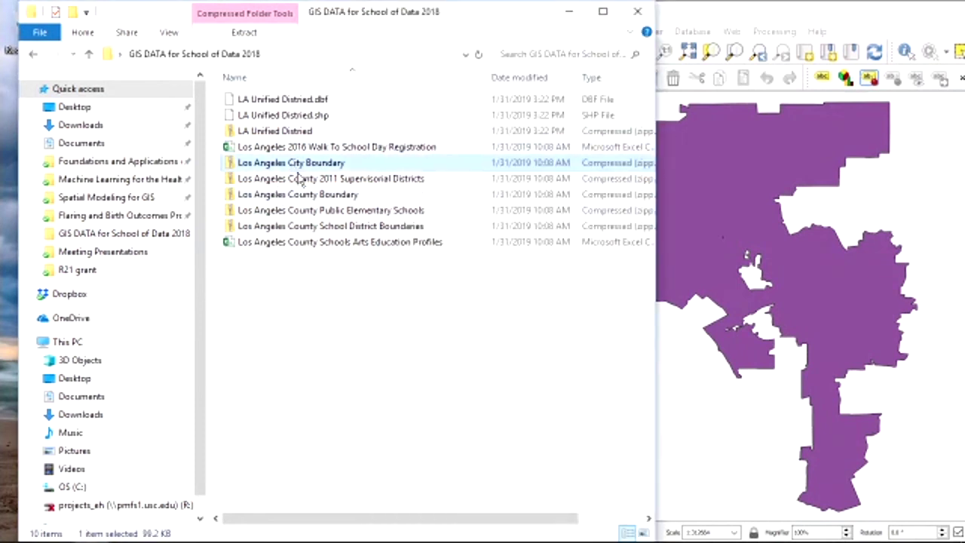
{"action": "left_click", "coordinate": [300, 178], "text": "shift"}
{"action": "left_click", "coordinate": [301, 194], "text": "shift"}
{"action": "left_click", "coordinate": [302, 226], "text": "shift"}
{"action": "left_click_drag", "start_coordinate": [305, 198], "coordinate": [807, 339]}
{"action": "left_click", "coordinate": [936, 9]}
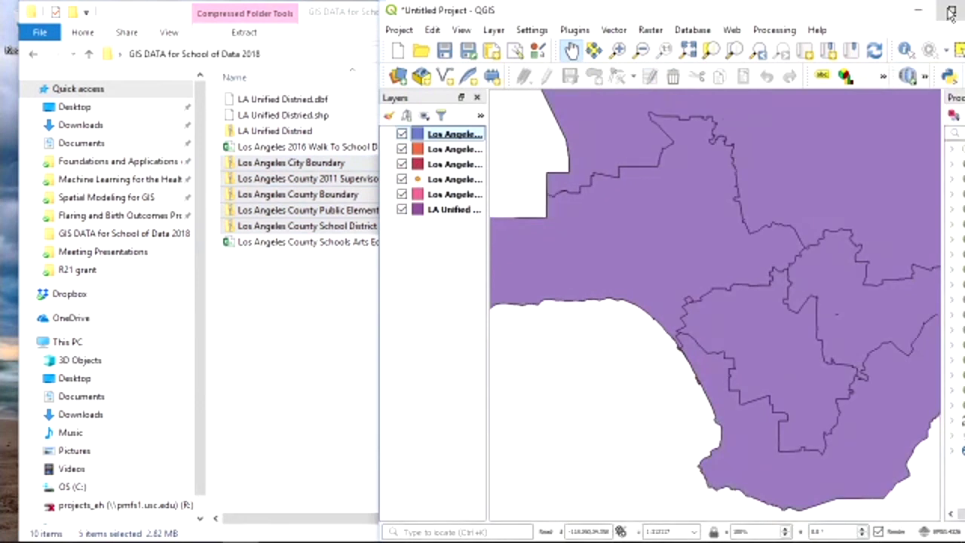
- Maximize QGIS, frame the whole county with its islands, and create a new print layout titled Test Print
{"action": "left_click", "coordinate": [952, 12]}
{"action": "scroll", "coordinate": [822, 177], "scroll_direction": "down", "scroll_amount": 2}
{"action": "left_click_drag", "start_coordinate": [736, 221], "coordinate": [564, 378]}
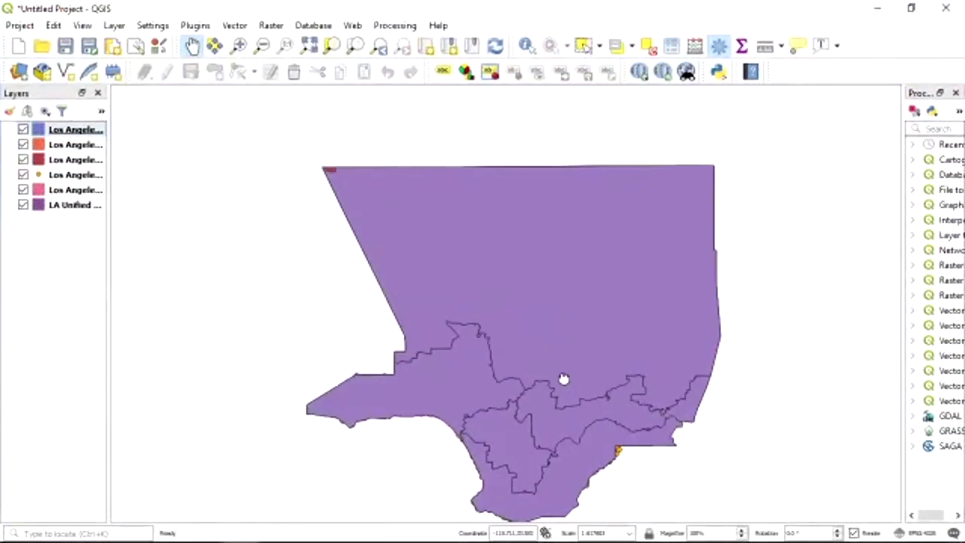
{"action": "scroll", "coordinate": [581, 351], "scroll_direction": "down", "scroll_amount": 2}
{"action": "left_click_drag", "start_coordinate": [616, 327], "coordinate": [566, 282]}
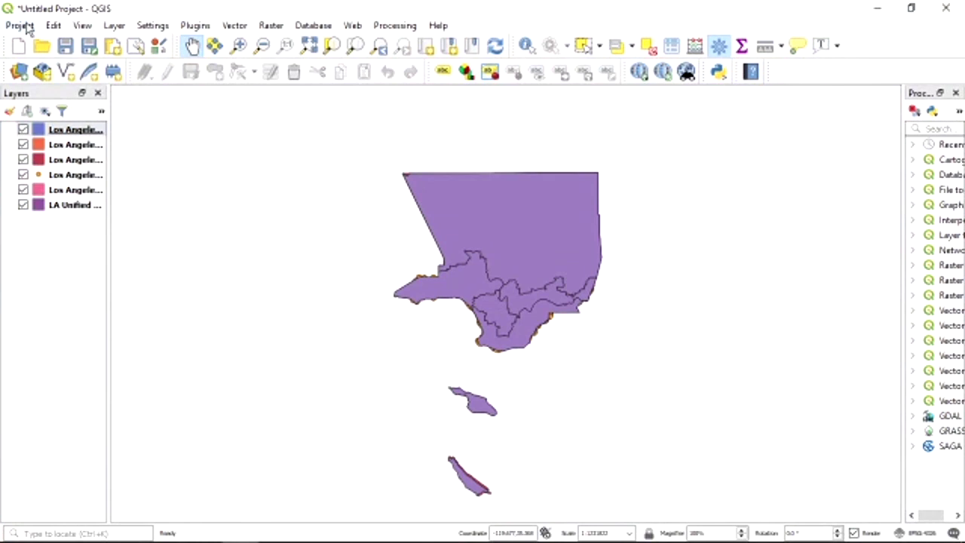
{"action": "left_click", "coordinate": [20, 25]}
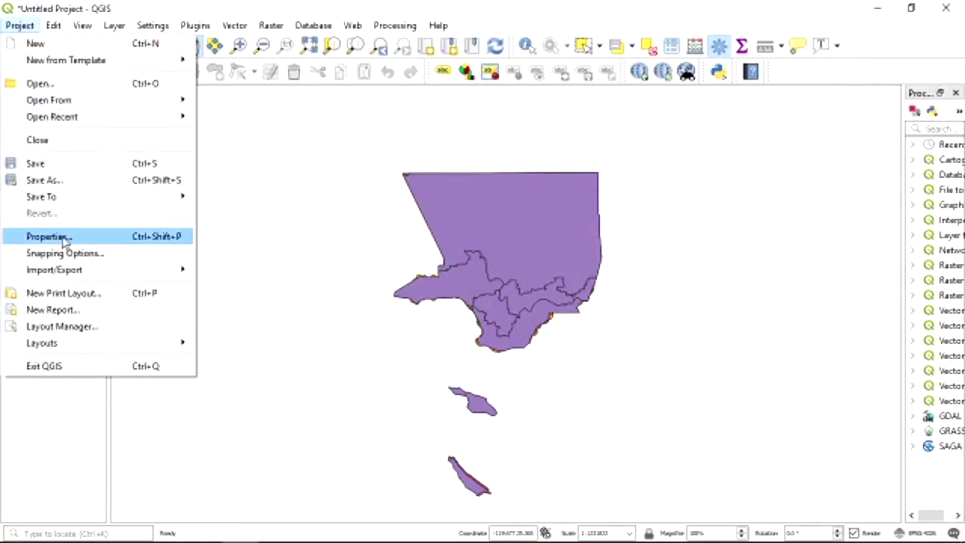
{"action": "left_click", "coordinate": [62, 300]}
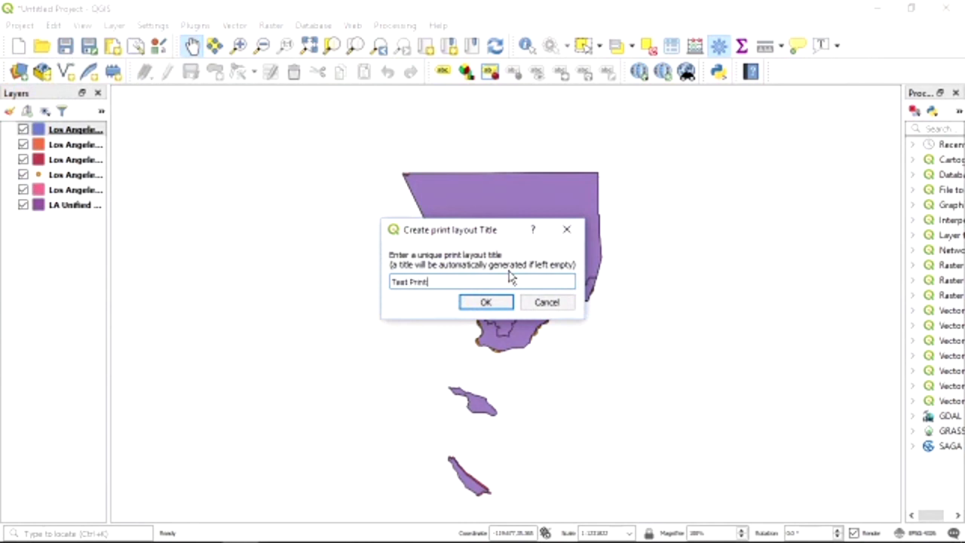
{"action": "left_click", "coordinate": [496, 305]}
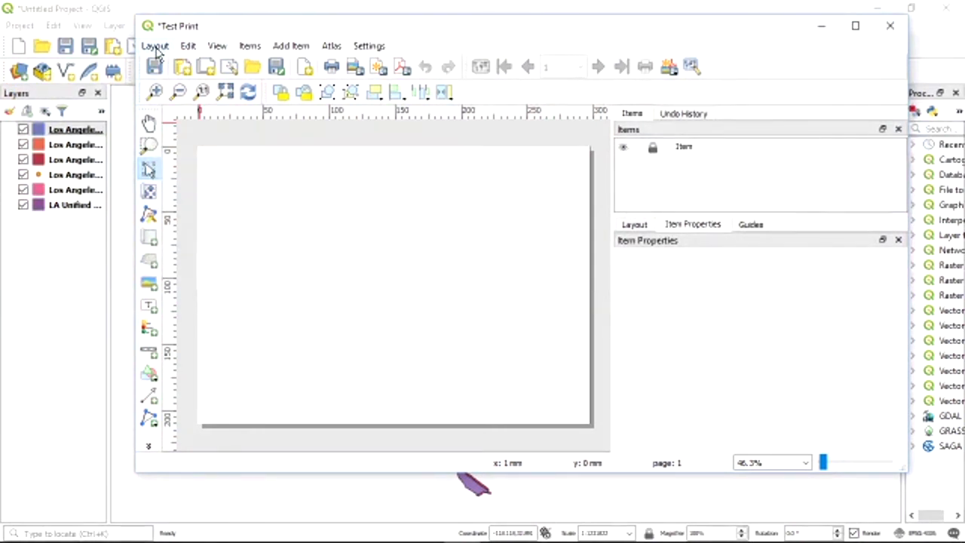
{"action": "left_click", "coordinate": [249, 46]}
{"action": "mouse_move", "coordinate": [184, 53]}
{"action": "mouse_move", "coordinate": [152, 55]}
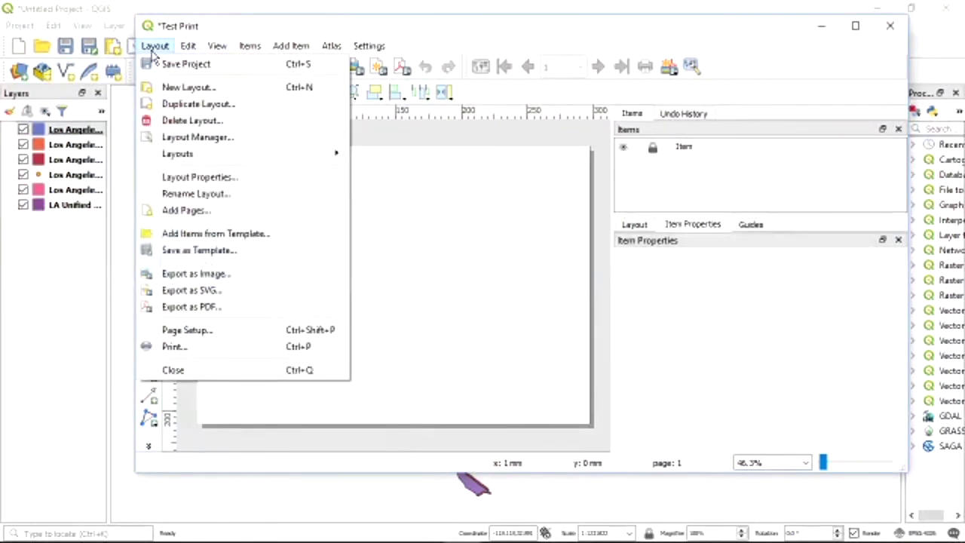
{"action": "left_click", "coordinate": [450, 329]}
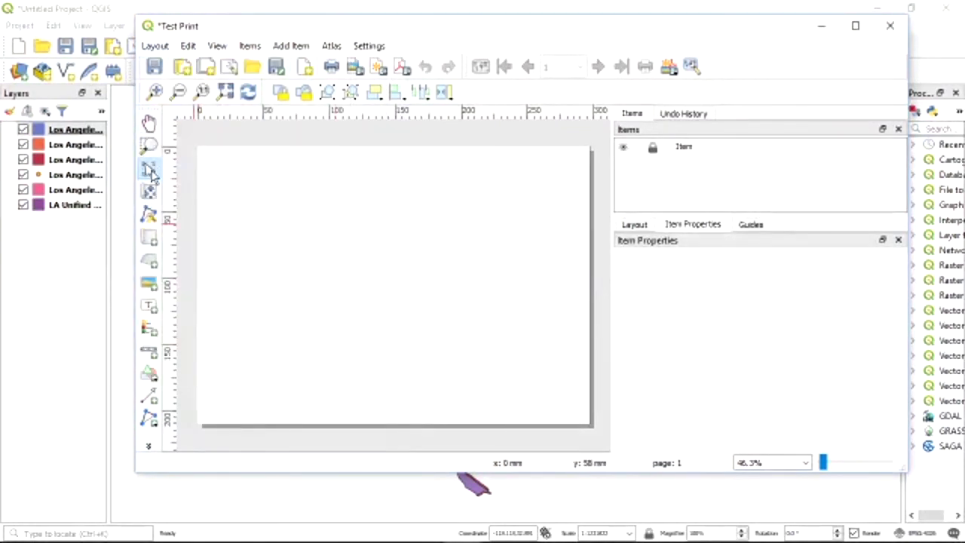
- Add a map item about 120 mm wide and 160 mm high on the left half of the layout page
{"action": "left_click", "coordinate": [251, 46]}
{"action": "mouse_move", "coordinate": [216, 48]}
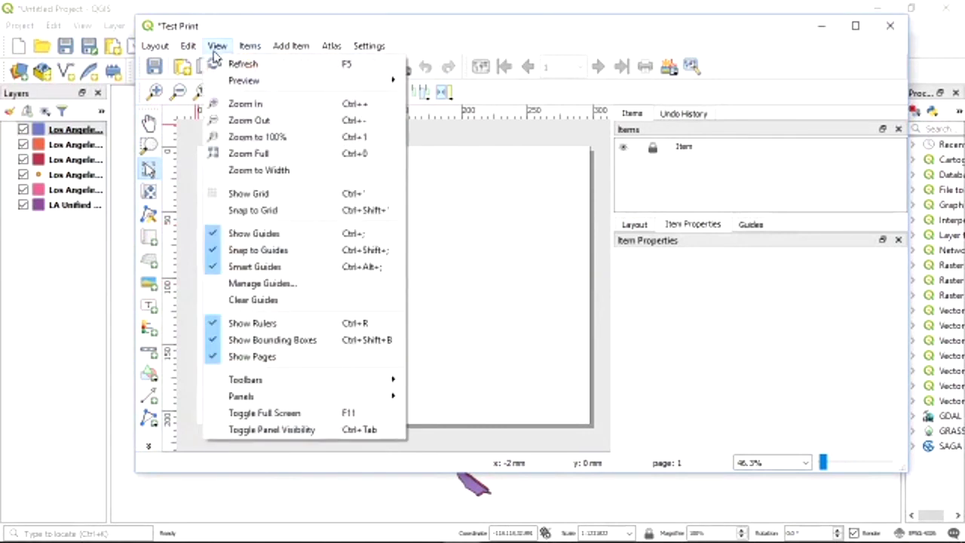
{"action": "mouse_move", "coordinate": [276, 54]}
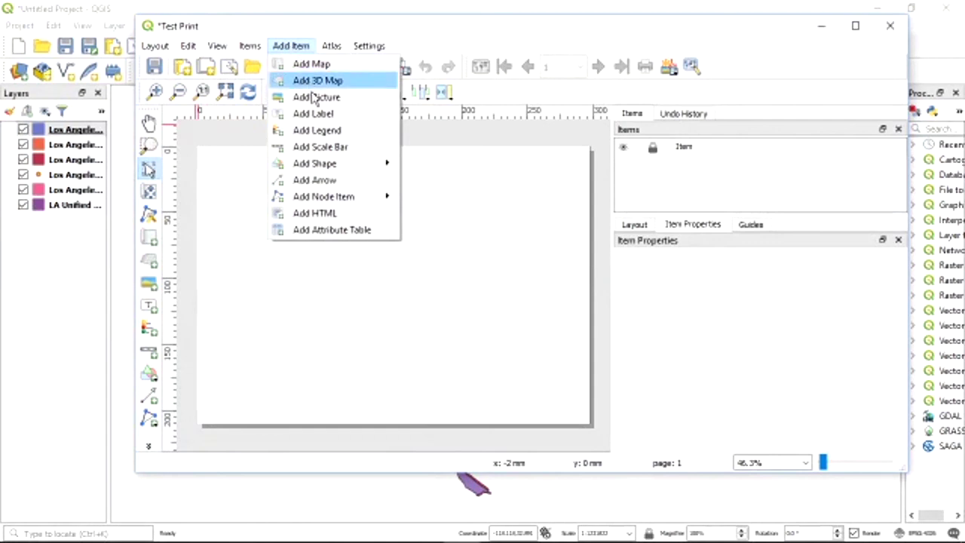
{"action": "left_click", "coordinate": [314, 65]}
{"action": "left_click_drag", "start_coordinate": [239, 176], "coordinate": [399, 392]}
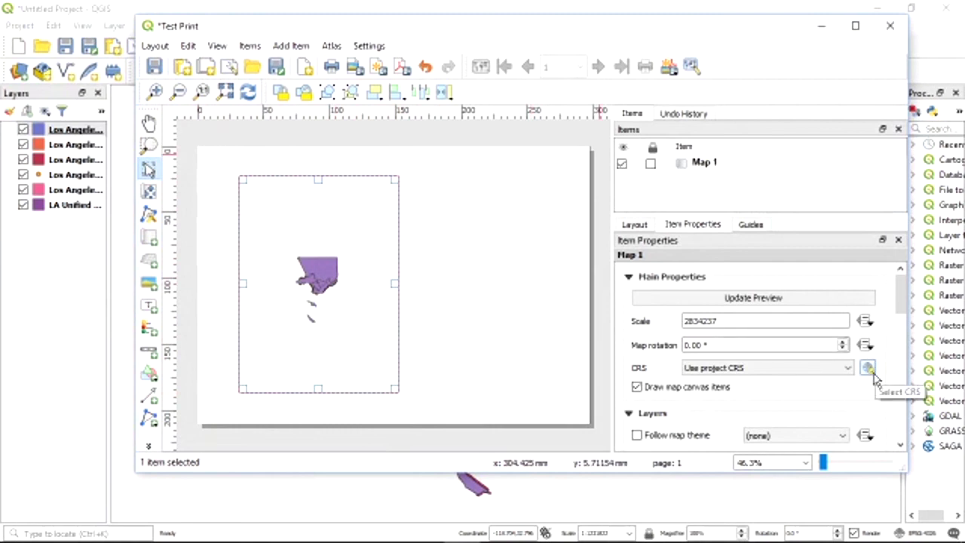
- Examine the map item's main properties and scale override options, and the layout's grid, export, resize and variable settings
{"action": "scroll", "coordinate": [867, 415], "scroll_direction": "down", "scroll_amount": 2}
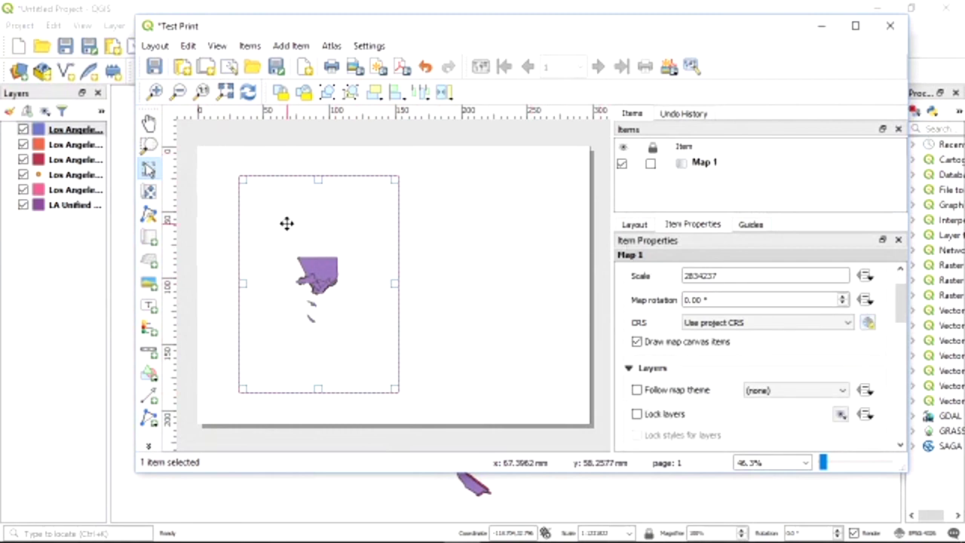
{"action": "left_click", "coordinate": [634, 224]}
{"action": "scroll", "coordinate": [879, 372], "scroll_direction": "down", "scroll_amount": 4}
{"action": "scroll", "coordinate": [829, 362], "scroll_direction": "up", "scroll_amount": 2}
{"action": "scroll", "coordinate": [806, 320], "scroll_direction": "up", "scroll_amount": 2}
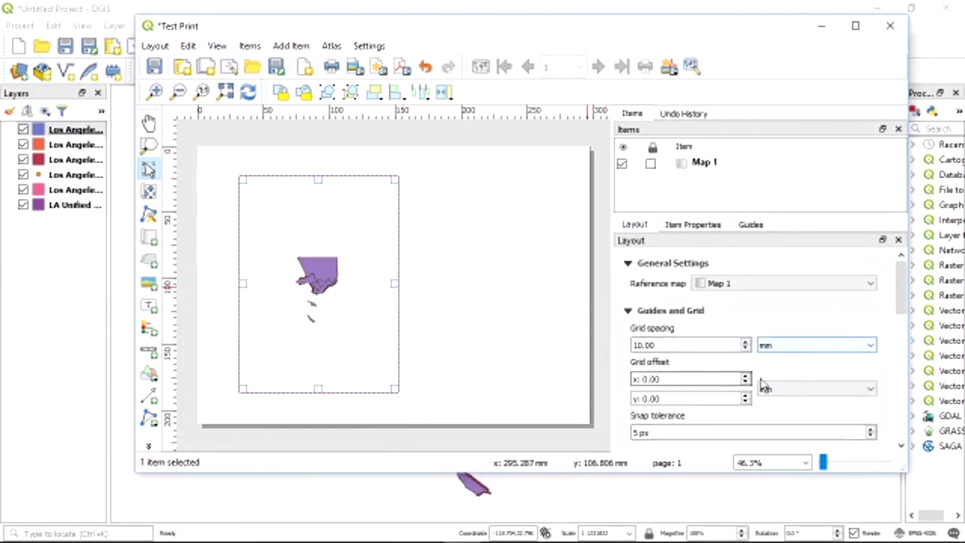
{"action": "scroll", "coordinate": [889, 381], "scroll_direction": "down", "scroll_amount": 4}
{"action": "scroll", "coordinate": [886, 379], "scroll_direction": "down", "scroll_amount": 5}
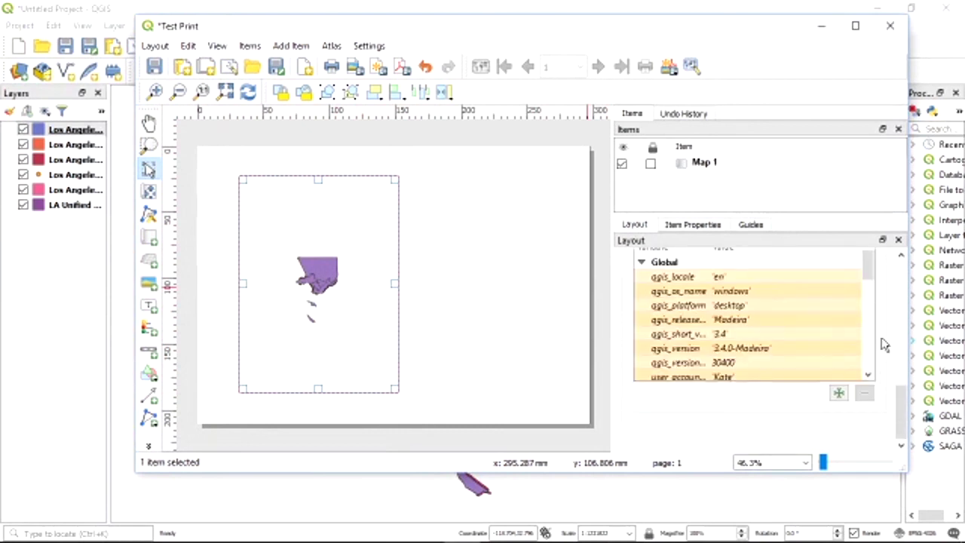
{"action": "left_click_drag", "start_coordinate": [901, 411], "coordinate": [888, 351]}
{"action": "scroll", "coordinate": [887, 350], "scroll_direction": "up", "scroll_amount": 1}
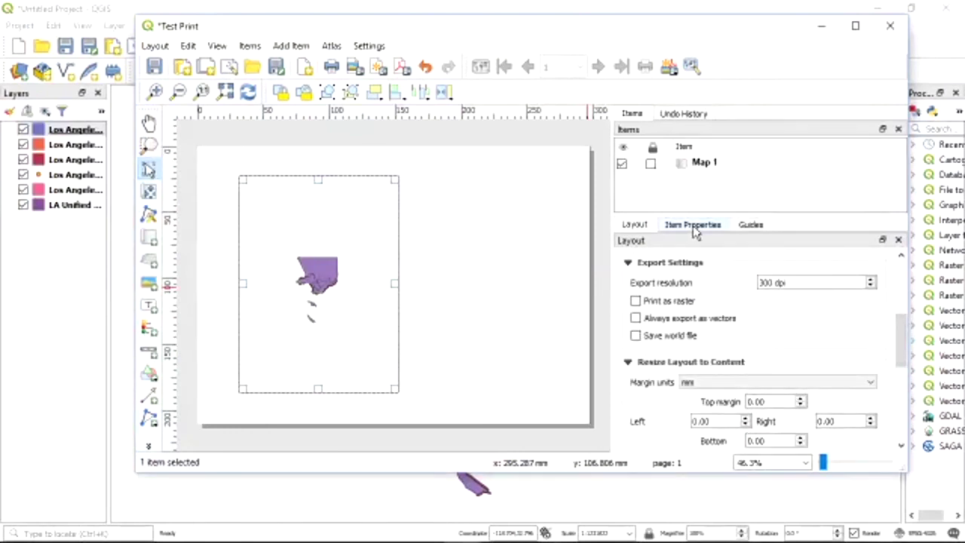
{"action": "left_click", "coordinate": [692, 224]}
{"action": "left_click_drag", "start_coordinate": [902, 302], "coordinate": [901, 262]}
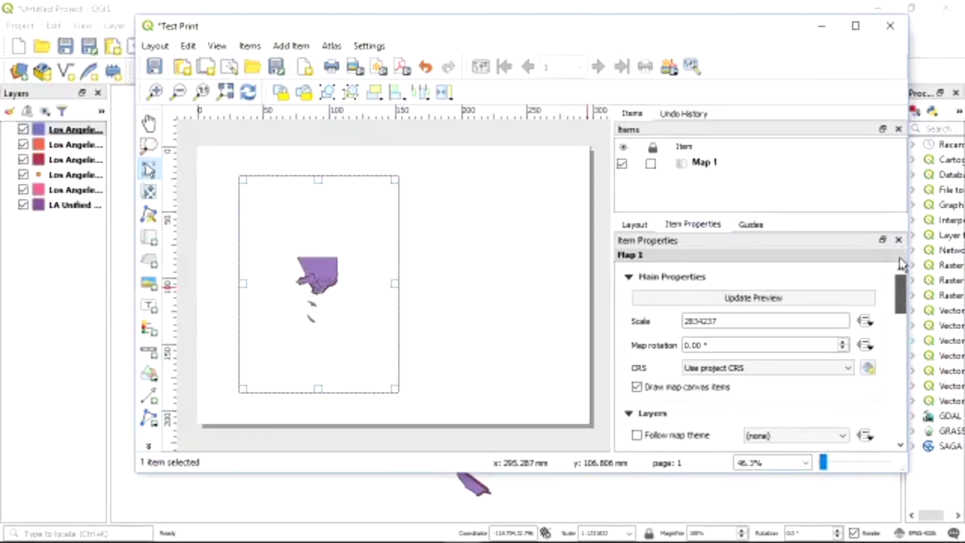
{"action": "left_click", "coordinate": [865, 321]}
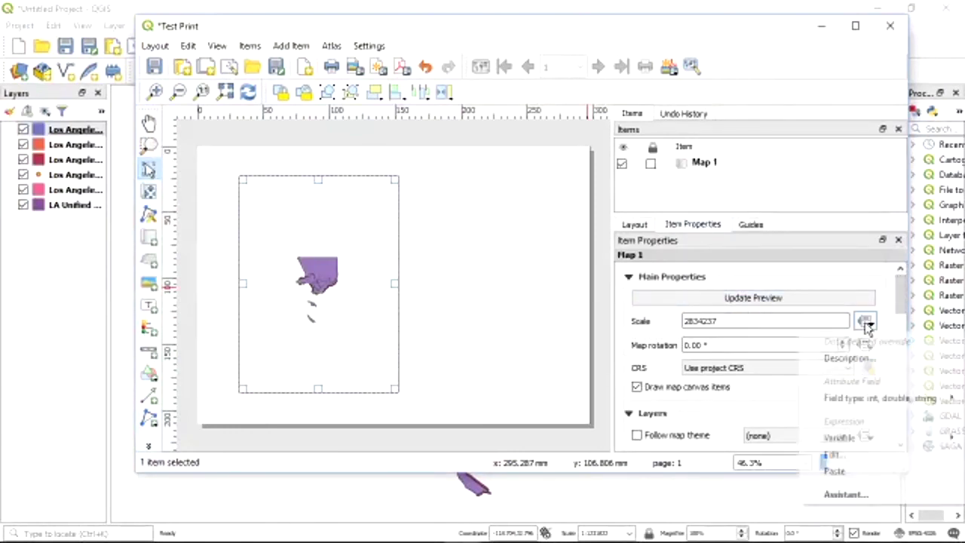
{"action": "left_click", "coordinate": [867, 323]}
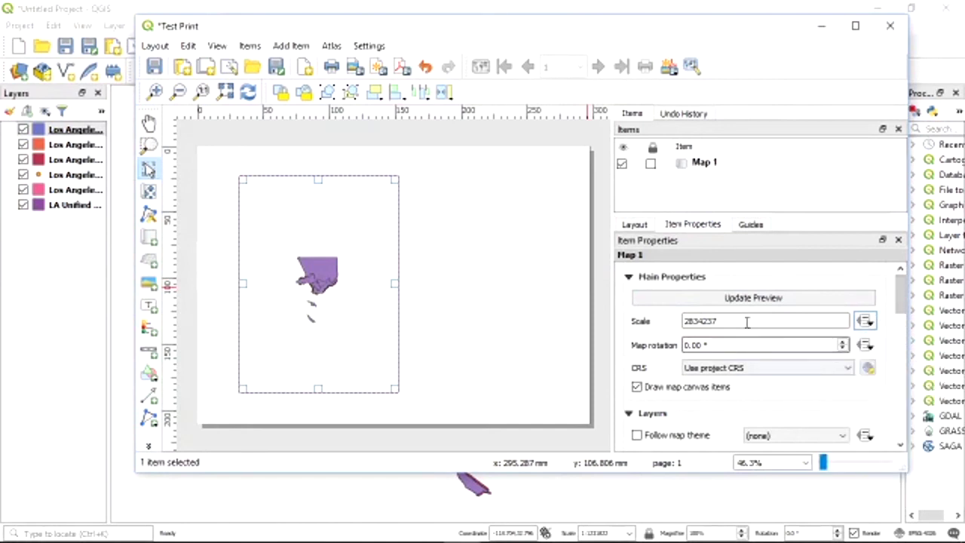
{"action": "mouse_move", "coordinate": [897, 296]}
{"action": "left_mouse_down"}
{"action": "mouse_move", "coordinate": [924, 395]}
{"action": "mouse_move", "coordinate": [907, 340]}
{"action": "mouse_move", "coordinate": [904, 280]}
{"action": "left_mouse_up"}
- Zoom the main QGIS map canvas in on Los Angeles County and restore the window to its smaller size
{"action": "left_click", "coordinate": [30, 316]}
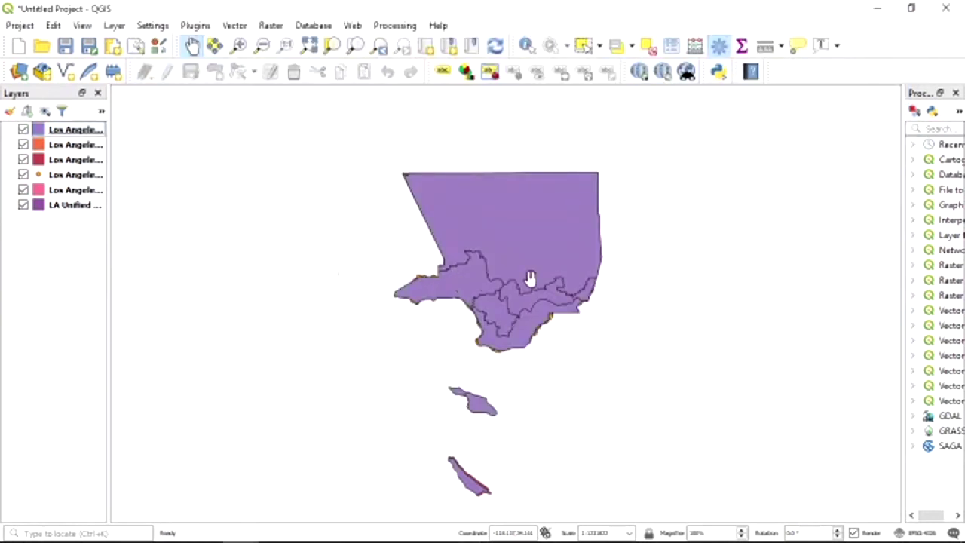
{"action": "scroll", "coordinate": [569, 323], "scroll_direction": "up", "scroll_amount": 2}
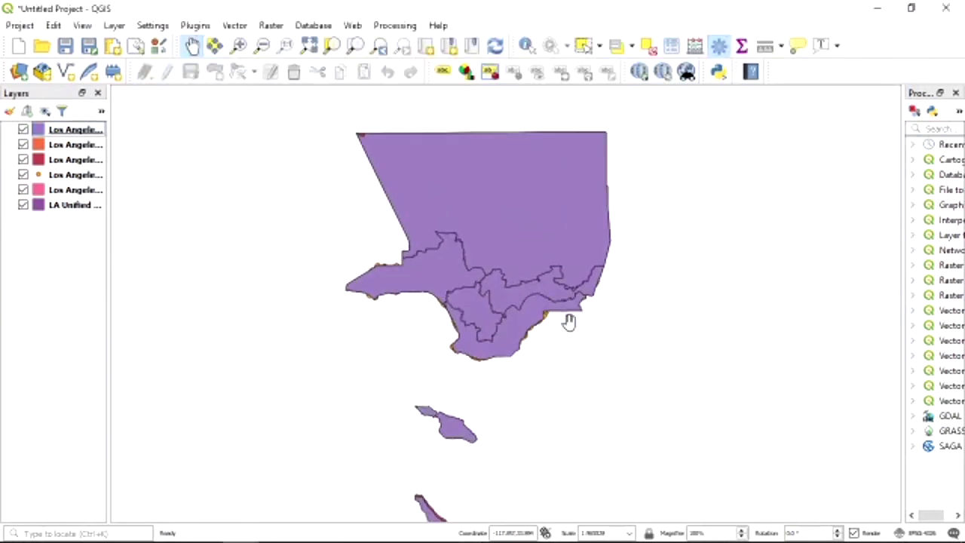
{"action": "scroll", "coordinate": [570, 326], "scroll_direction": "up", "scroll_amount": 3}
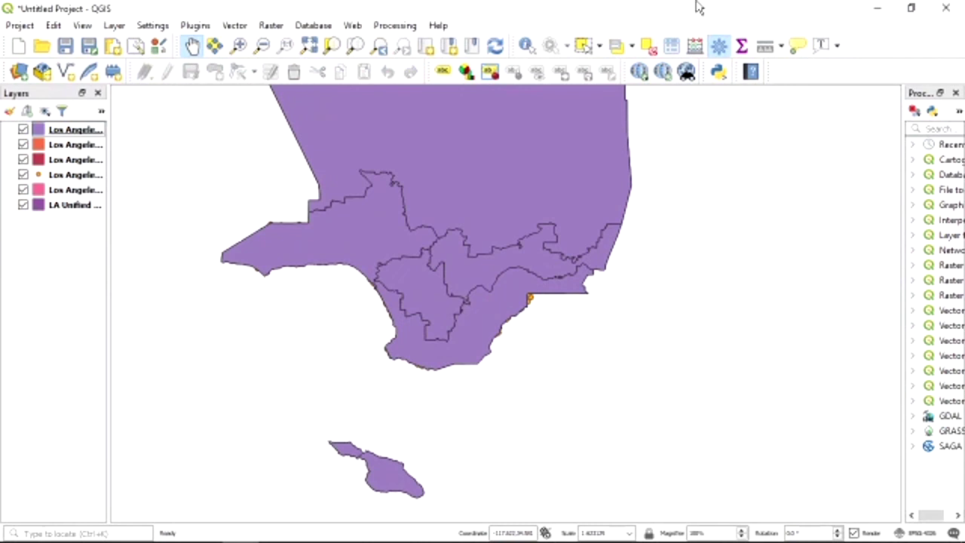
{"action": "double_click", "coordinate": [697, 8]}
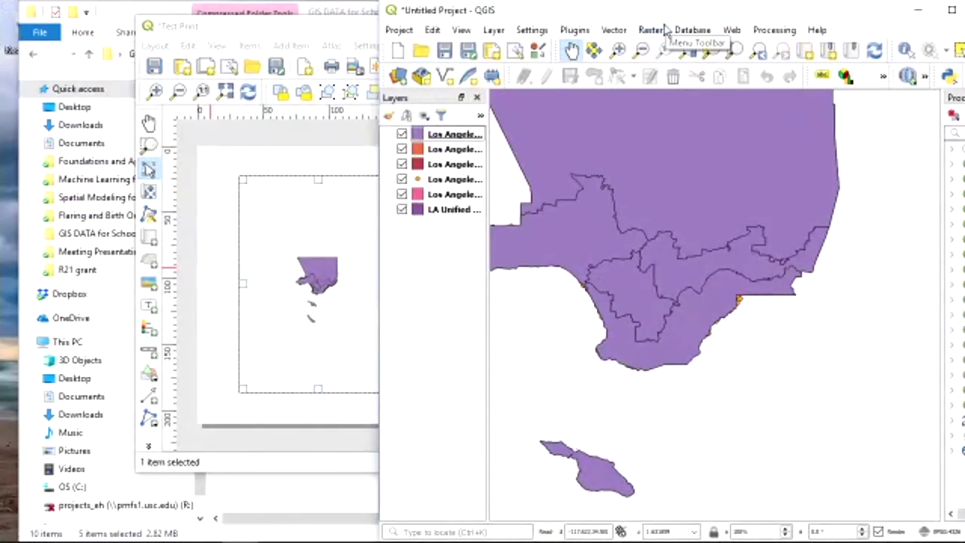
- Set the Test Print layout's map item extent to match the main map canvas
{"action": "left_click", "coordinate": [262, 134]}
{"action": "left_click", "coordinate": [295, 294]}
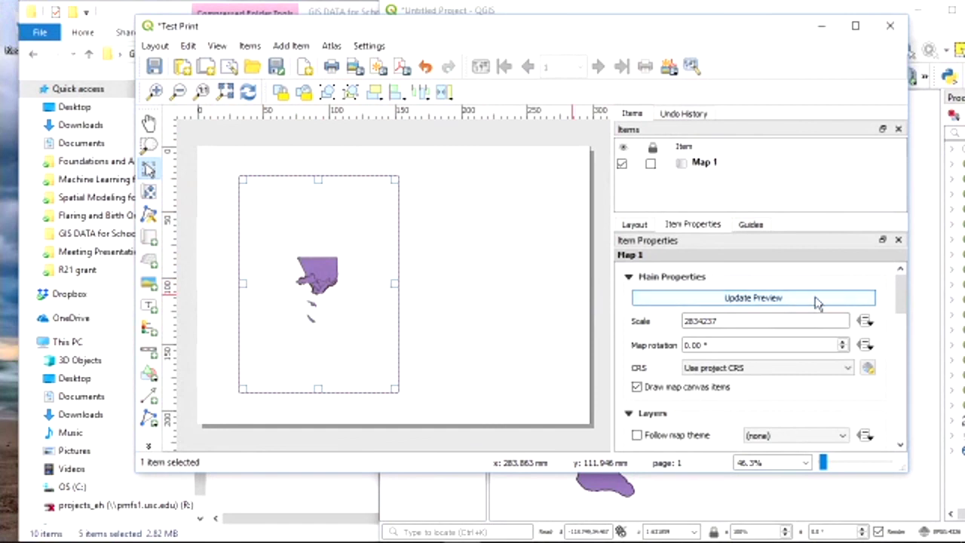
{"action": "scroll", "coordinate": [784, 340], "scroll_direction": "down", "scroll_amount": 6}
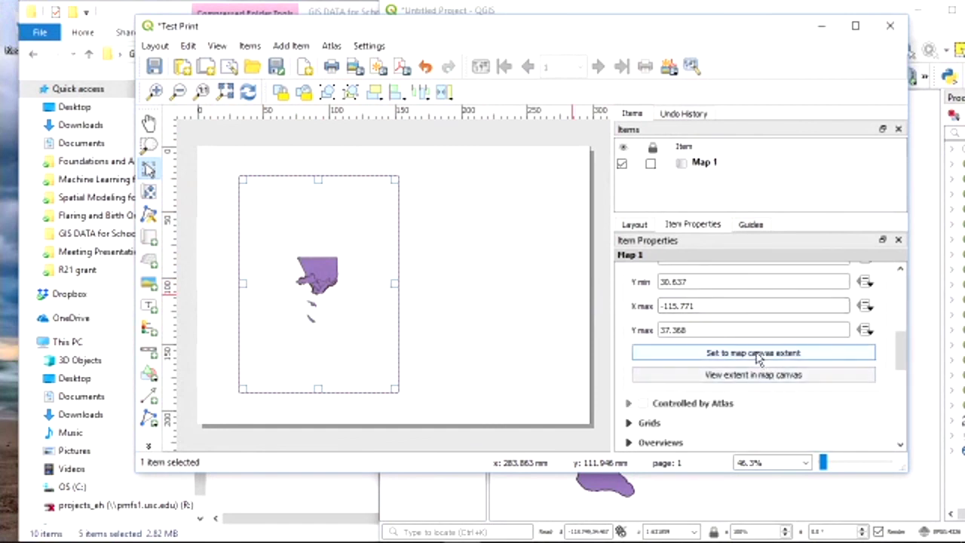
{"action": "left_click", "coordinate": [758, 357]}
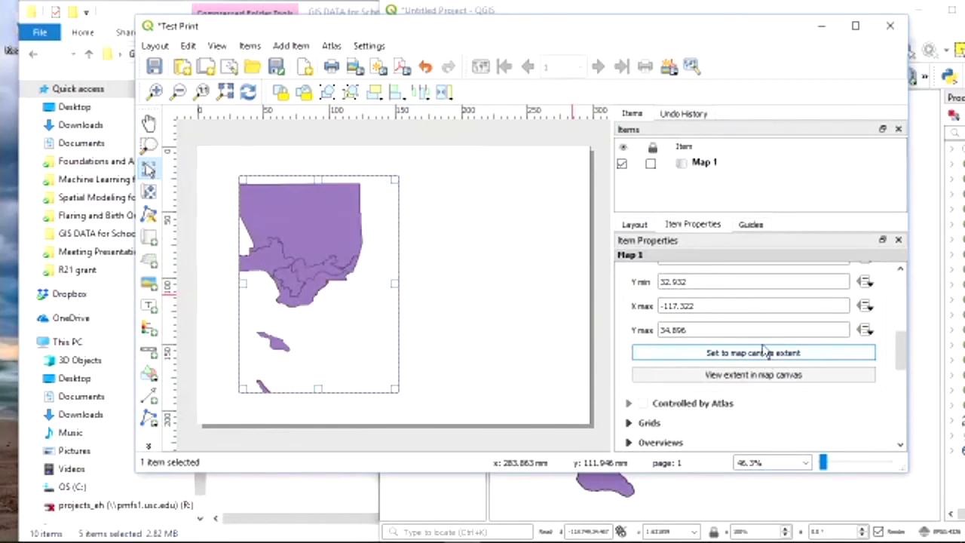
{"action": "scroll", "coordinate": [724, 396], "scroll_direction": "up", "scroll_amount": 3}
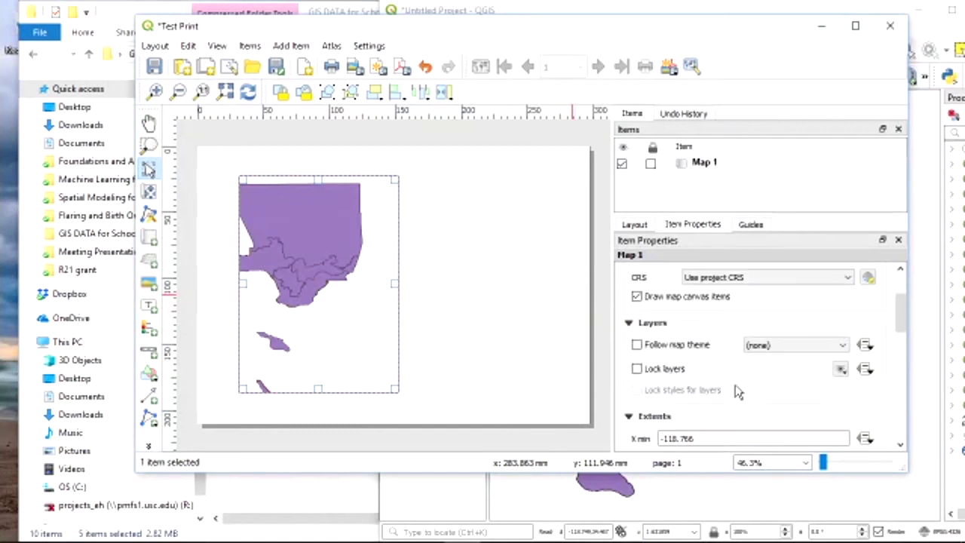
{"action": "scroll", "coordinate": [739, 395], "scroll_direction": "up", "scroll_amount": 2}
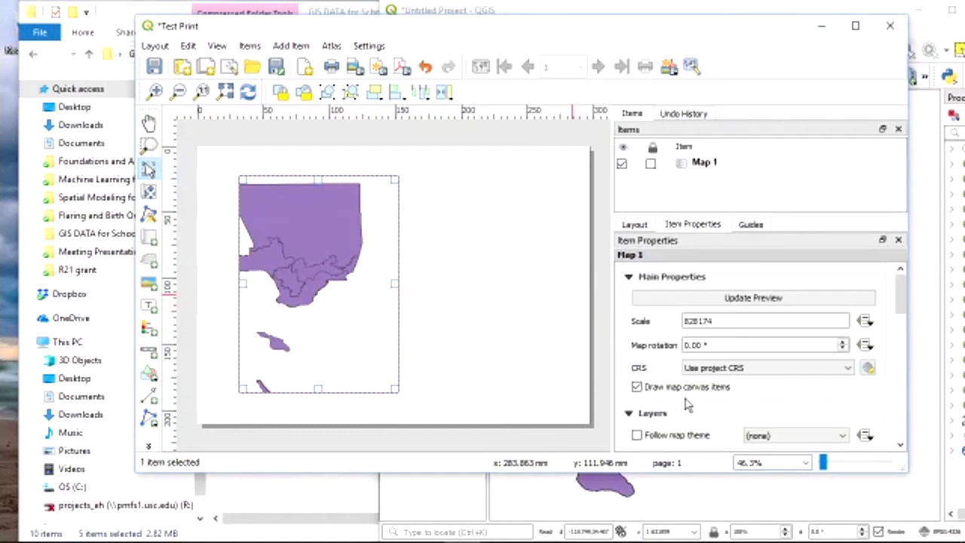
- Lock the layers of the first map item and add a second map about 110 mm wide and 165 mm high on the page's right half
{"action": "scroll", "coordinate": [693, 396], "scroll_direction": "down", "scroll_amount": 2}
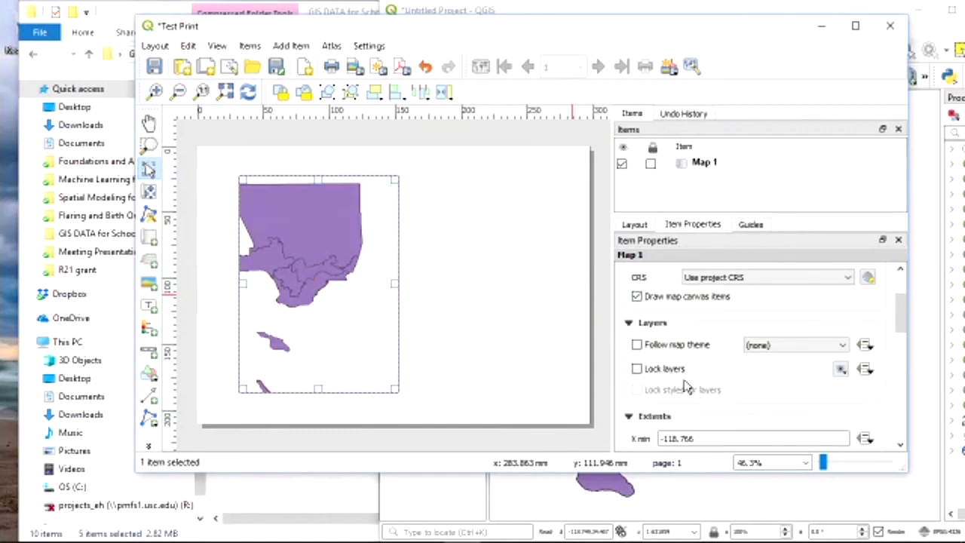
{"action": "left_click", "coordinate": [673, 378]}
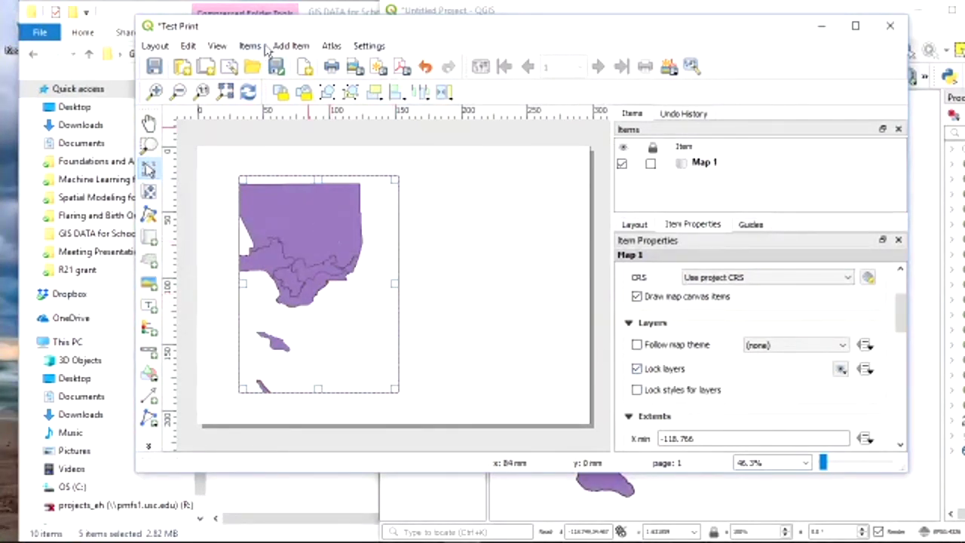
{"action": "left_click", "coordinate": [291, 45]}
{"action": "left_click", "coordinate": [315, 113]}
{"action": "mouse_move", "coordinate": [432, 172]}
{"action": "left_mouse_down"}
{"action": "mouse_move", "coordinate": [581, 403]}
{"action": "mouse_move", "coordinate": [578, 393]}
{"action": "left_mouse_up"}
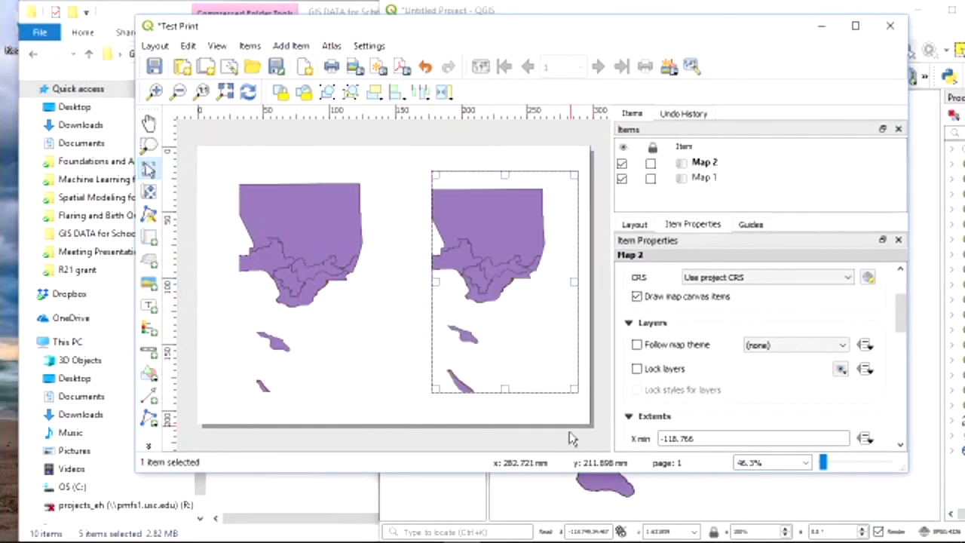
- In the main QGIS window, show the school district and elementary schools layers, with schools above the city boundary, and hide the supervisorial districts
{"action": "left_click", "coordinate": [492, 501]}
{"action": "left_click", "coordinate": [402, 164]}
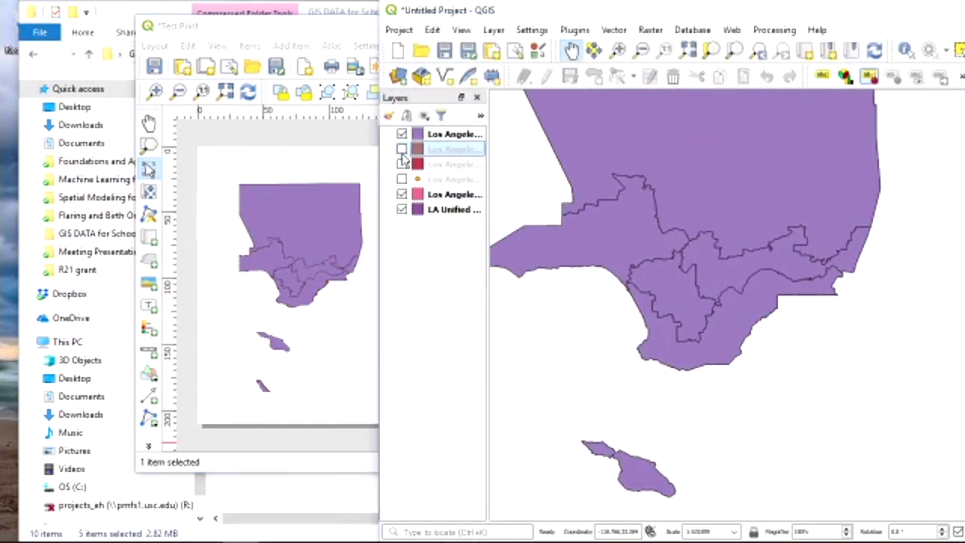
{"action": "left_click_drag", "start_coordinate": [621, 204], "coordinate": [596, 272]}
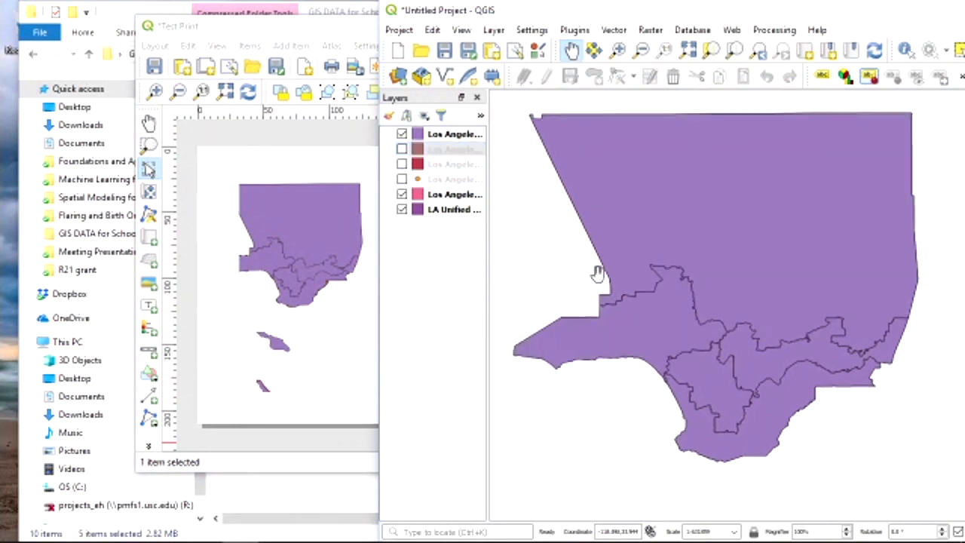
{"action": "left_click", "coordinate": [402, 135]}
{"action": "left_click", "coordinate": [402, 134]}
{"action": "left_click", "coordinate": [401, 163]}
{"action": "left_click", "coordinate": [401, 179]}
{"action": "left_click_drag", "start_coordinate": [402, 182], "coordinate": [401, 143]}
{"action": "left_click", "coordinate": [402, 135]}
- Refresh the Test Print layout so the second map draws the layers currently shown in the main canvas
{"action": "left_click", "coordinate": [326, 32]}
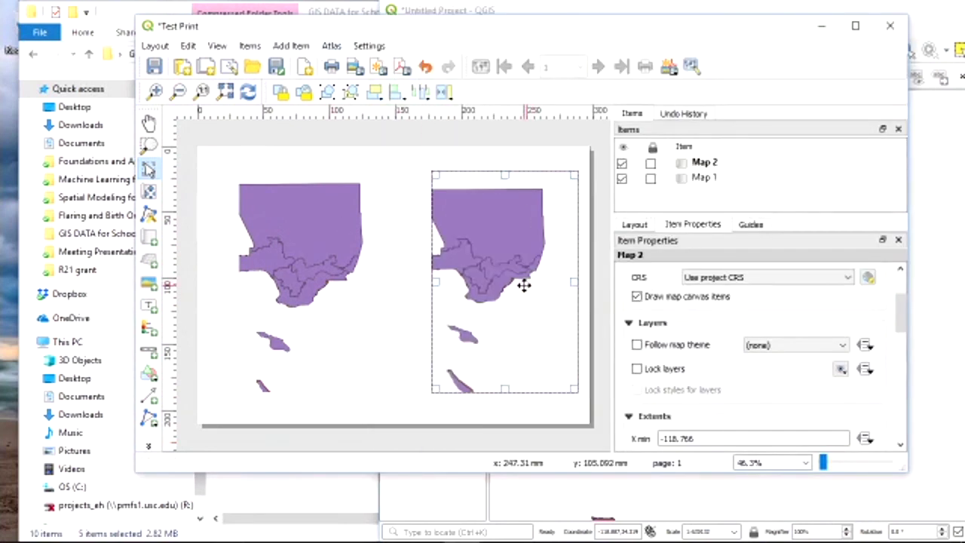
{"action": "scroll", "coordinate": [746, 381], "scroll_direction": "down", "scroll_amount": 3}
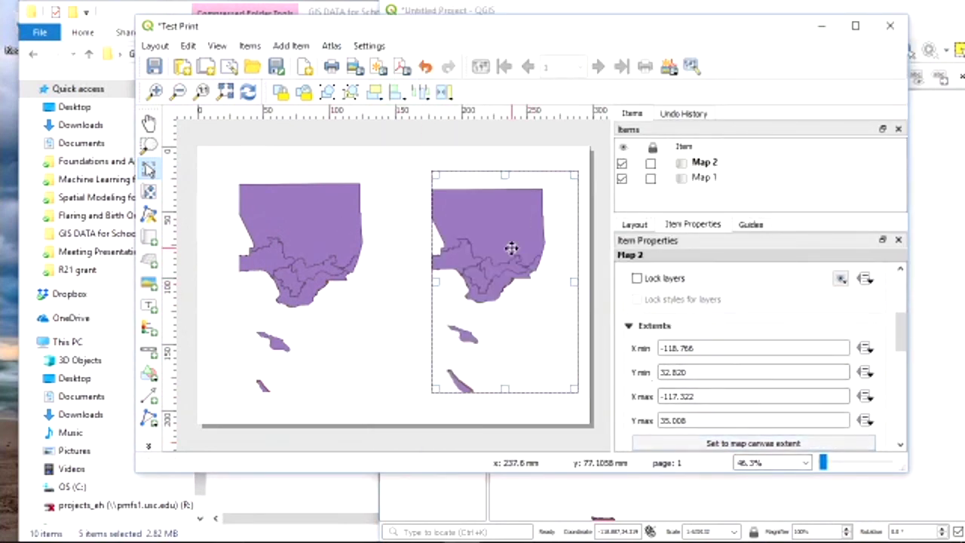
{"action": "left_click", "coordinate": [248, 91]}
{"action": "scroll", "coordinate": [669, 313], "scroll_direction": "down", "scroll_amount": 1}
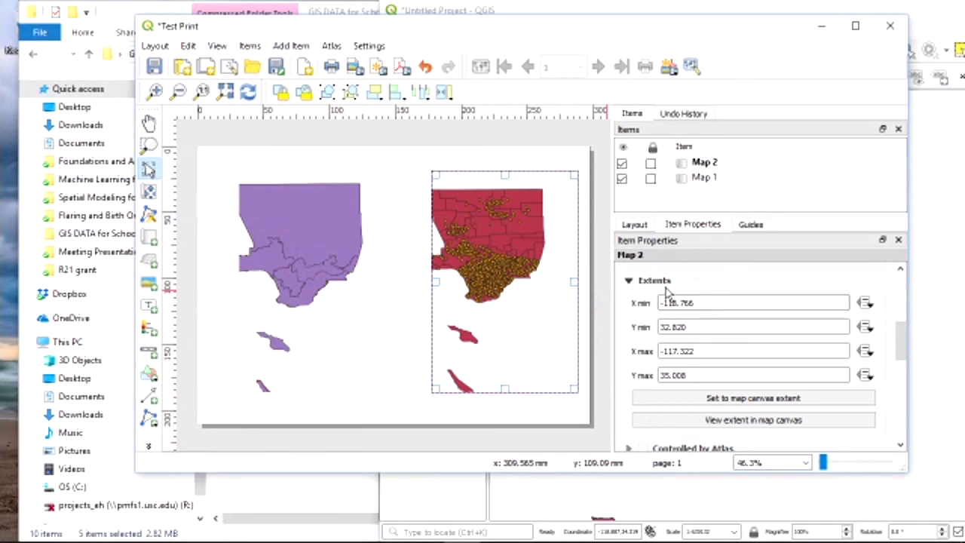
- Add a legend to the layout page between the two maps, starting just below the mainland shapes
{"action": "left_click", "coordinate": [359, 452]}
{"action": "left_click", "coordinate": [300, 47]}
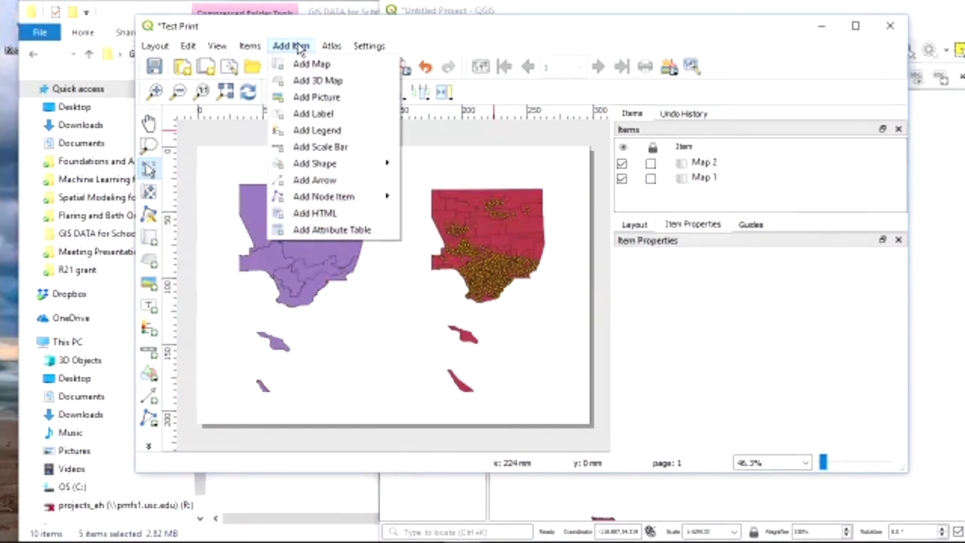
{"action": "left_click", "coordinate": [317, 130]}
{"action": "left_click_drag", "start_coordinate": [336, 301], "coordinate": [426, 393]}
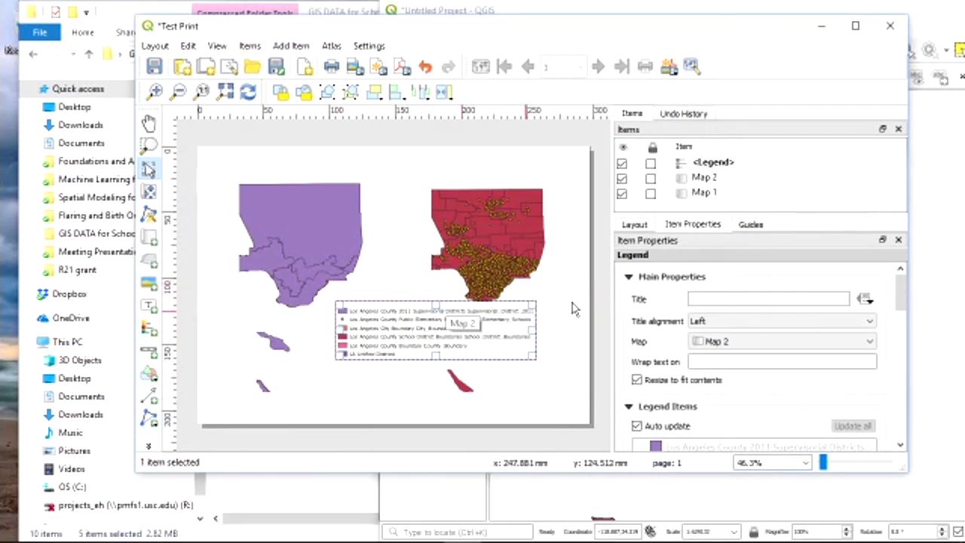
- Turn off the legend's auto update and remove the Supervisorial Districts and School District Boundaries entries
{"action": "scroll", "coordinate": [772, 404], "scroll_direction": "down", "scroll_amount": 3}
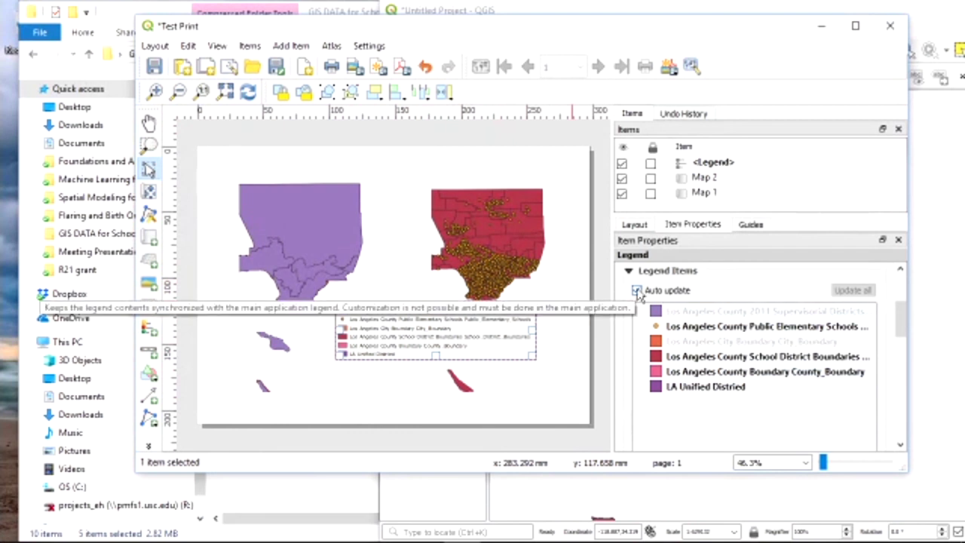
{"action": "left_click", "coordinate": [637, 292]}
{"action": "left_click", "coordinate": [674, 311]}
{"action": "scroll", "coordinate": [714, 368], "scroll_direction": "down", "scroll_amount": 1}
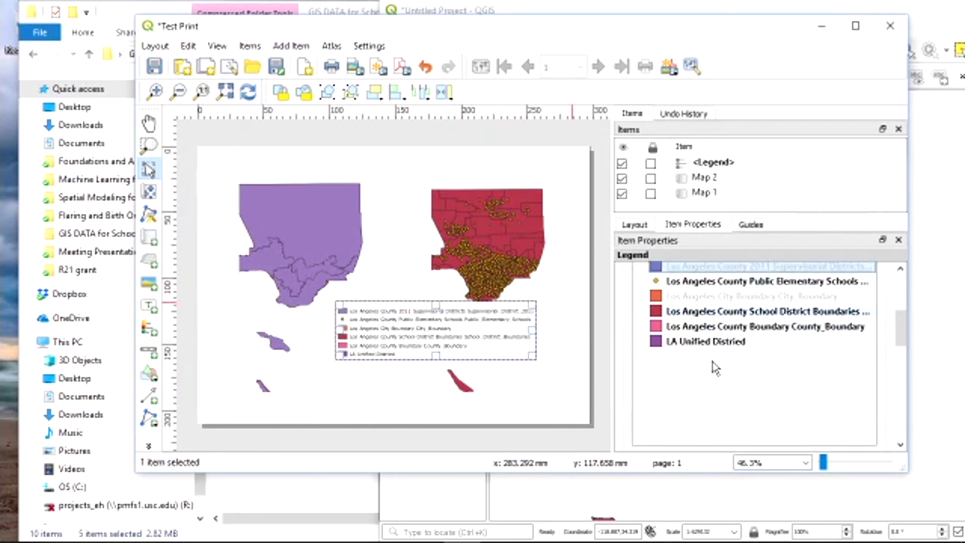
{"action": "scroll", "coordinate": [715, 367], "scroll_direction": "down", "scroll_amount": 2}
{"action": "left_click", "coordinate": [731, 414]}
{"action": "scroll", "coordinate": [722, 334], "scroll_direction": "up", "scroll_amount": 2}
{"action": "scroll", "coordinate": [754, 443], "scroll_direction": "down", "scroll_amount": 2}
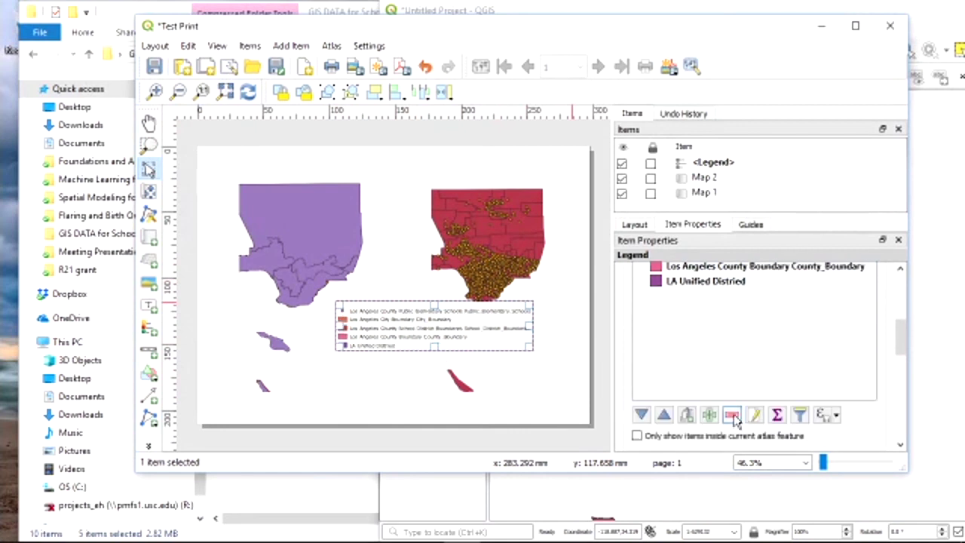
{"action": "scroll", "coordinate": [716, 311], "scroll_direction": "up", "scroll_amount": 2}
{"action": "scroll", "coordinate": [716, 312], "scroll_direction": "down", "scroll_amount": 2}
{"action": "left_click", "coordinate": [731, 413]}
{"action": "scroll", "coordinate": [742, 343], "scroll_direction": "up", "scroll_amount": 4}
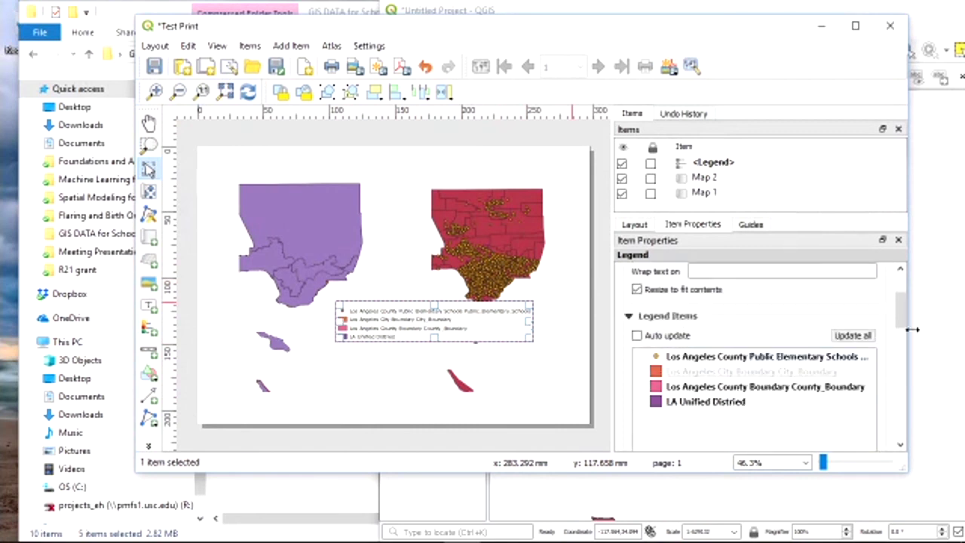
- Examine the legend's options for adding a layer and for editing an item's text
{"action": "scroll", "coordinate": [880, 381], "scroll_direction": "down", "scroll_amount": 4}
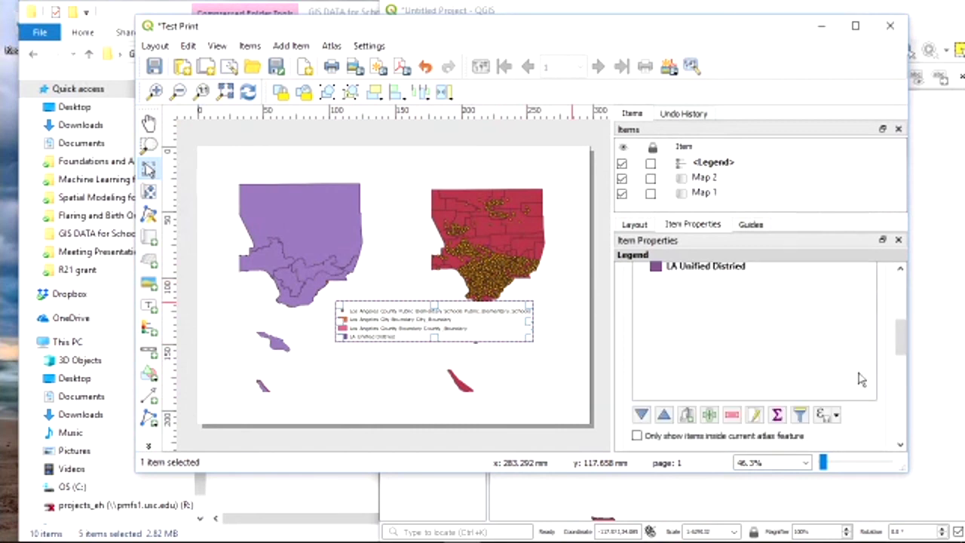
{"action": "left_click", "coordinate": [709, 415]}
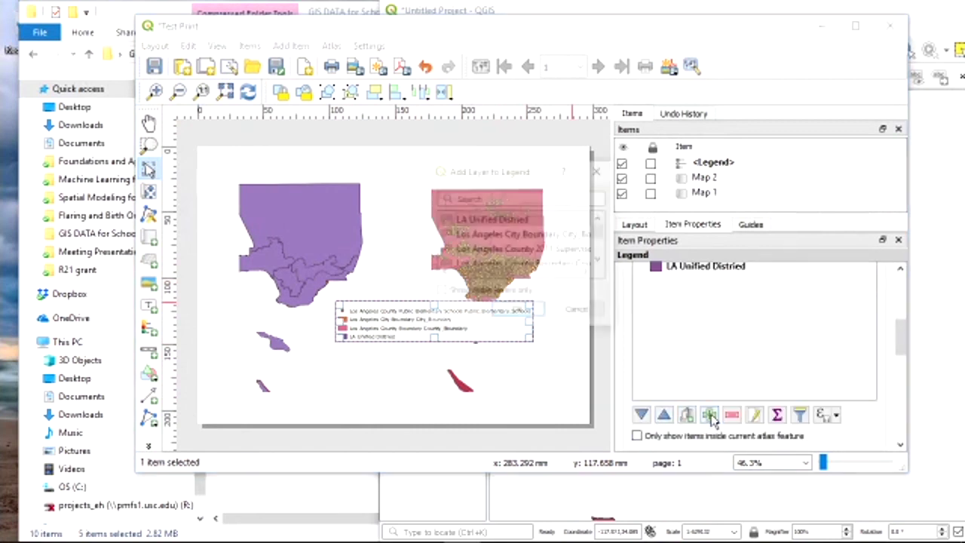
{"action": "left_click", "coordinate": [578, 311]}
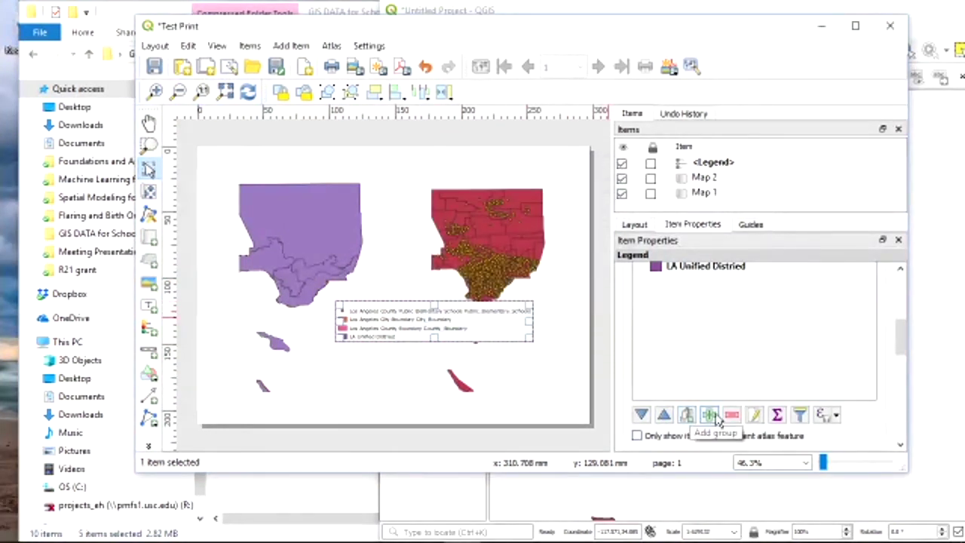
{"action": "left_click", "coordinate": [755, 414]}
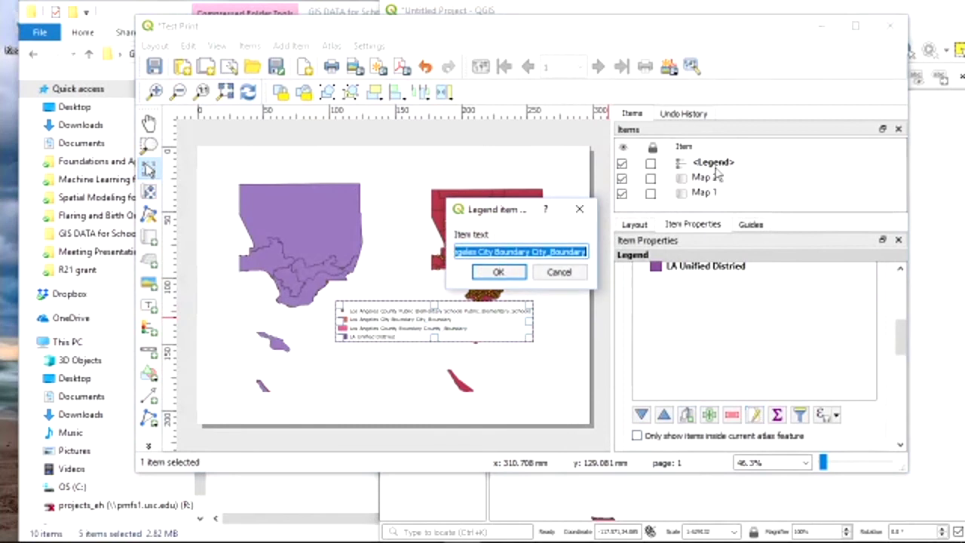
{"action": "left_click", "coordinate": [559, 272]}
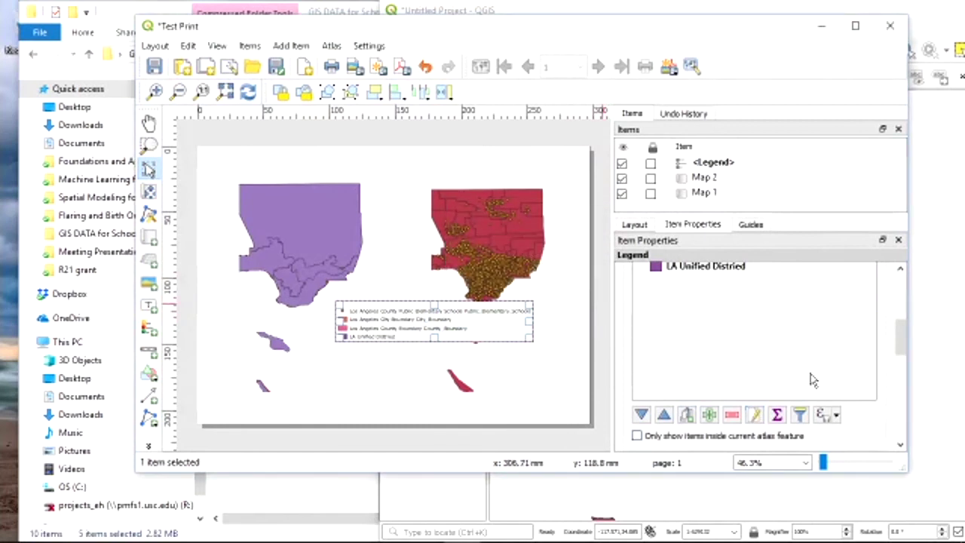
{"action": "scroll", "coordinate": [813, 381], "scroll_direction": "up", "scroll_amount": 3}
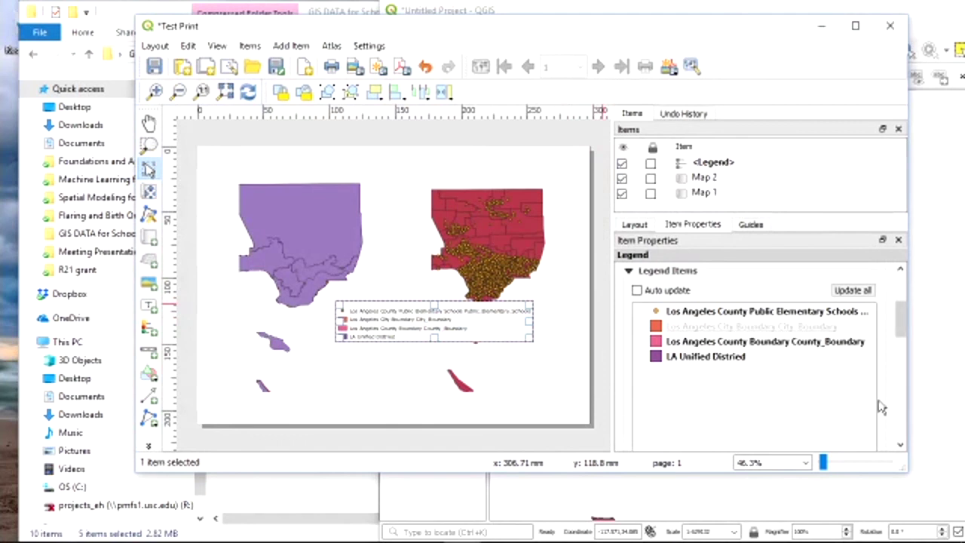
- Move the legend to the lower edge of the page under the second map and export the layout to the Desktop as the PDF Test Print
{"action": "left_click_drag", "start_coordinate": [385, 321], "coordinate": [412, 392]}
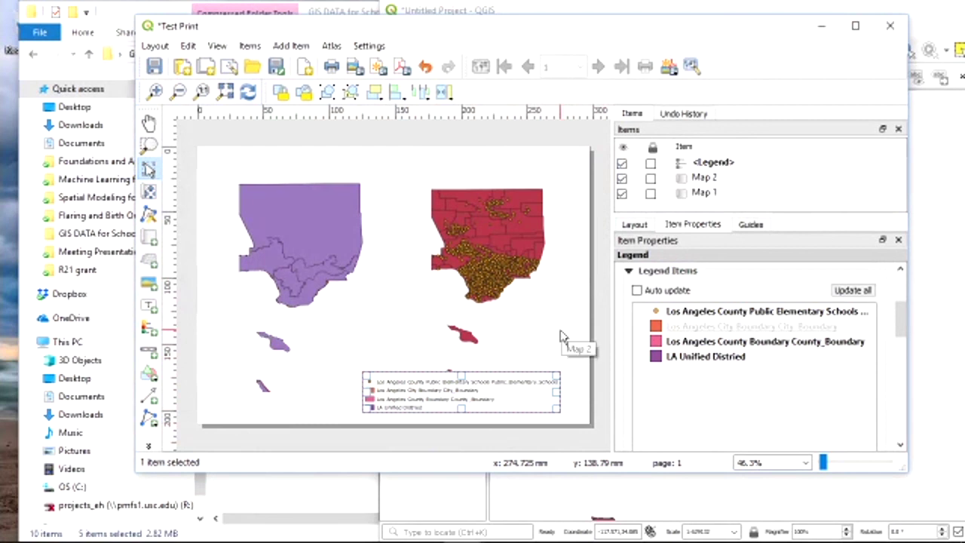
{"action": "left_click", "coordinate": [155, 47]}
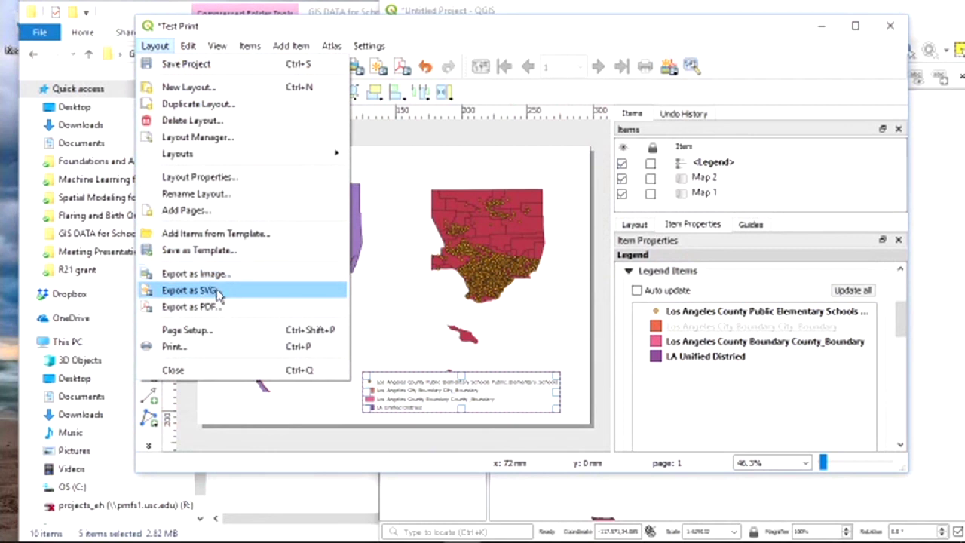
{"action": "left_click", "coordinate": [224, 307]}
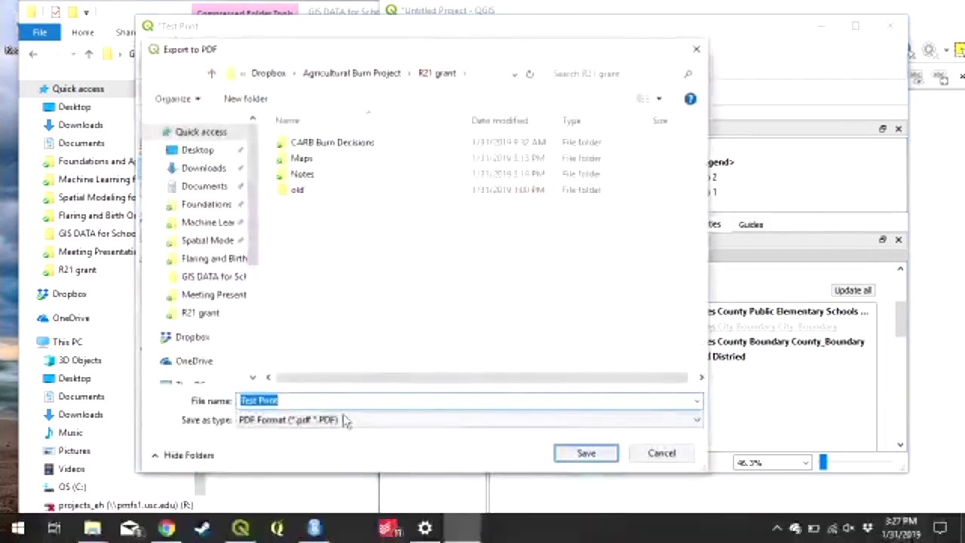
{"action": "left_click", "coordinate": [268, 73]}
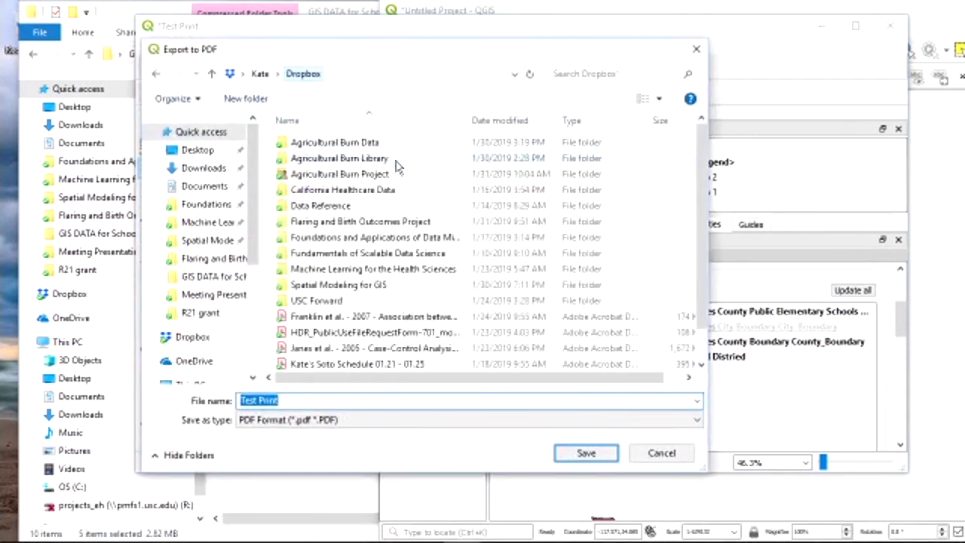
{"action": "left_click", "coordinate": [217, 153]}
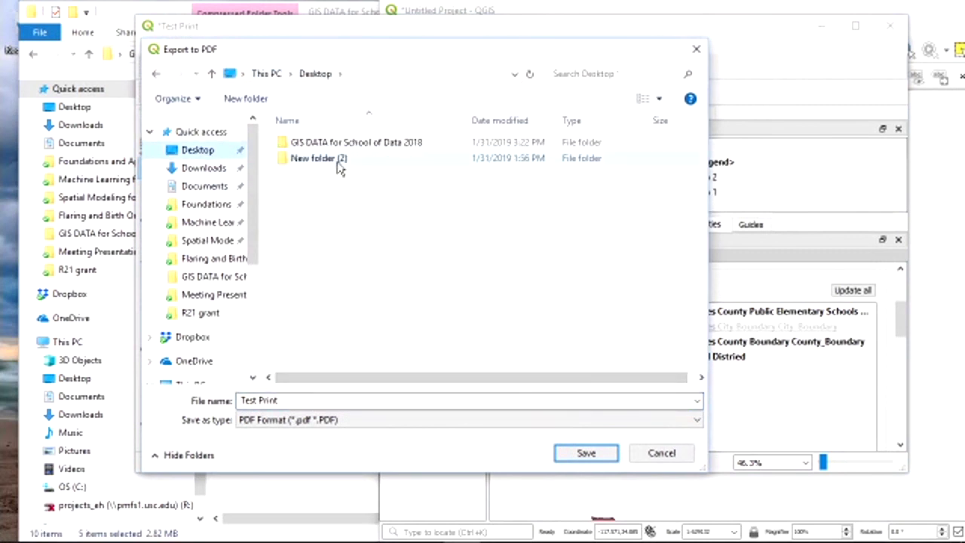
{"action": "left_click", "coordinate": [581, 456]}
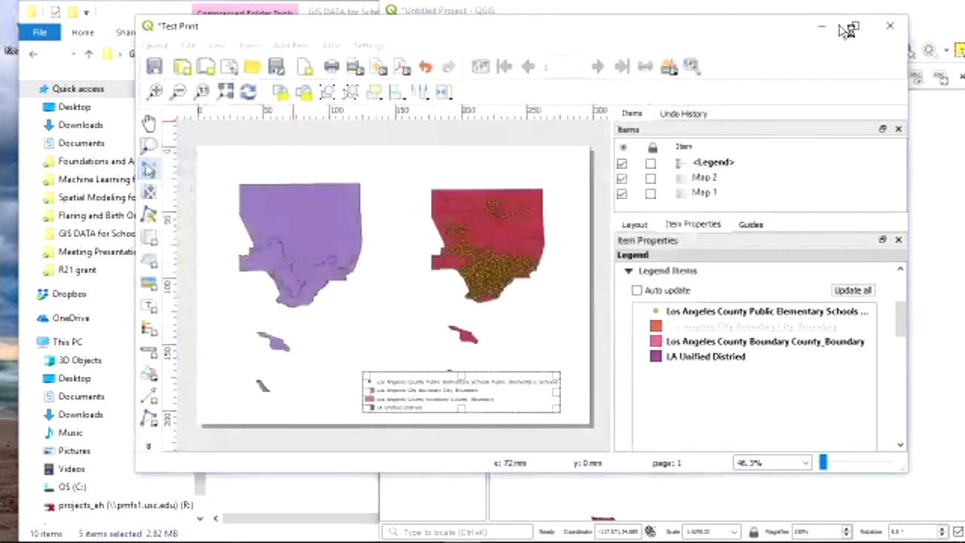
- Minimise the layout, clear the other windows away from the desktop and open the exported Test Print PDF
{"action": "left_click", "coordinate": [822, 28]}
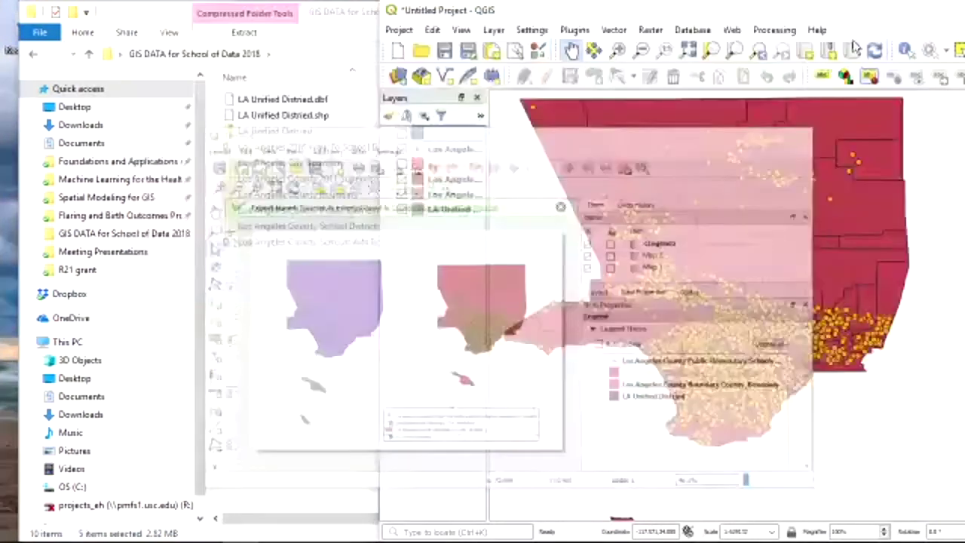
{"action": "left_click_drag", "start_coordinate": [880, 6], "coordinate": [807, 38]}
{"action": "key", "text": "super+Home"}
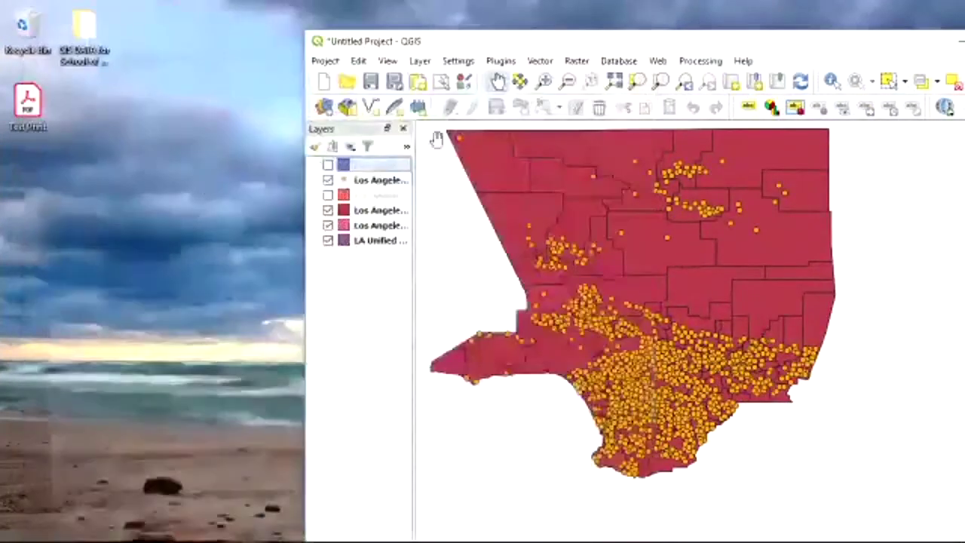
{"action": "double_click", "coordinate": [30, 104]}
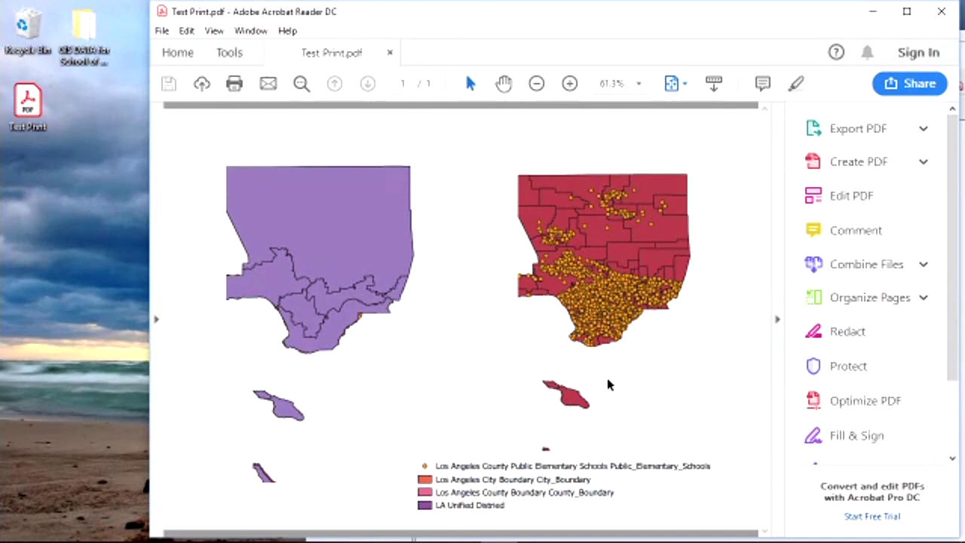
- Switch to the Chrome window and open a new browser tab
{"action": "mouse_move", "coordinate": [90, 535]}
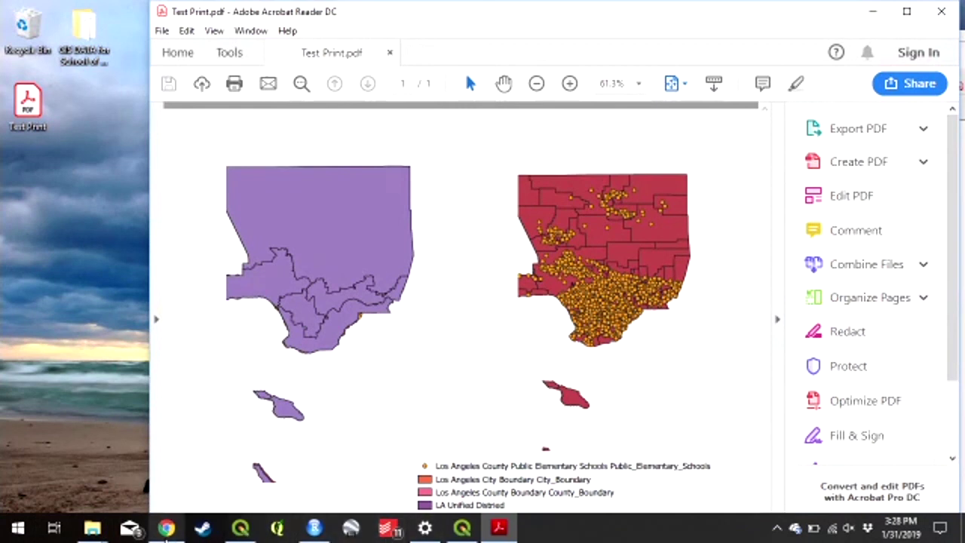
{"action": "mouse_move", "coordinate": [169, 530]}
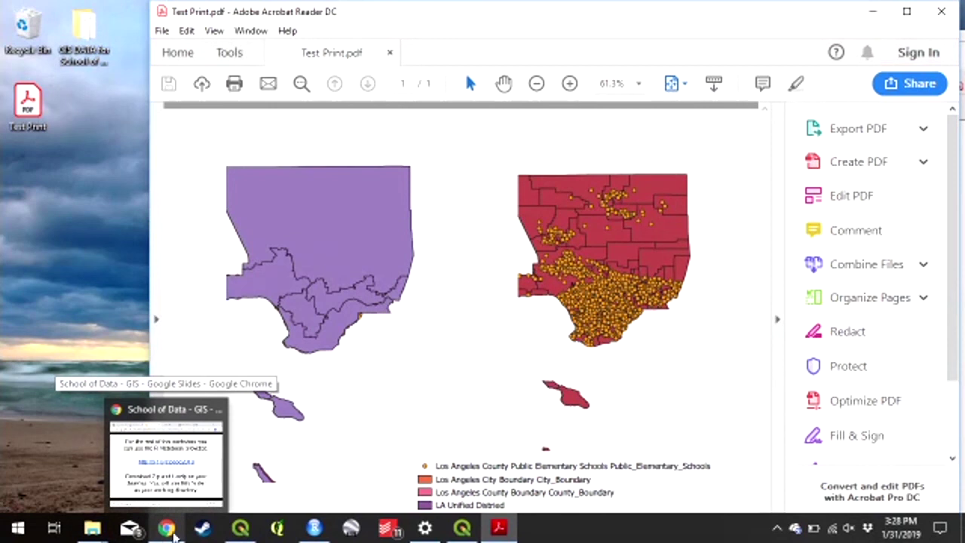
{"action": "left_click", "coordinate": [166, 452]}
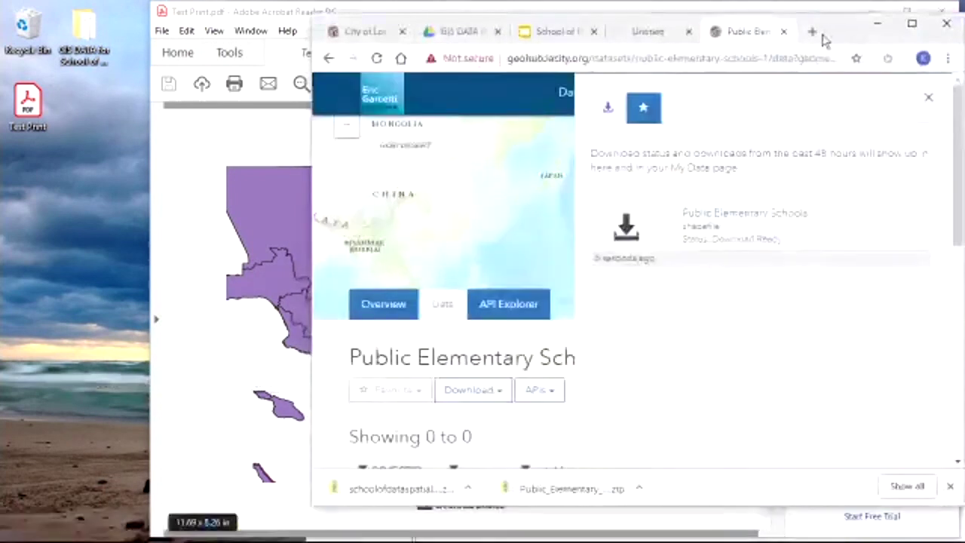
{"action": "left_click", "coordinate": [822, 35]}
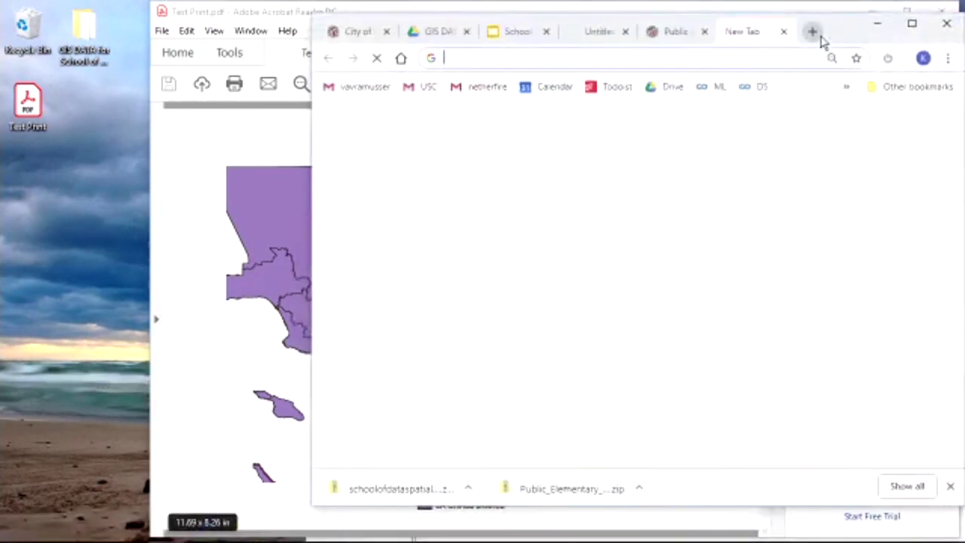
- Search the web for "gis stack exchange"
{"action": "type", "text": "gis"}
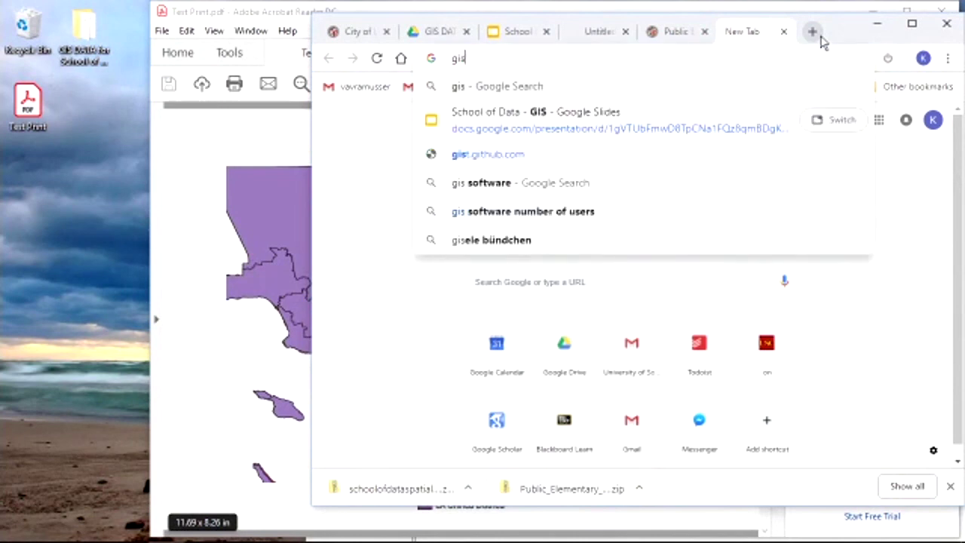
{"action": "type", "text": "e"}
{"action": "key", "text": "BackSpace"}
{"action": "key", "text": "BackSpace"}
{"action": "key", "text": "BackSpace"}
{"action": "key", "text": "BackSpace"}
{"action": "type", "text": "f"}
{"action": "key", "text": "BackSpace"}
{"action": "key", "text": "BackSpace"}
{"action": "type", "text": "gissta"}
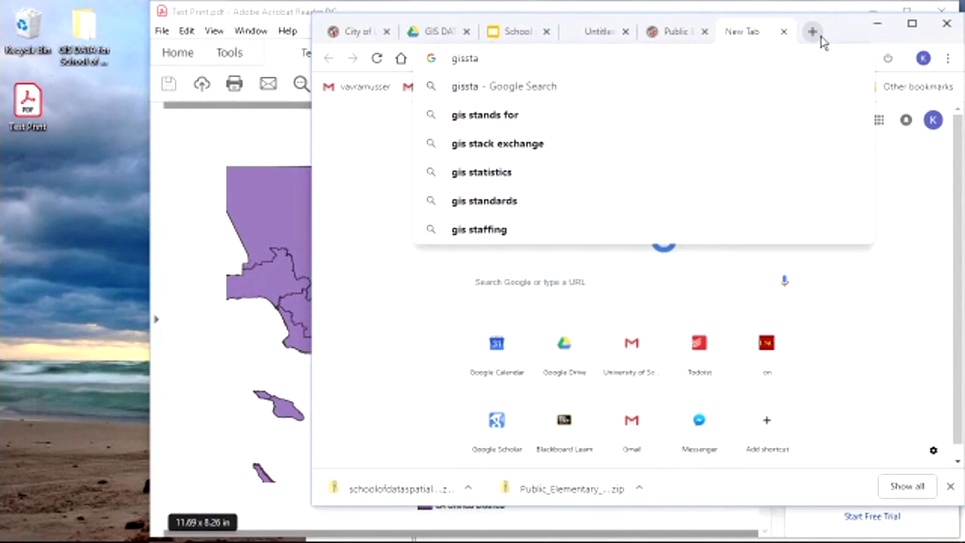
{"action": "key", "text": "Down"}
{"action": "key", "text": "Down"}
{"action": "key", "text": "Return"}
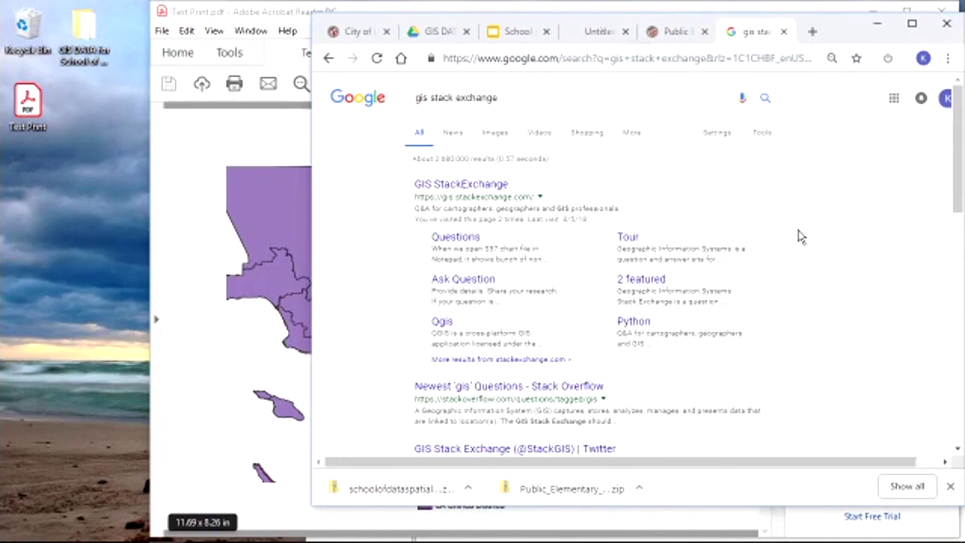
- Open the GIS StackExchange site from the results, maximise the browser and look through its list of questions
{"action": "left_click", "coordinate": [493, 188]}
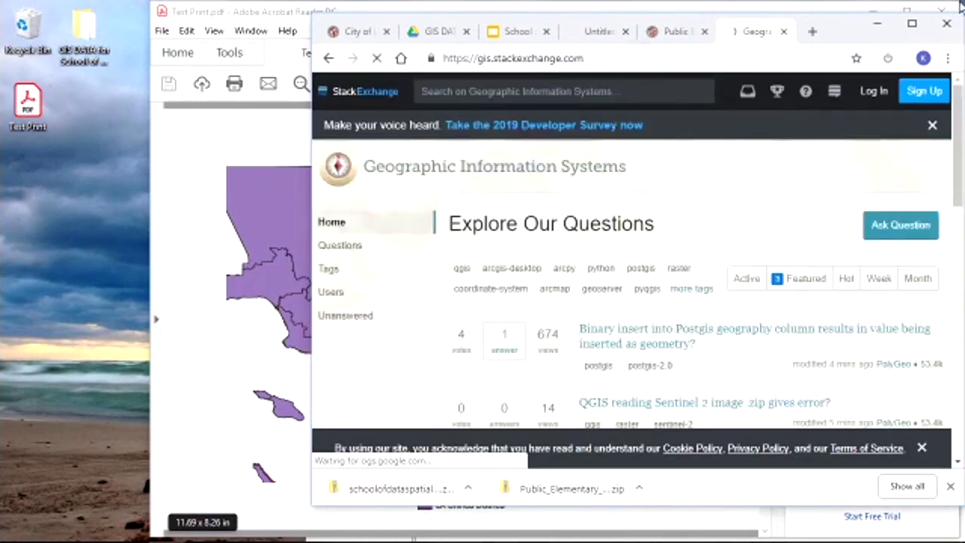
{"action": "left_click", "coordinate": [912, 23]}
{"action": "scroll", "coordinate": [668, 338], "scroll_direction": "down", "scroll_amount": 3}
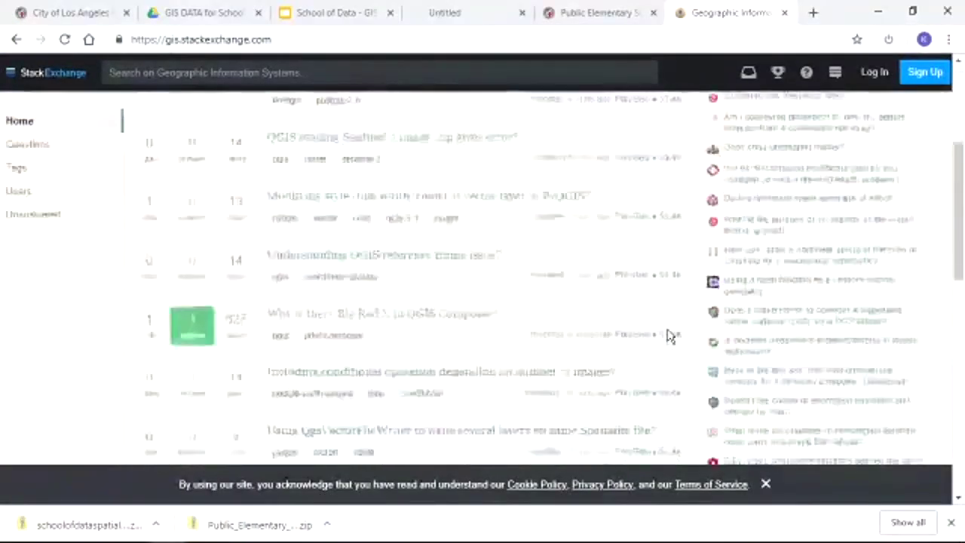
{"action": "scroll", "coordinate": [668, 338], "scroll_direction": "down", "scroll_amount": 10}
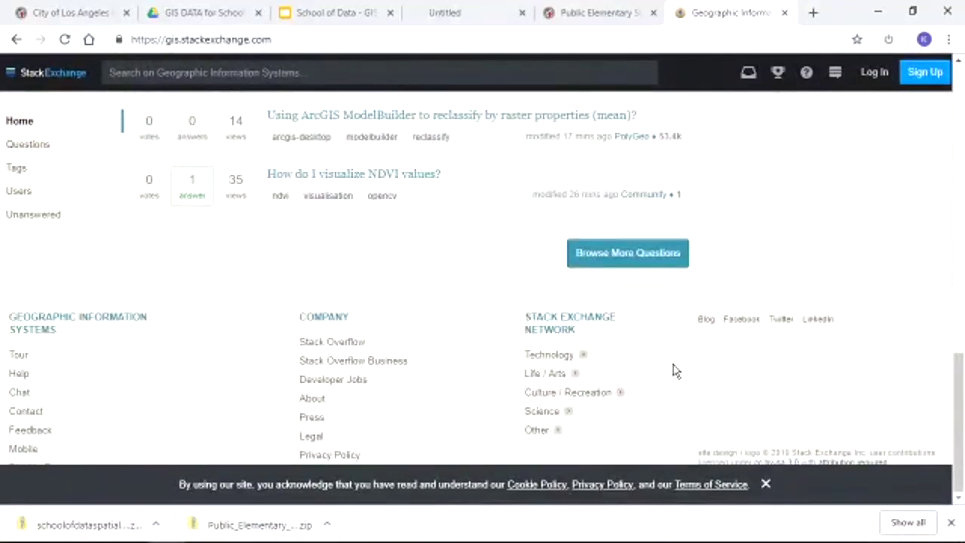
{"action": "scroll", "coordinate": [675, 371], "scroll_direction": "up", "scroll_amount": 15}
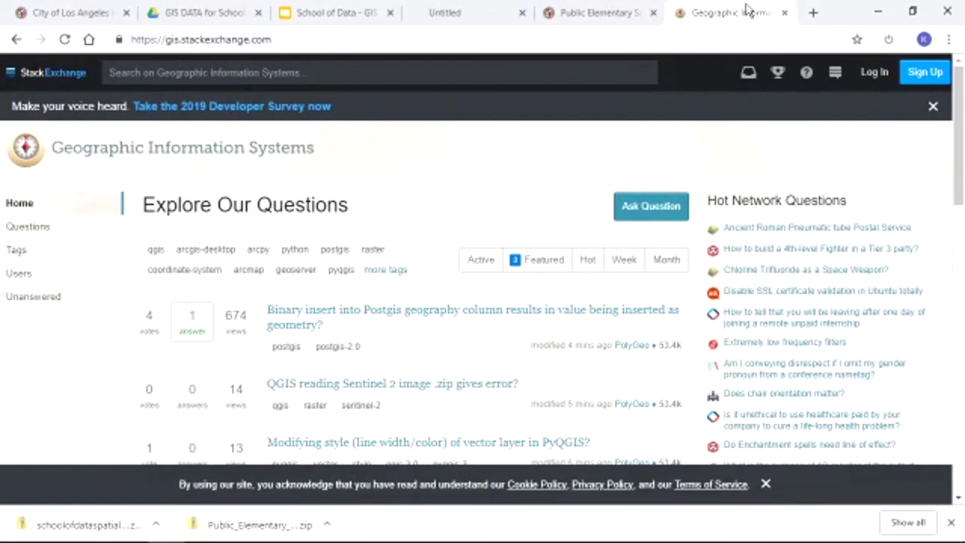
- Minimise the browser, close the Test Print PDF and bring the QGIS project window fully into view on the desktop
{"action": "left_click", "coordinate": [878, 12]}
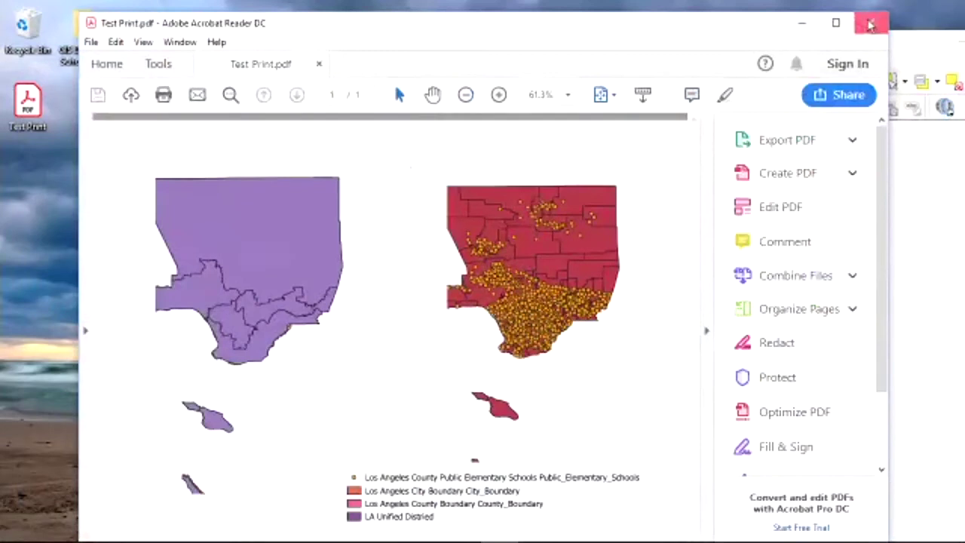
{"action": "left_click", "coordinate": [872, 11]}
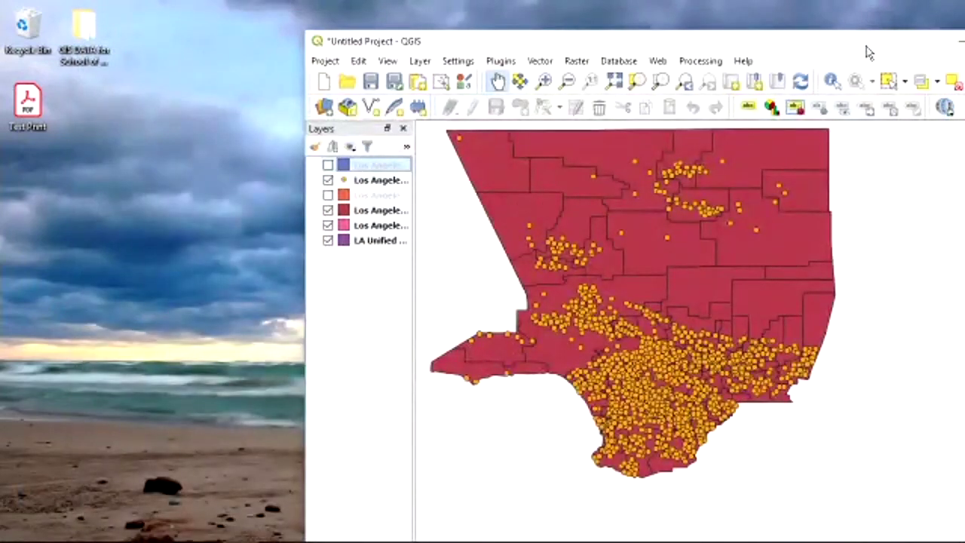
{"action": "left_click_drag", "start_coordinate": [803, 47], "coordinate": [573, 39]}
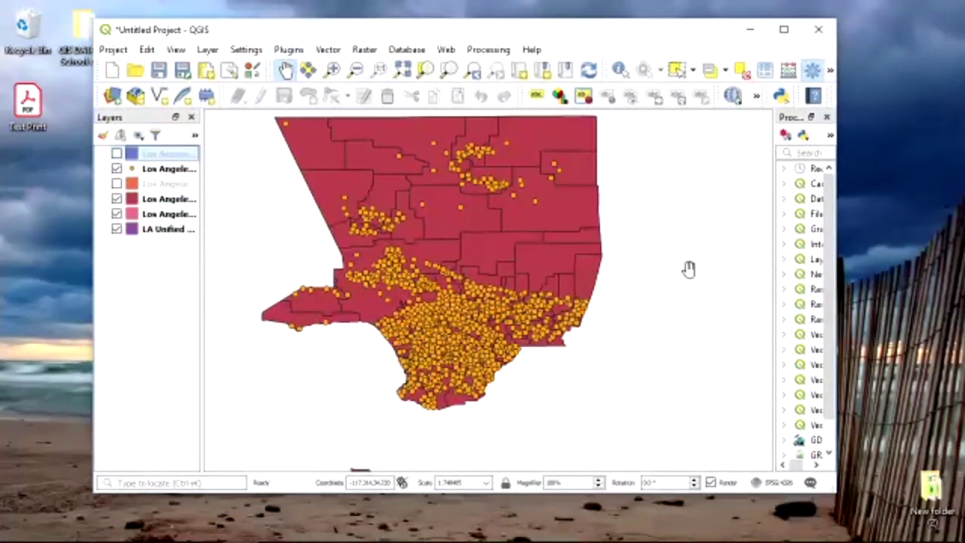
{"action": "left_click", "coordinate": [783, 29]}
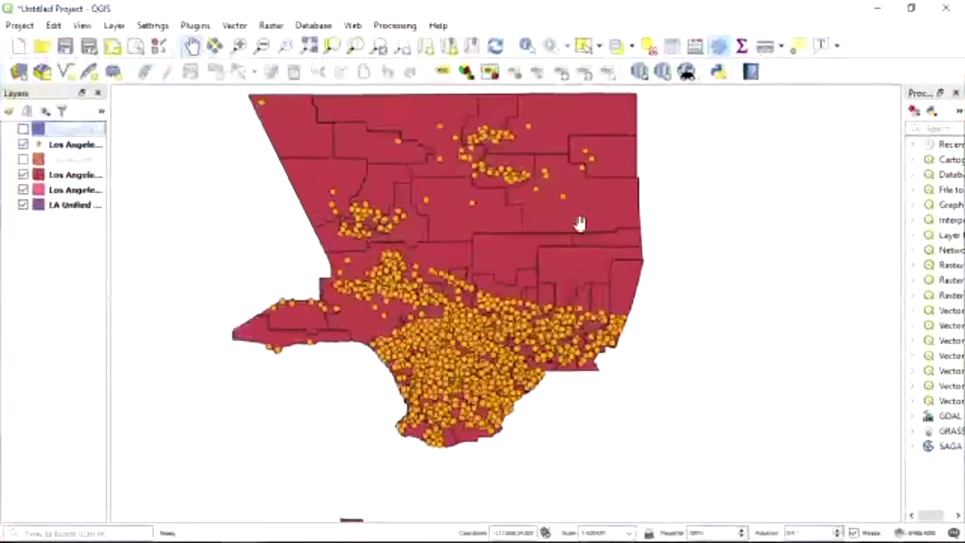
{"action": "double_click", "coordinate": [624, 11]}
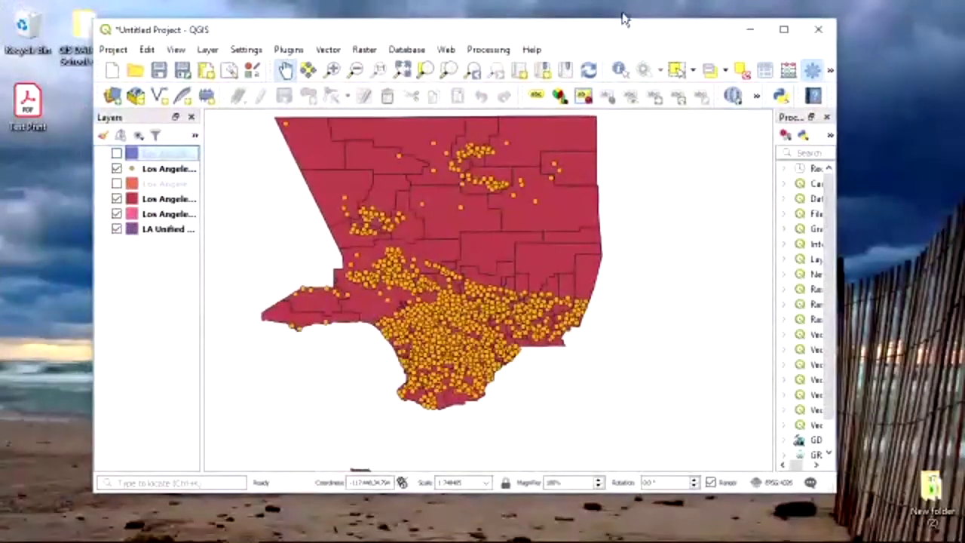